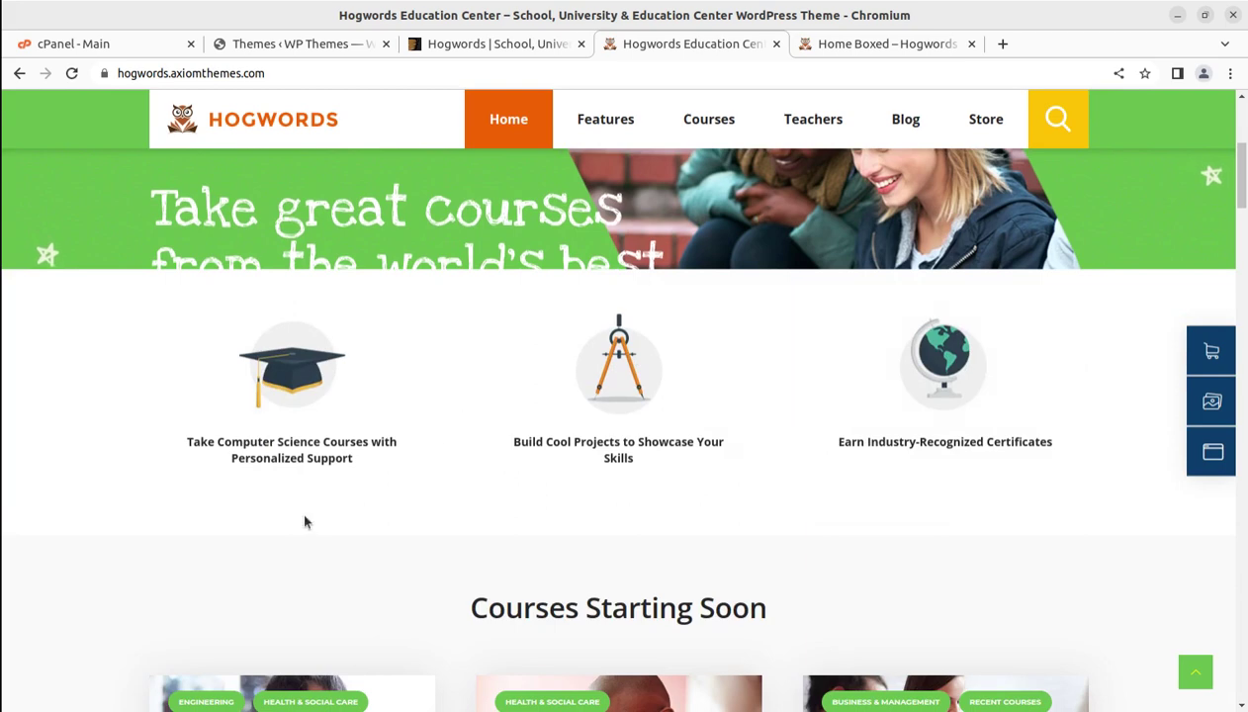
Look through the Courses Starting Soon section of the default Hogwords home demo
scroll(310, 504, "down", 2)
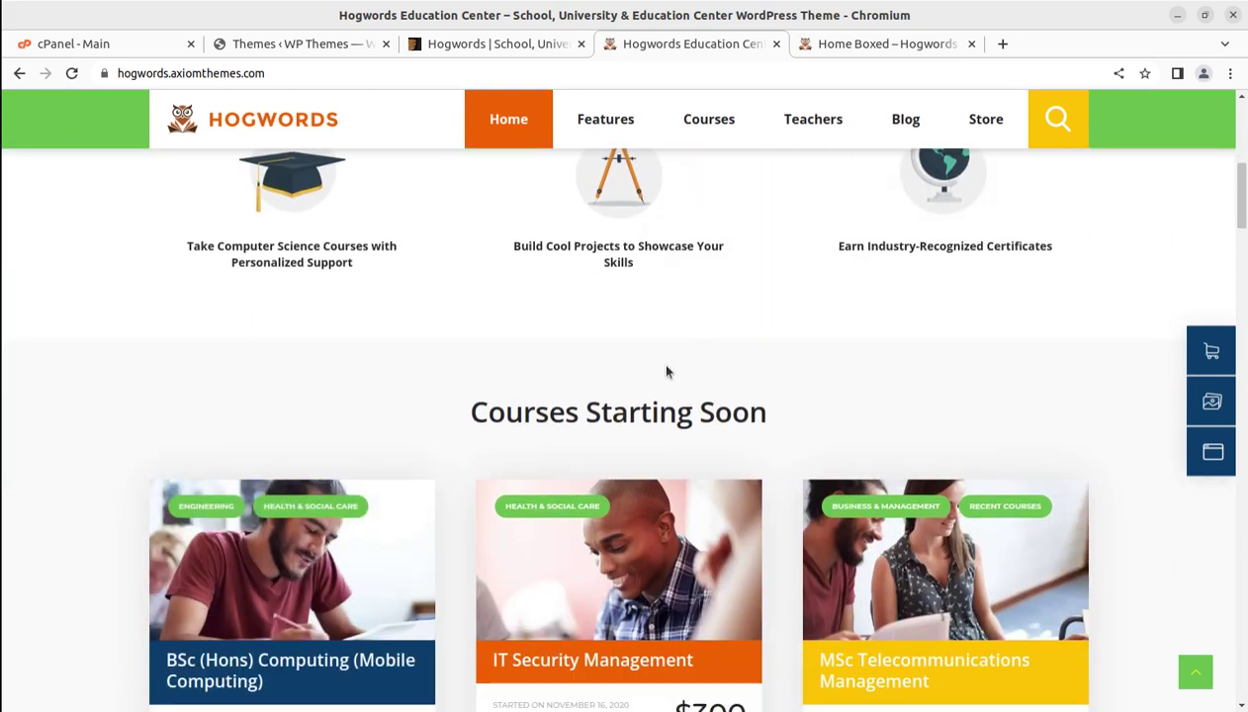
scroll(666, 372, "down", 1)
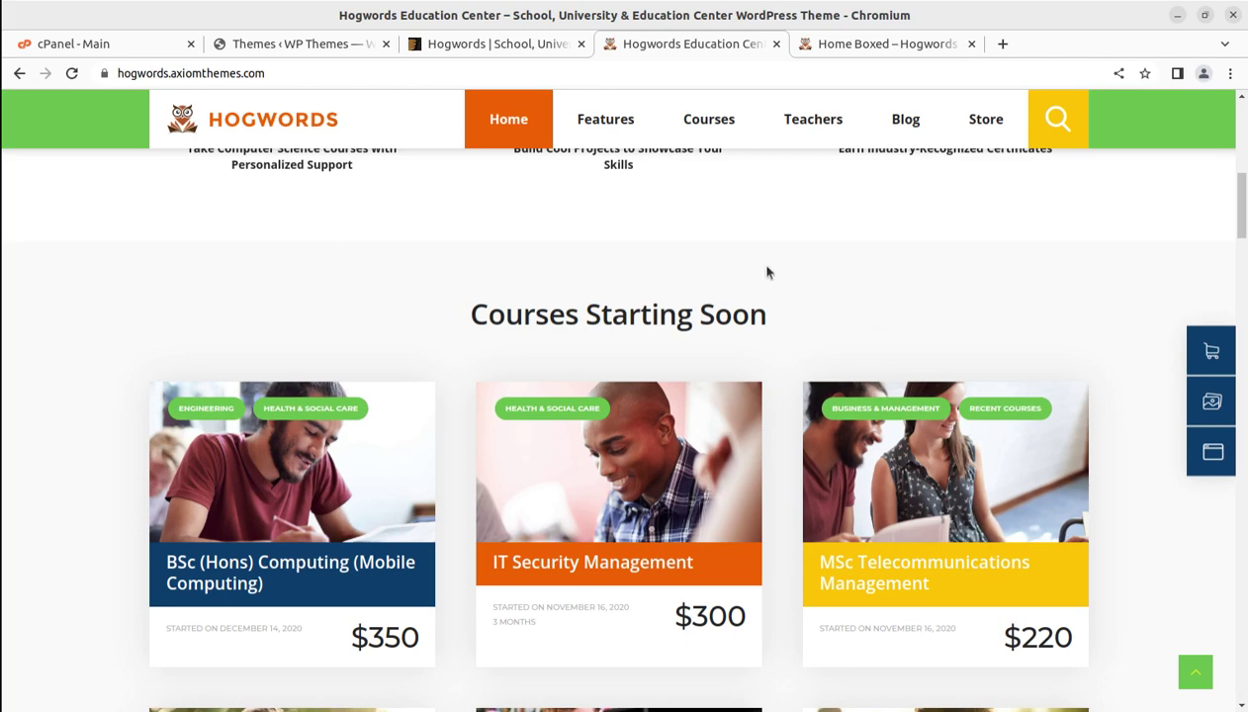
scroll(356, 259, "down", 2)
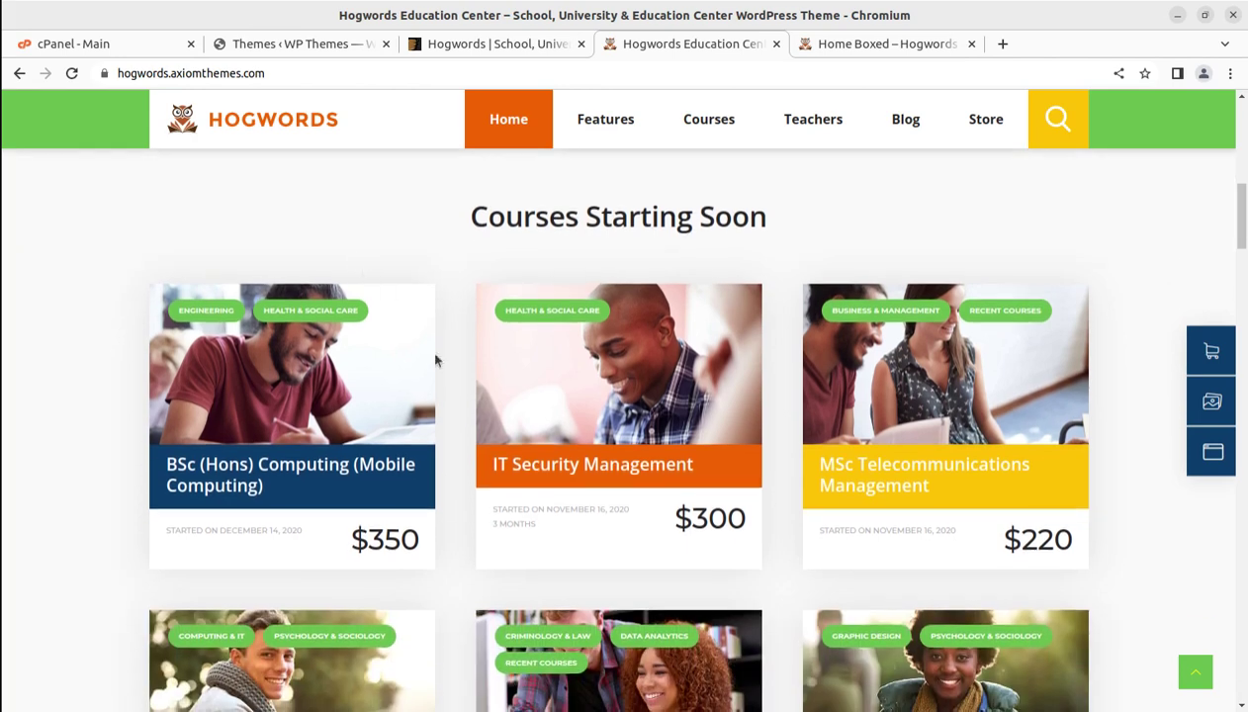
mouse_move(191, 331)
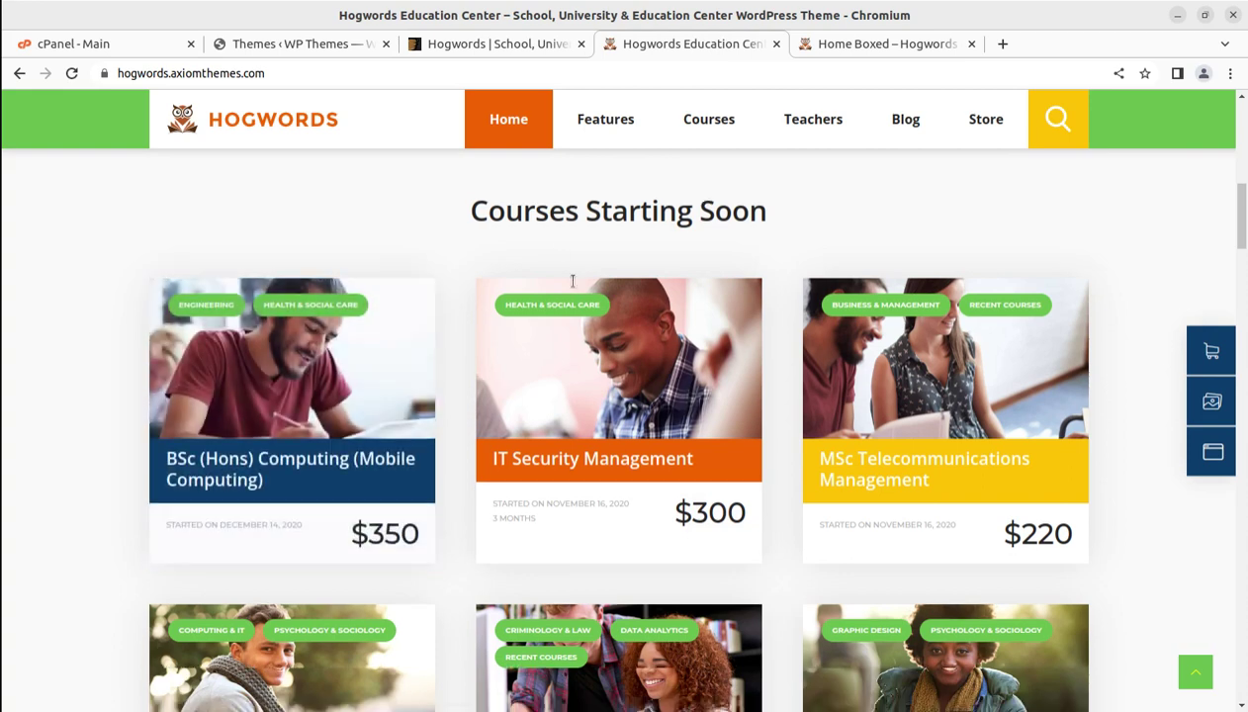
scroll(900, 345, "down", 2)
Switch to the Home Boxed demo and examine its slider, home layout variants and course cards
left_click(870, 44)
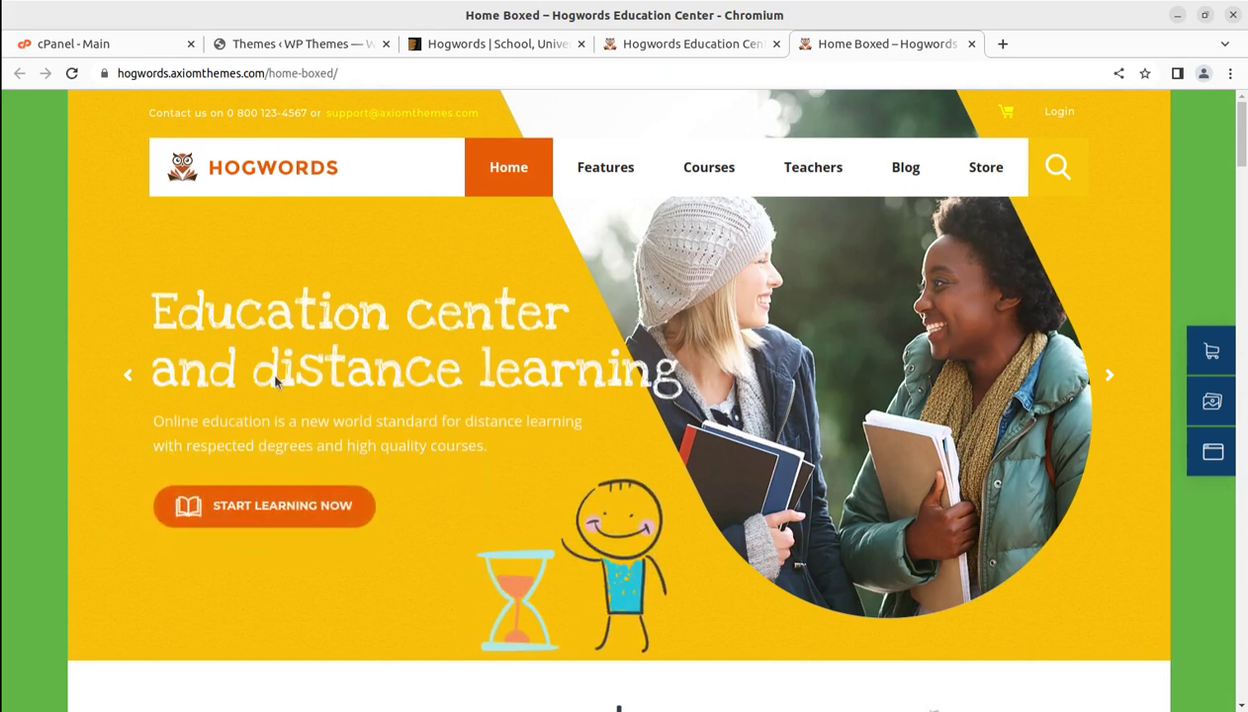
scroll(401, 375, "down", 5)
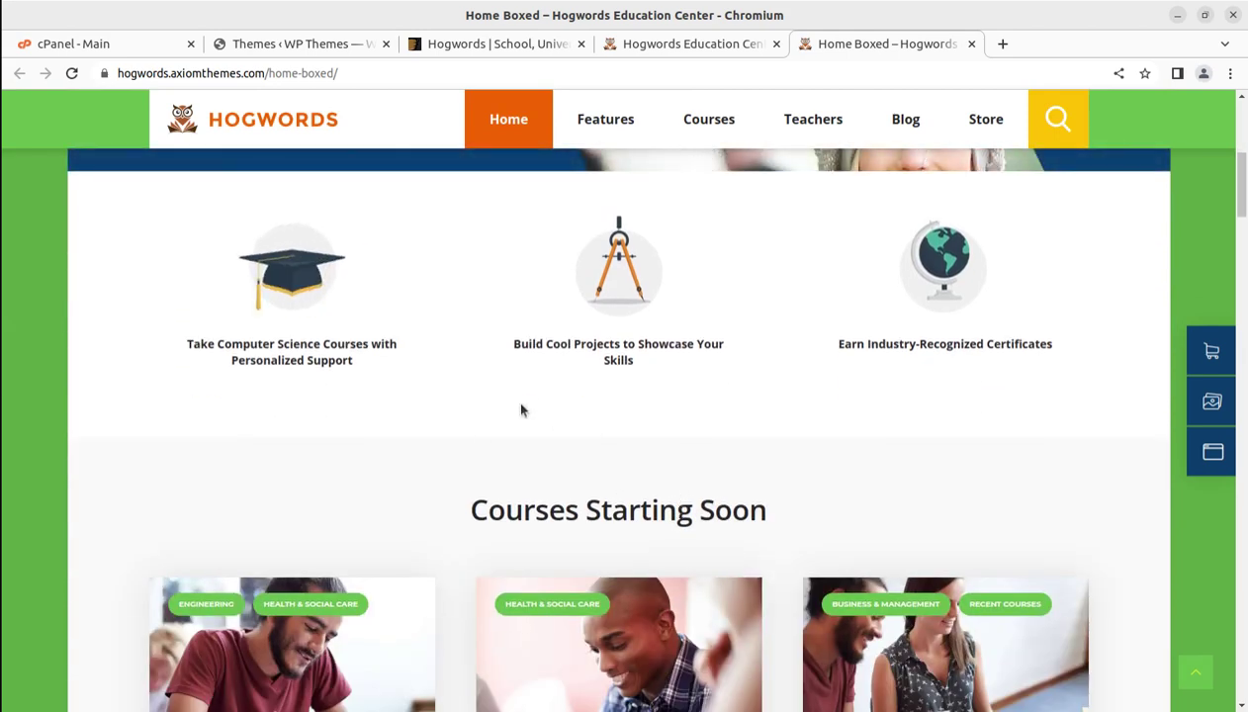
scroll(522, 410, "up", 5)
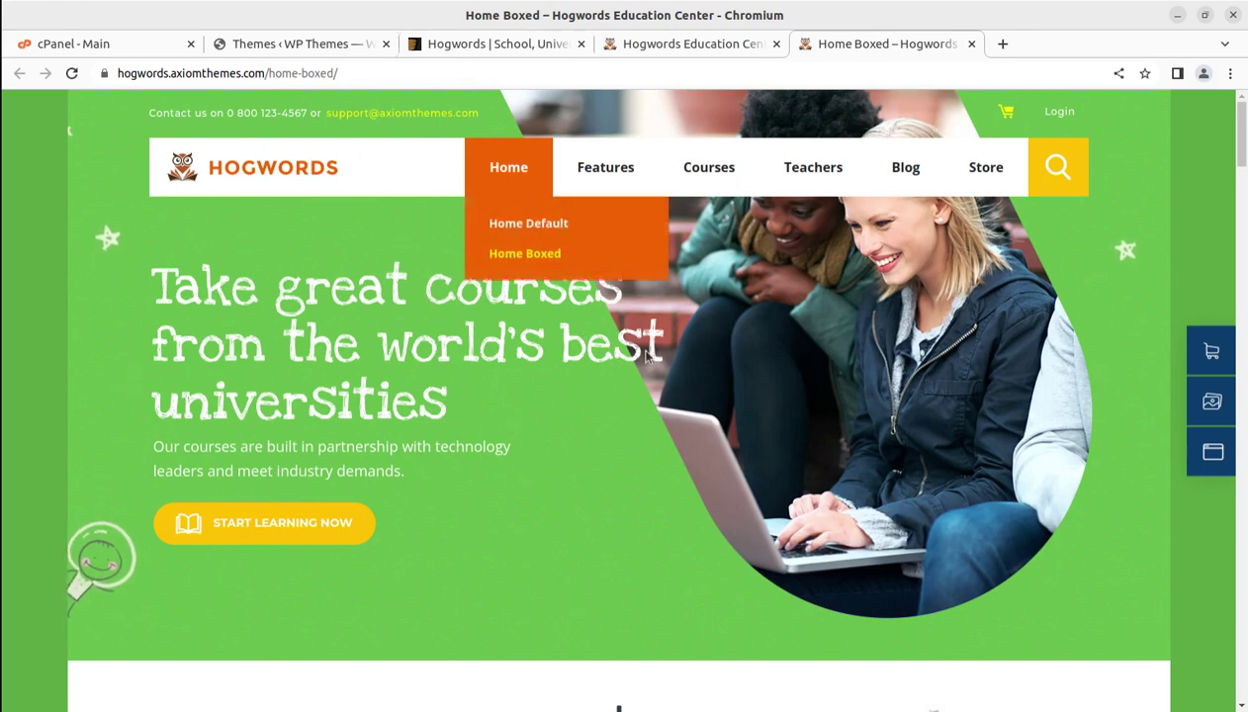
scroll(645, 355, "down", 8)
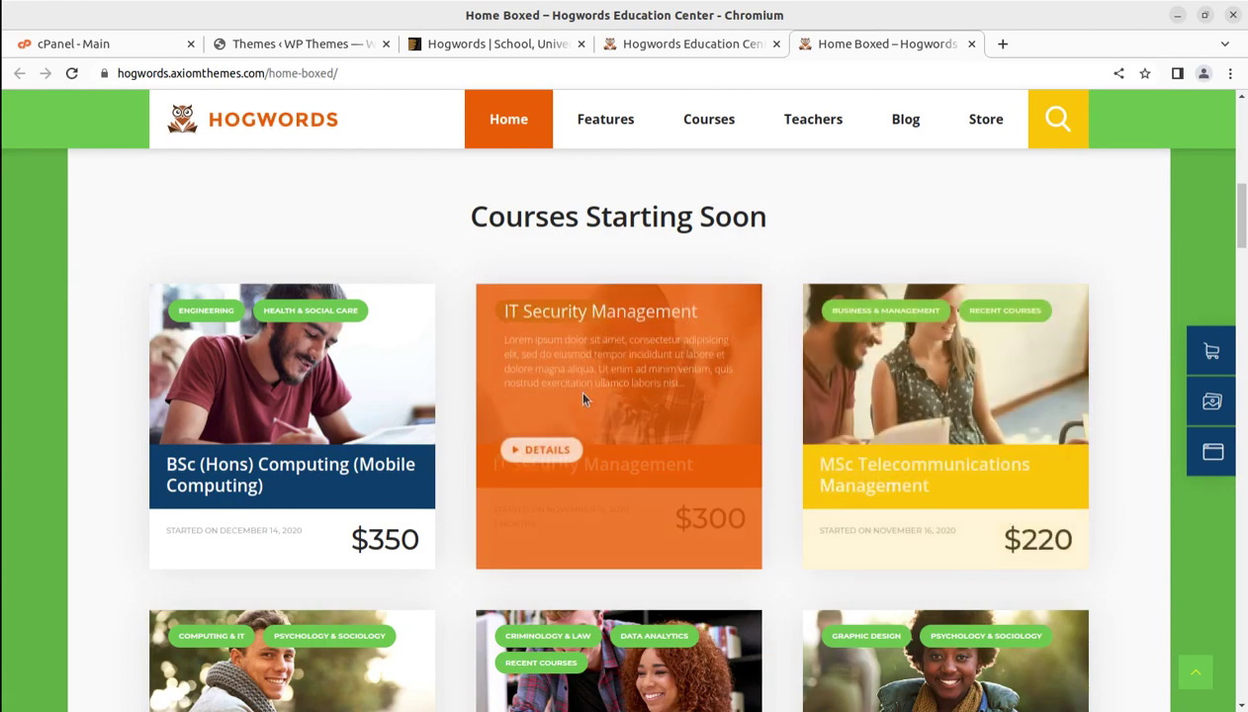
Go to the Hogwords theme's ThemeForest page and highlight "School," in the title, the author axiomthemes and the Power Elite Author badge
left_click(484, 44)
scroll(365, 252, "up", 3)
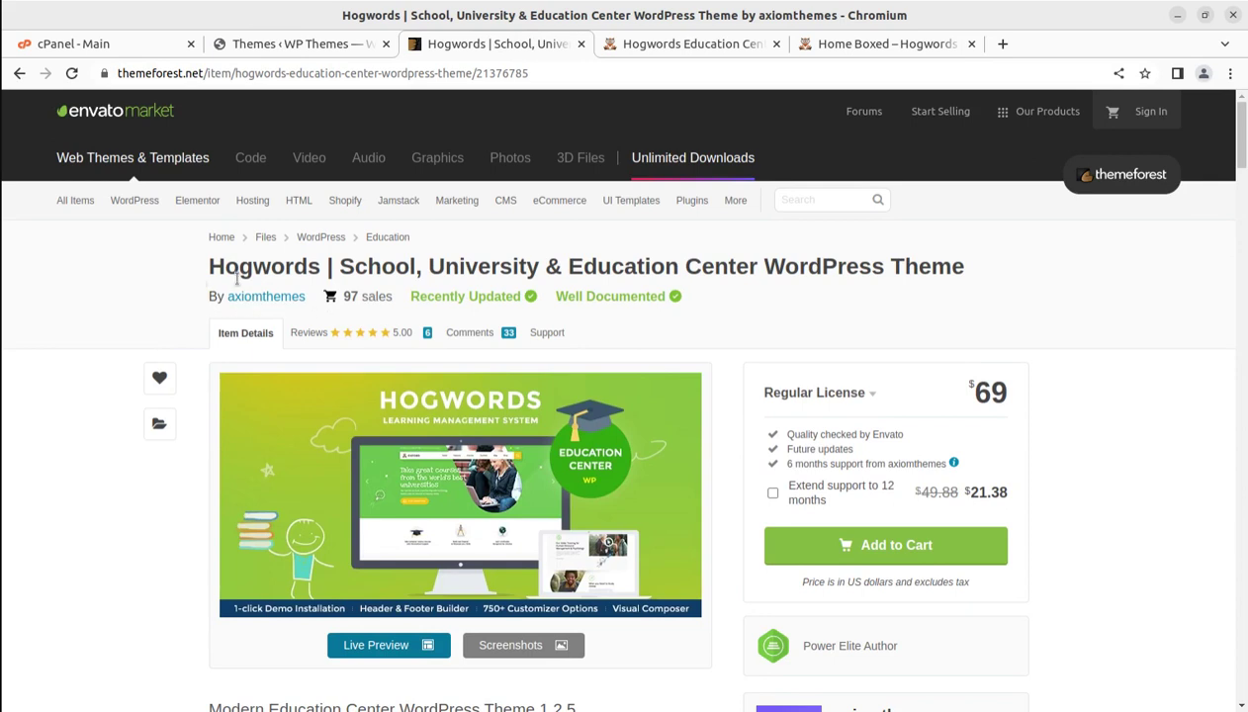
left_click_drag(338, 265, 423, 267)
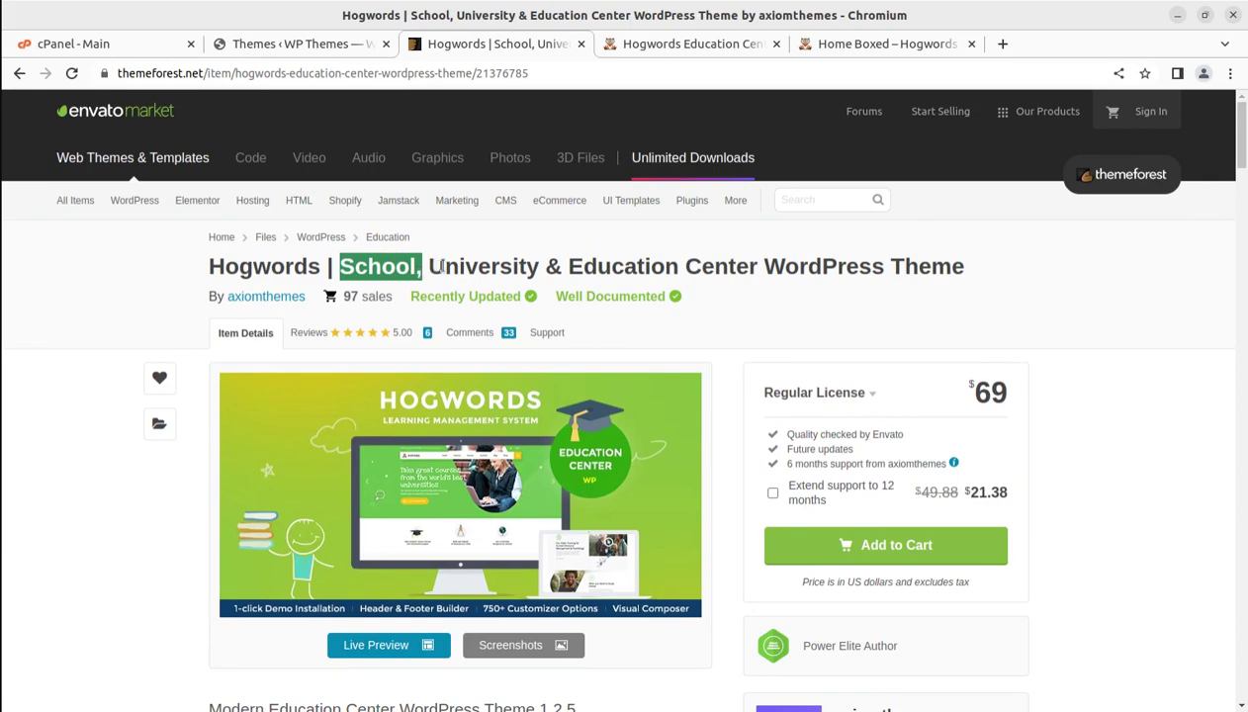
scroll(714, 302, "down", 3)
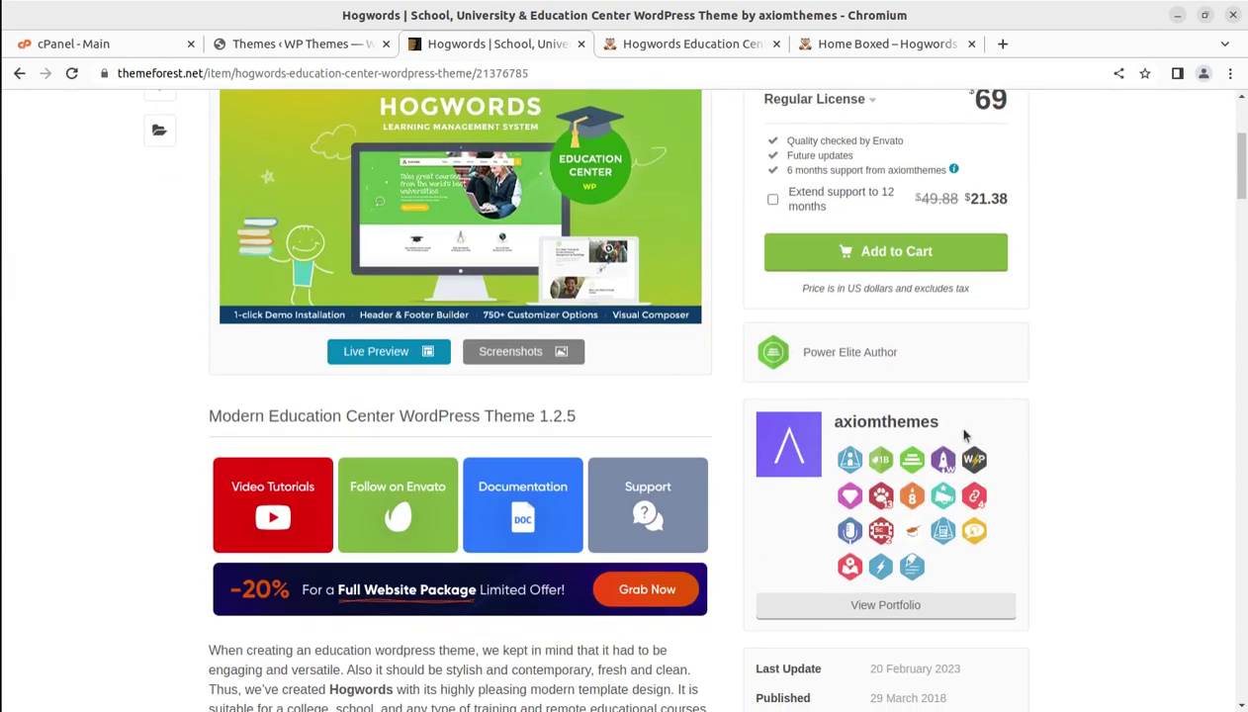
left_click_drag(951, 428, 835, 423)
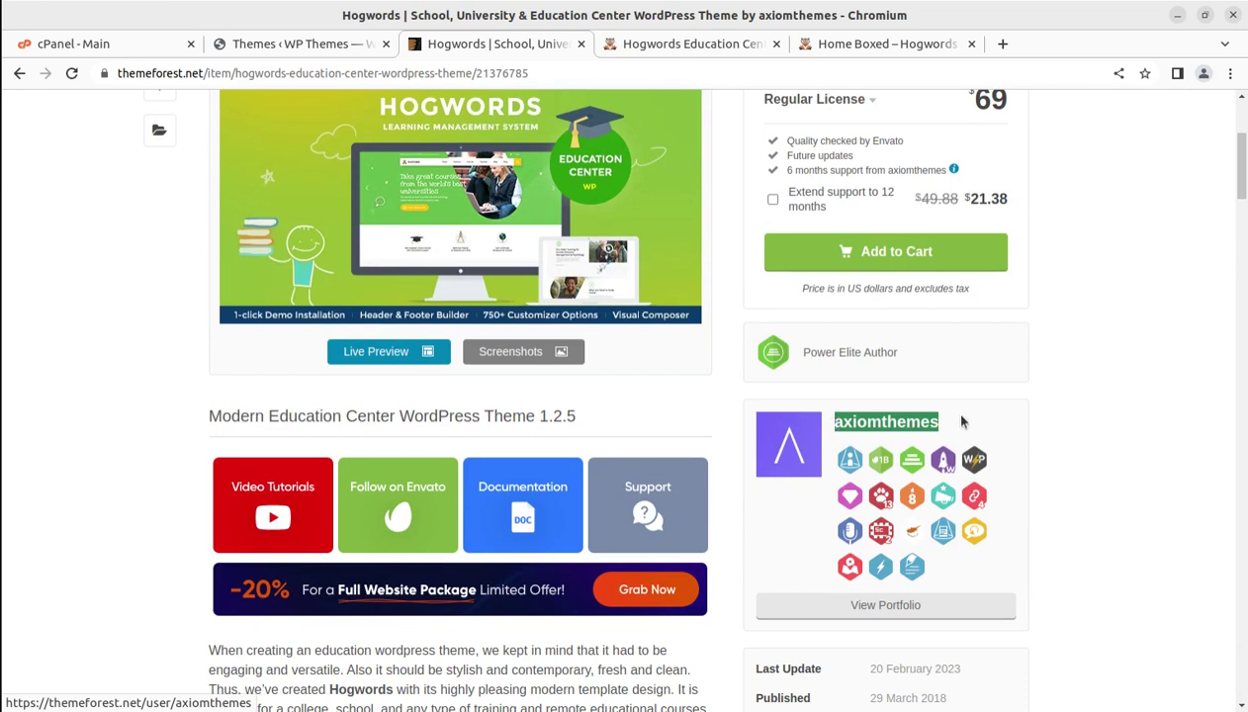
left_click_drag(929, 358, 802, 357)
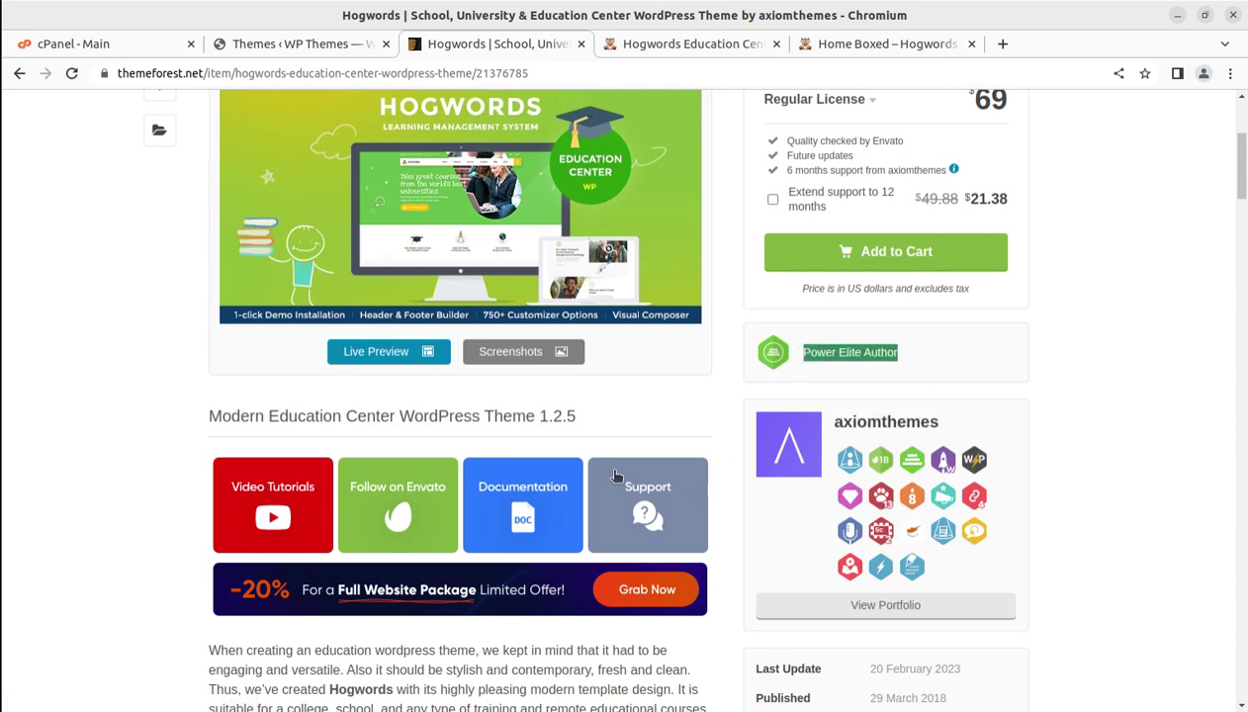
scroll(583, 455, "up", 2)
Return to the start of the default Hogwords home demo and show the available home layouts
left_click(678, 54)
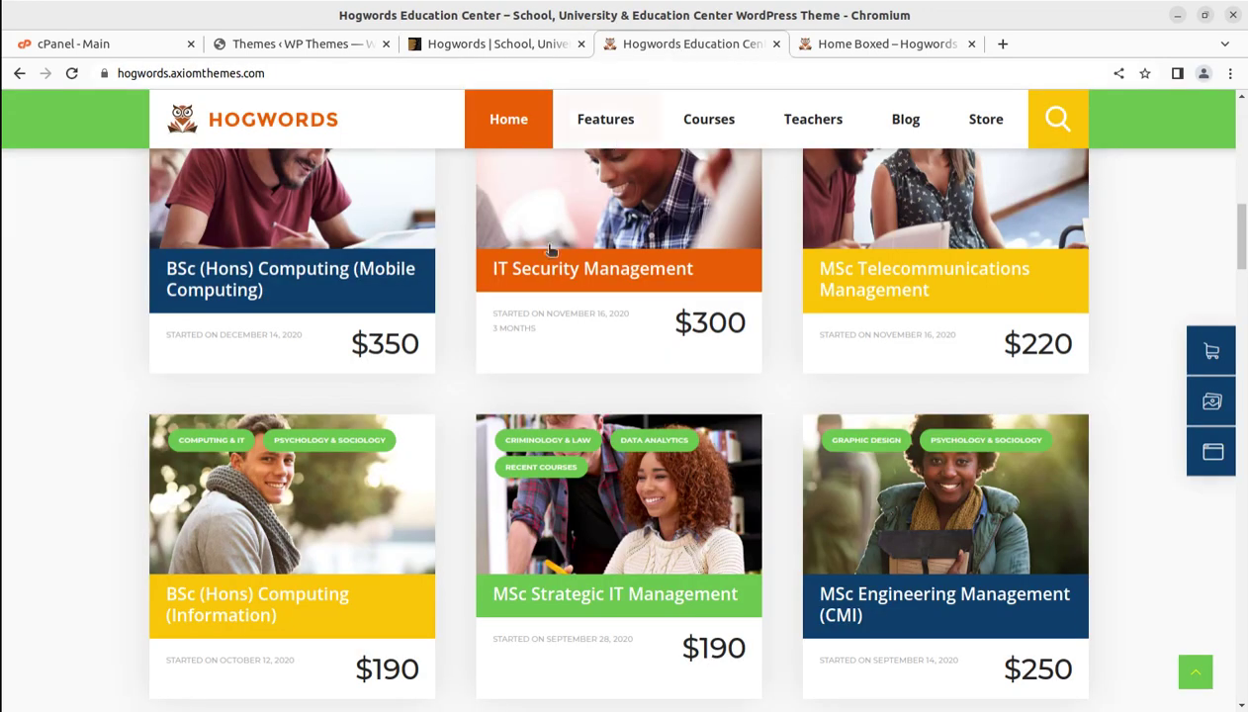
scroll(470, 414, "up", 10)
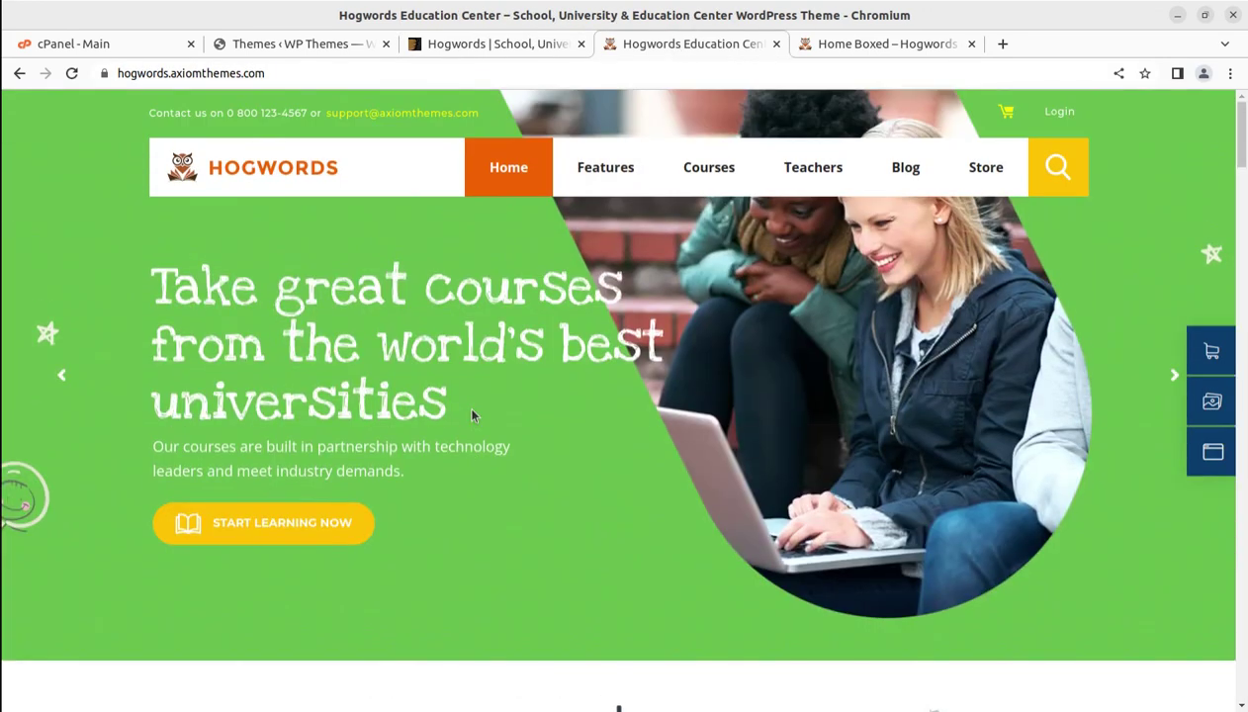
mouse_move(505, 178)
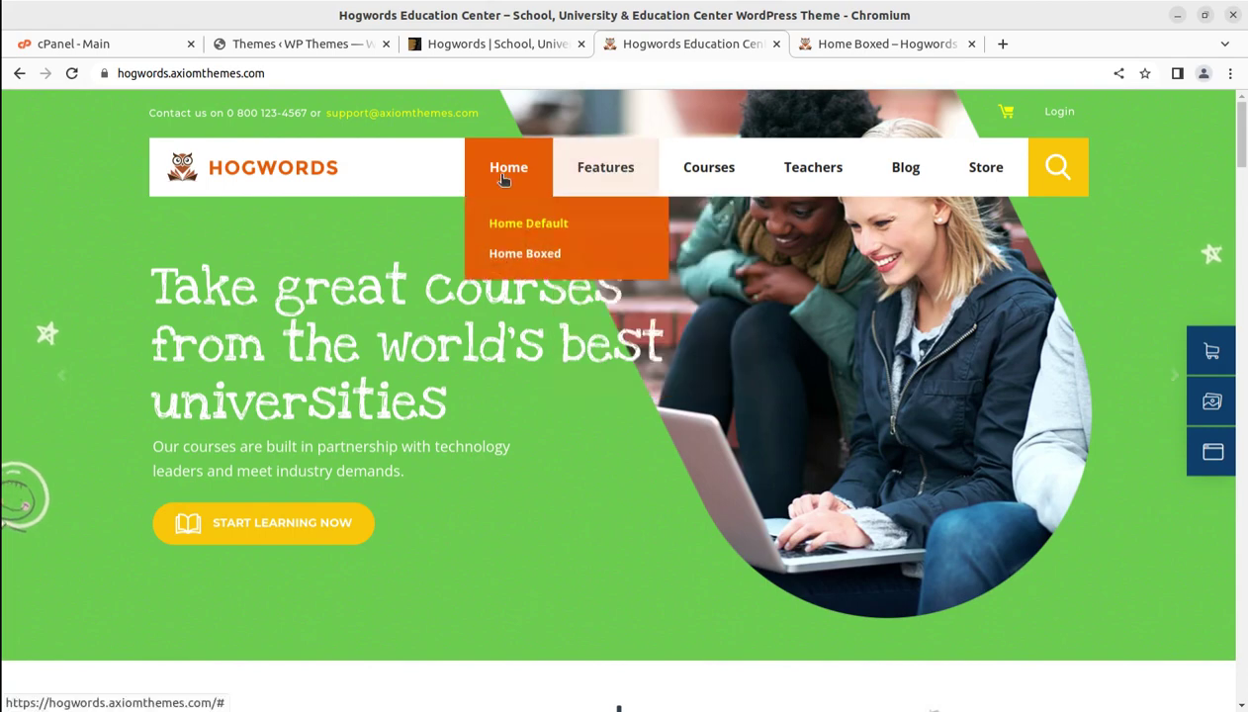
Review the Home Boxed demo's boxed layout, feature icons and course cards for comparison with the default home
left_click(870, 43)
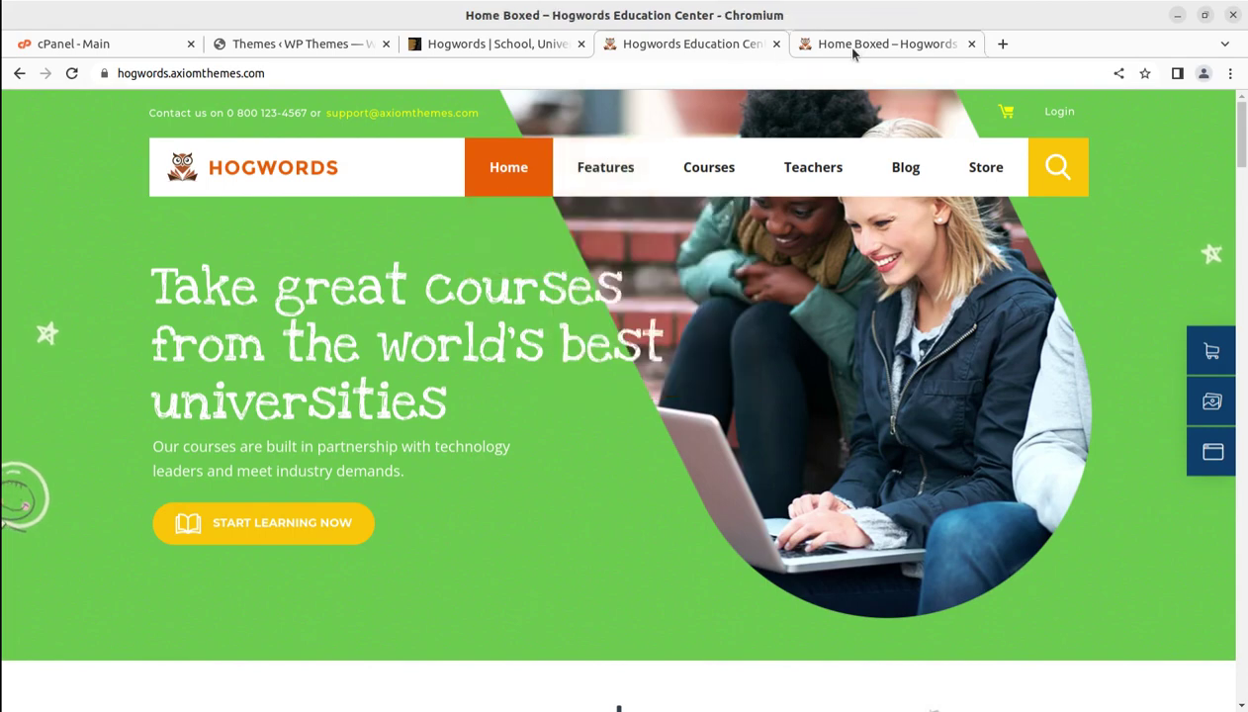
scroll(1161, 432, "up", 4)
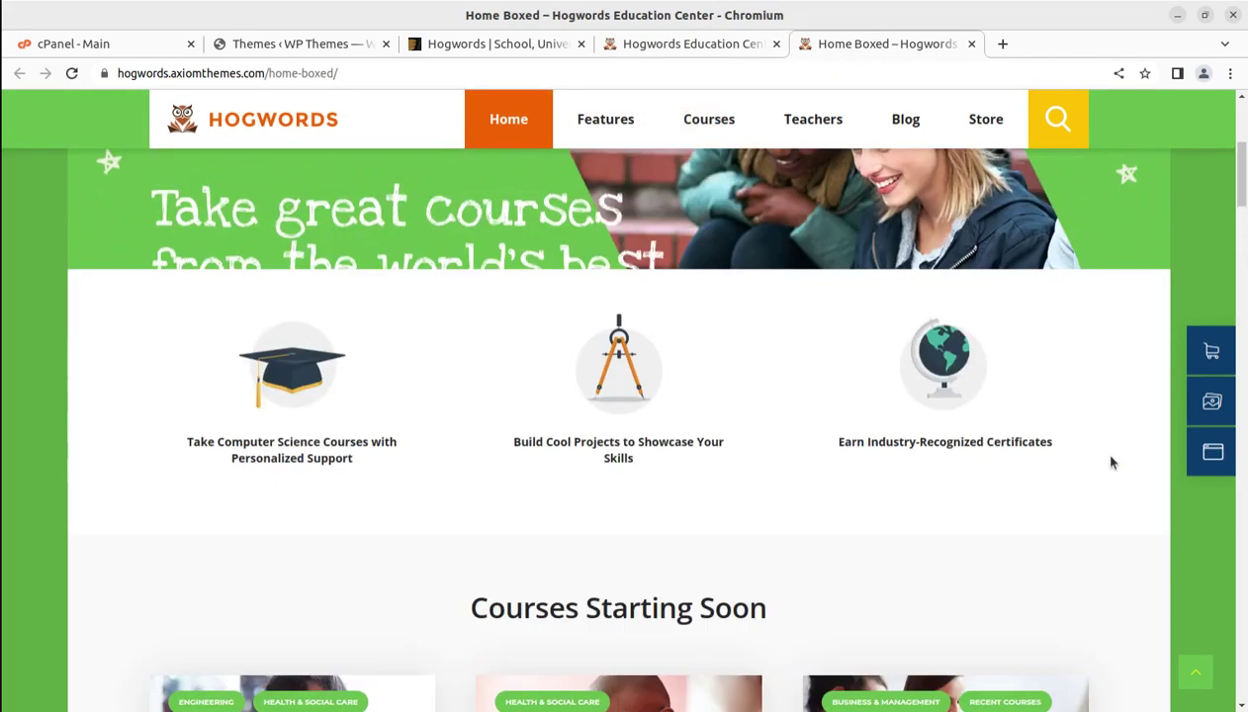
scroll(1108, 460, "up", 1)
scroll(1104, 458, "down", 6)
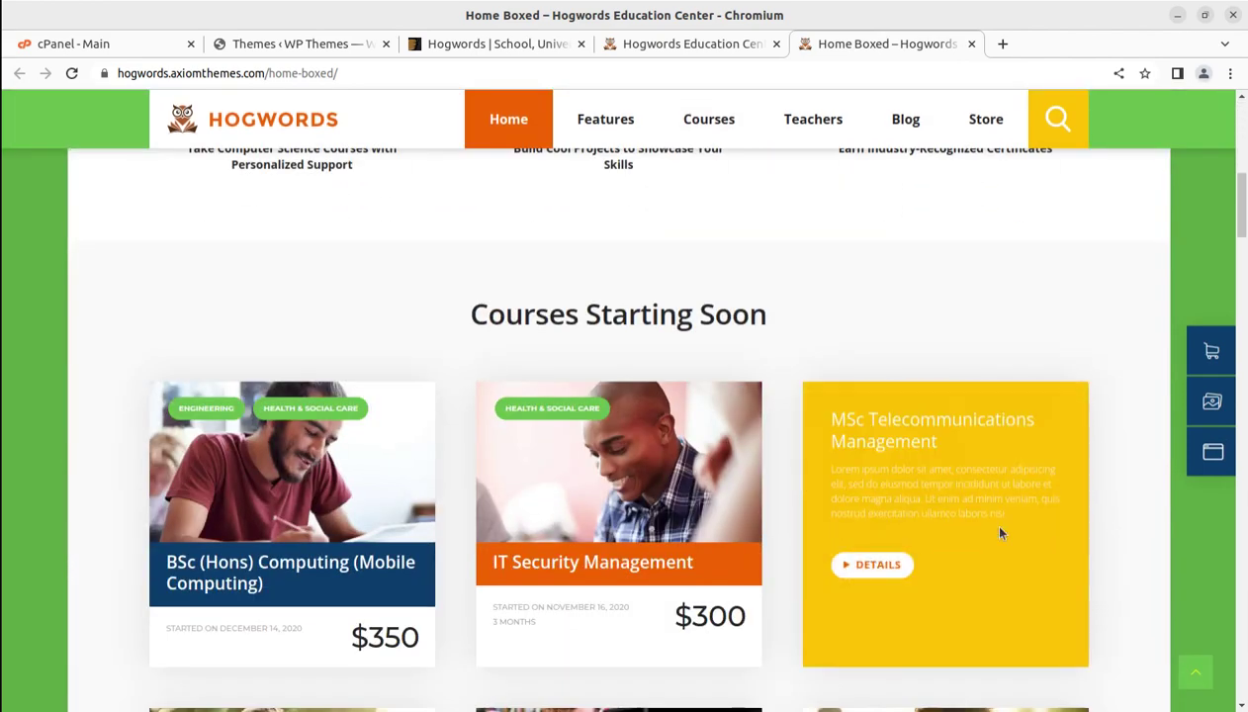
mouse_move(321, 558)
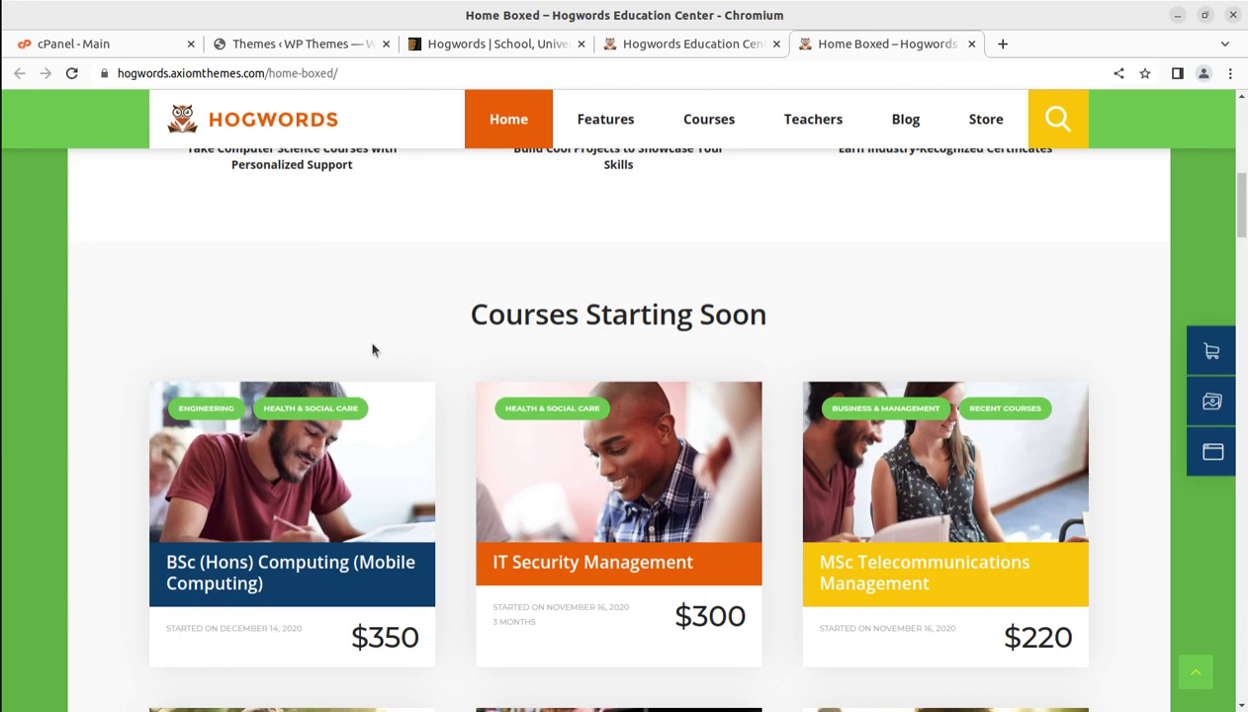
scroll(373, 348, "up", 4)
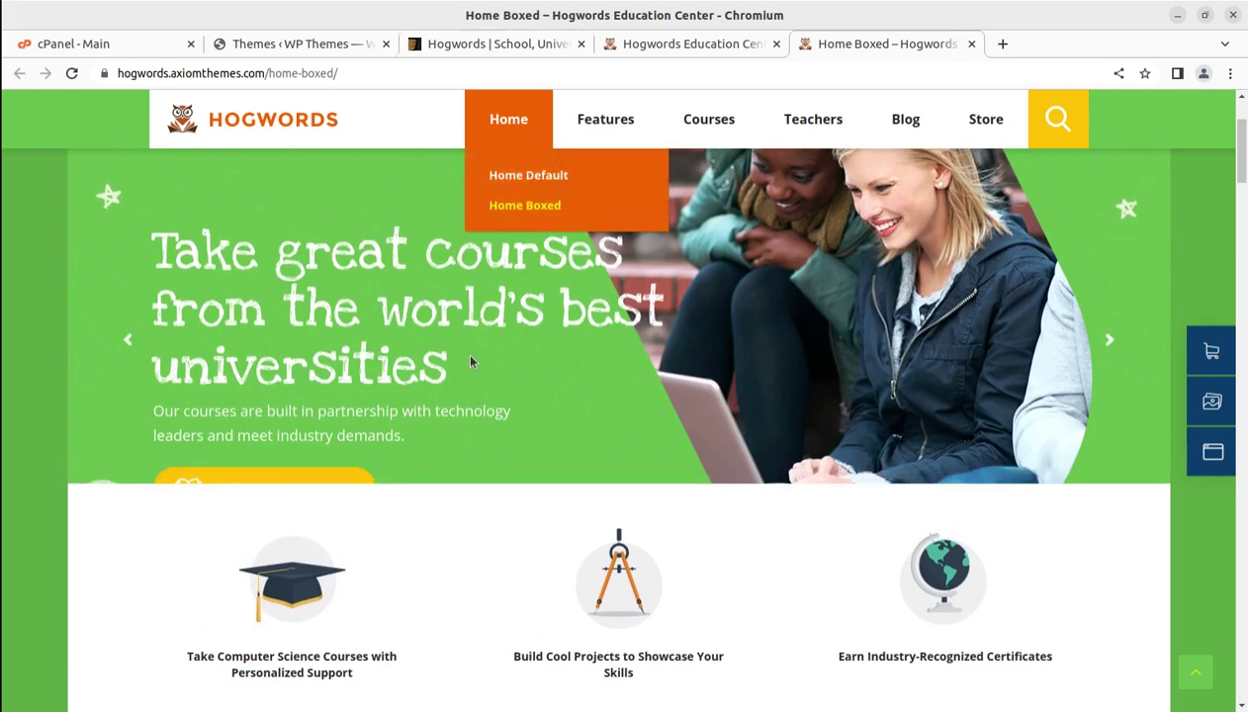
scroll(471, 362, "up", 1)
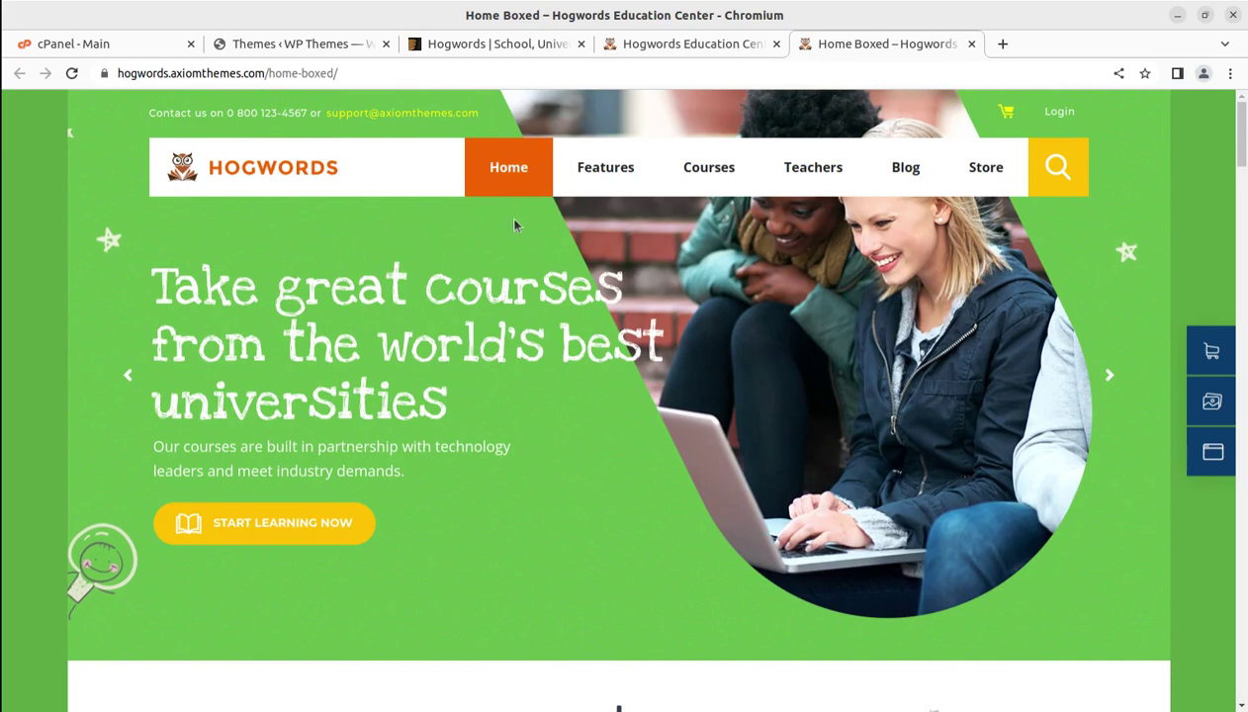
Open the MSc Engineering Management (CMI) course from the demo's course listing and read through its details
mouse_move(709, 167)
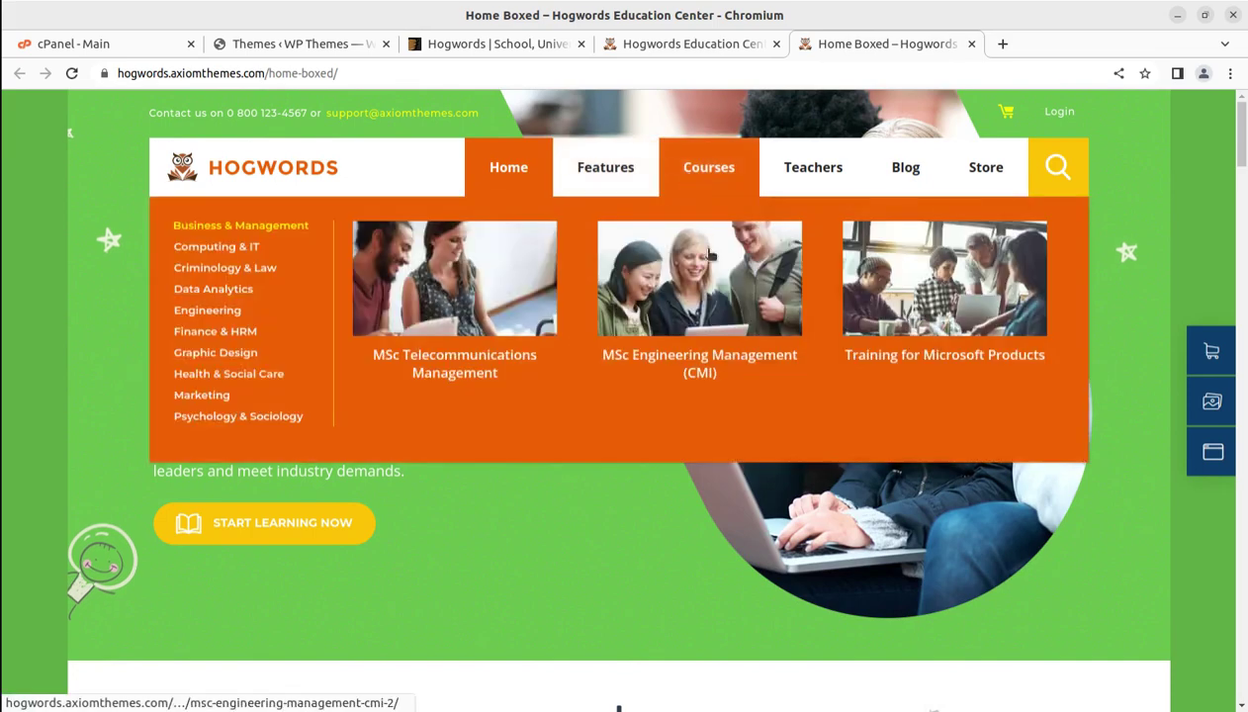
left_click(702, 289)
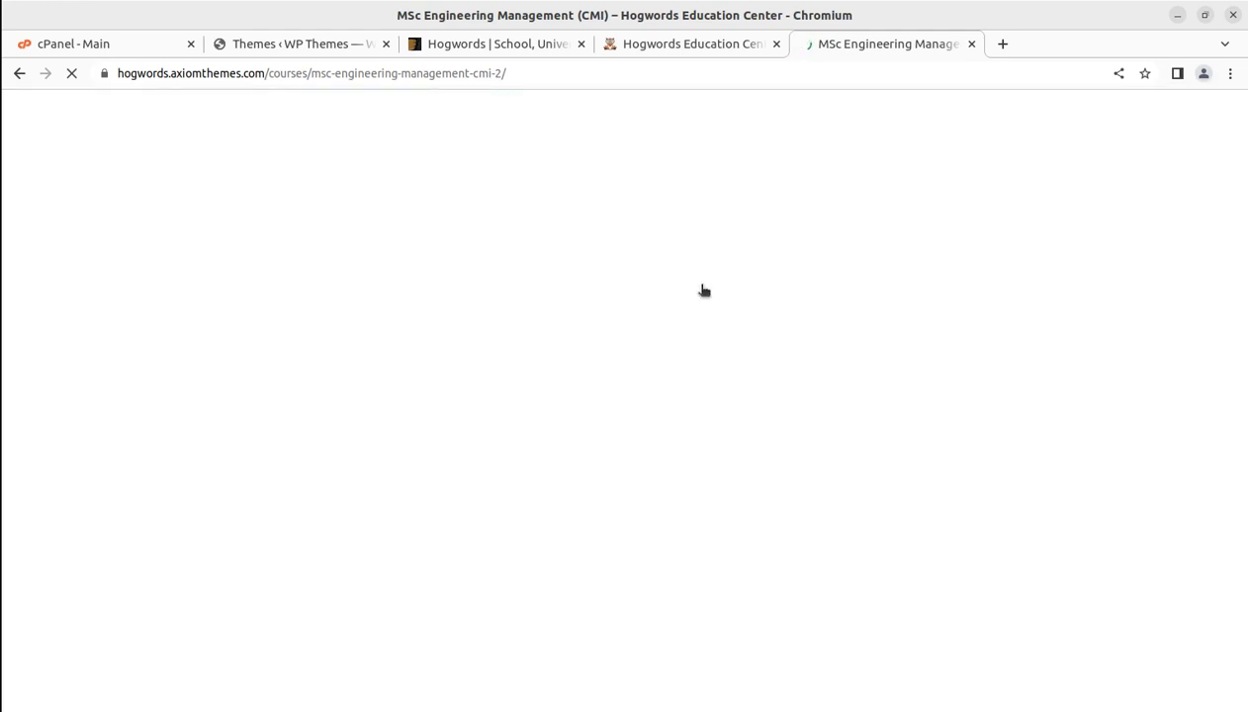
scroll(610, 476, "down", 3)
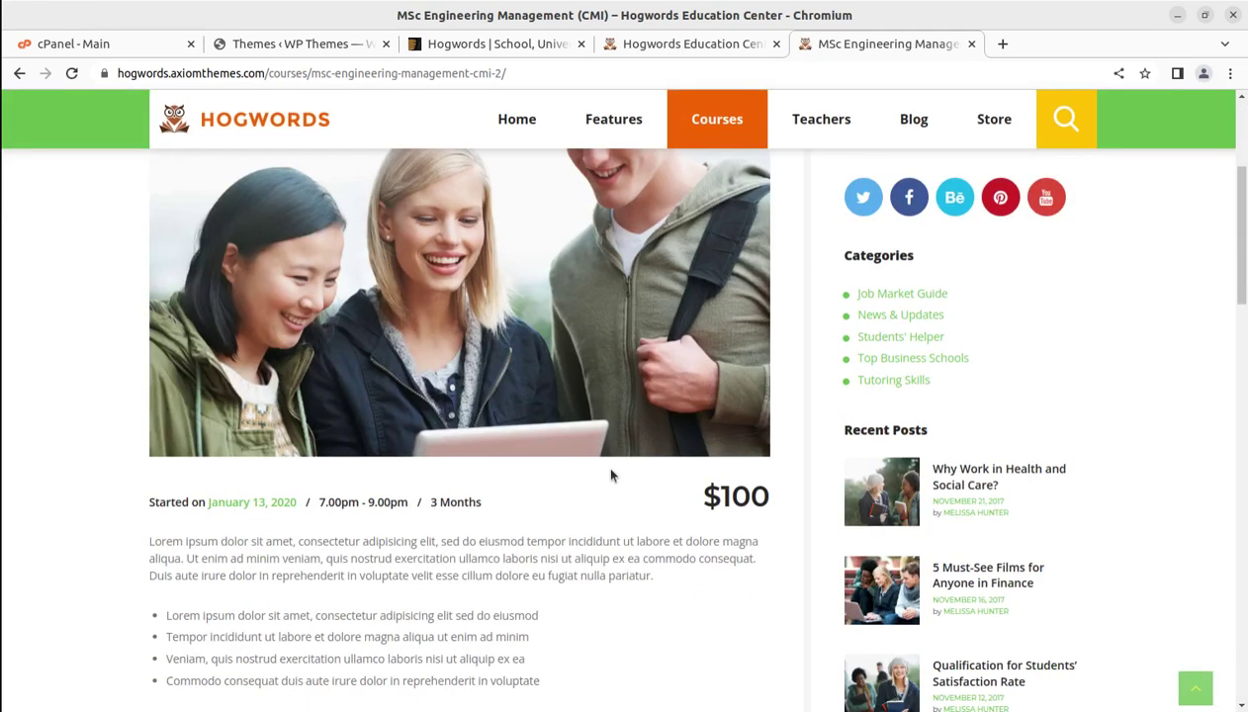
scroll(608, 470, "down", 5)
scroll(593, 455, "up", 4)
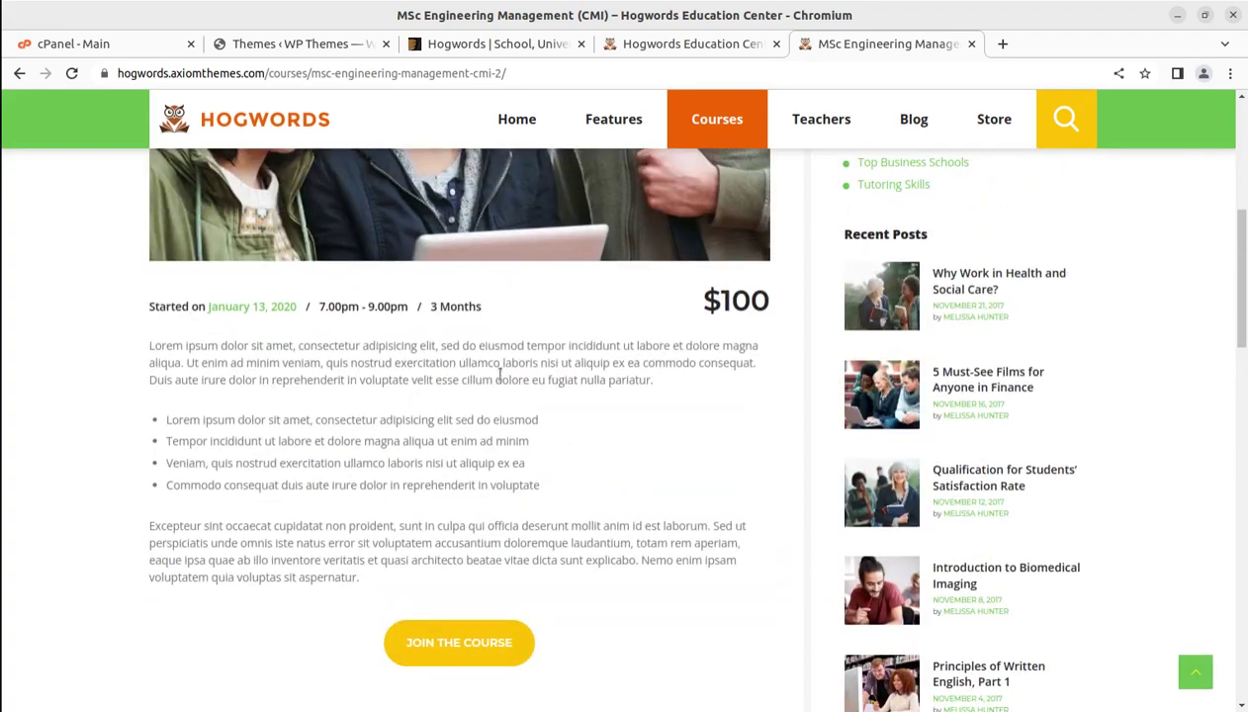
scroll(489, 376, "down", 2)
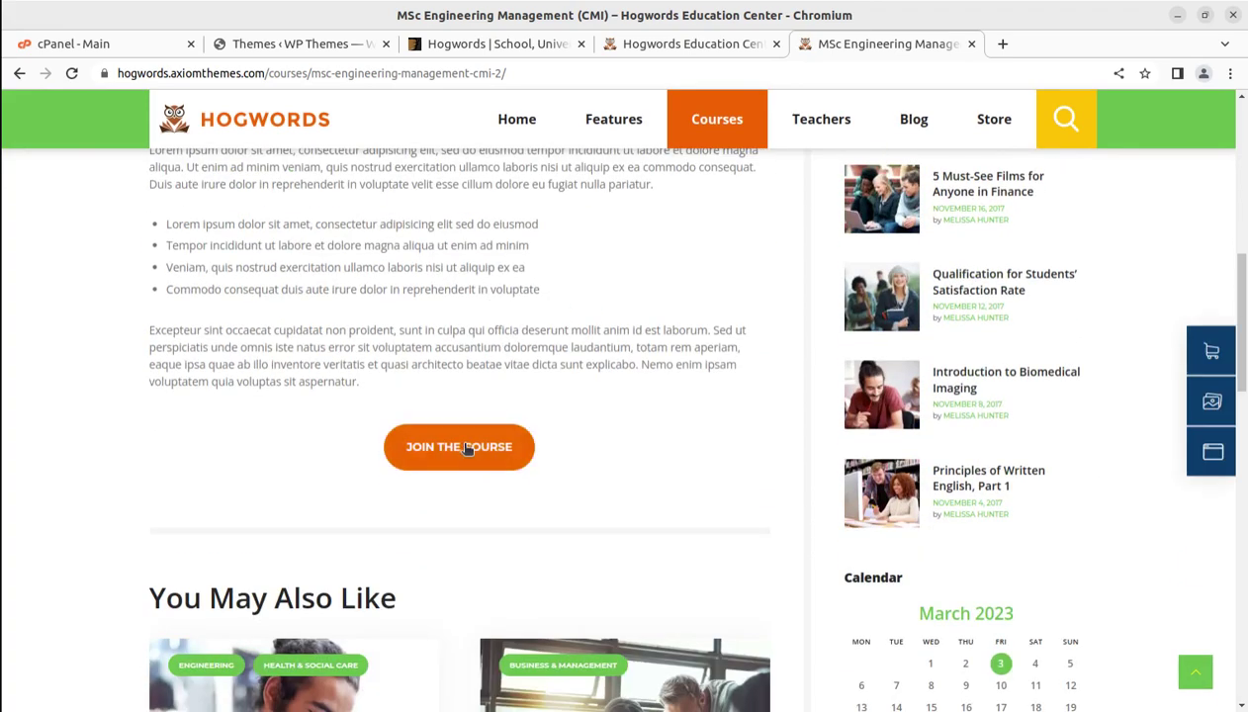
View the purchase page for joining the MSc Engineering Management (CMI) course, and go back to the Home Boxed page
left_click(467, 448)
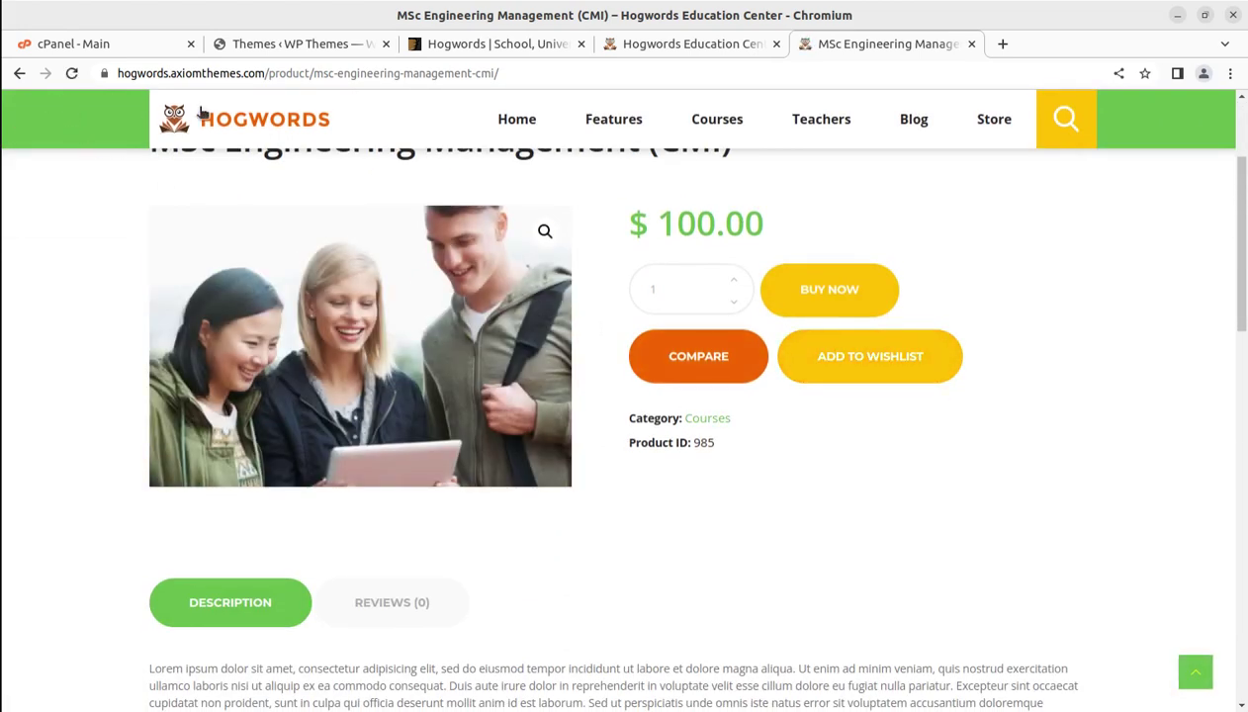
left_click(18, 74)
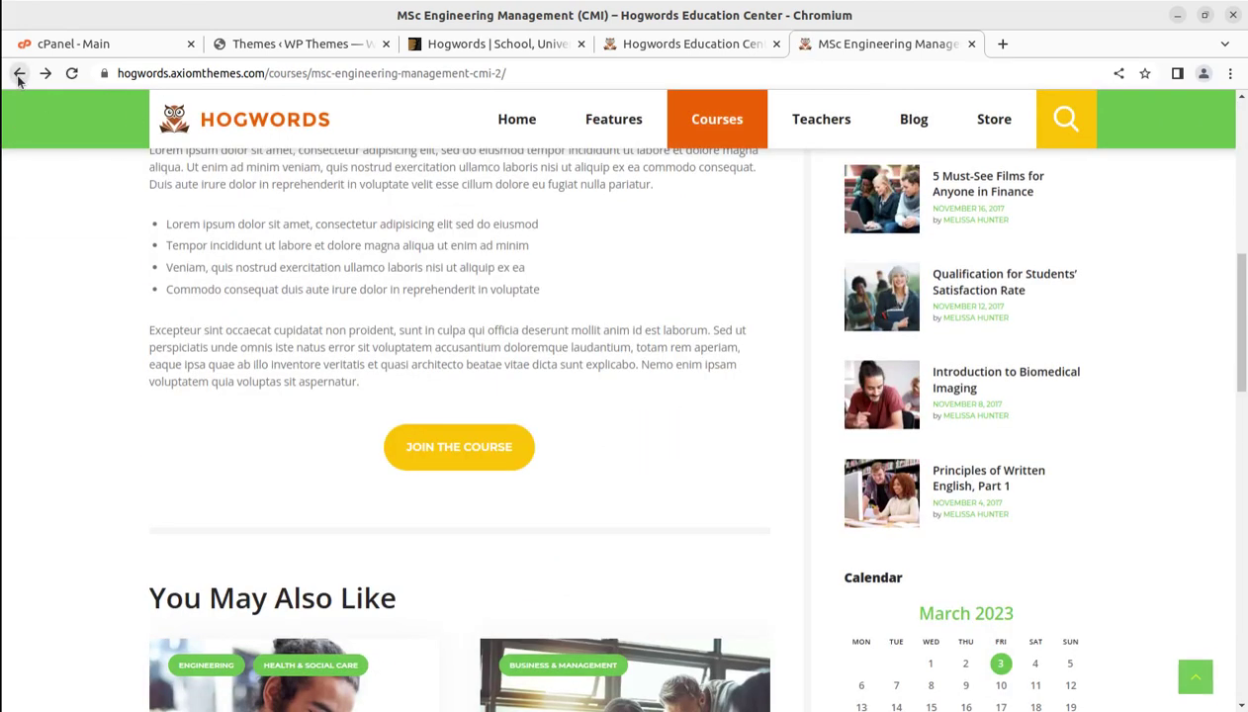
left_click(19, 75)
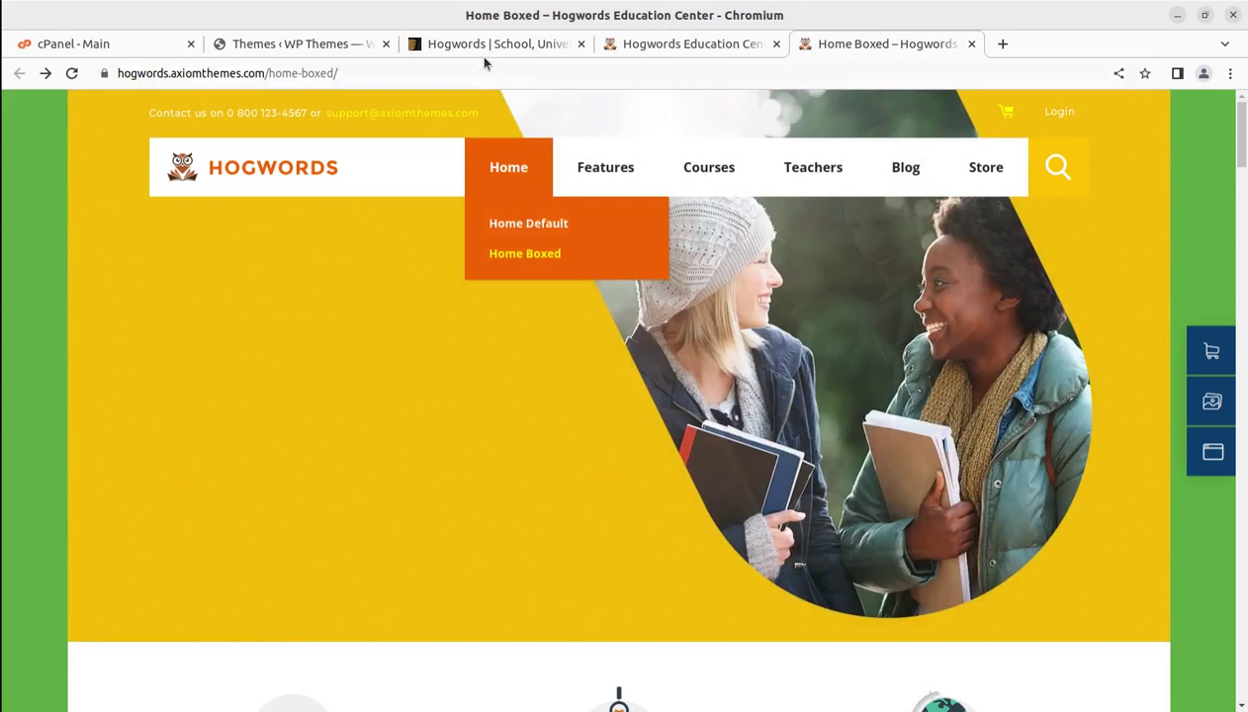
Read through the ThemeForest item description of Hogwords, including its lifetime benefits, compatibility details, feature list and one-click demo installation
left_click(494, 43)
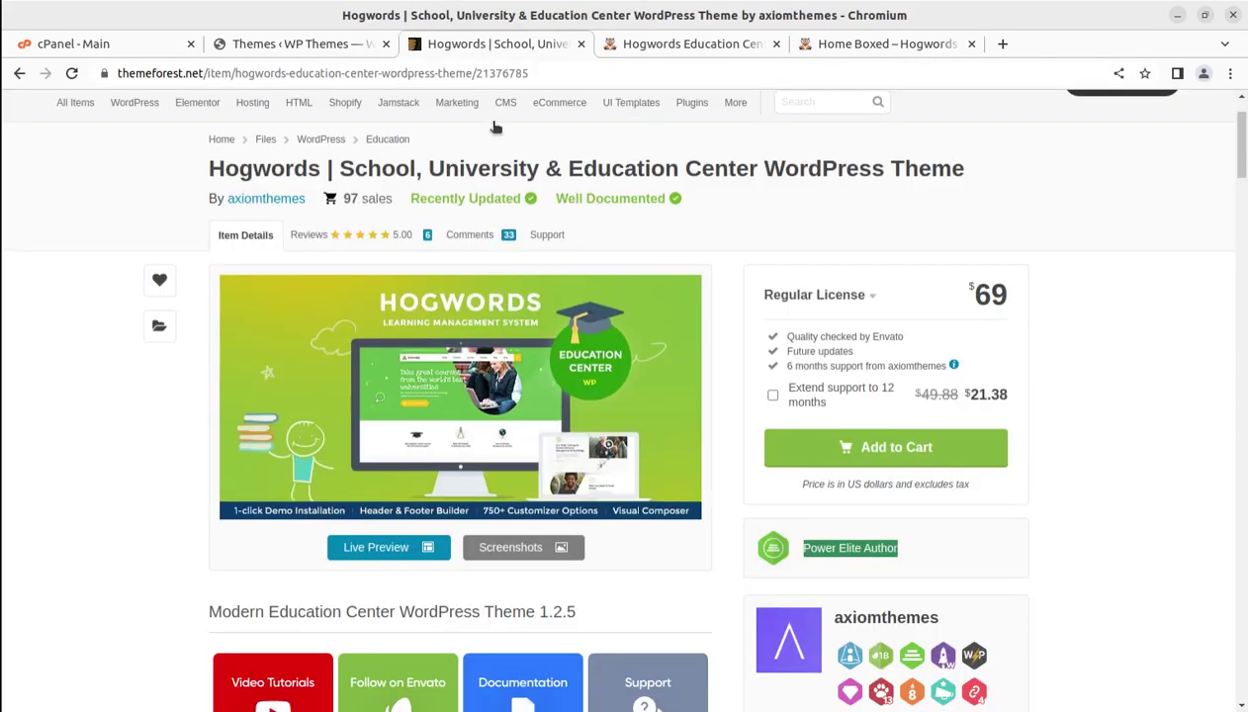
scroll(700, 574, "down", 3)
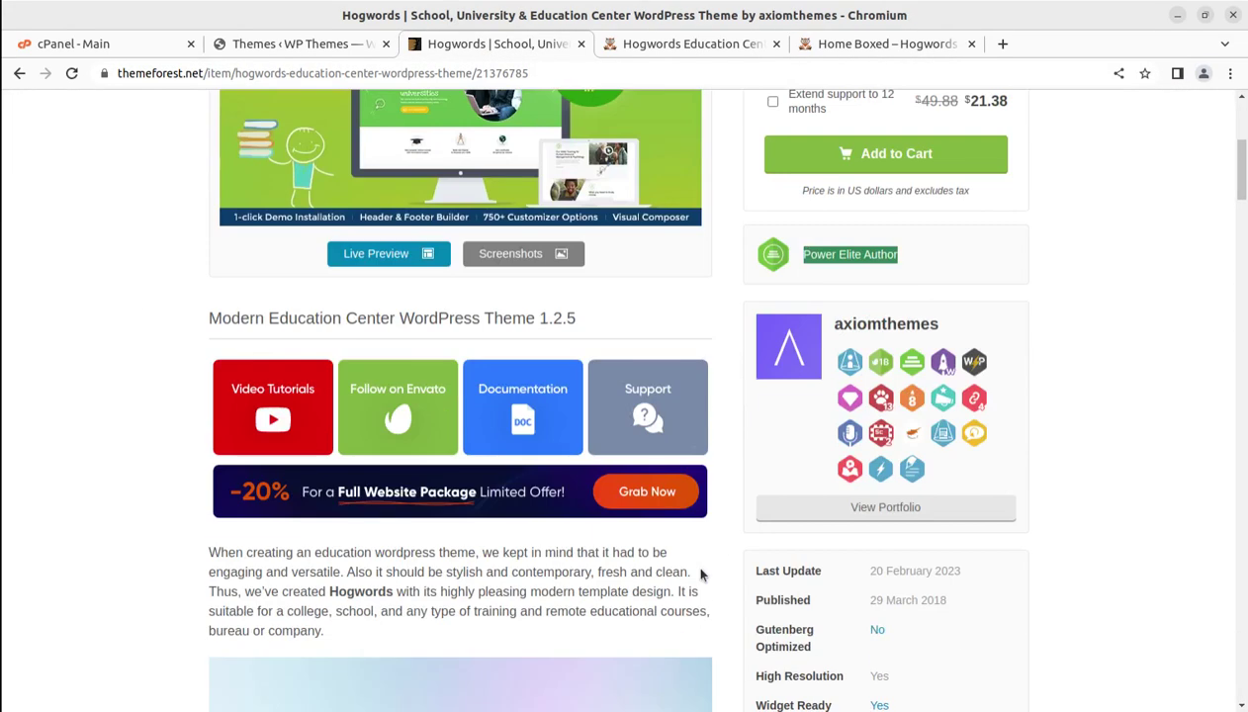
scroll(700, 573, "down", 3)
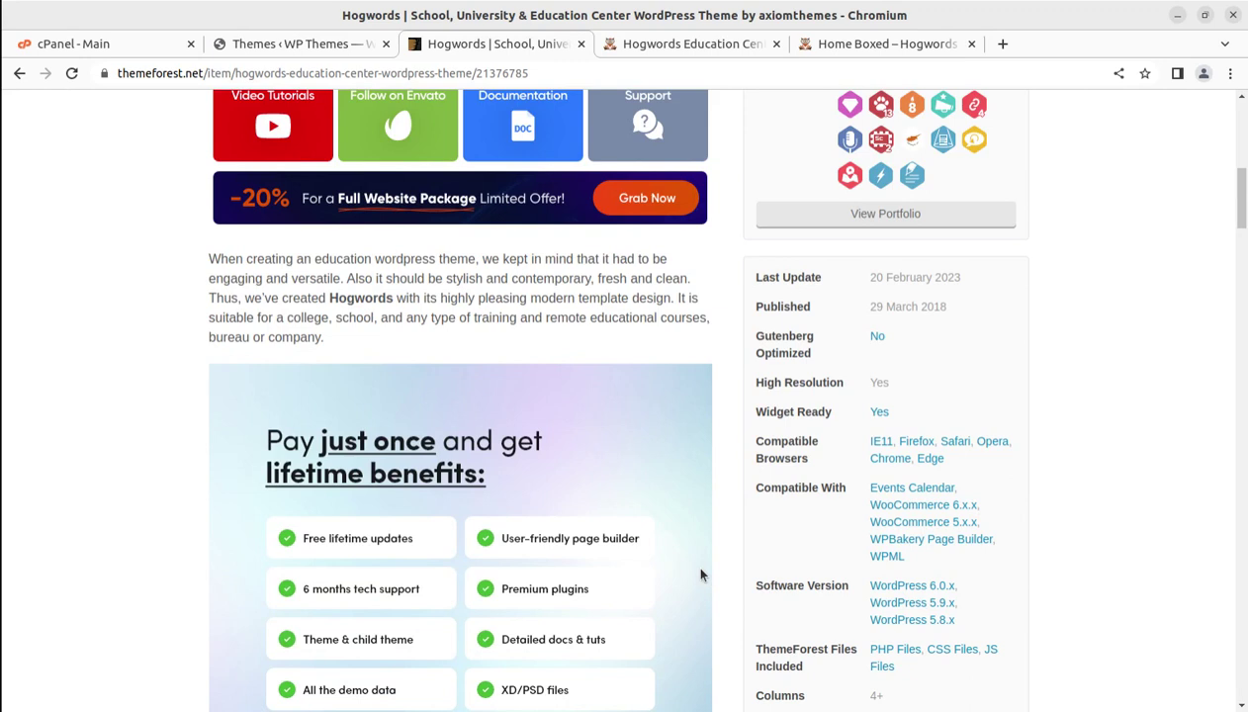
scroll(701, 477, "down", 2)
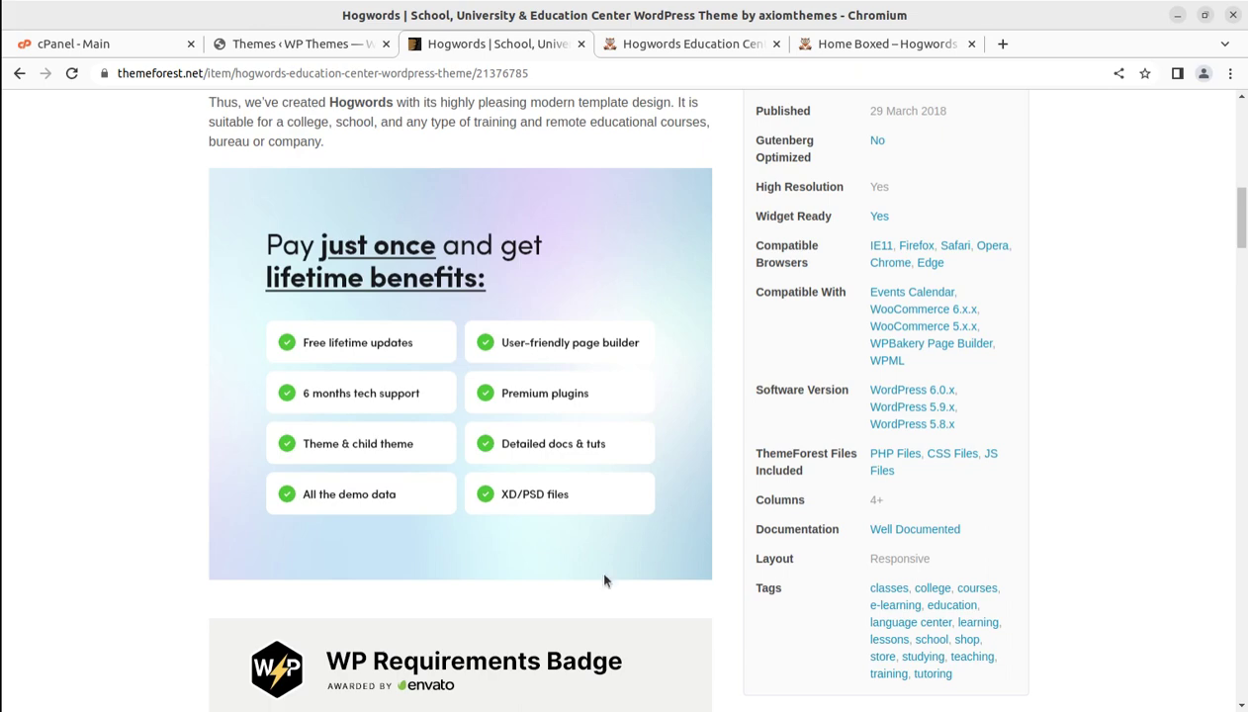
scroll(526, 593, "down", 3)
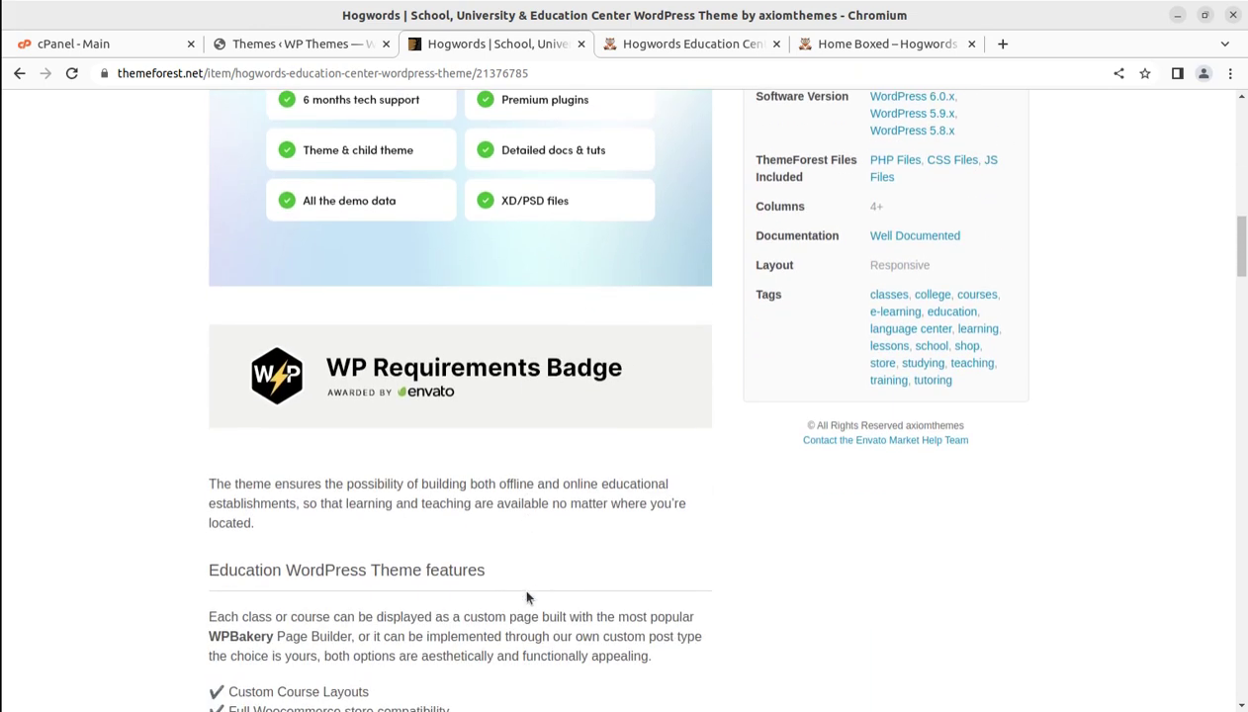
scroll(513, 546, "down", 3)
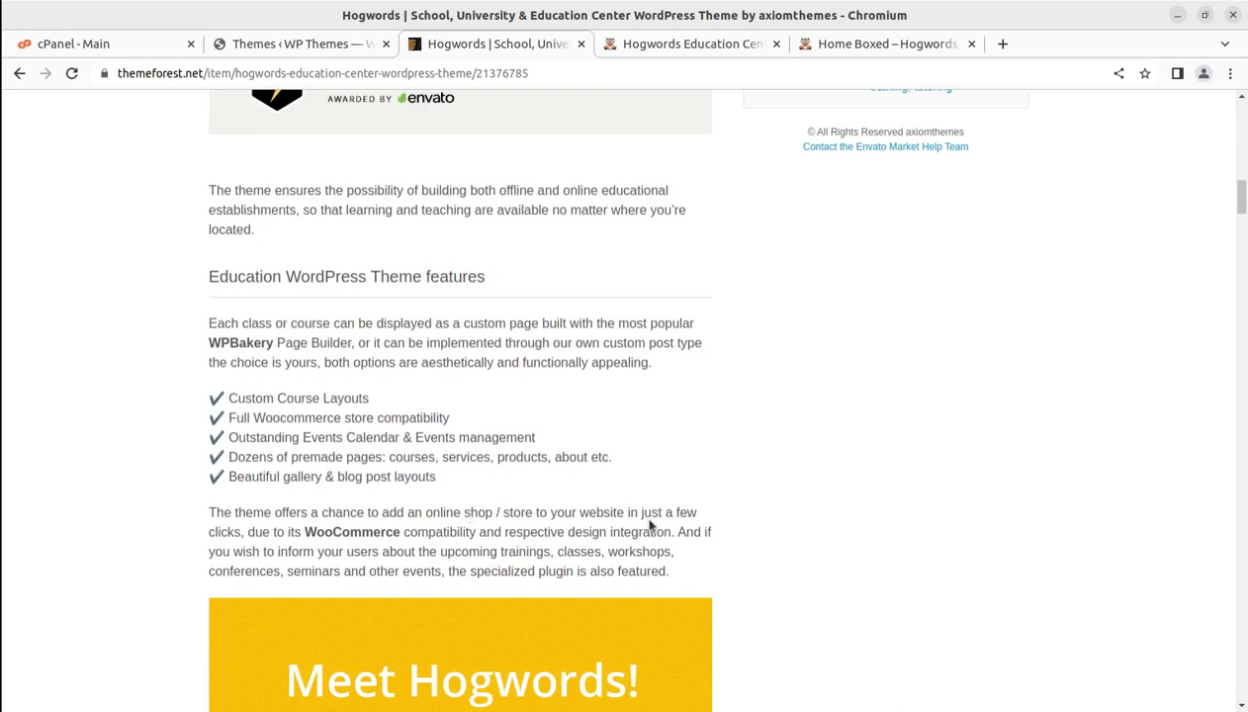
scroll(543, 428, "down", 8)
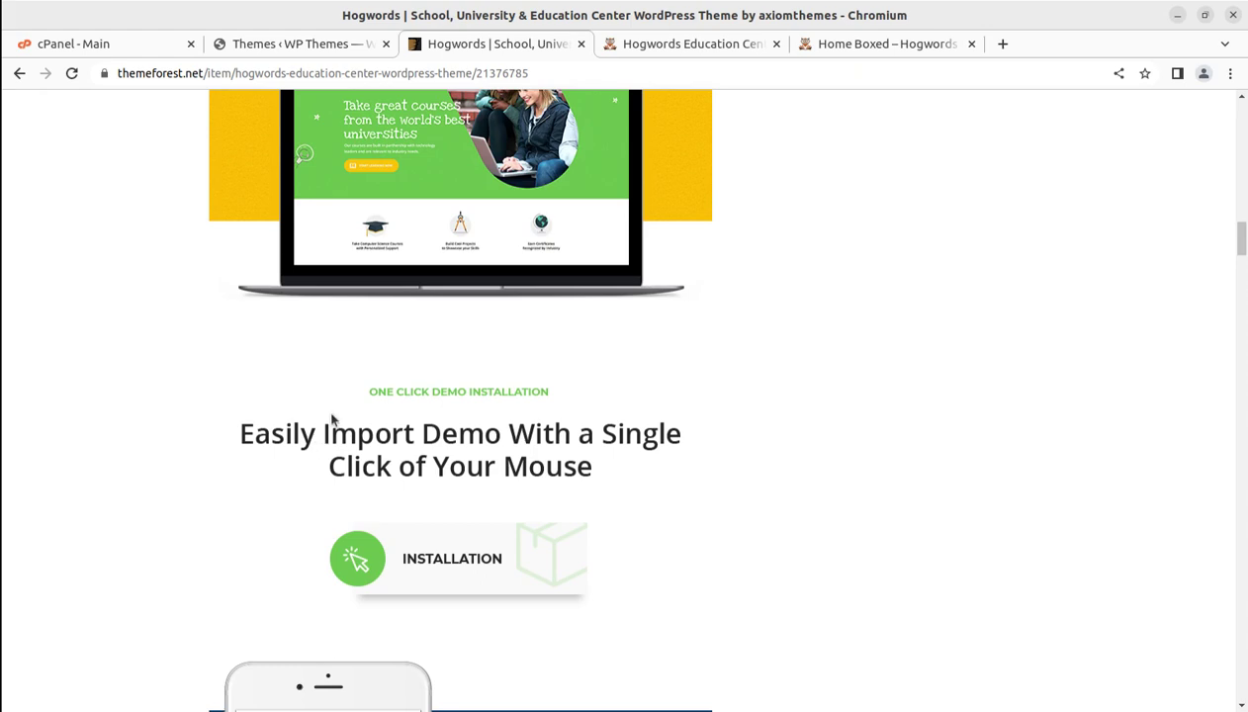
scroll(821, 515, "up", 5)
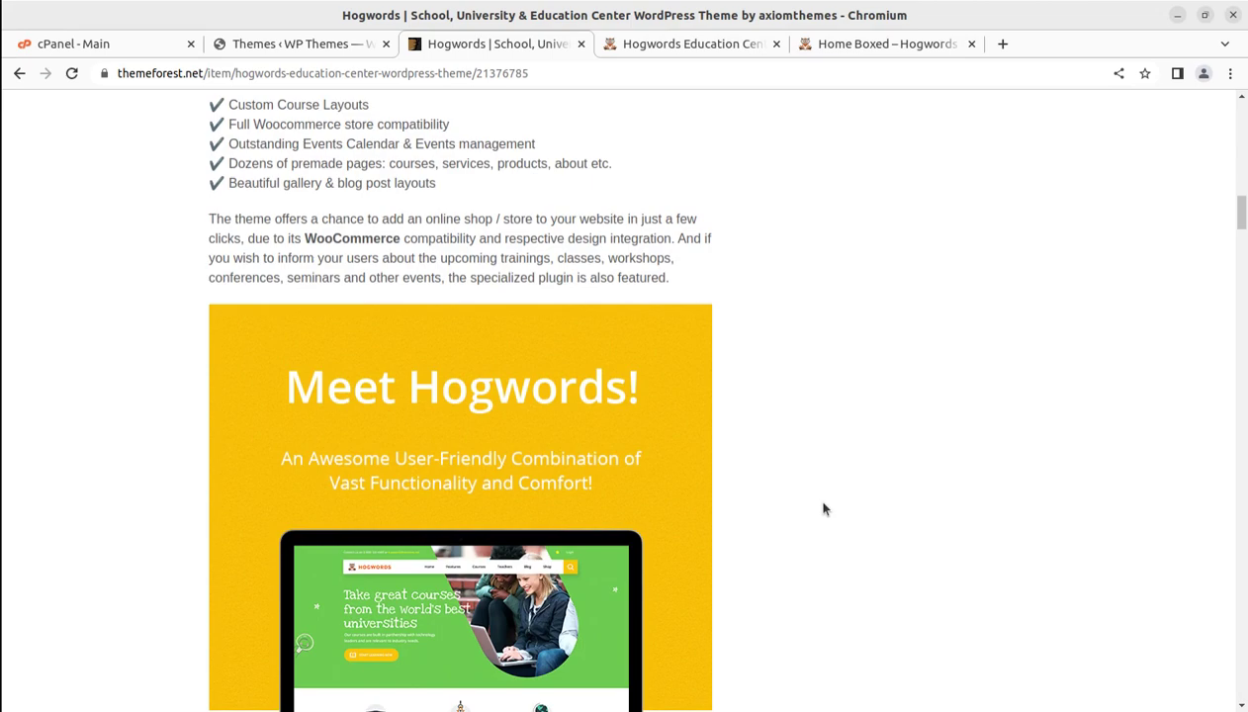
scroll(824, 507, "up", 5)
scroll(824, 506, "up", 7)
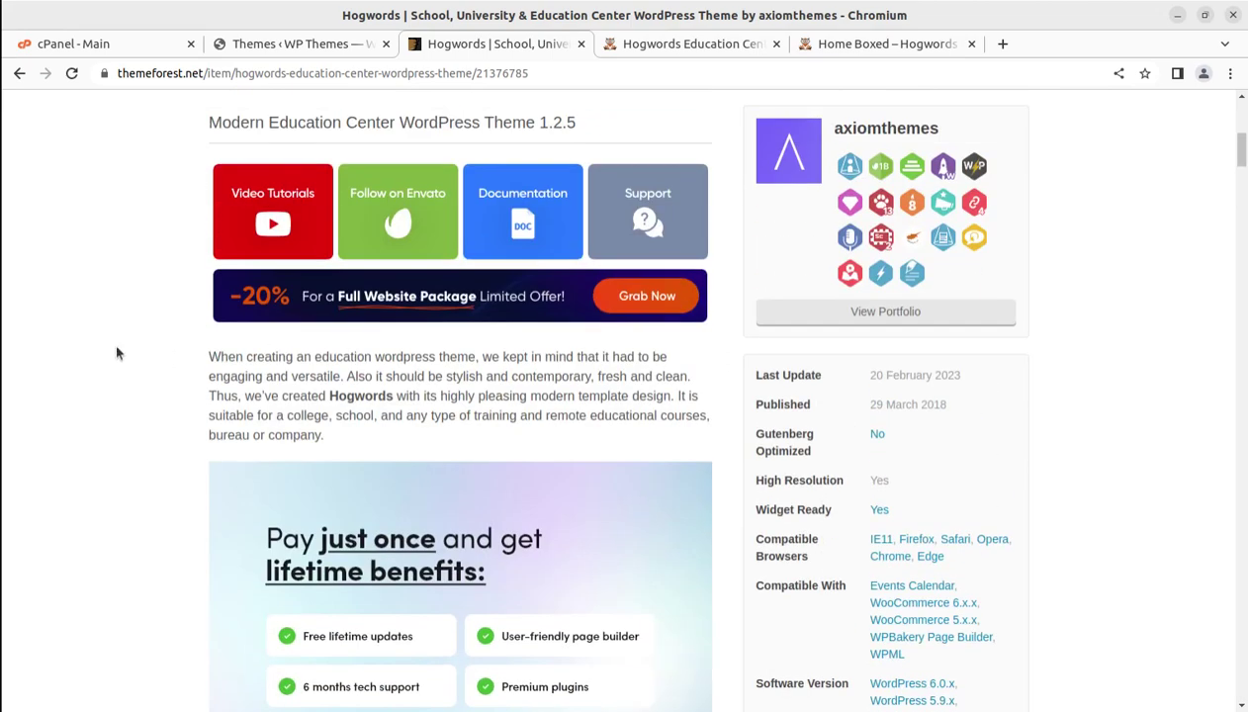
Switch to cPanel and look over the hosting account's file, database, domain, security and software tools
left_click(122, 44)
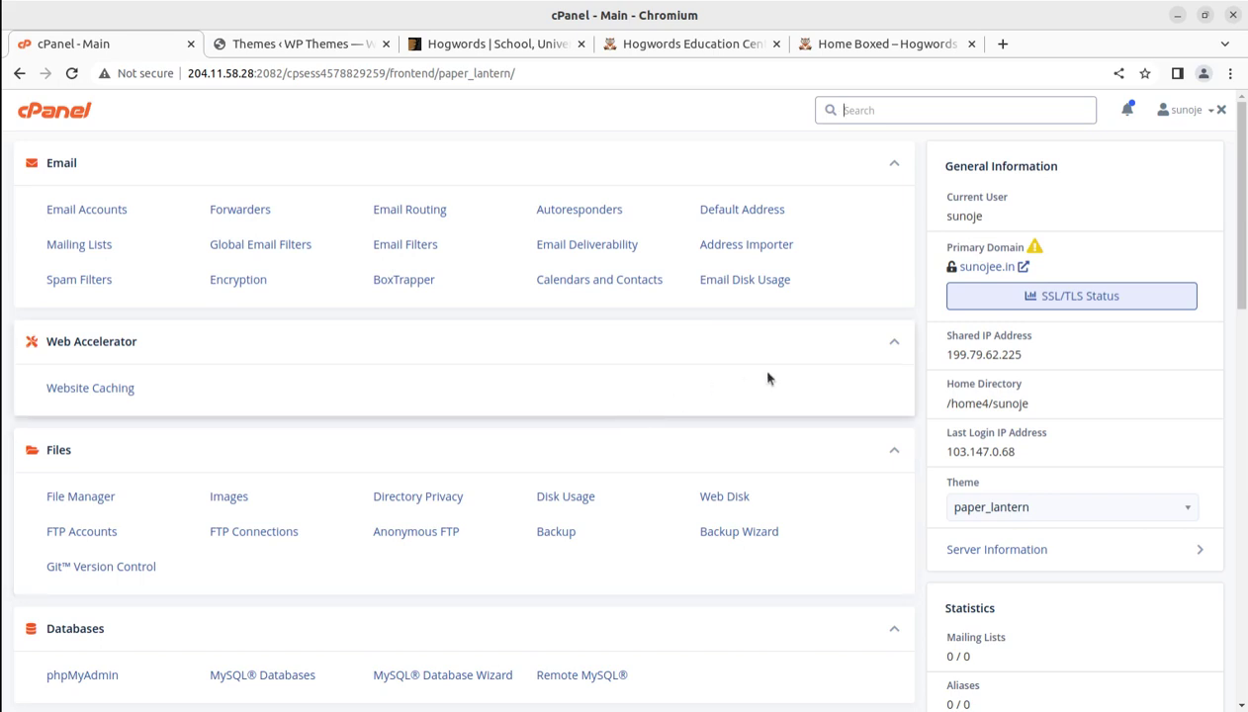
scroll(696, 408, "down", 4)
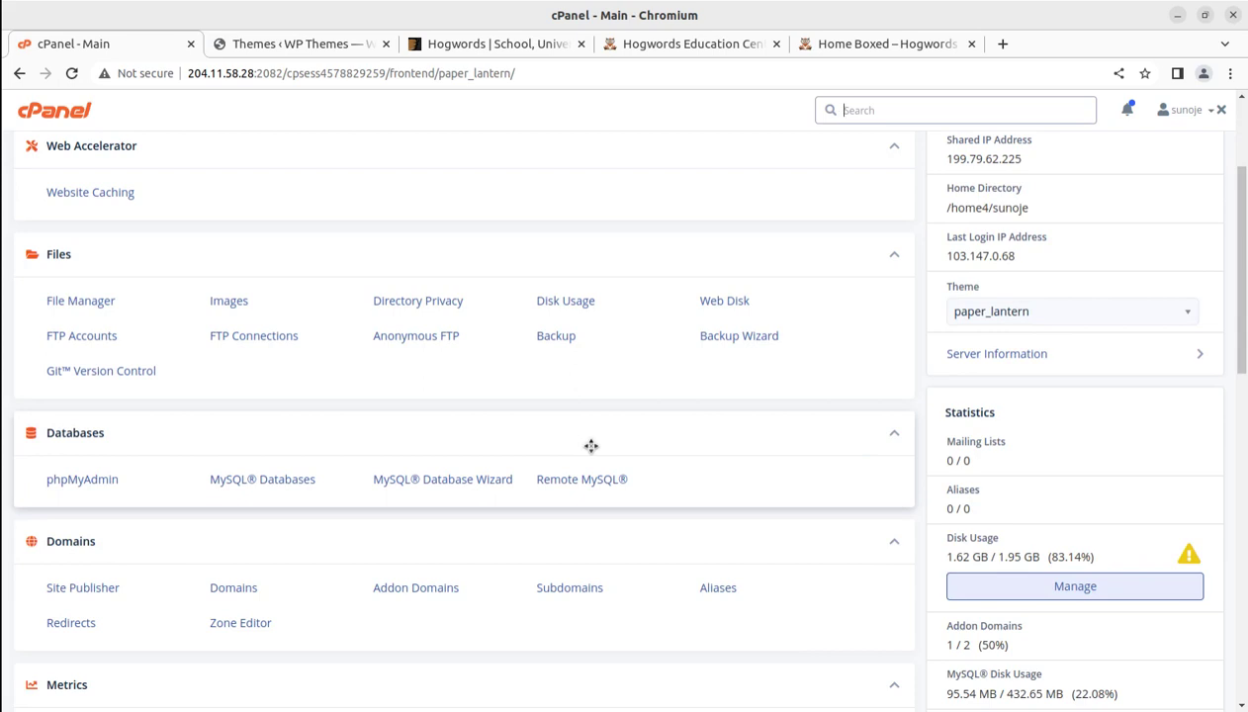
scroll(590, 445, "down", 4)
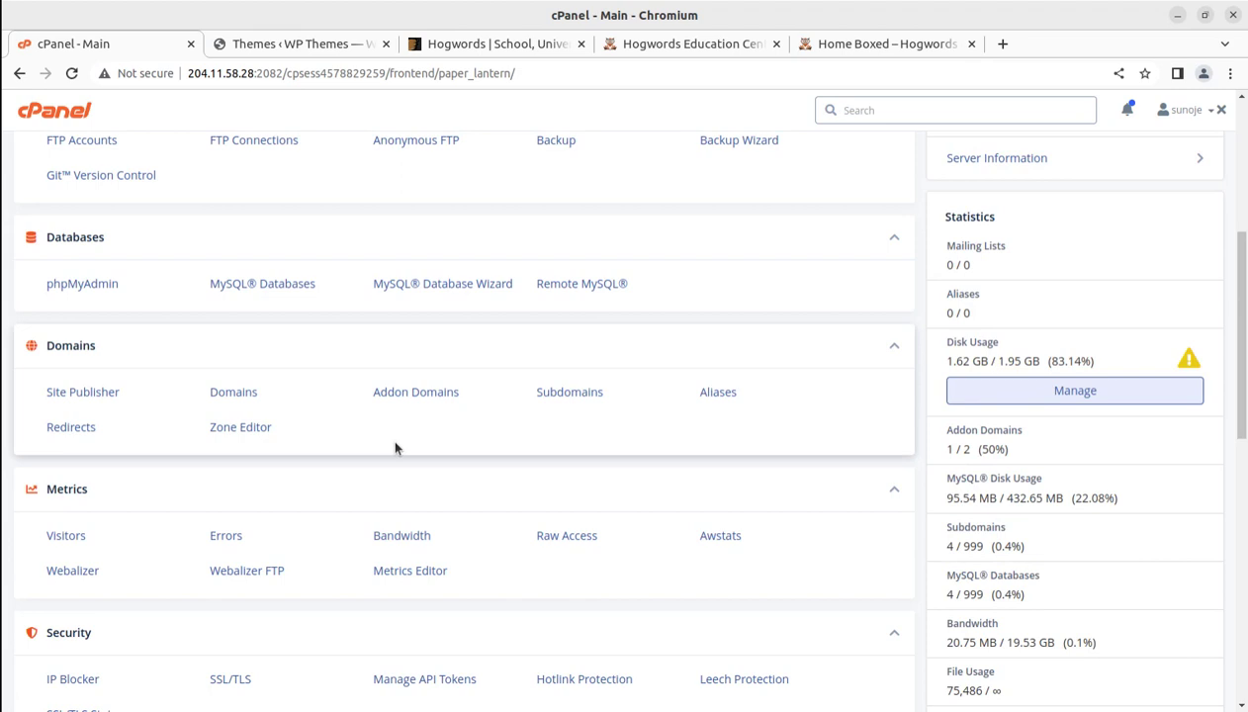
scroll(393, 296, "down", 4)
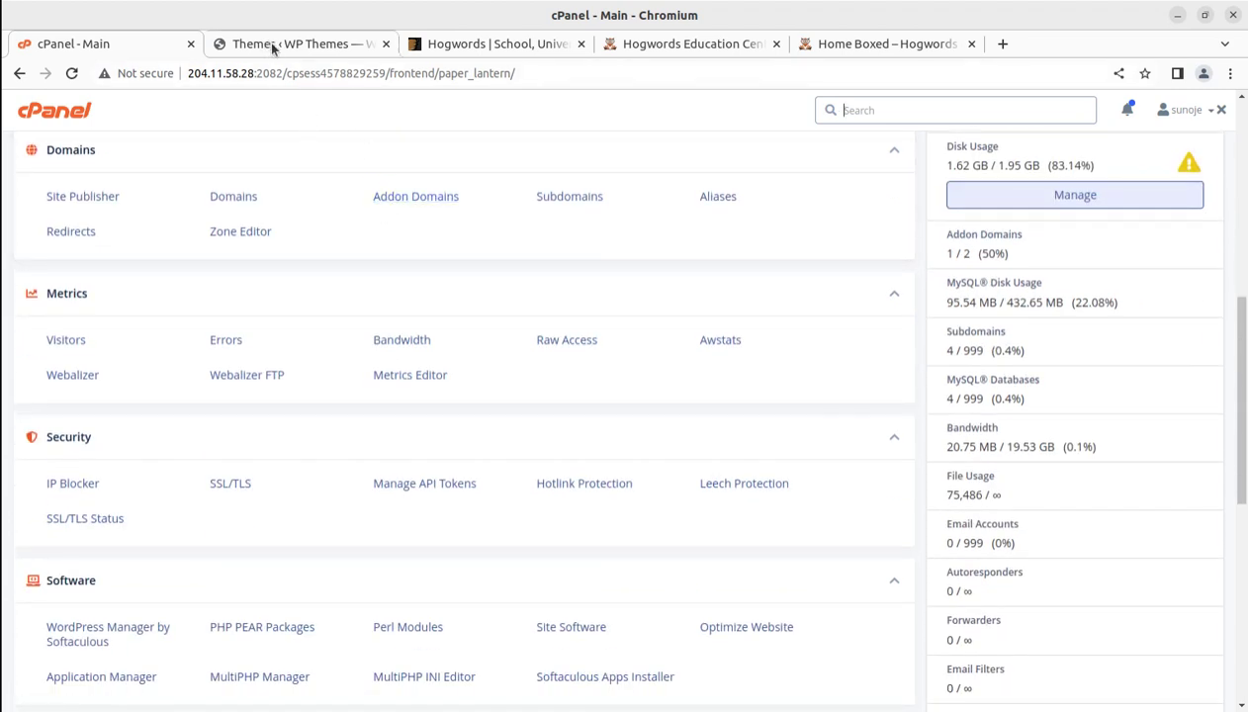
Return to the Hogwords item page on ThemeForest and highlight the Regular License price for review
left_click(456, 42)
scroll(290, 357, "up", 5)
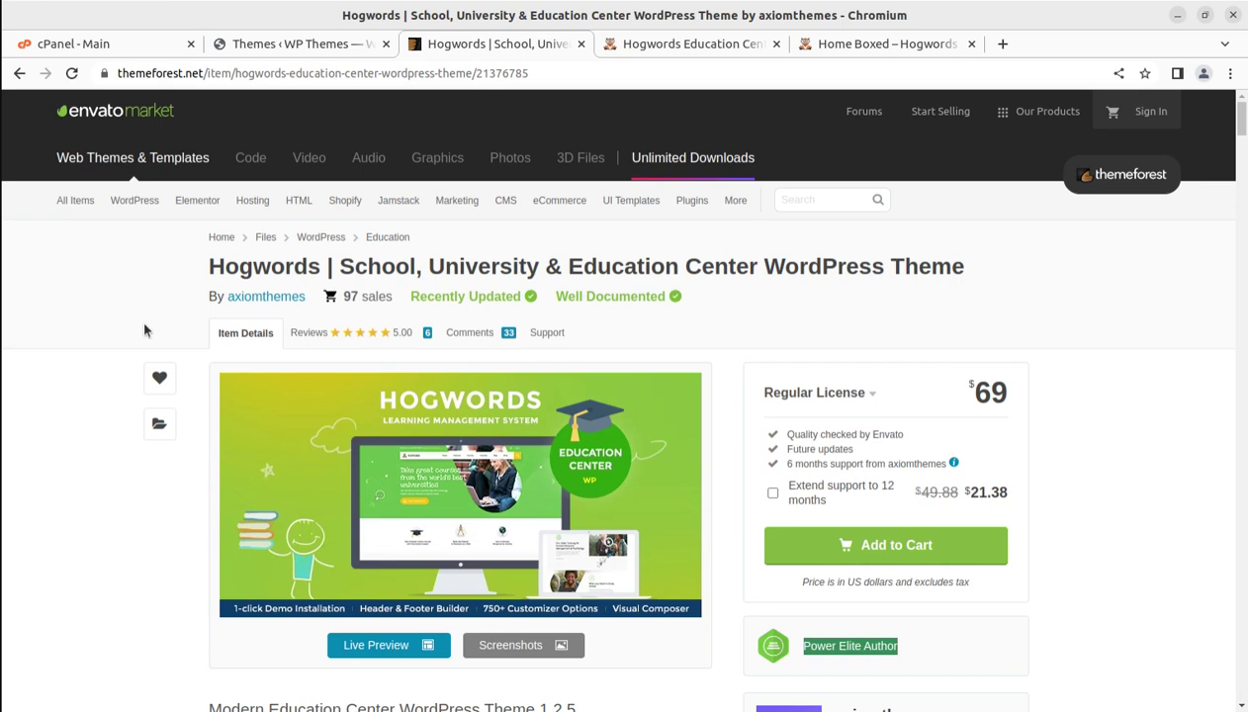
left_click(113, 308)
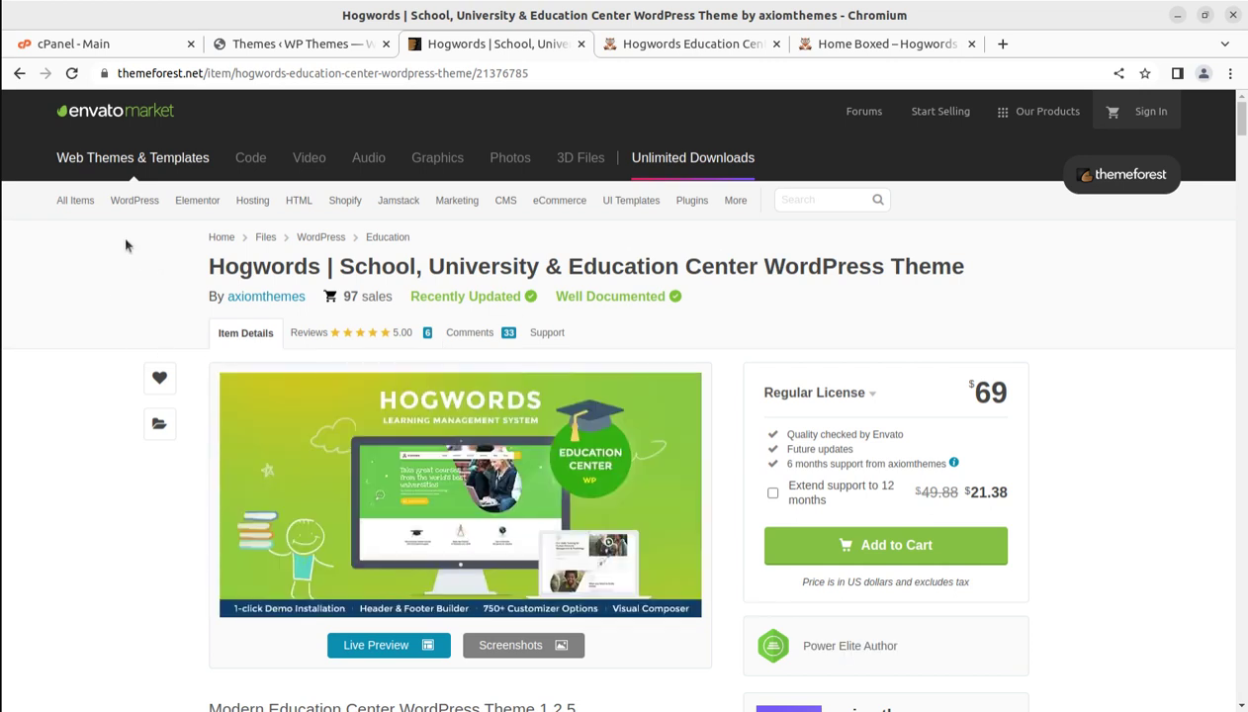
left_click_drag(973, 388, 1000, 392)
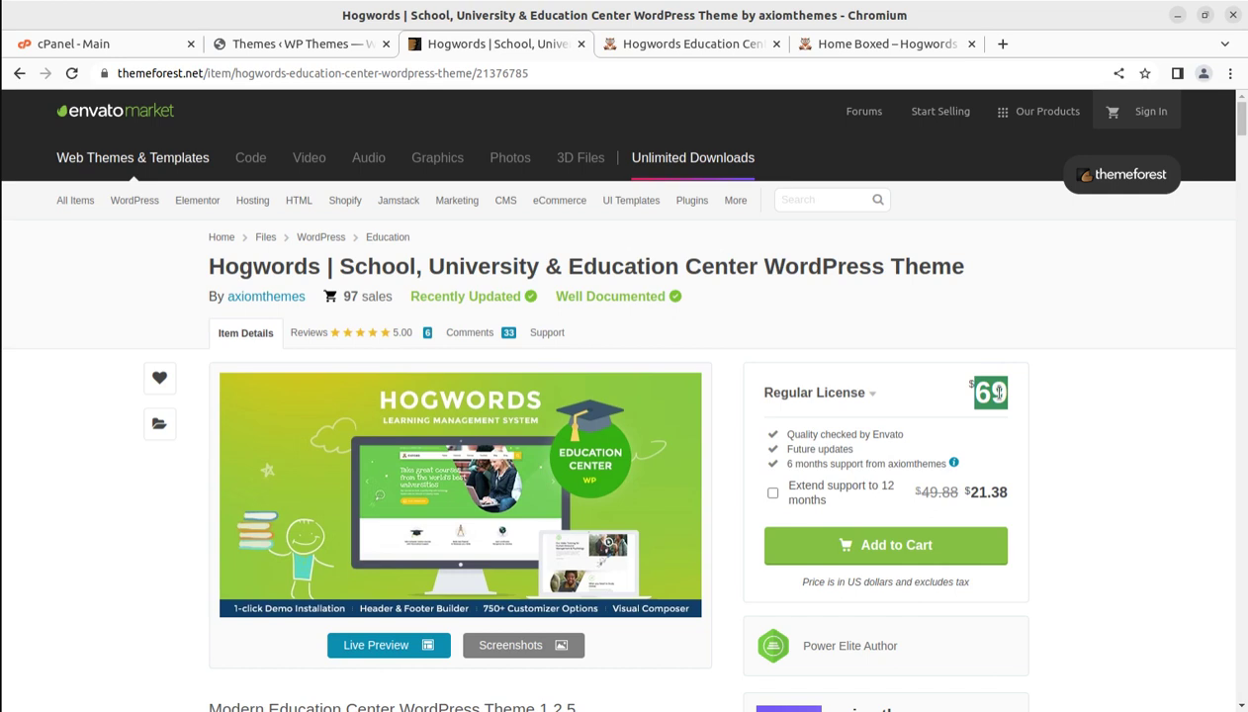
left_click(1139, 415)
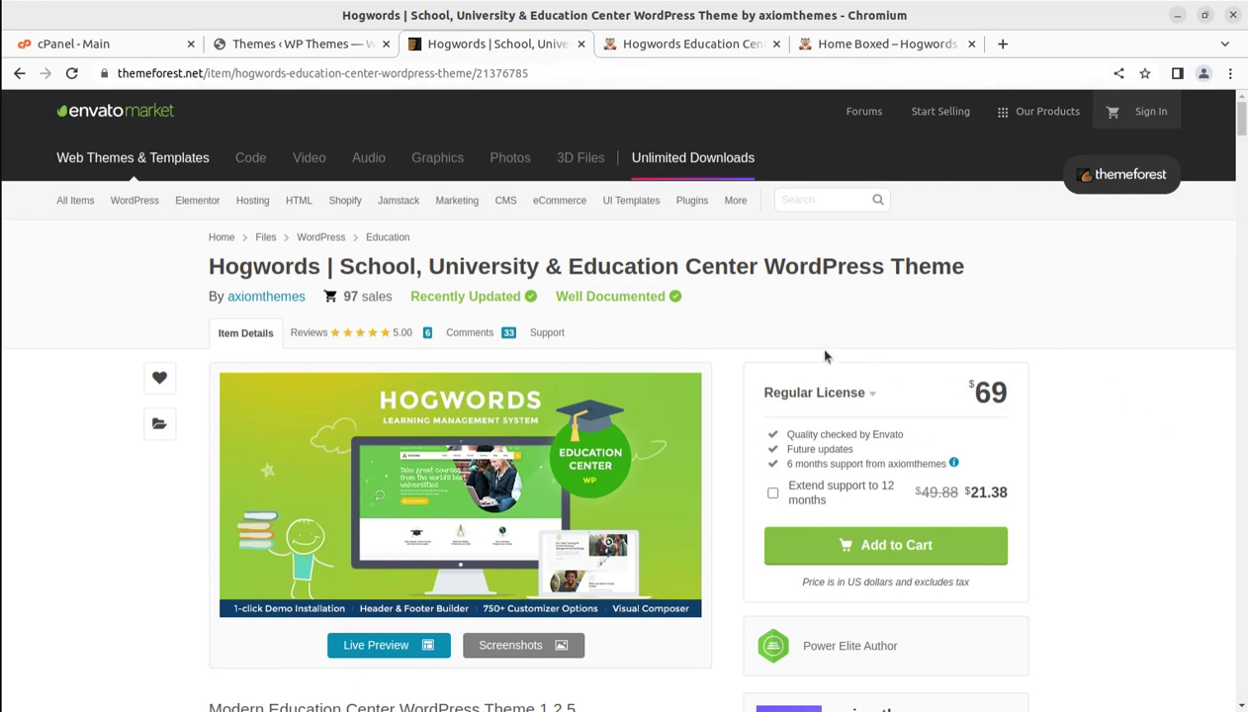
View the i-create.co.in website in a new browser tab and read its three website creation options
left_click(1002, 43)
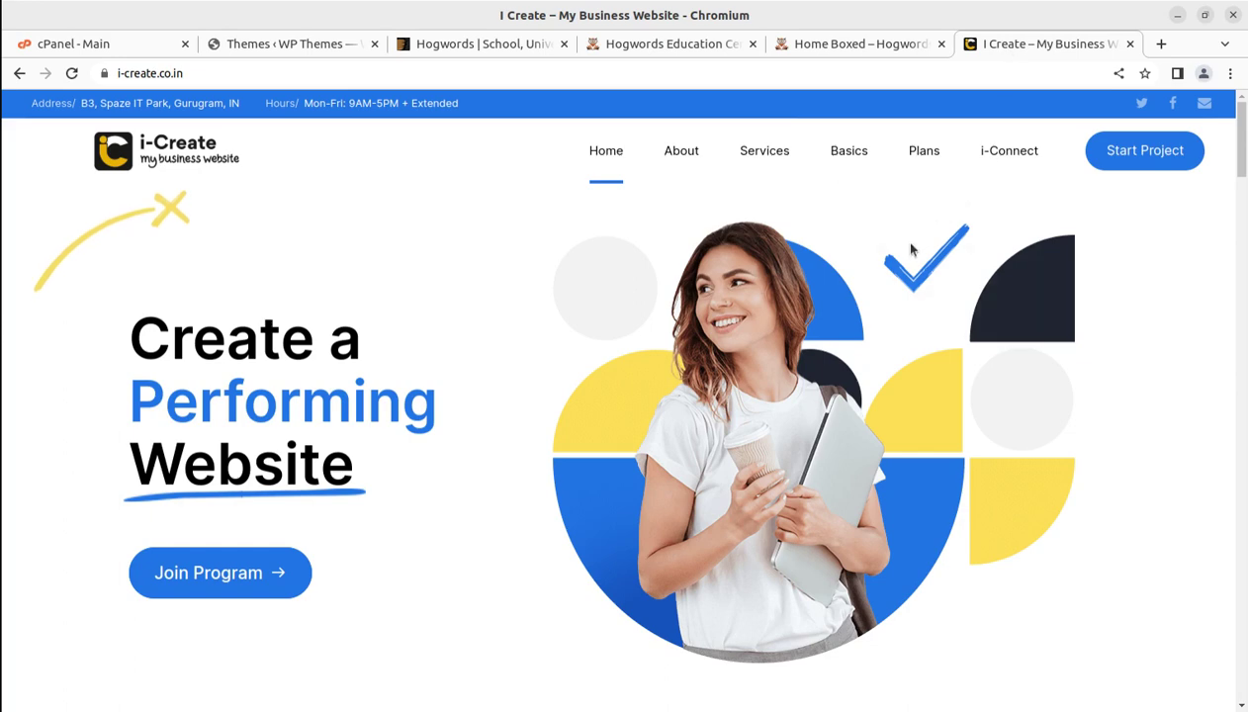
scroll(911, 246, "down", 4)
scroll(456, 411, "down", 2)
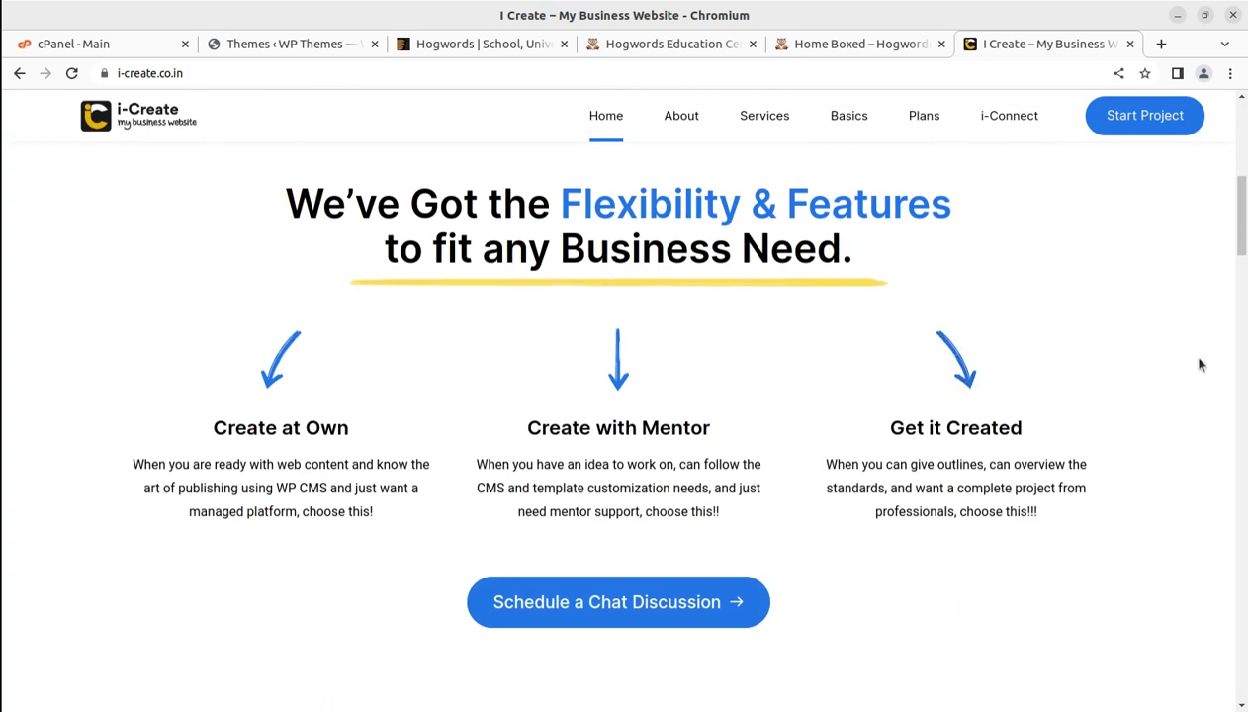
Open the WordPress admin dashboard of the WP Themes site, and view the Software tools in cPanel
left_click(281, 43)
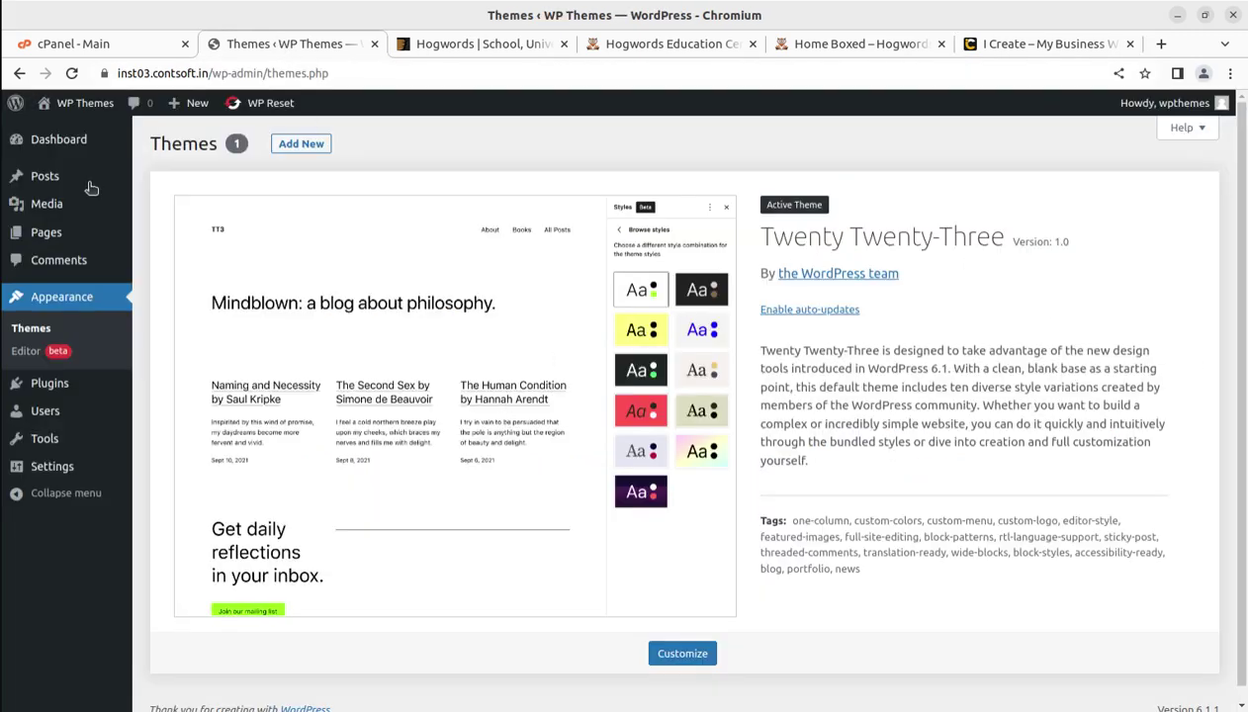
left_click(61, 143)
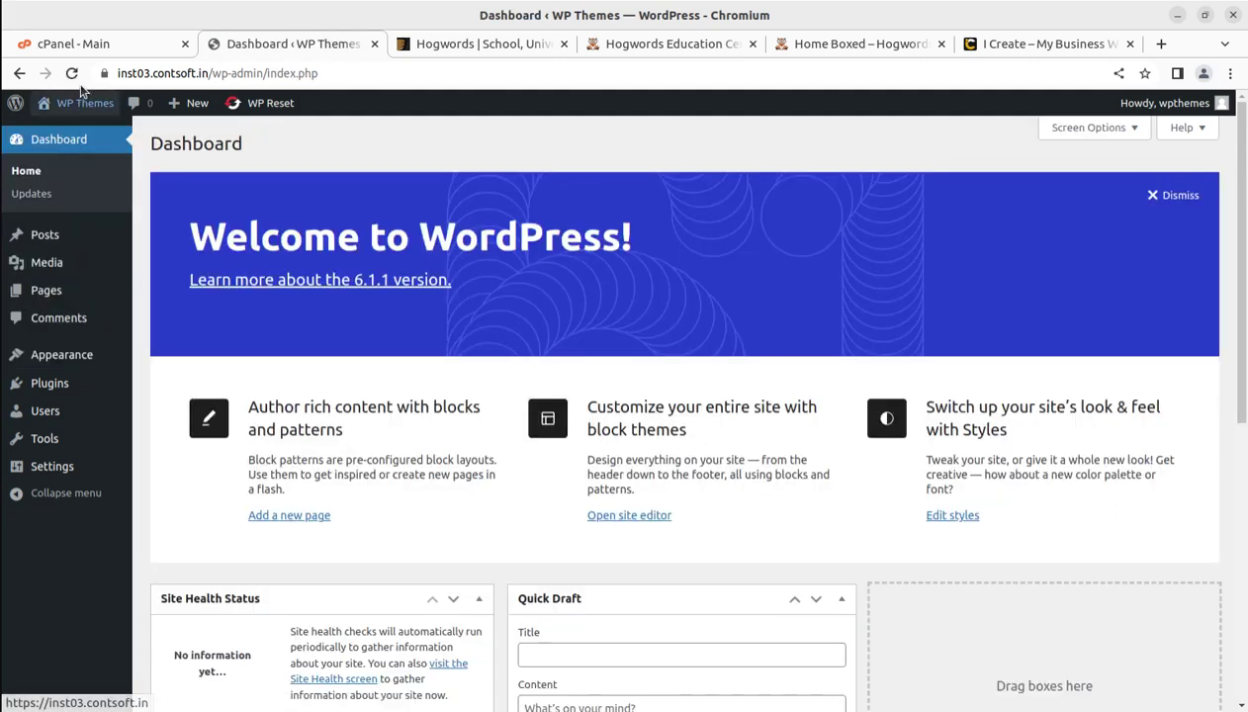
left_click(73, 46)
scroll(59, 415, "down", 2)
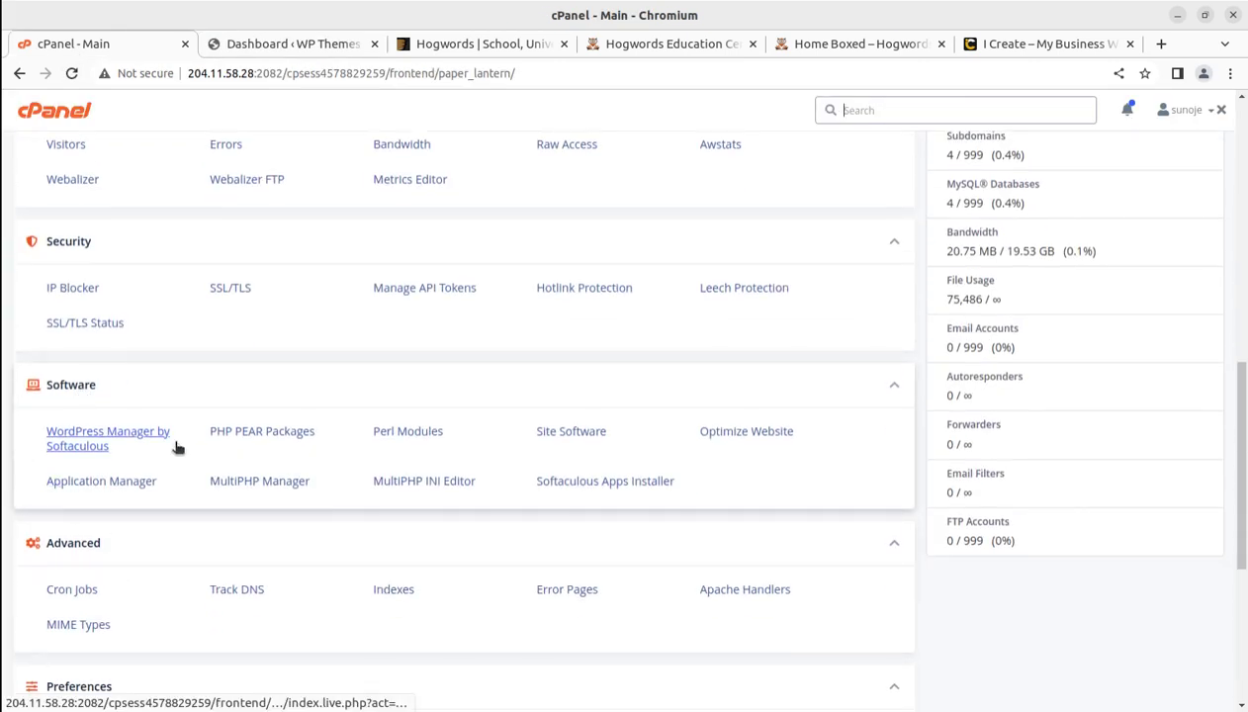
Inspect the downloaded hogwords_v1.2.5 folder, including hogwords.zip, hogwords-child.zip, documentation.html and Licensing, and close the file window
left_click(280, 45)
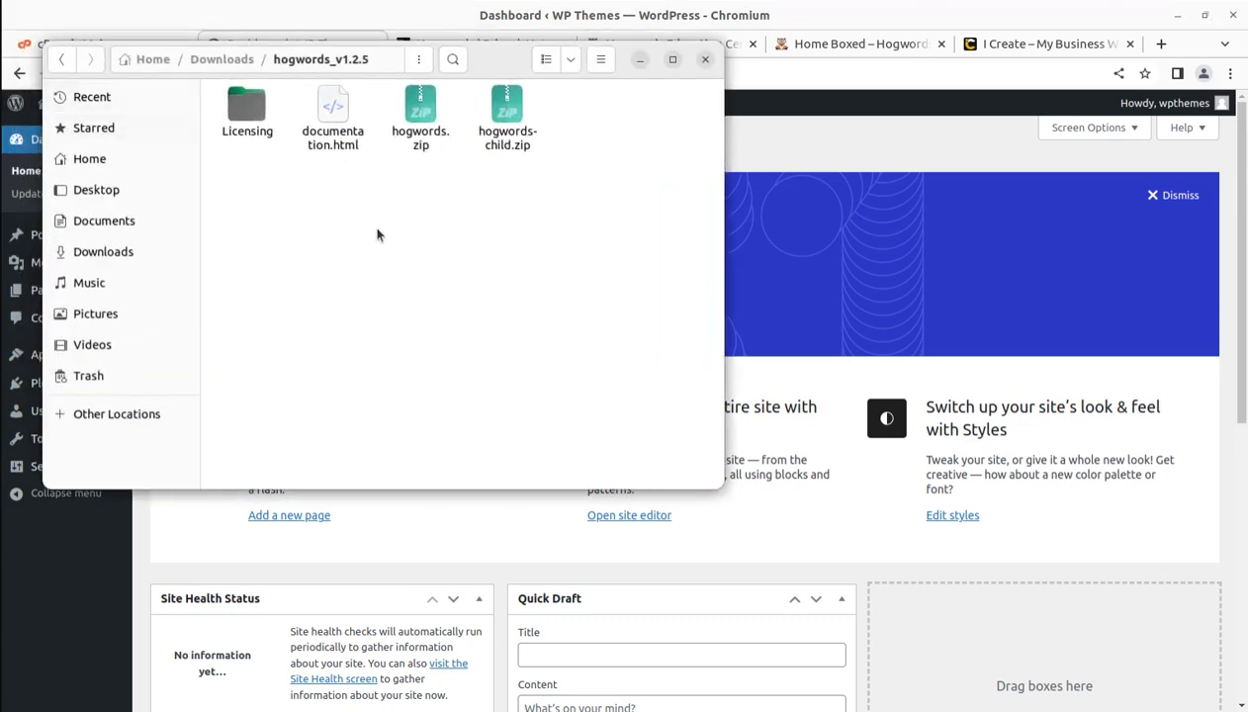
left_click(420, 136)
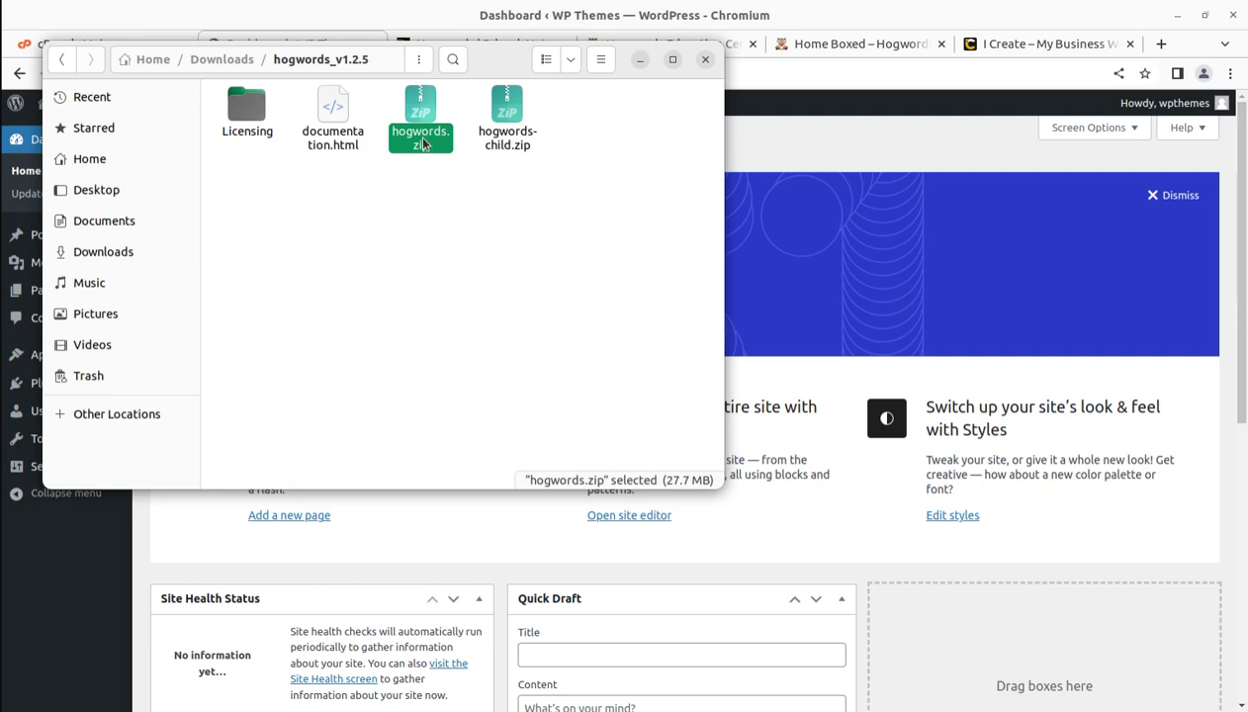
left_click(511, 145)
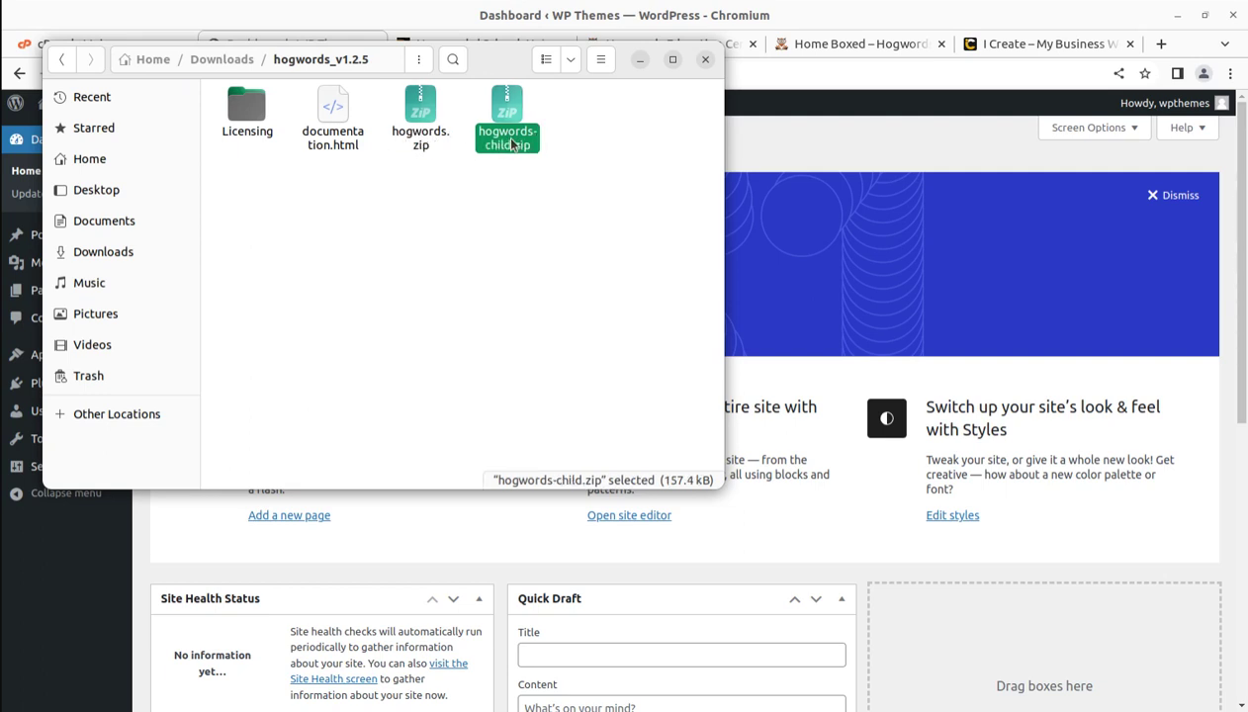
left_click(344, 131)
left_click(250, 109)
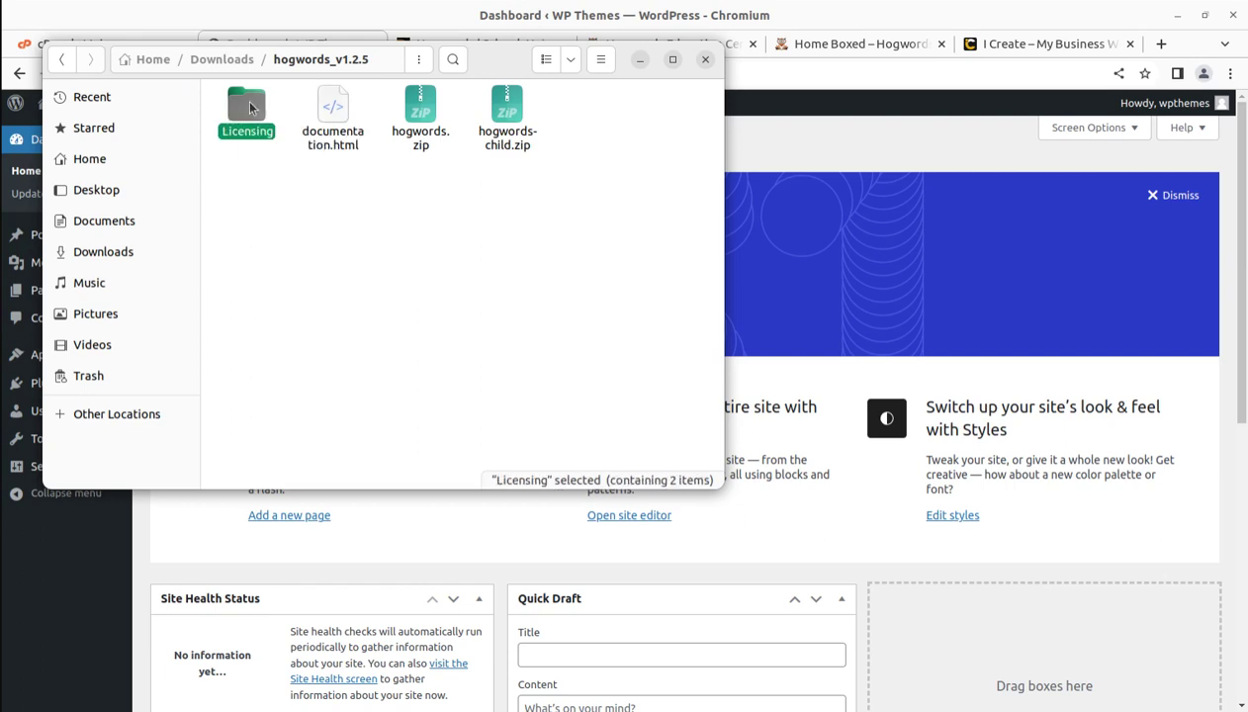
left_click(428, 141)
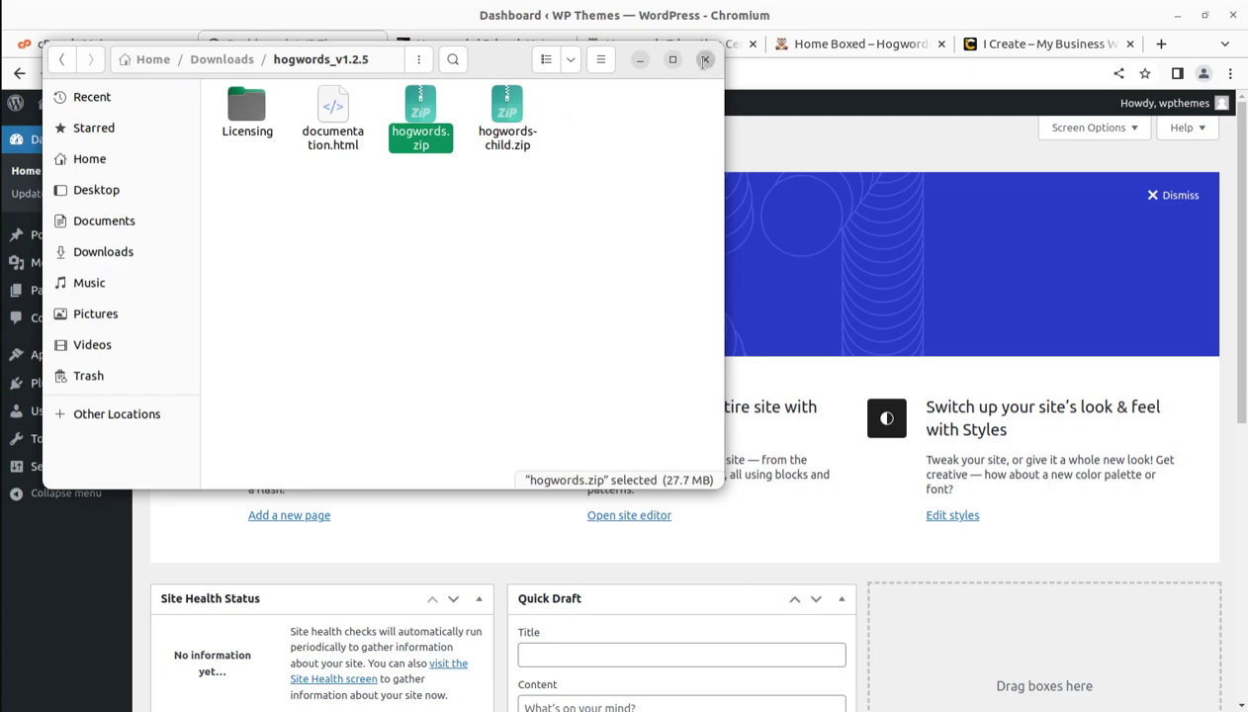
left_click(704, 61)
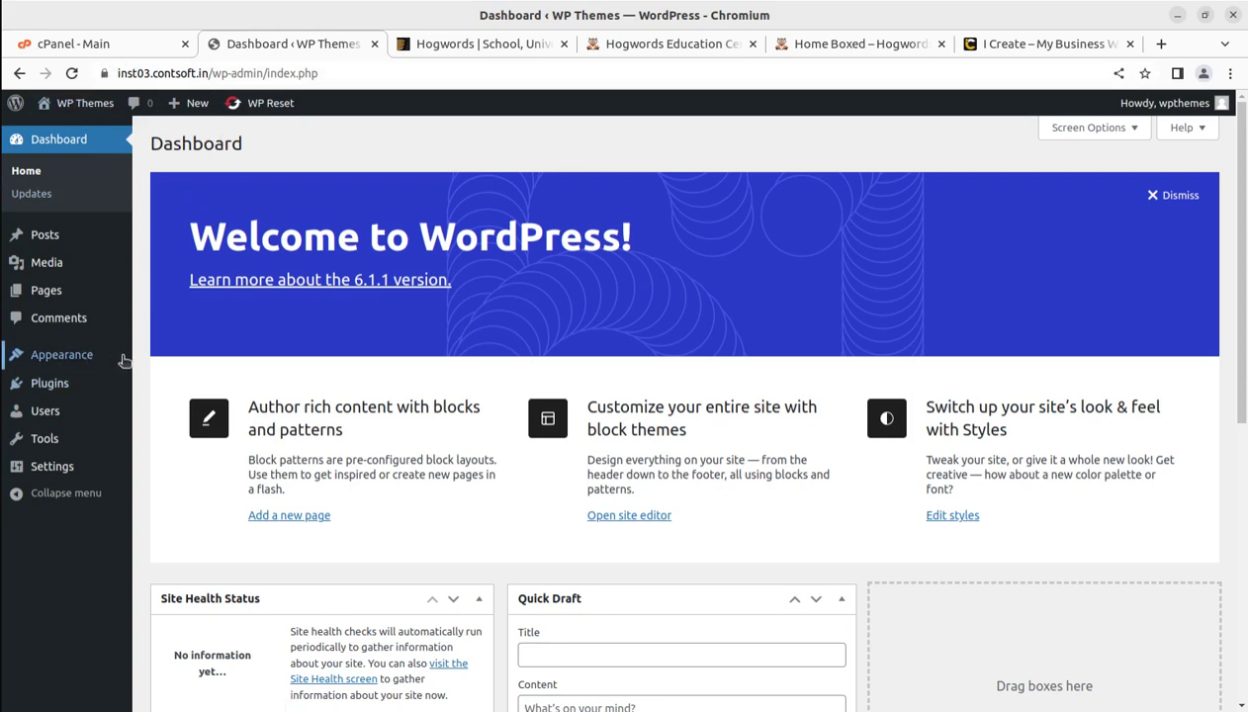
Switch to cPanel and open the File Manager from its Files tools
left_click(122, 43)
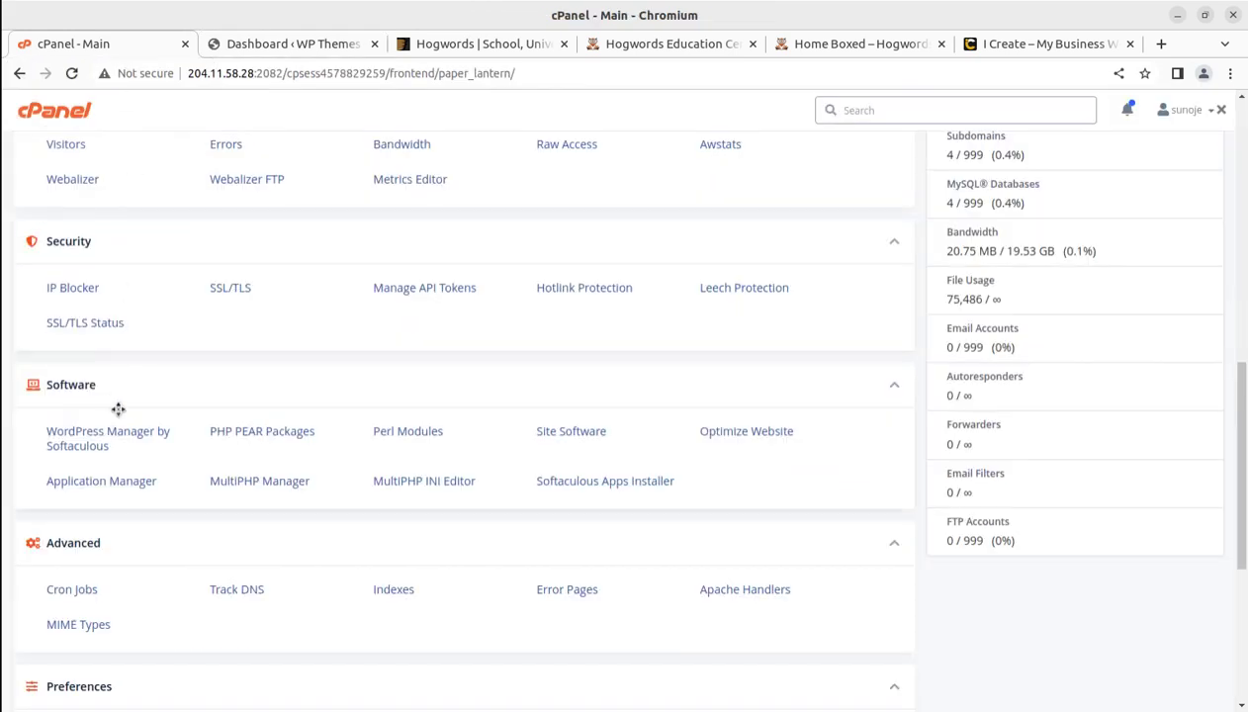
scroll(147, 395, "up", 1)
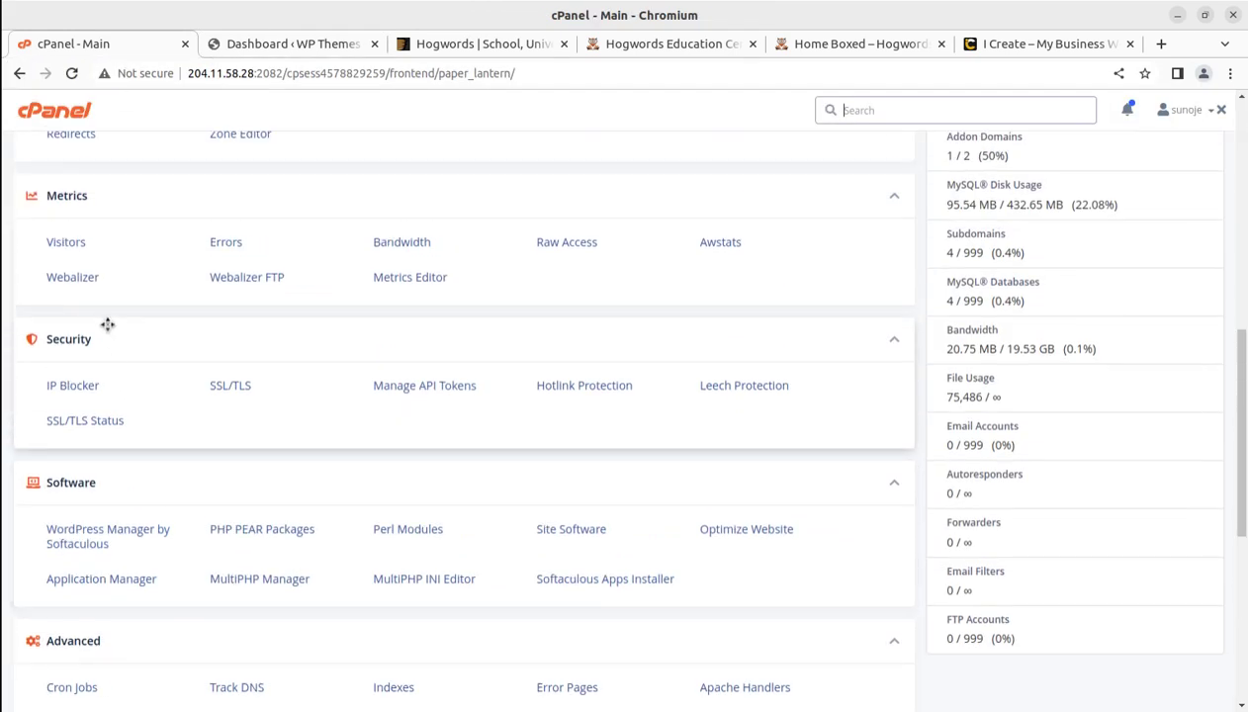
scroll(112, 332, "down", 1)
scroll(111, 332, "up", 4)
scroll(111, 334, "up", 4)
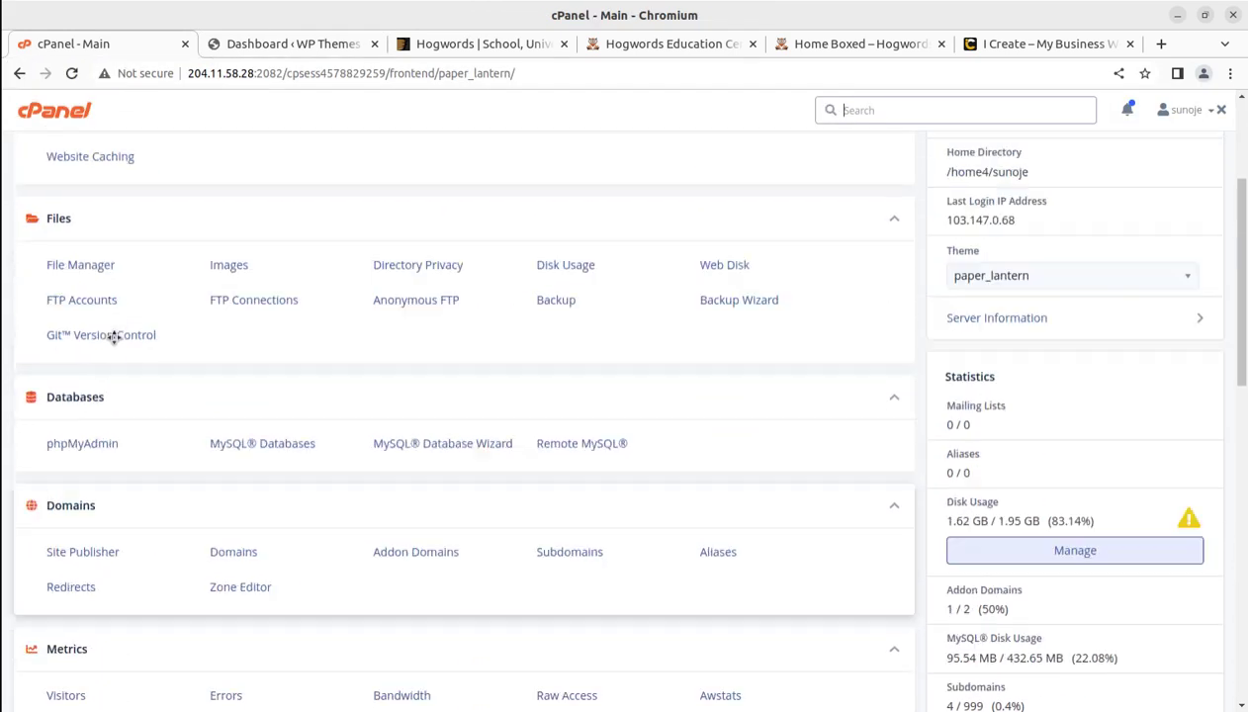
scroll(117, 325, "down", 4)
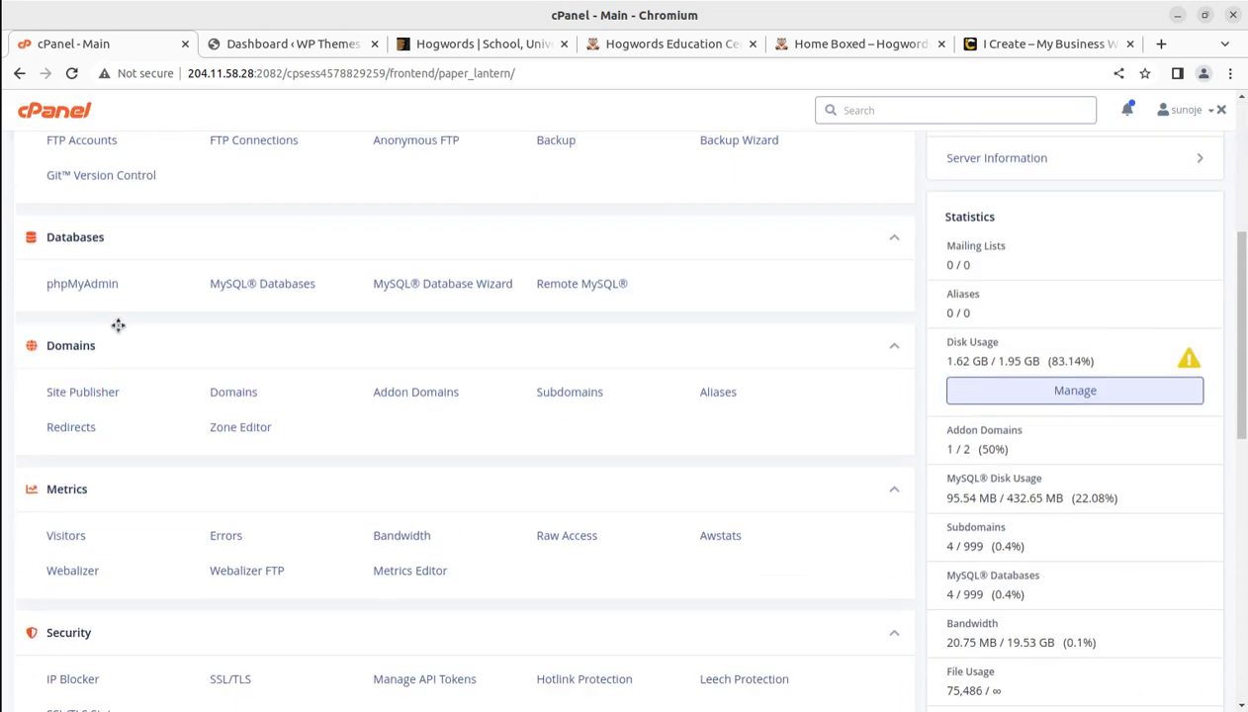
scroll(112, 311, "up", 2)
left_click(83, 303)
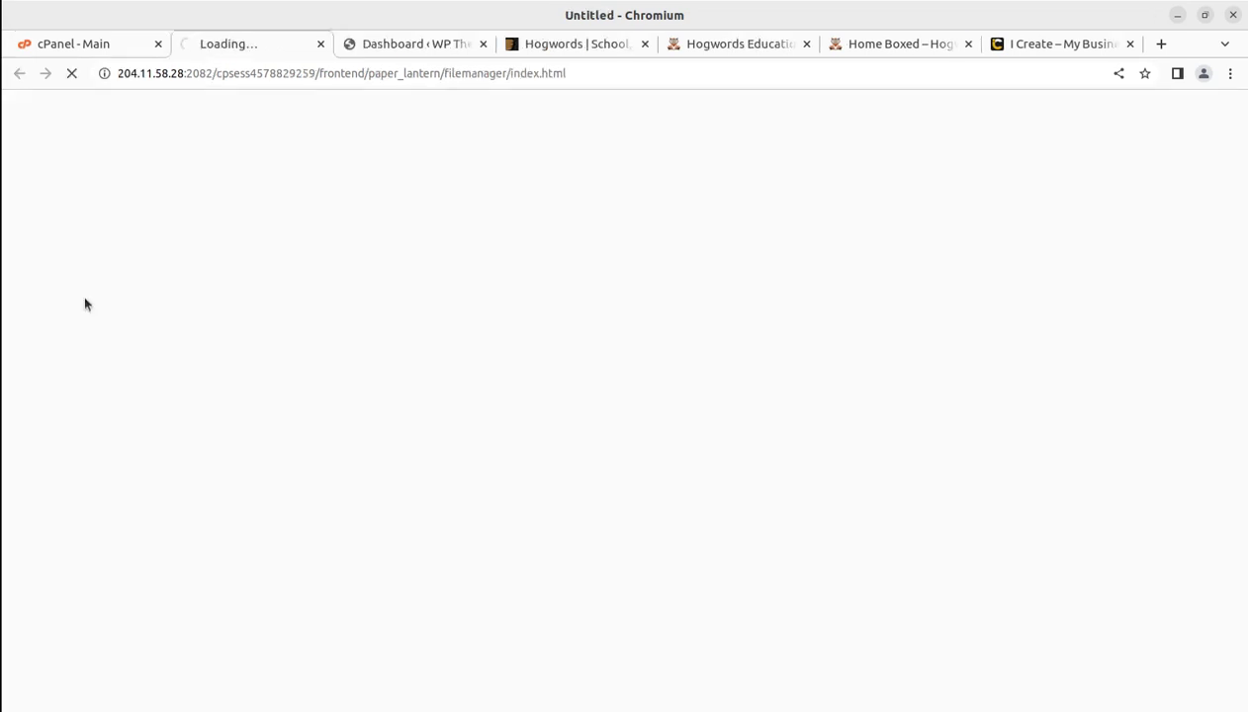
Browse to the wp-content/themes folder of inst03.contsoft.in in the File Manager
double_click(428, 314)
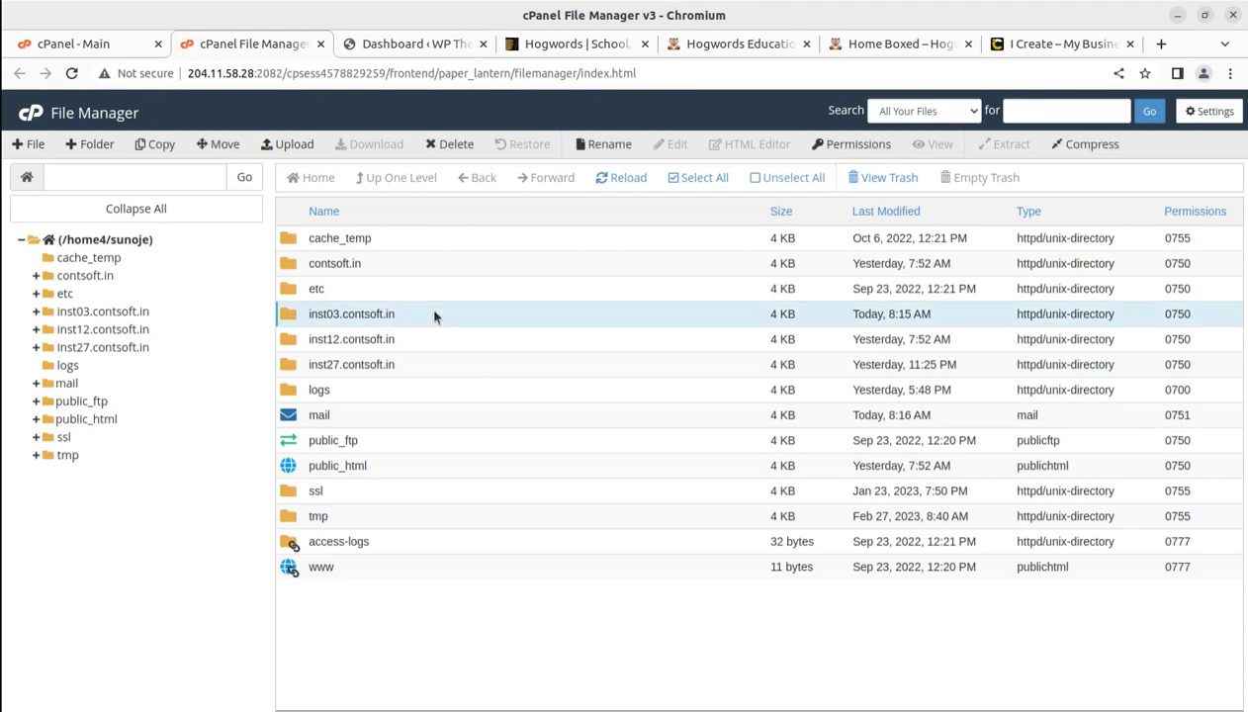
double_click(409, 294)
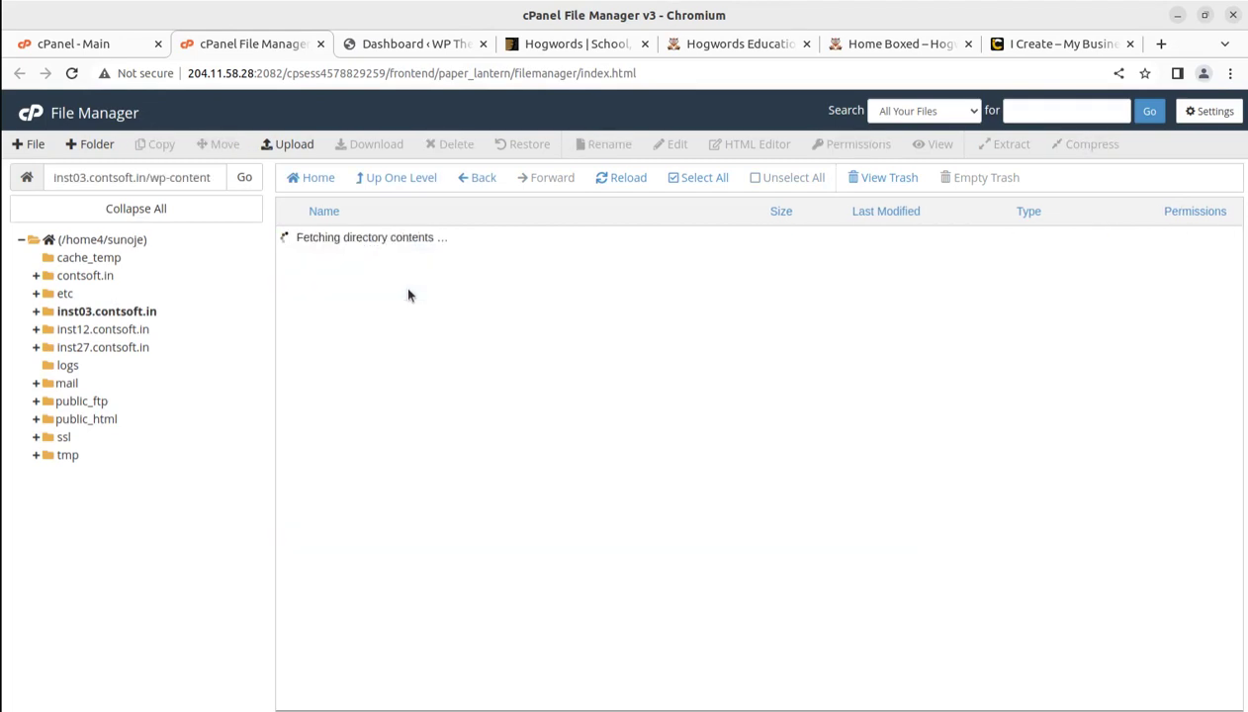
double_click(405, 267)
Upload hogwords.zip from the Downloads/hogwords_v1.2.5 folder to the site's themes folder and return to that folder's file list
left_click(294, 146)
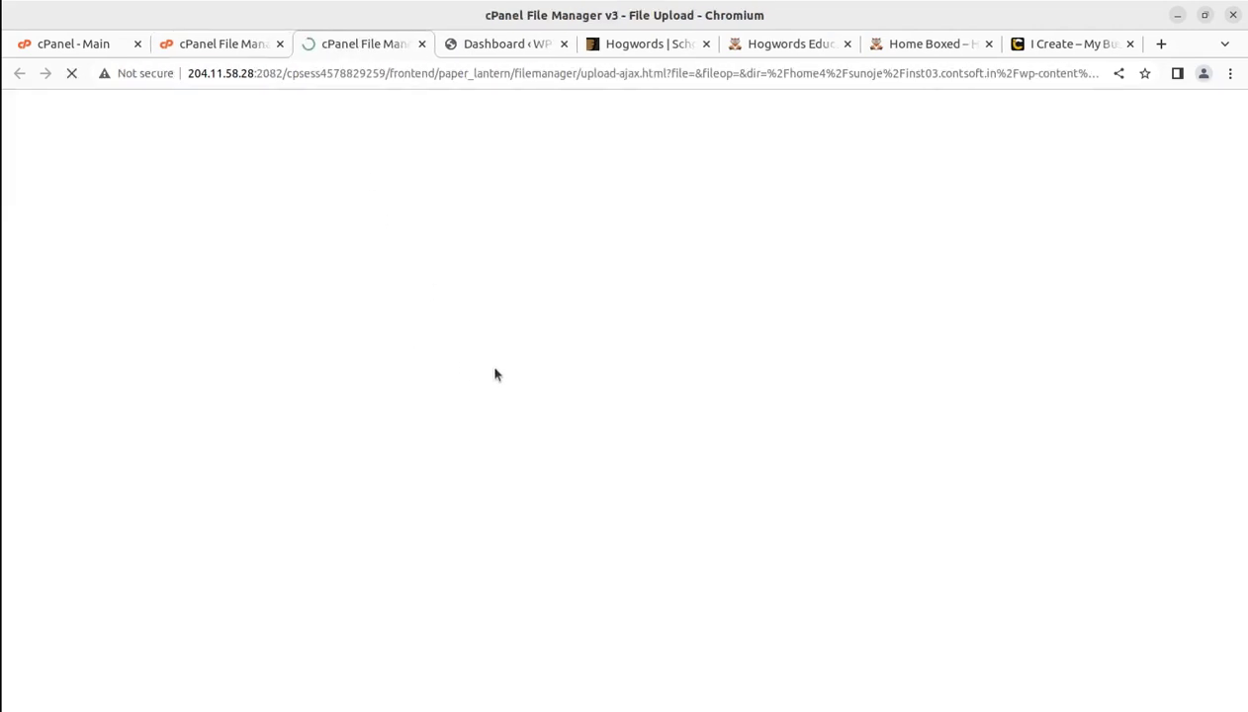
left_click(601, 381)
left_click(358, 290)
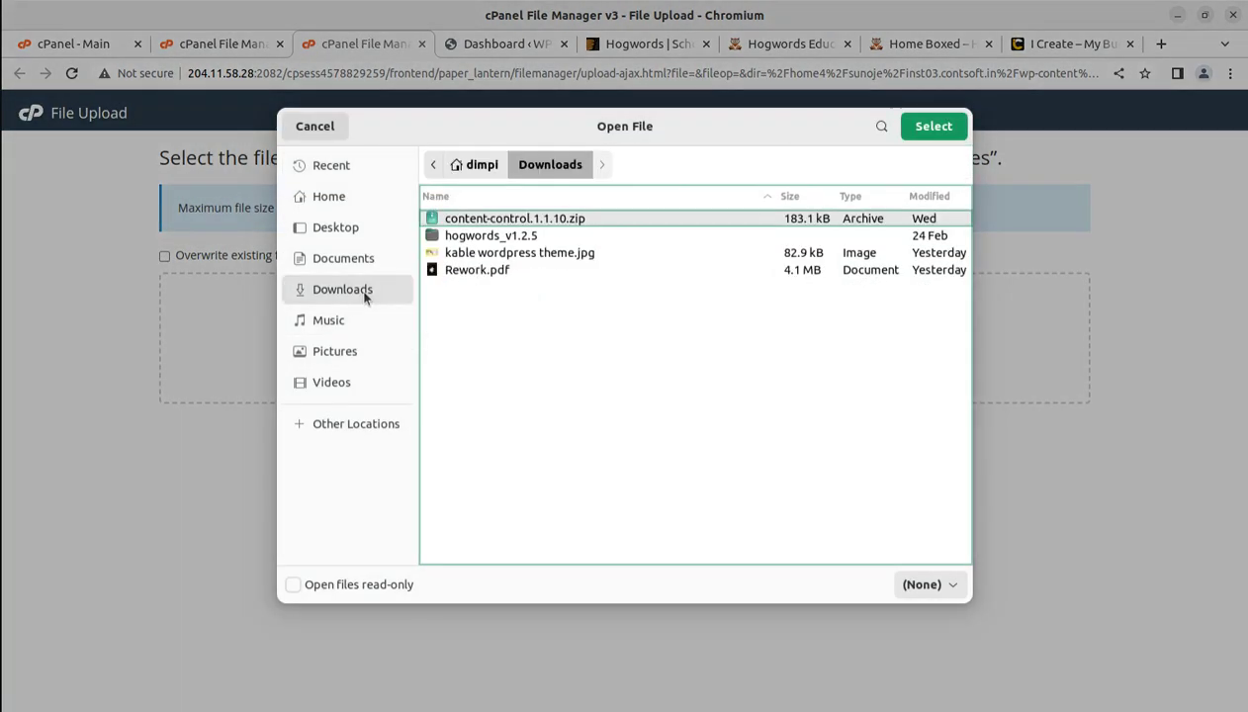
double_click(510, 237)
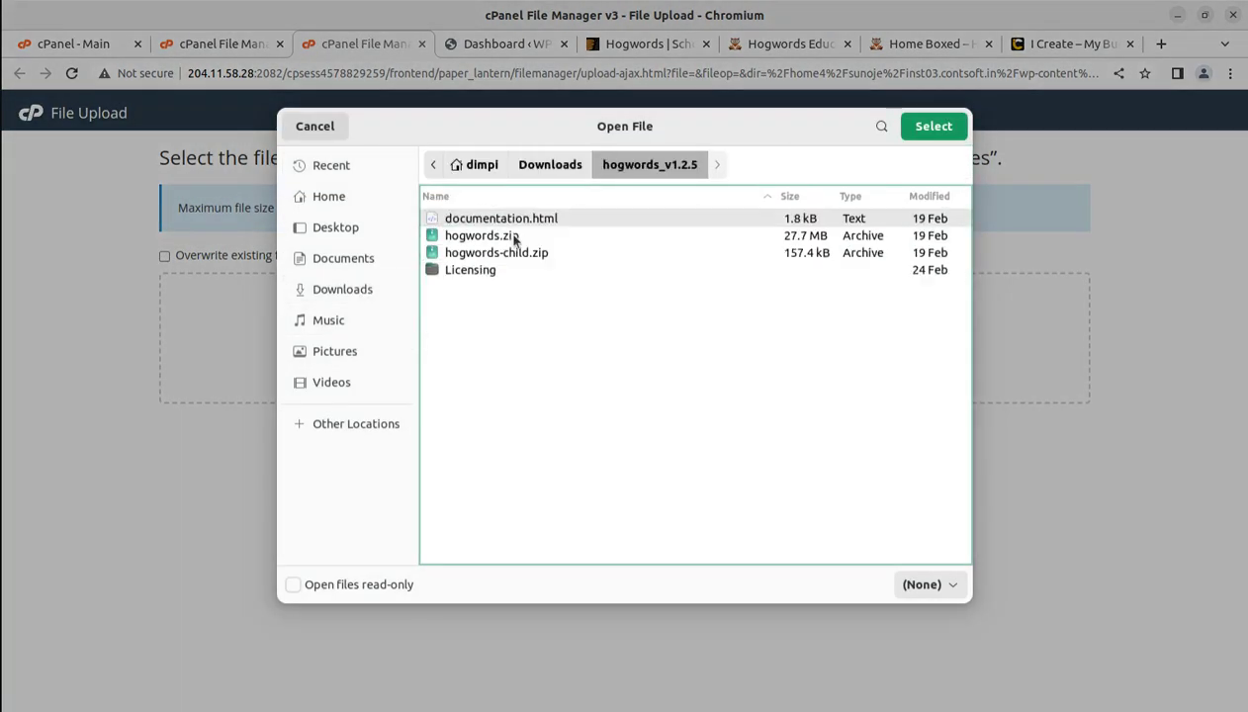
left_click(502, 237)
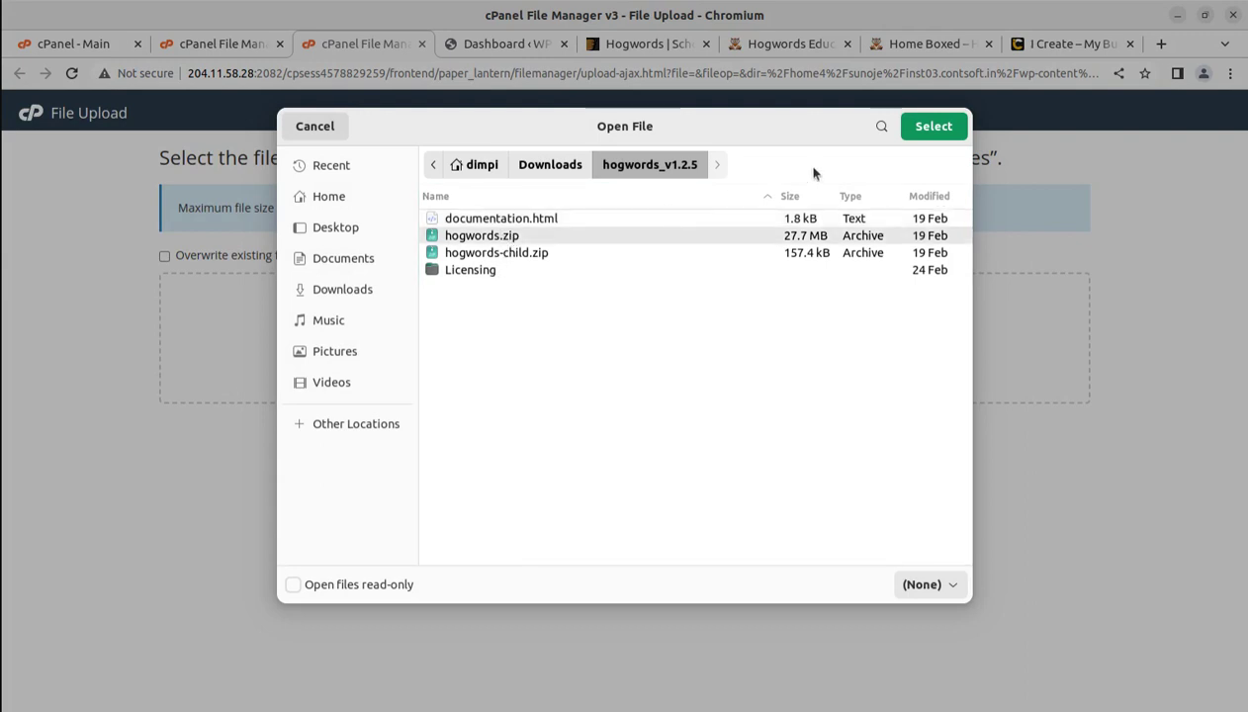
left_click(914, 126)
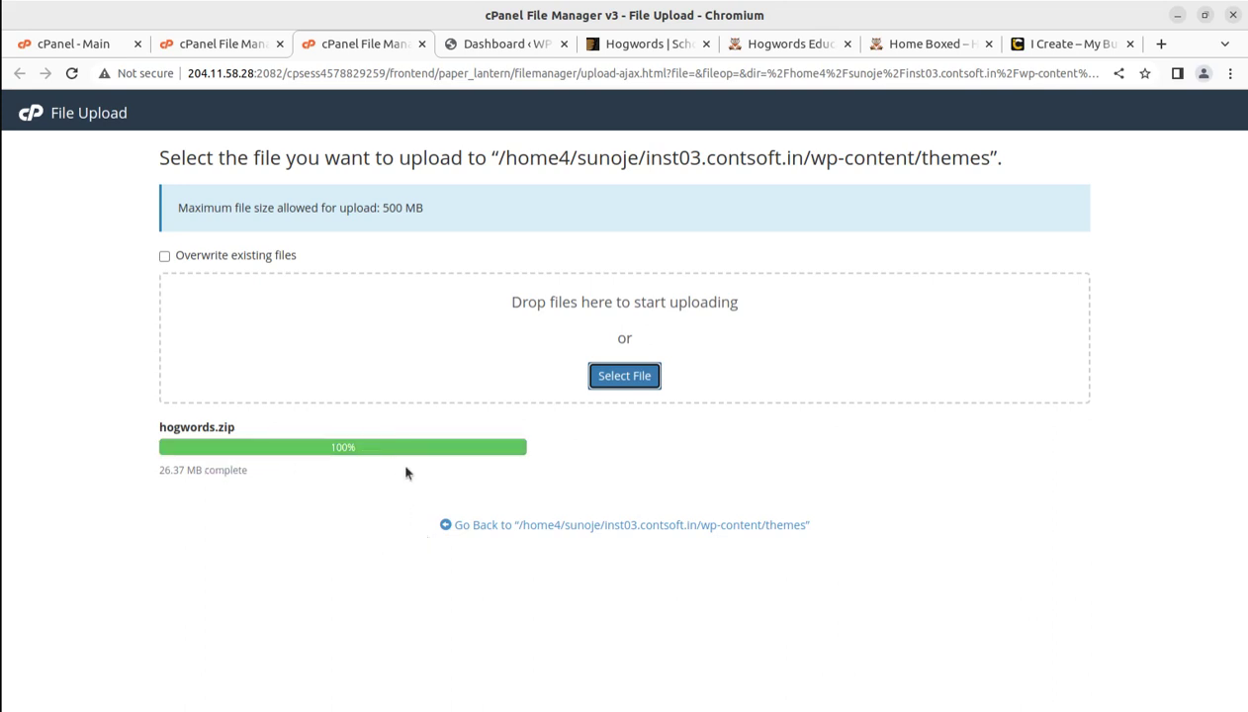
left_click(482, 524)
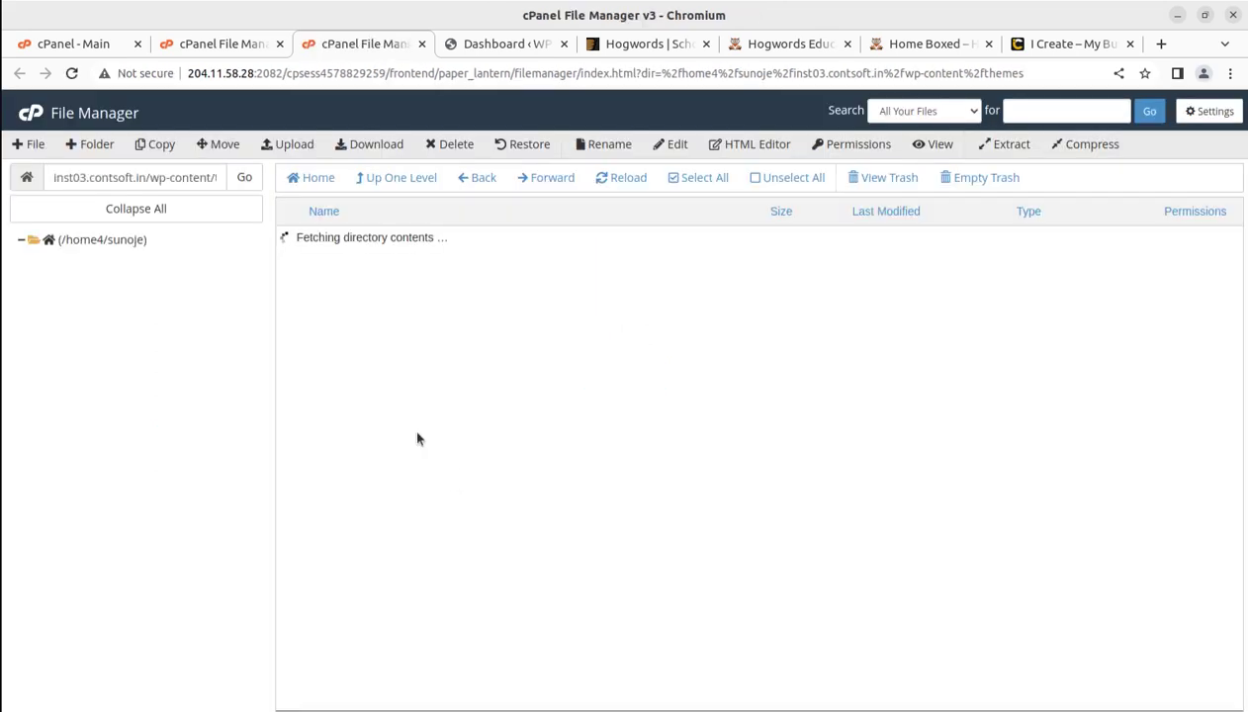
Extract hogwords.zip in the themes folder, close the extraction results and reload the file list
right_click(436, 268)
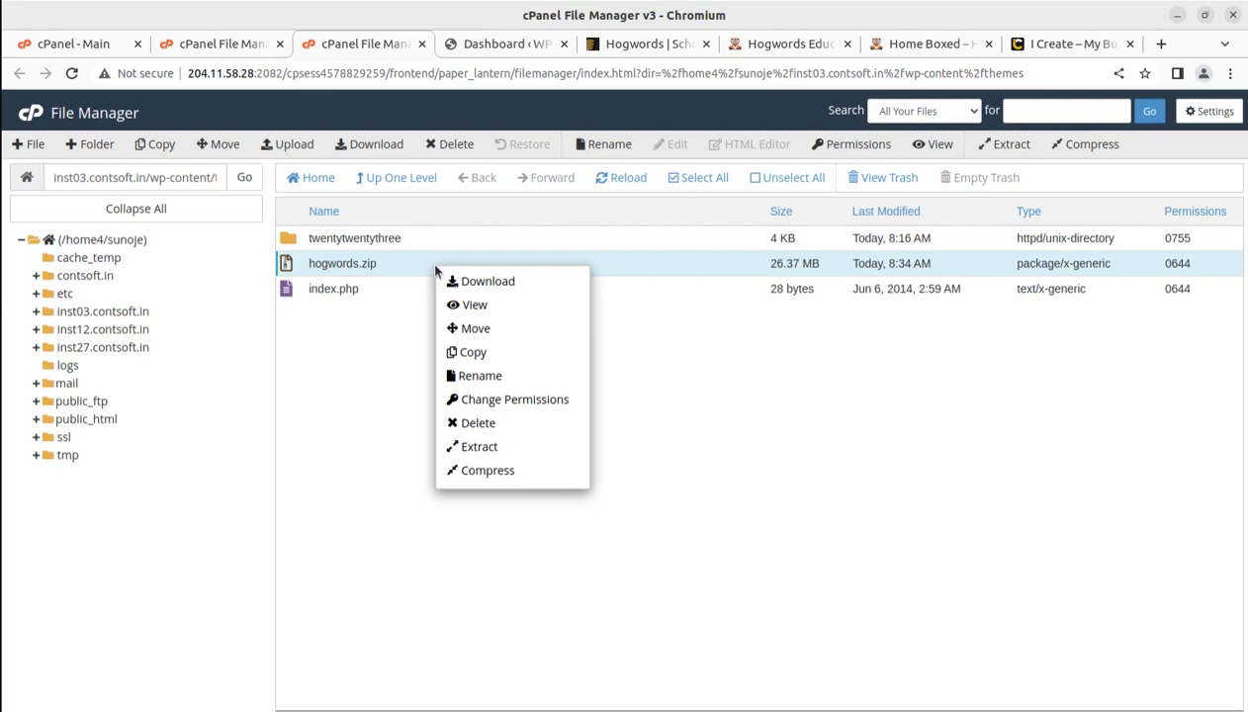
left_click(484, 446)
left_click(757, 483)
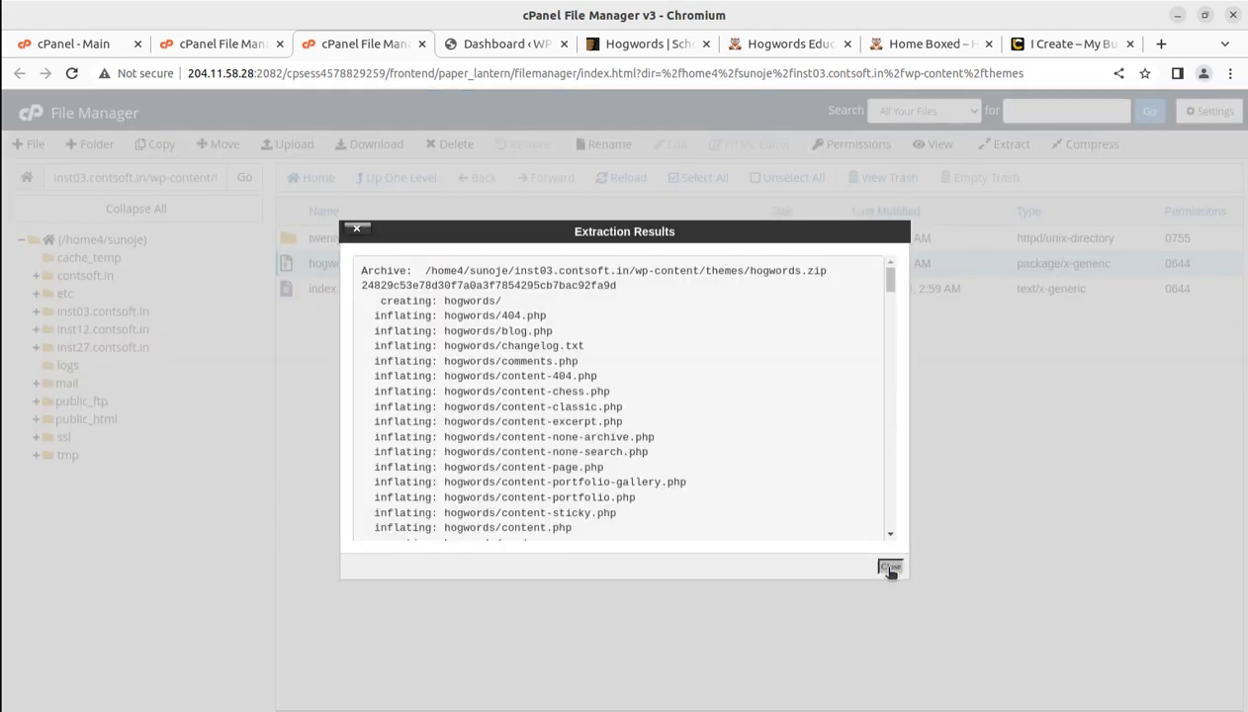
left_click(890, 568)
left_click(622, 179)
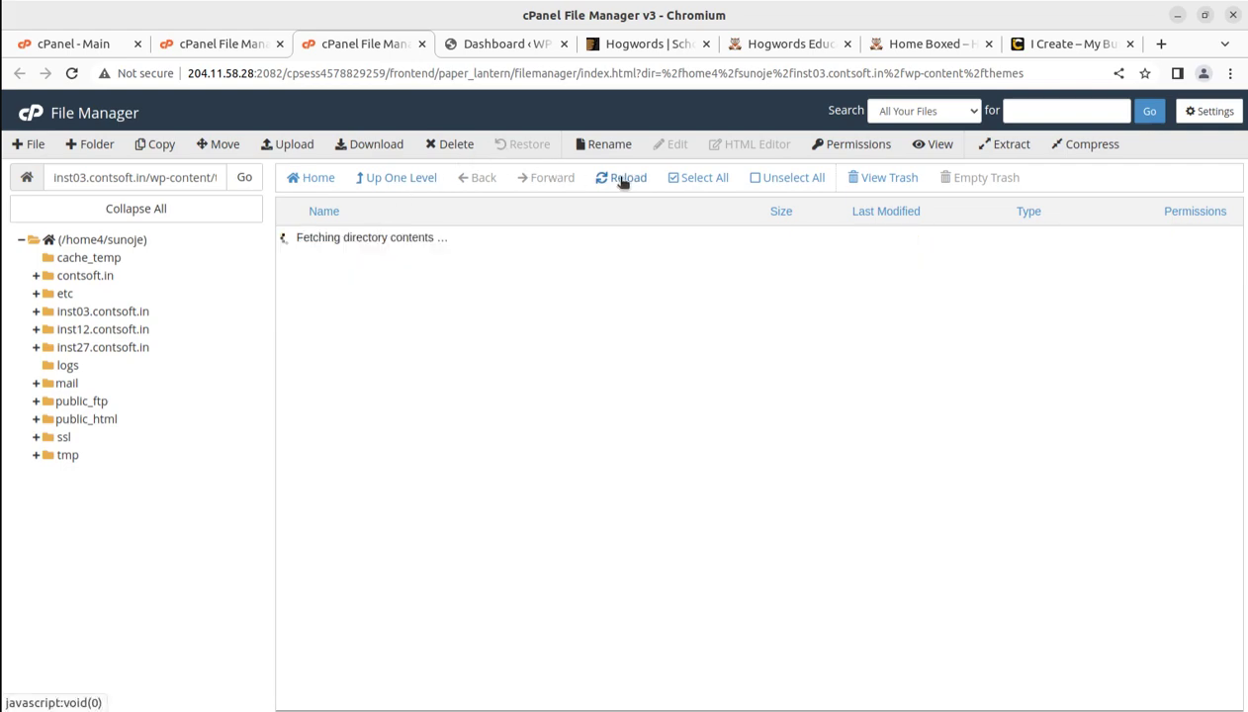
Look through the files in the extracted hogwords folder and go back up to the themes folder
double_click(385, 244)
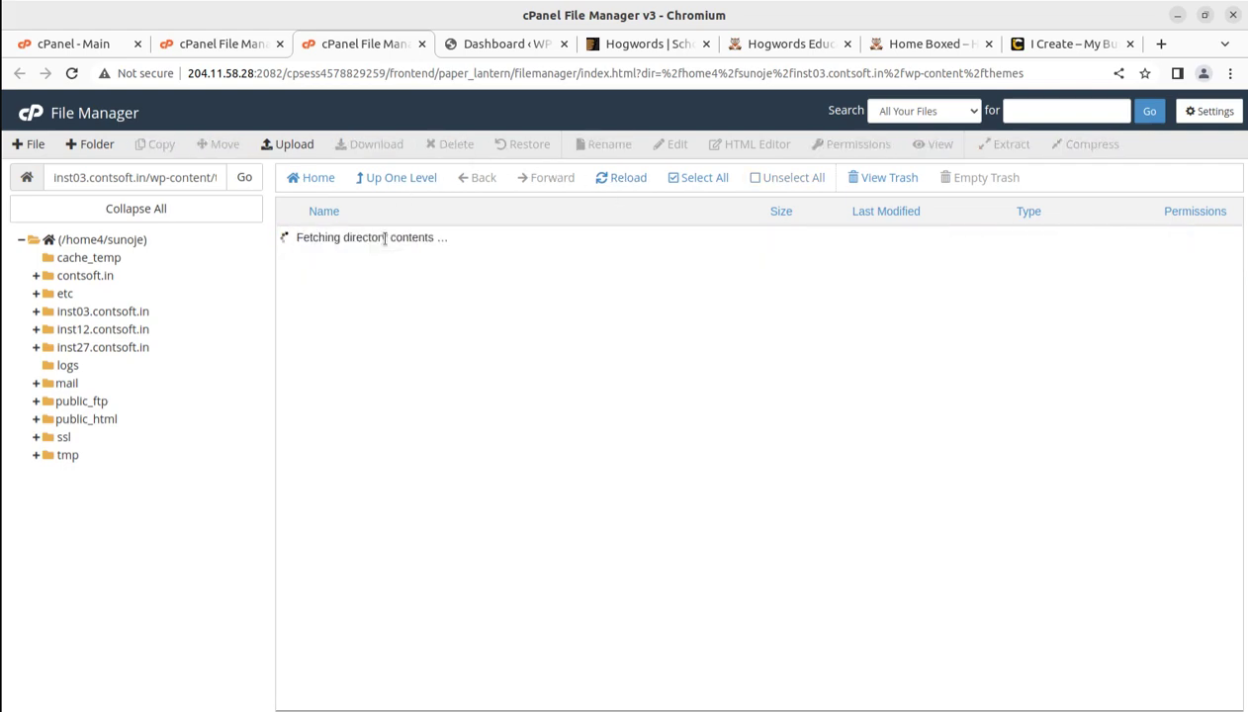
scroll(416, 277, "down", 5)
scroll(433, 289, "up", 5)
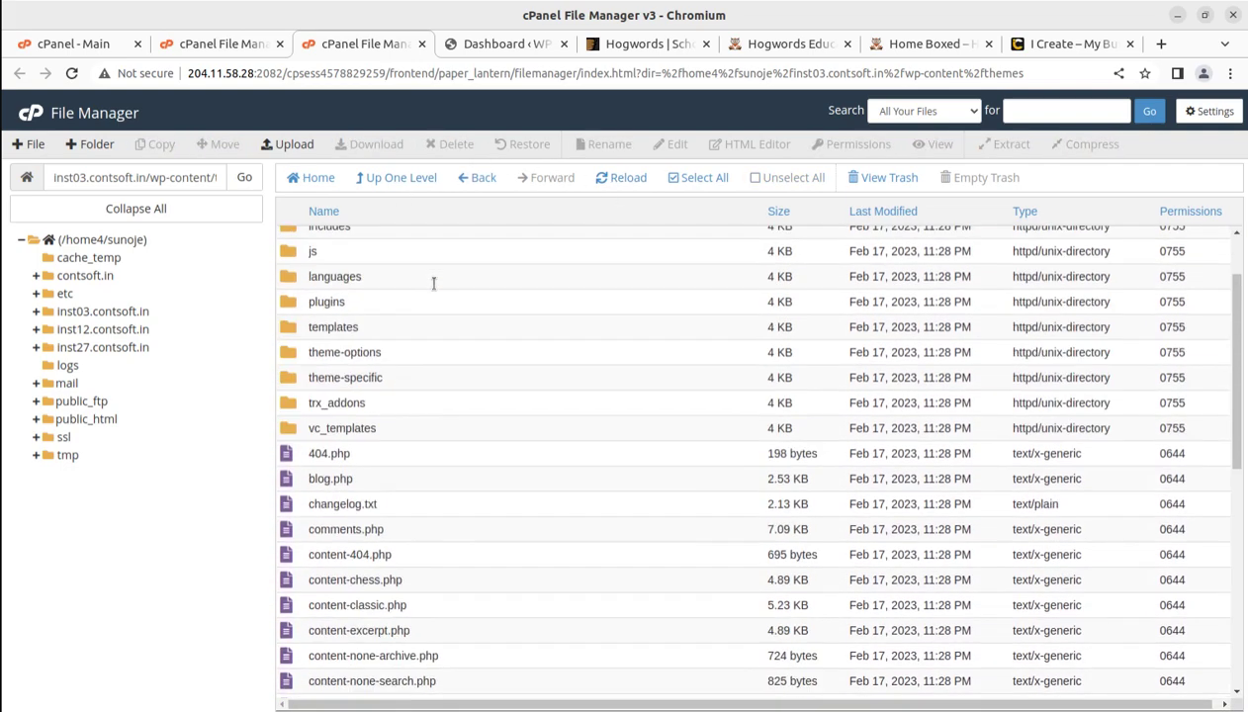
scroll(433, 289, "down", 6)
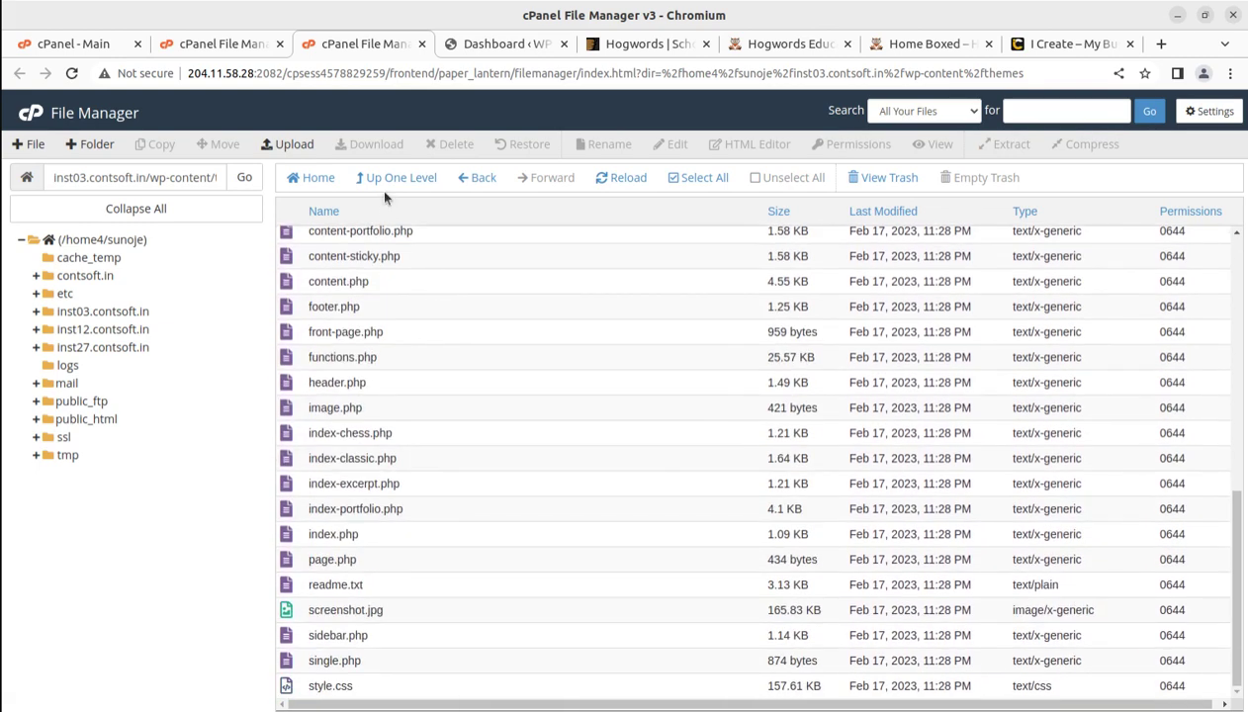
left_click(390, 179)
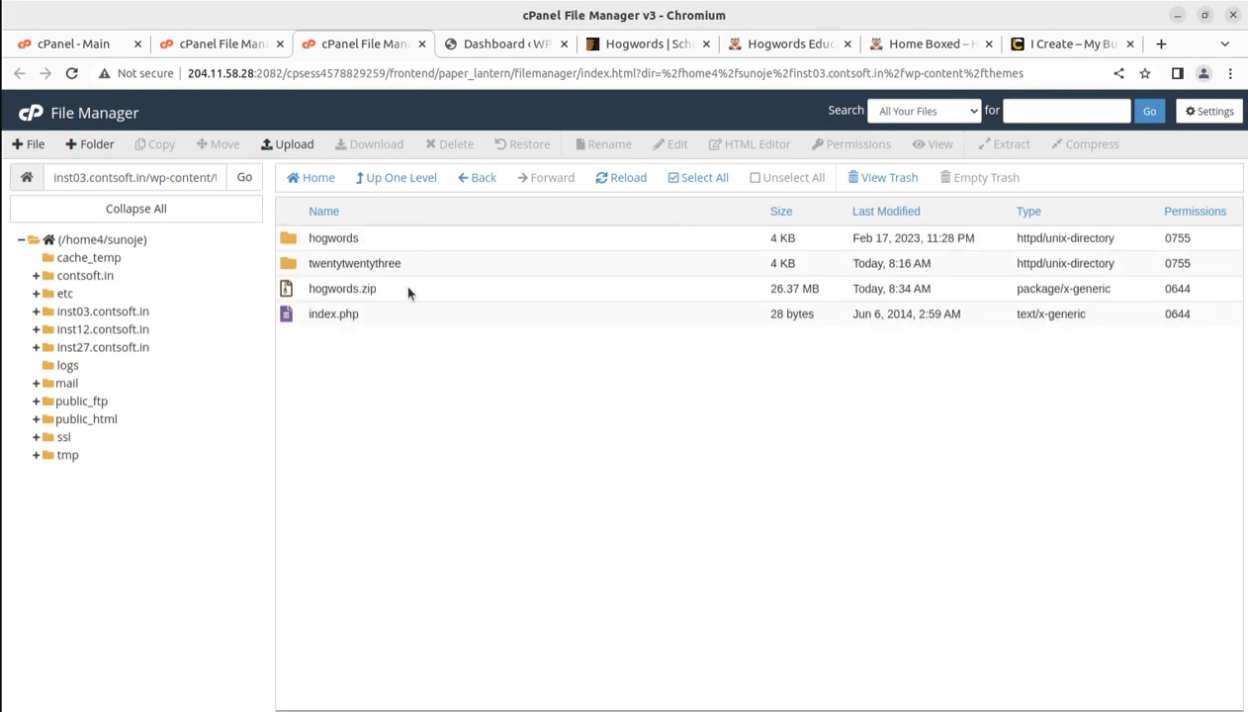
Permanently delete hogwords.zip from the themes folder, skipping the trash, and close the outdated File Manager tab
left_click(407, 289)
left_click(440, 145)
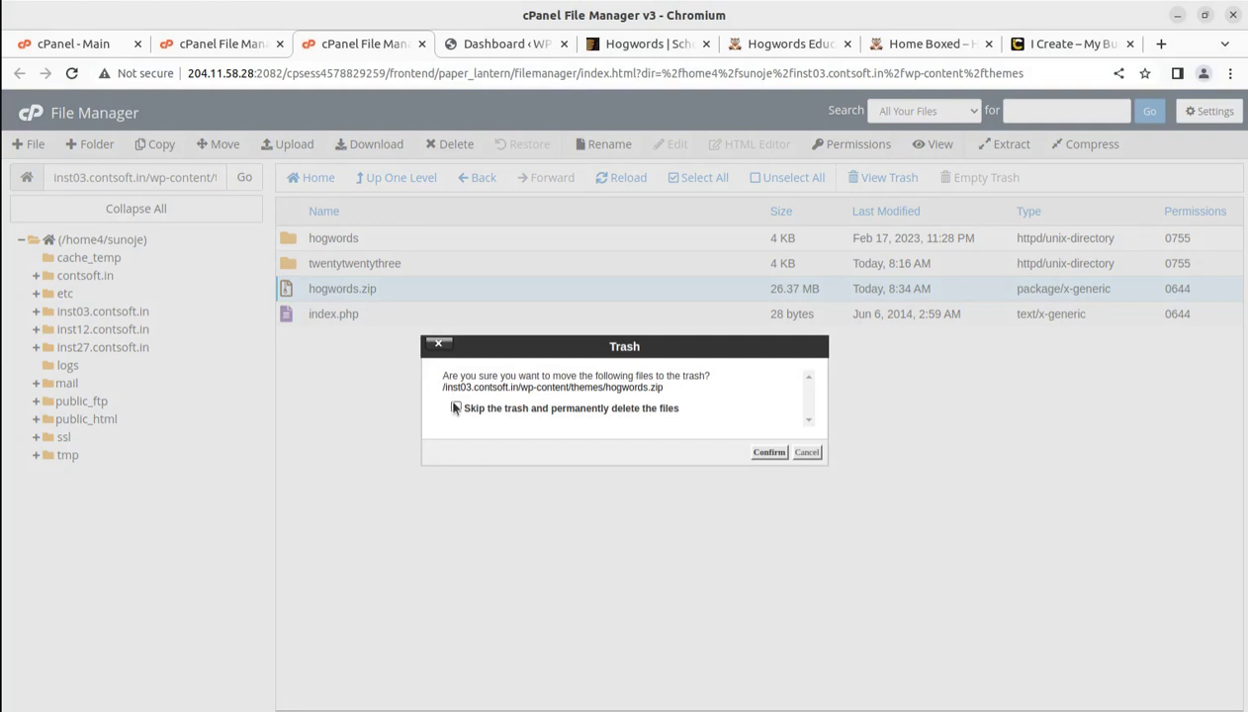
left_click(454, 408)
left_click(769, 452)
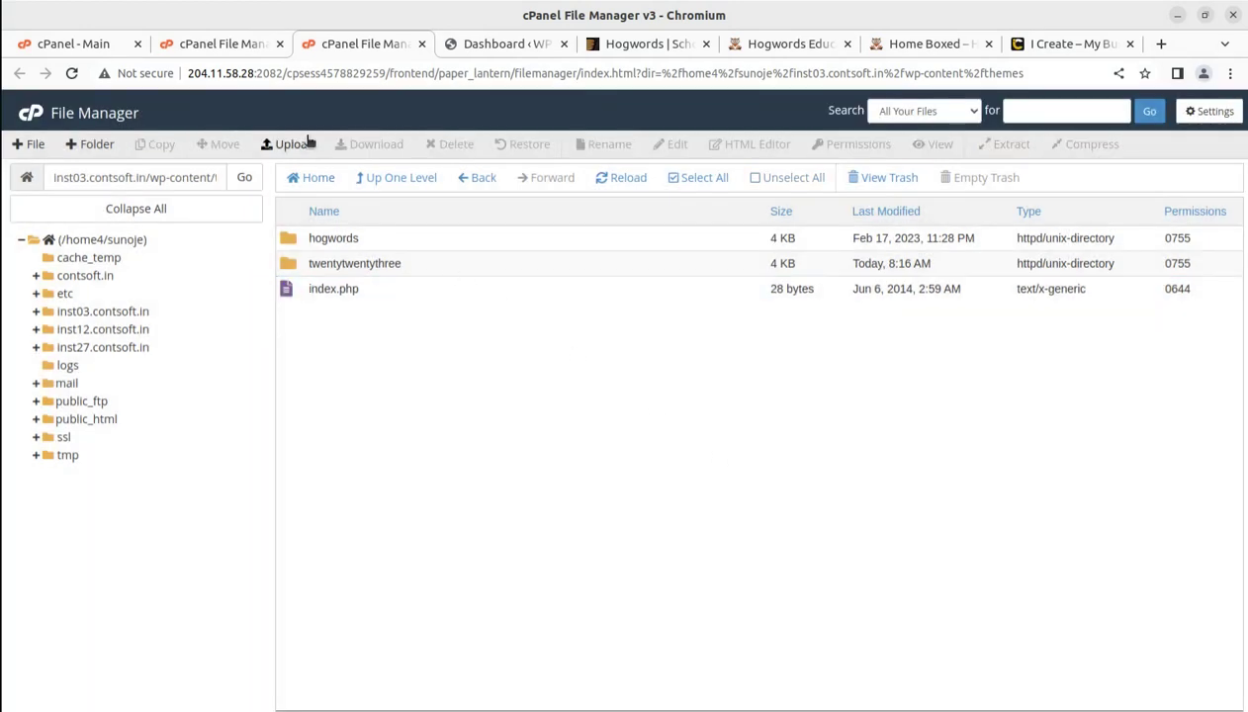
left_click(236, 44)
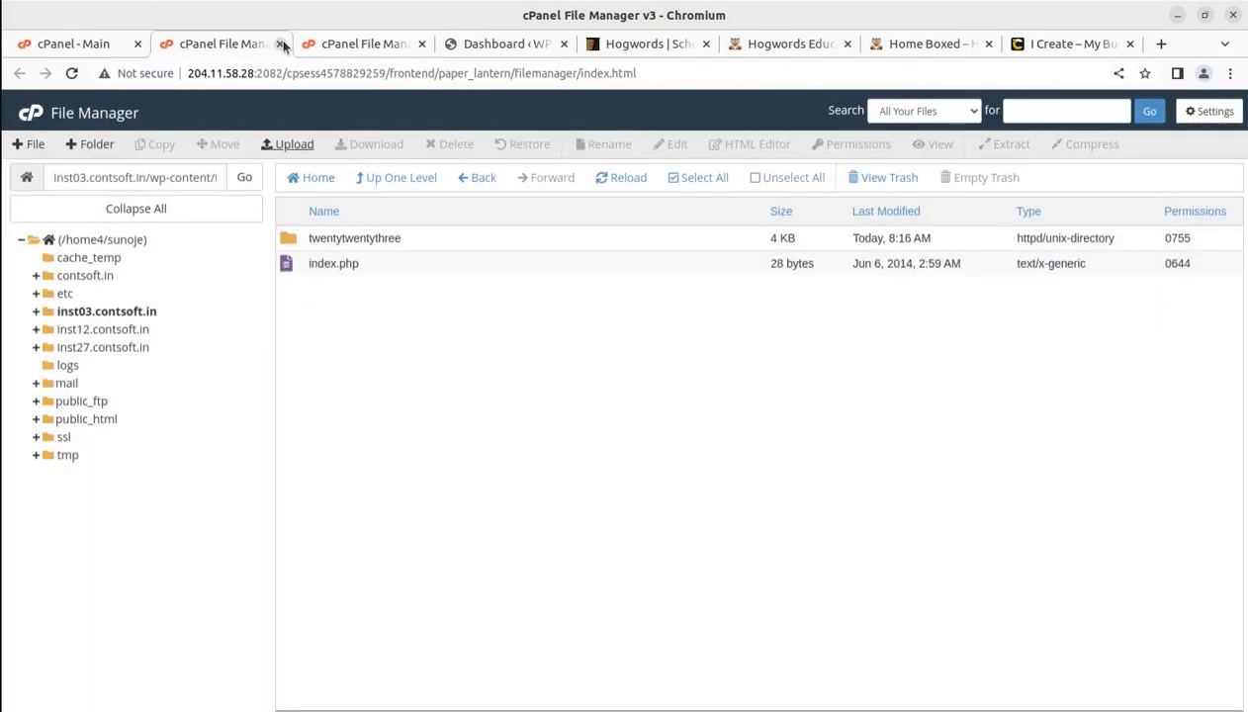
left_click(278, 43)
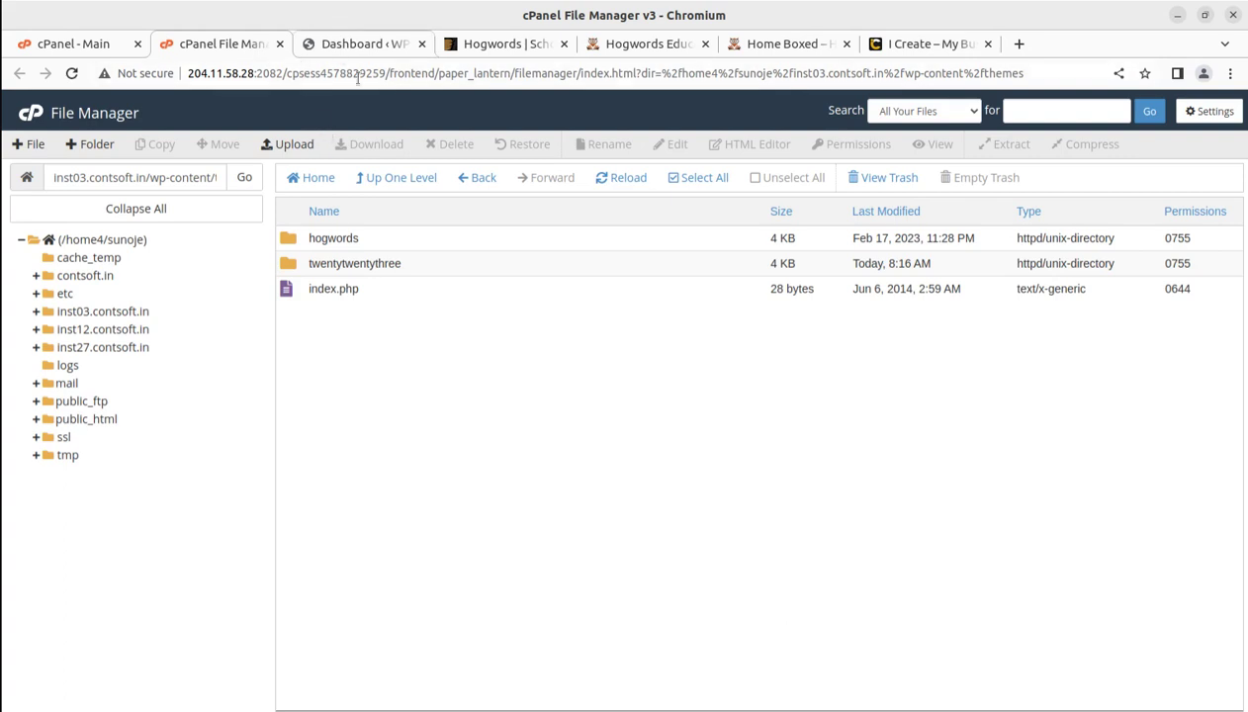
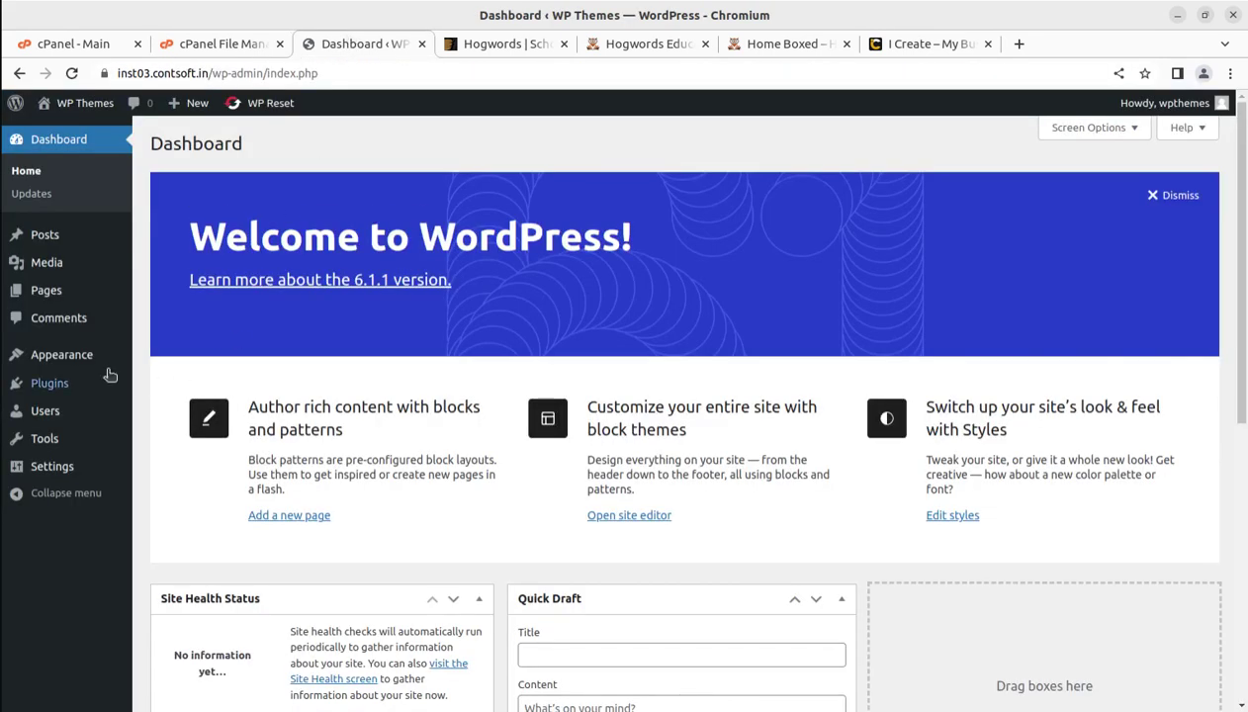
Open the Hogwords theme's details among the installed themes in the WordPress admin, highlight its name and author, and activate the theme
mouse_move(68, 356)
left_click(175, 359)
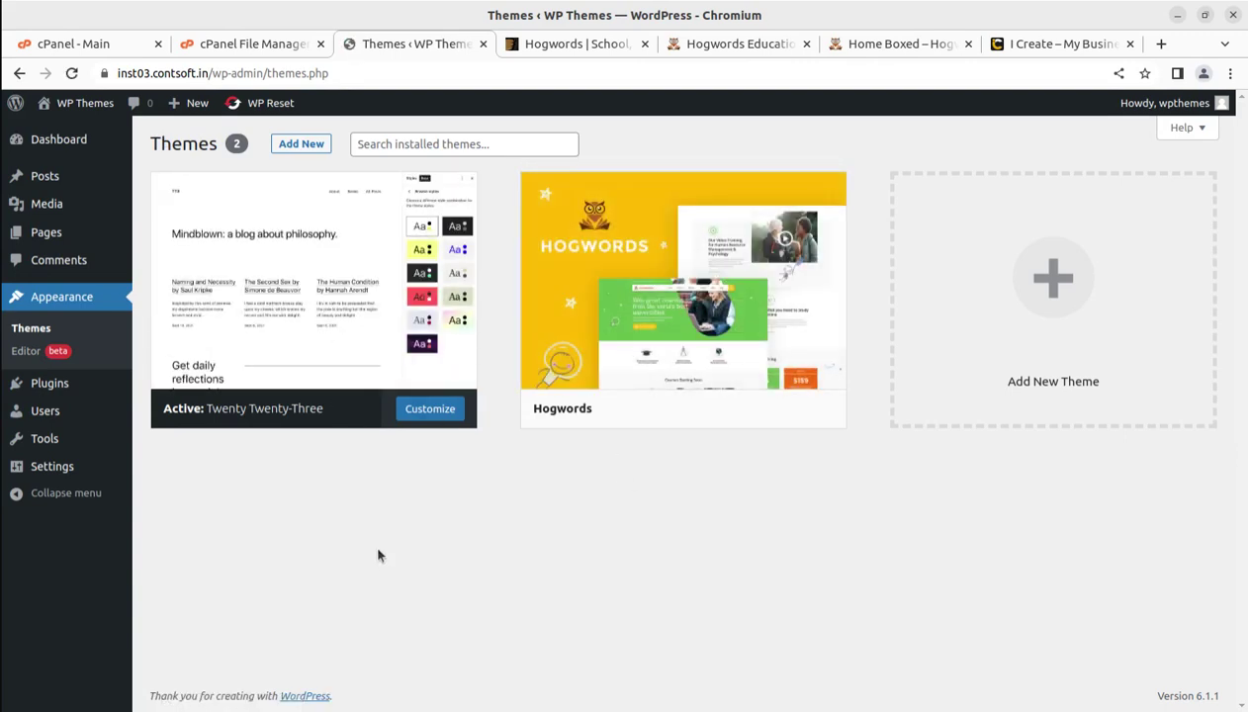
left_click(660, 279)
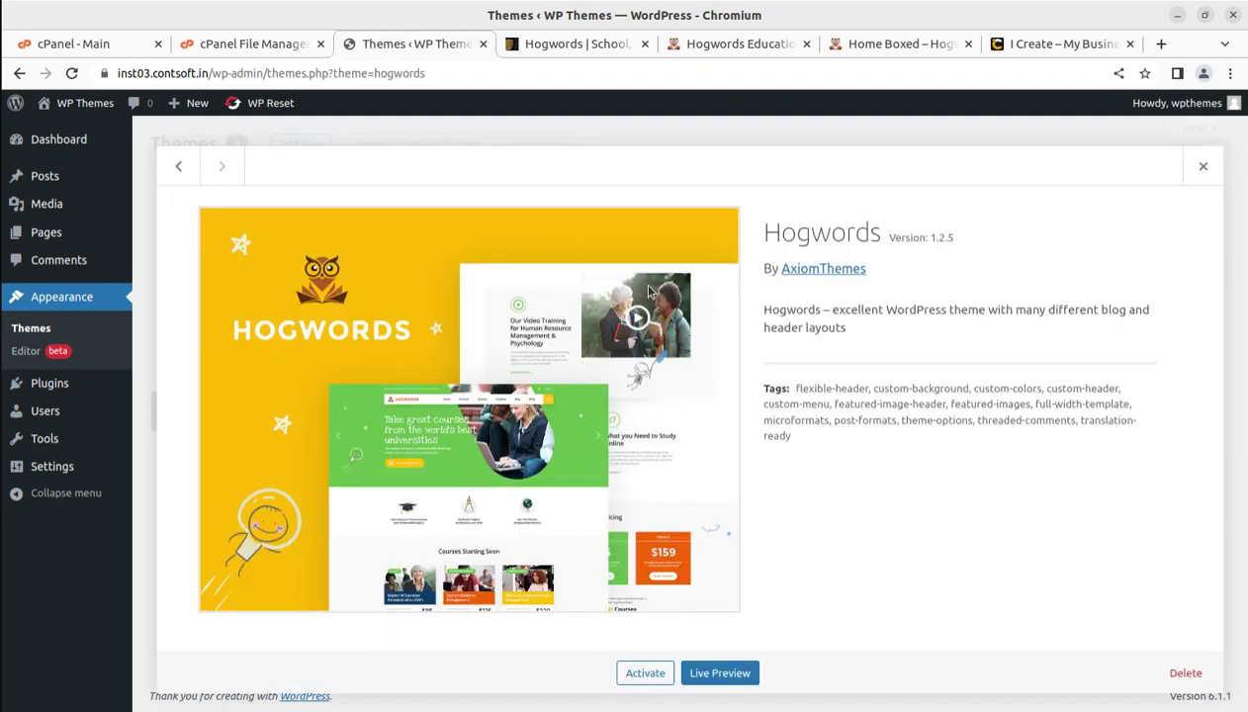
left_click_drag(757, 243, 874, 233)
left_click_drag(878, 279, 684, 276)
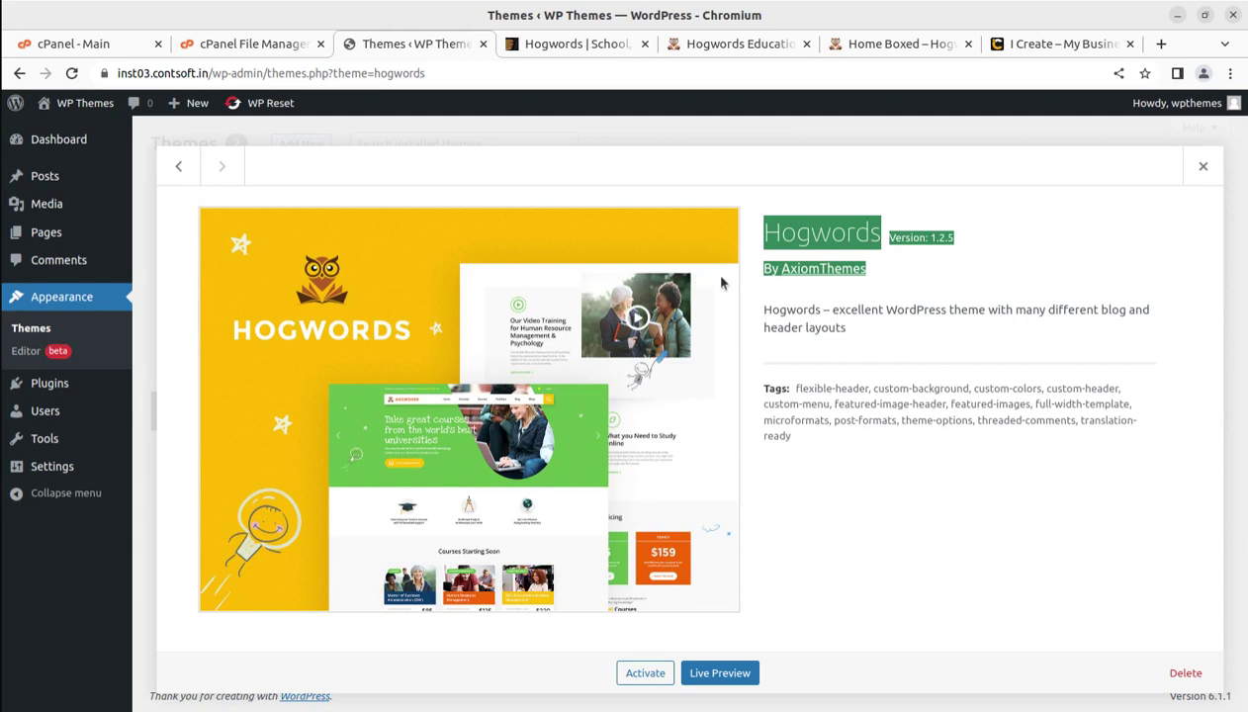
left_click(895, 280)
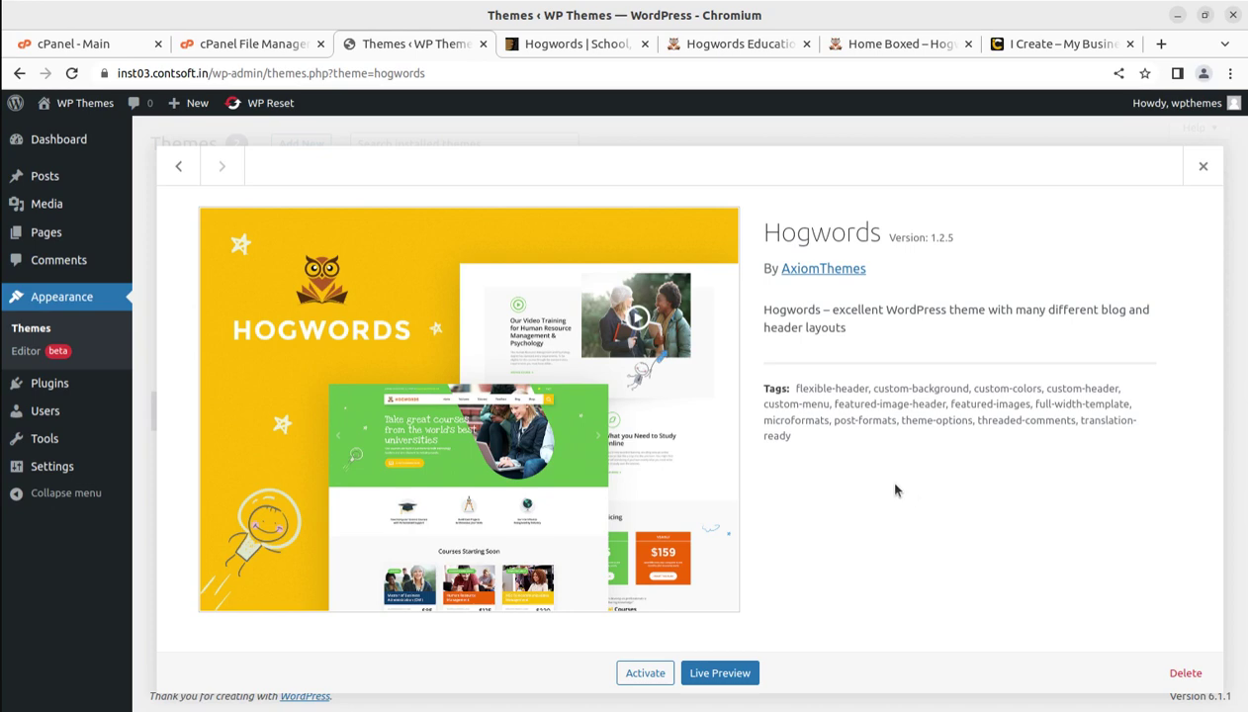
left_click(644, 674)
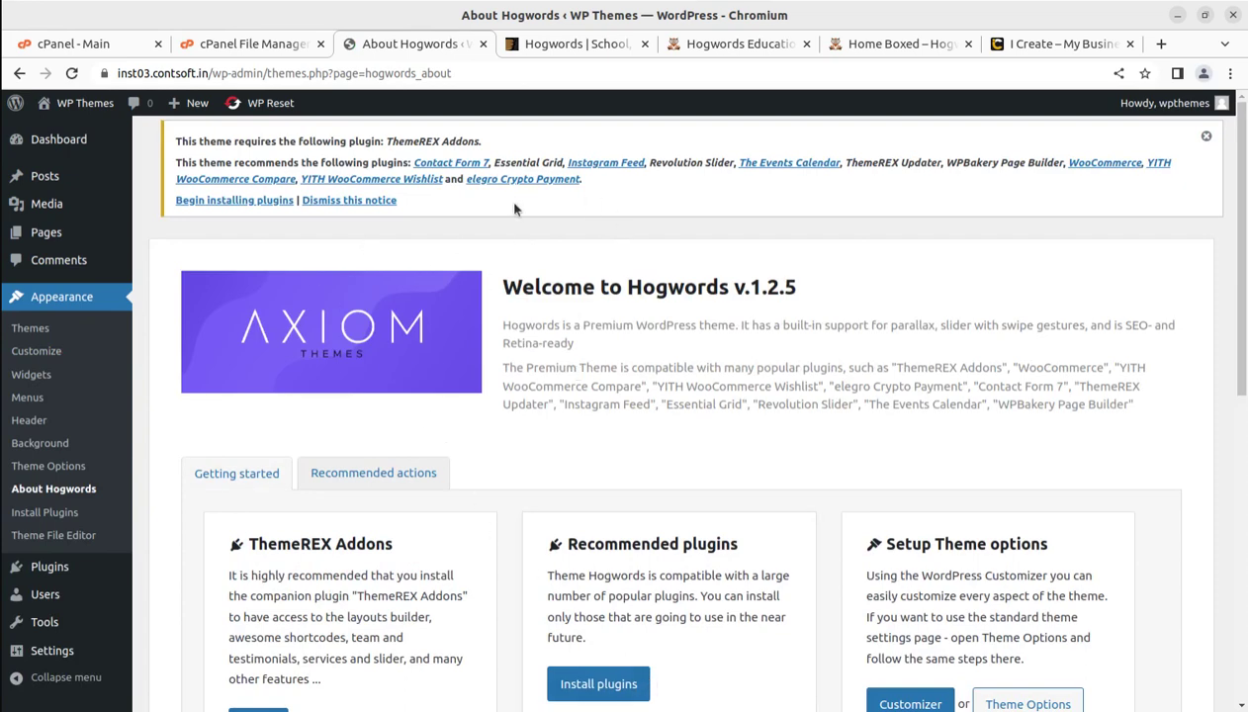
Review the required and recommended plugins and getting-started options on the About Hogwords page, and open the required plugins installation page
left_click_drag(506, 199, 173, 145)
scroll(456, 274, "down", 4)
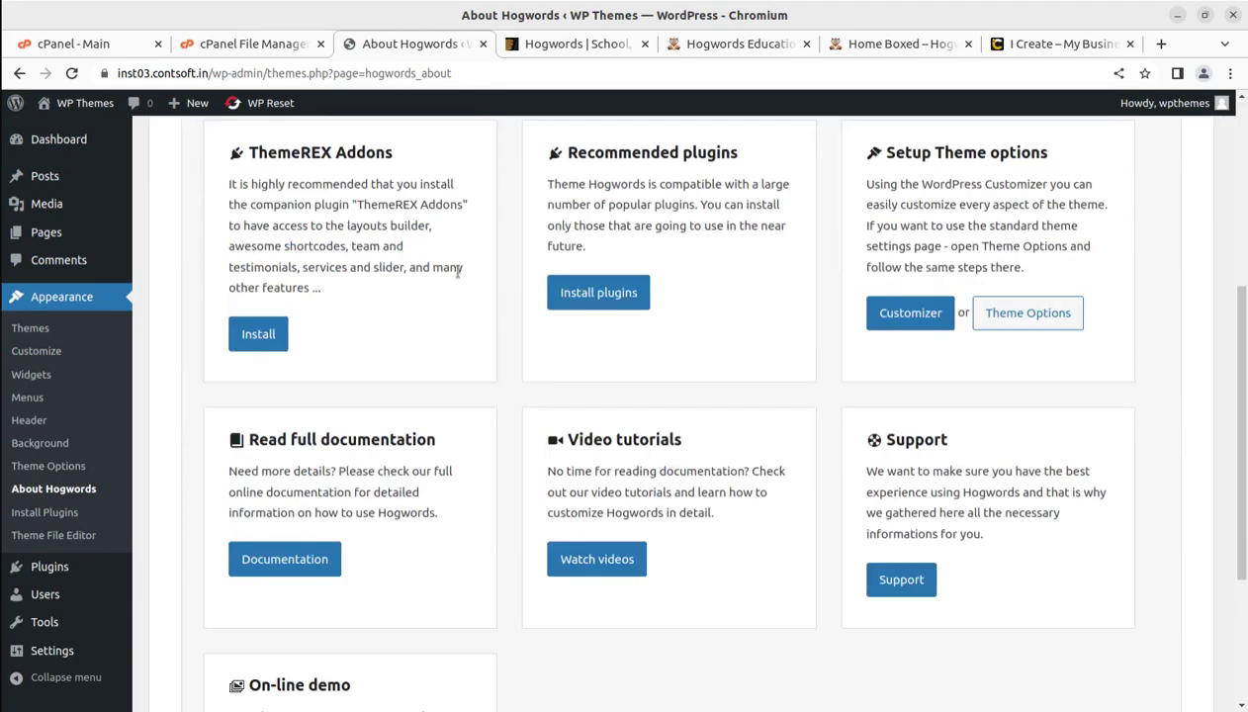
scroll(457, 278, "up", 4)
scroll(457, 280, "up", 1)
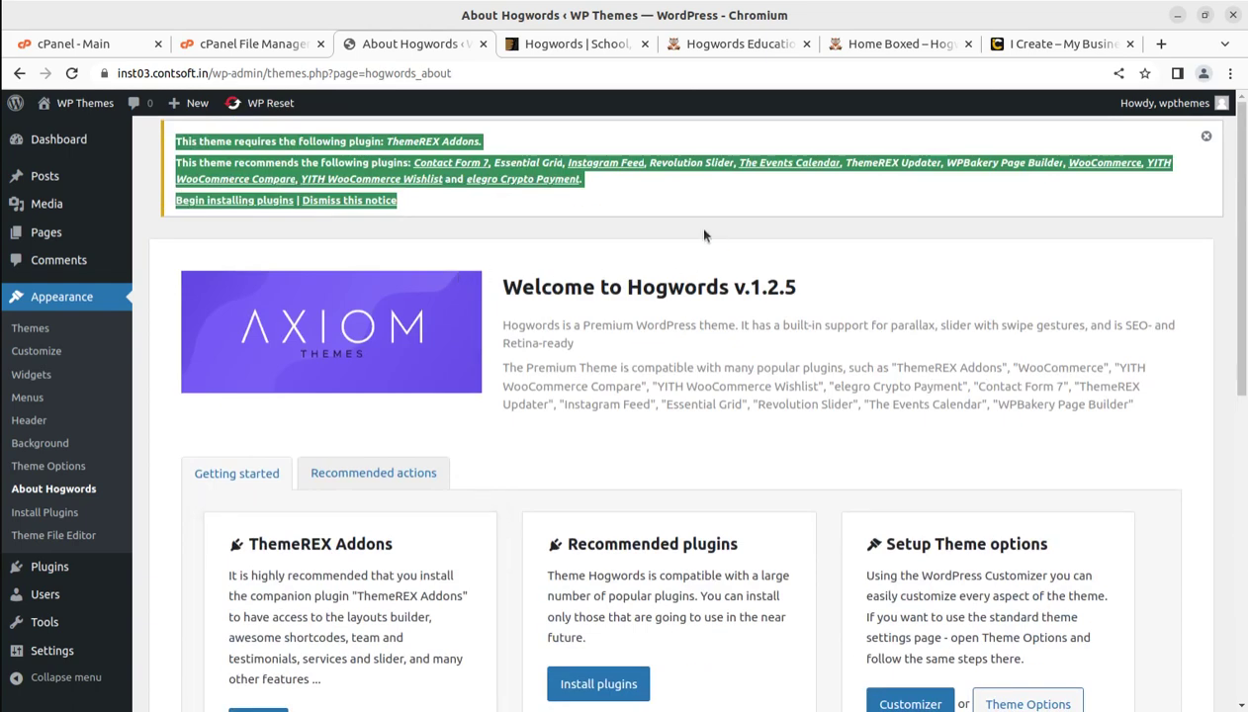
scroll(686, 234, "down", 2)
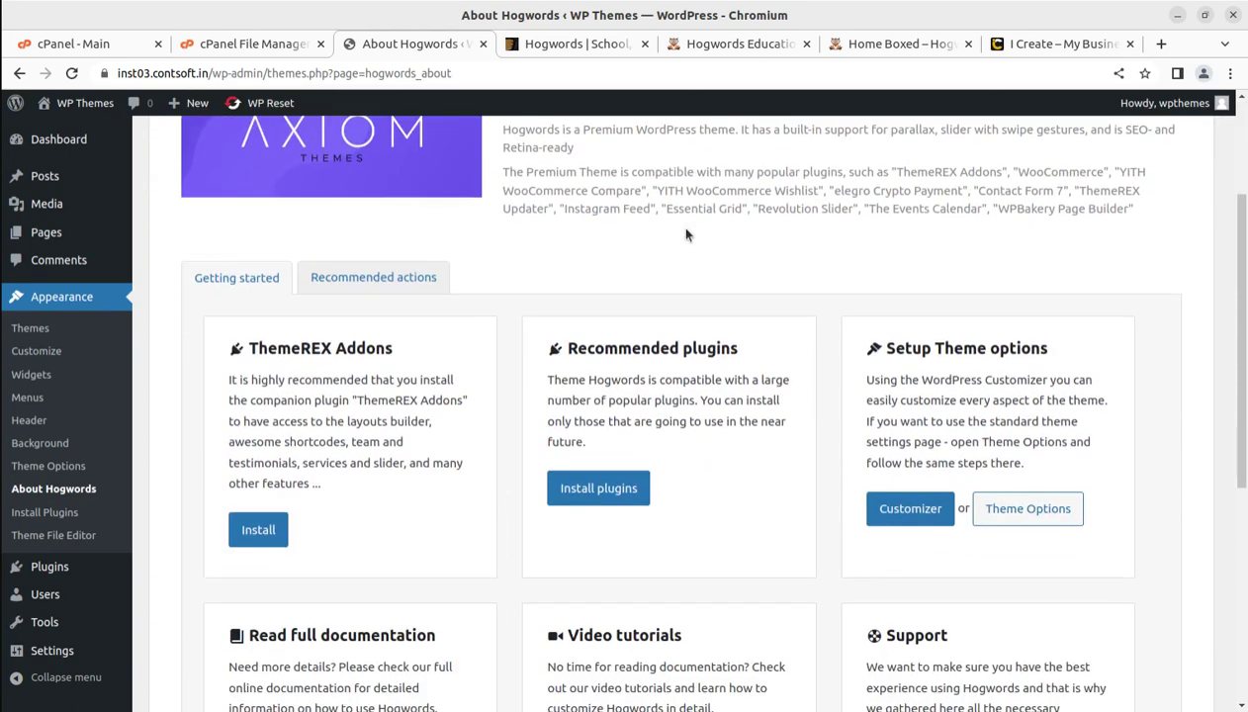
scroll(686, 234, "up", 2)
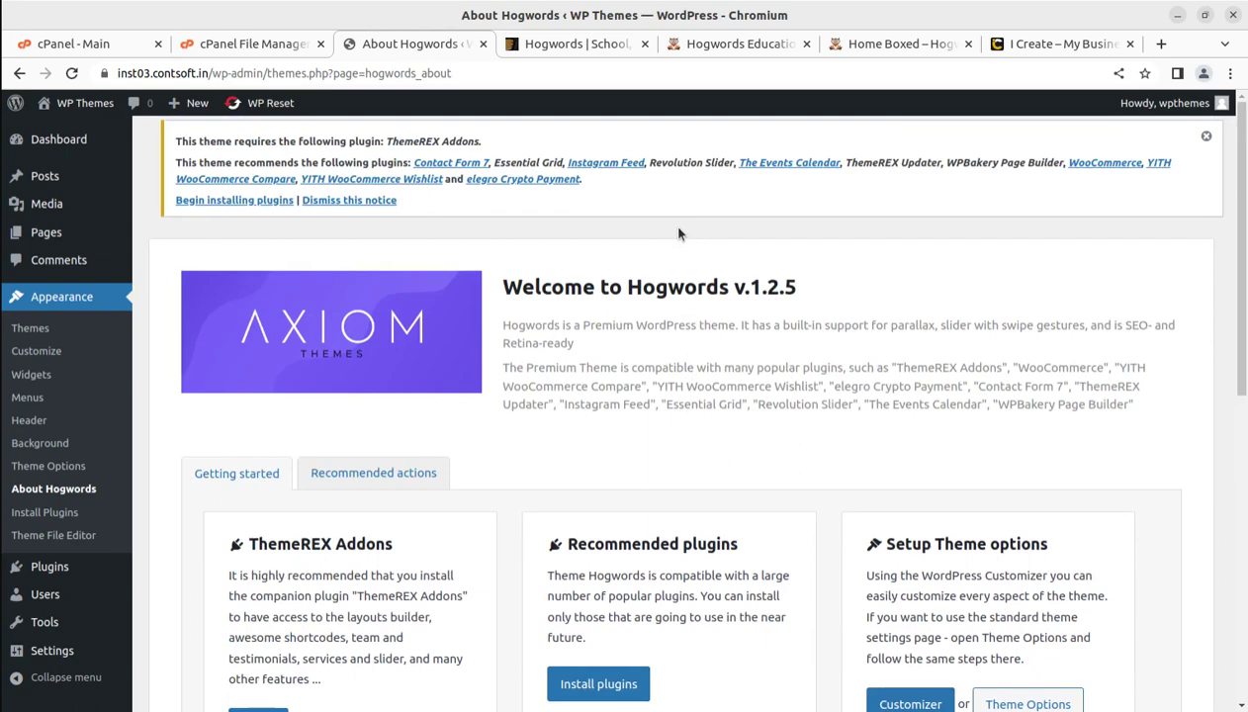
left_click(229, 201)
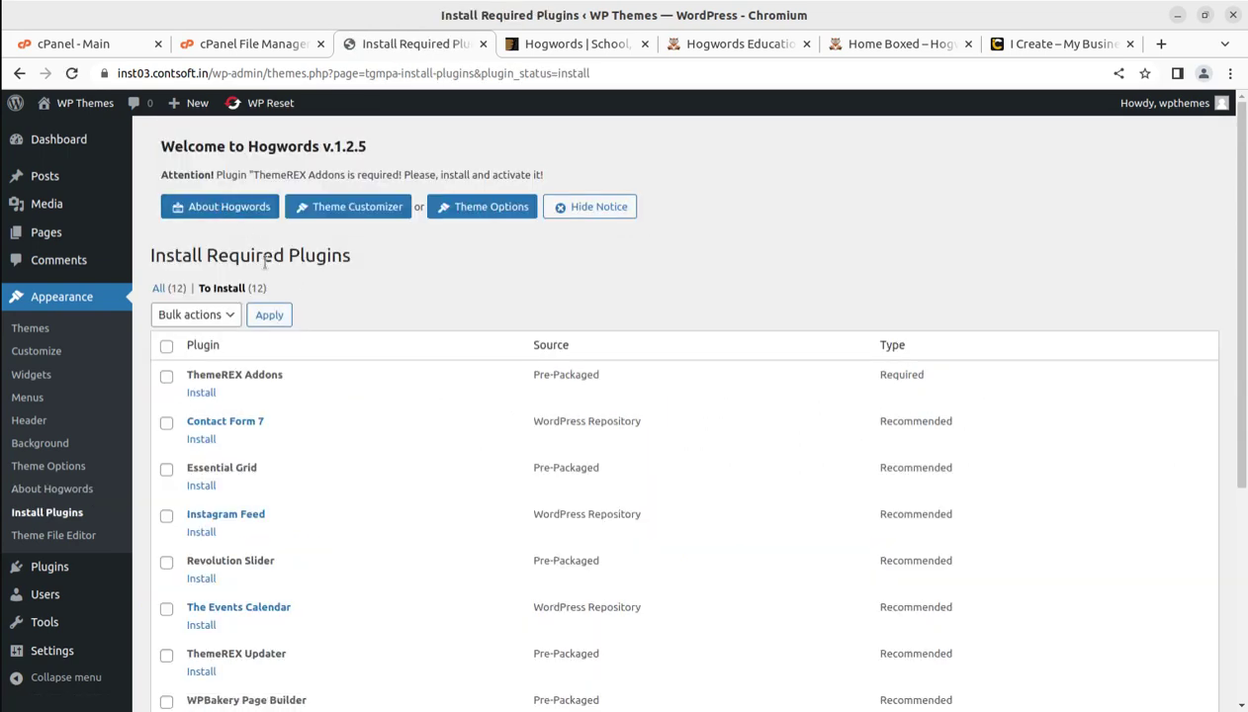
Highlight the required ThemeREX Addons entry in the plugin list and look over the rest of the list
scroll(355, 289, "down", 1)
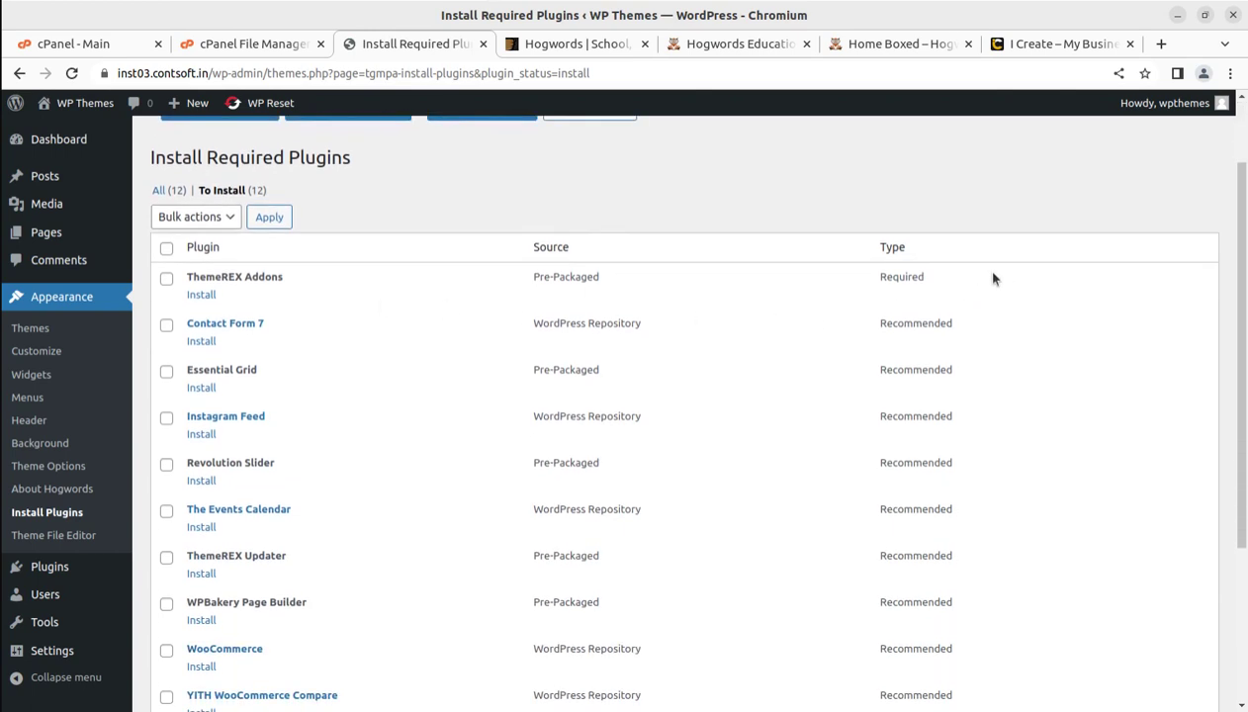
left_click_drag(994, 279, 468, 253)
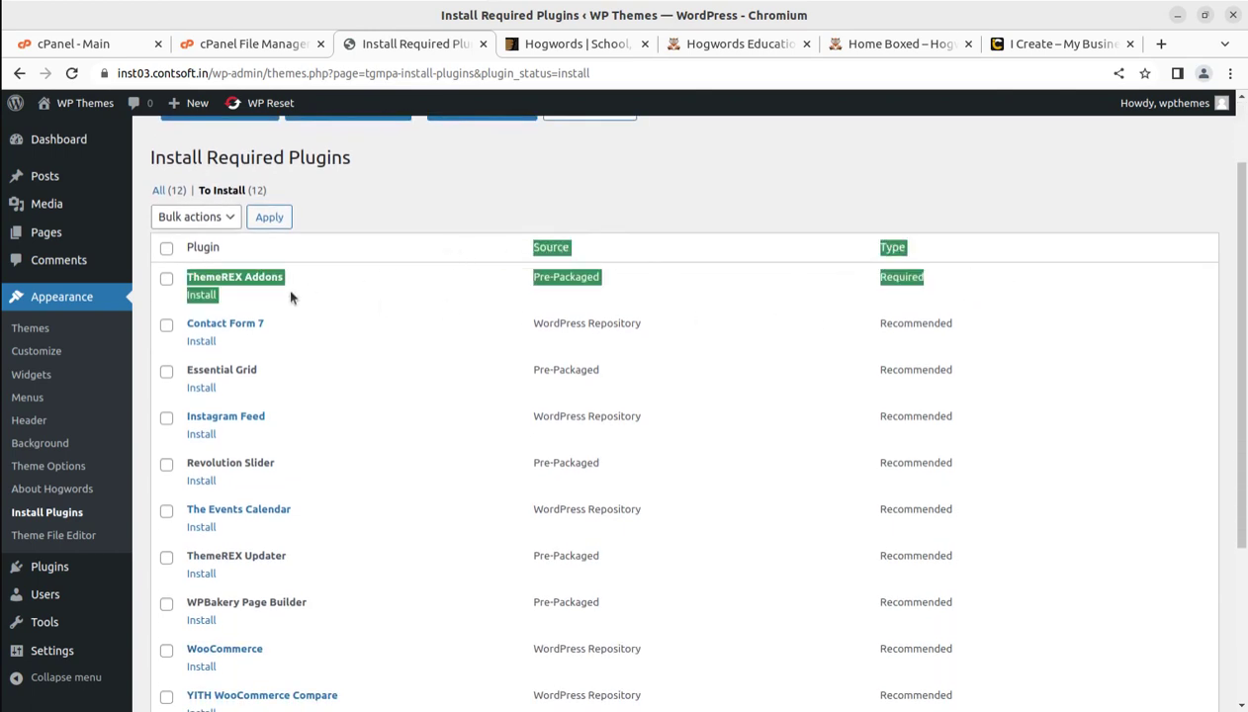
left_click(569, 195)
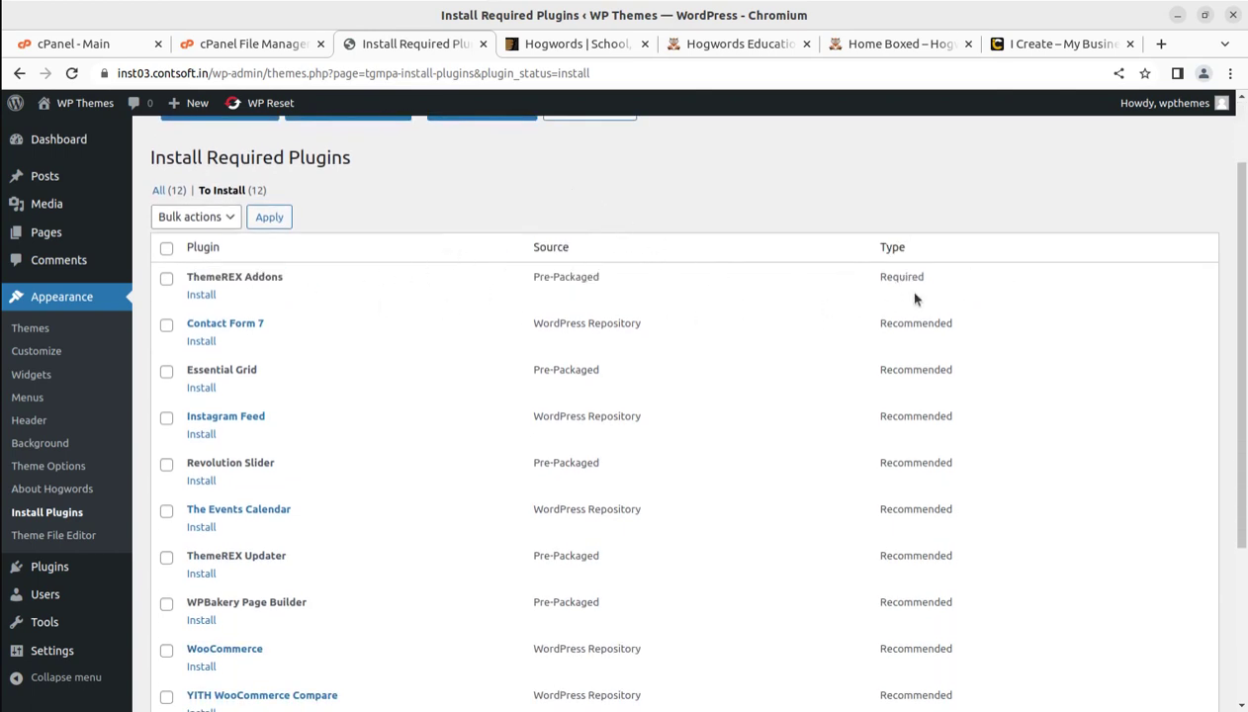
left_click_drag(991, 283, 211, 273)
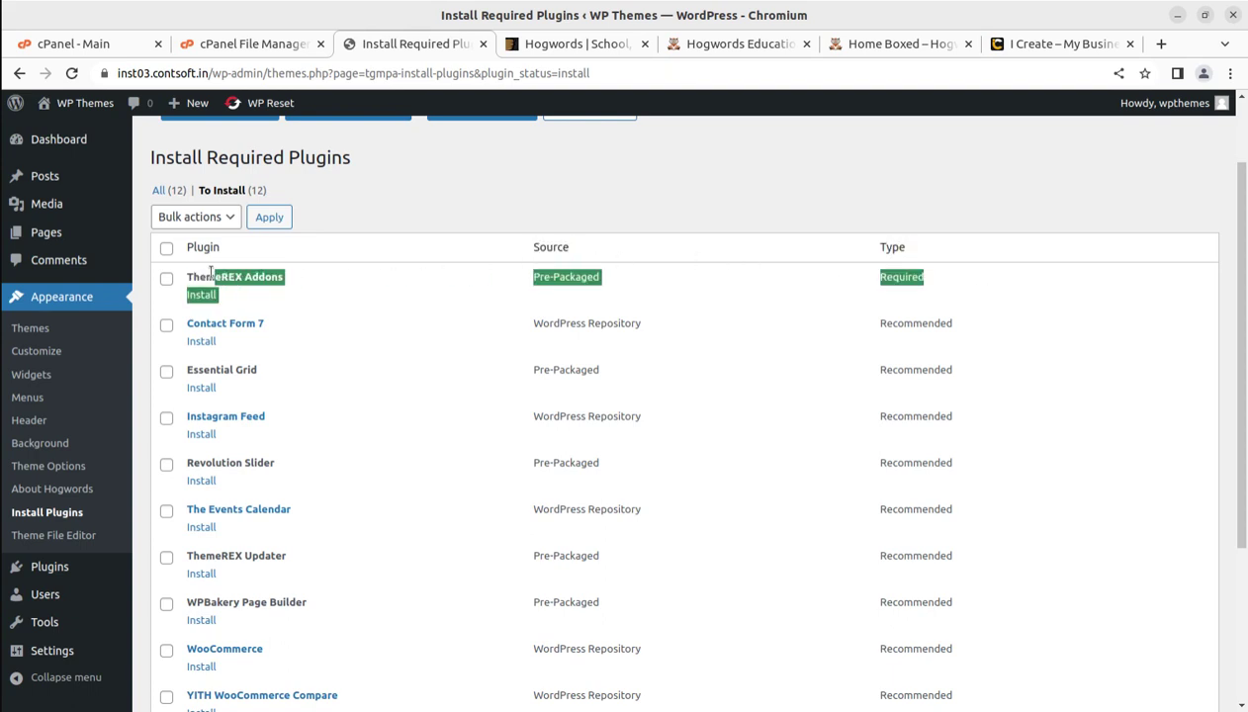
scroll(657, 326, "down", 3)
scroll(657, 327, "up", 2)
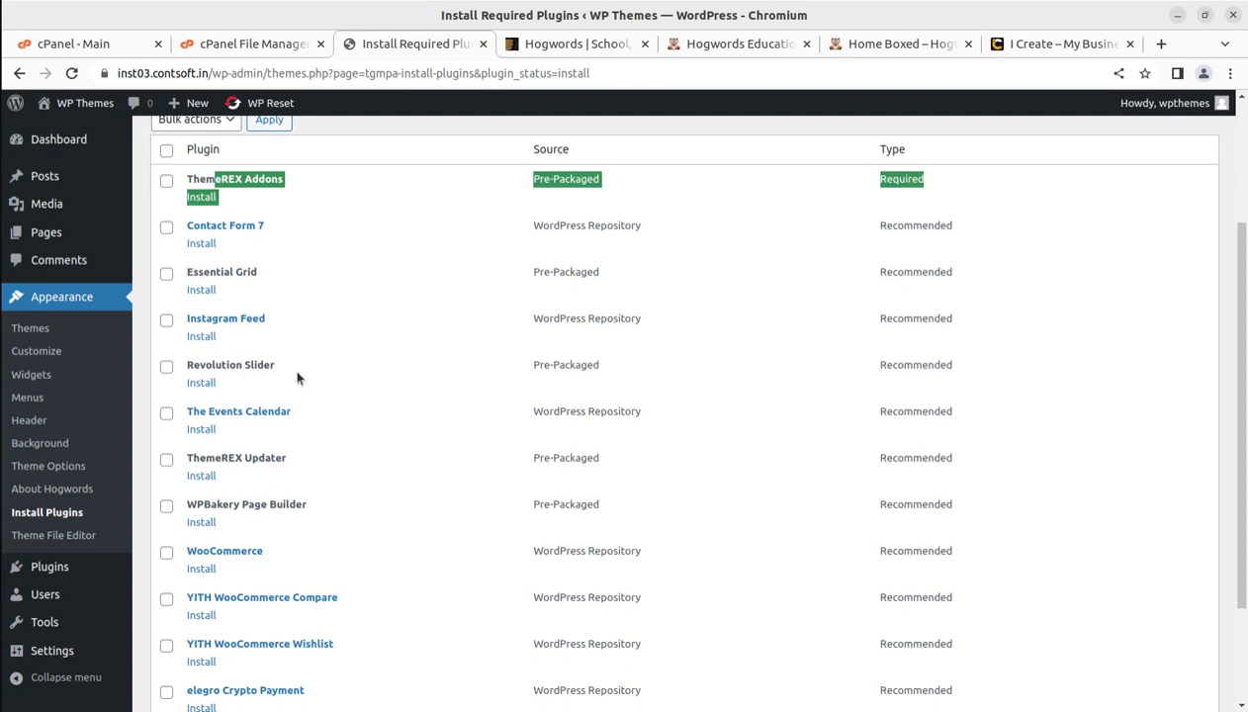
Highlight the recommended Revolution Slider, Instagram Feed, Essential Grid and Contact Form 7 plugins while reviewing the list
left_click_drag(297, 377, 186, 364)
left_click_drag(278, 317, 194, 320)
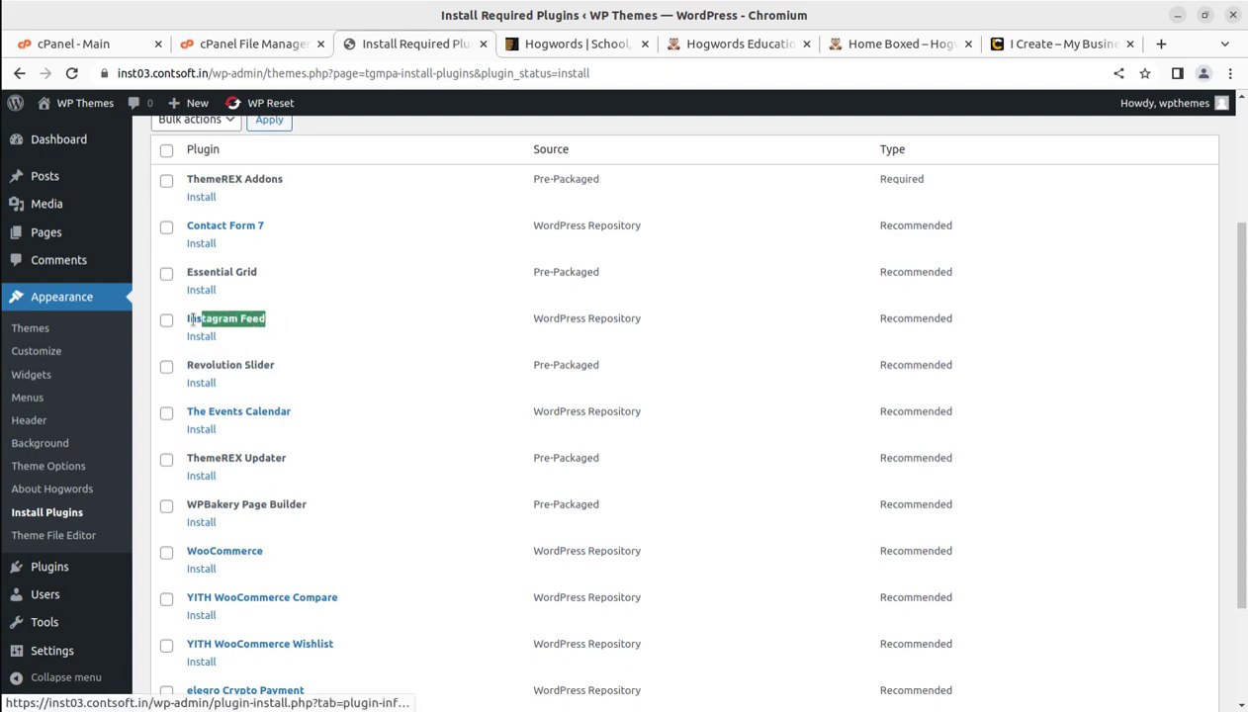
left_click(267, 277)
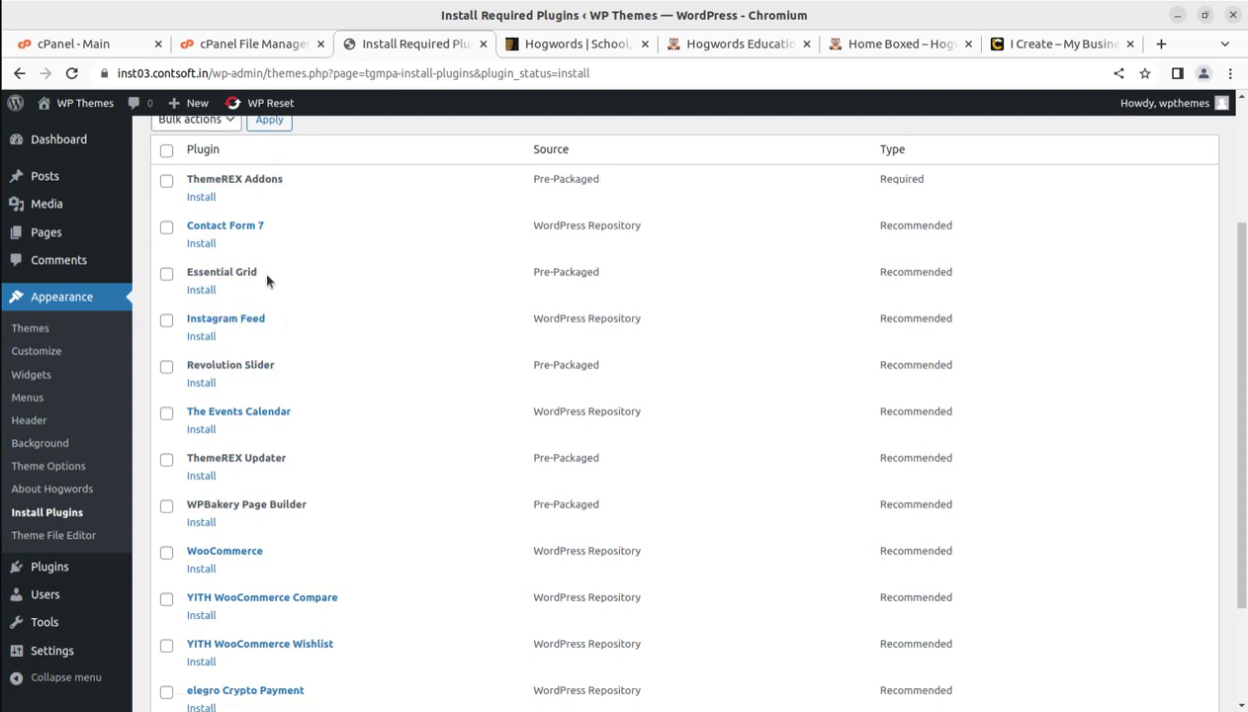
left_click_drag(267, 282, 184, 277)
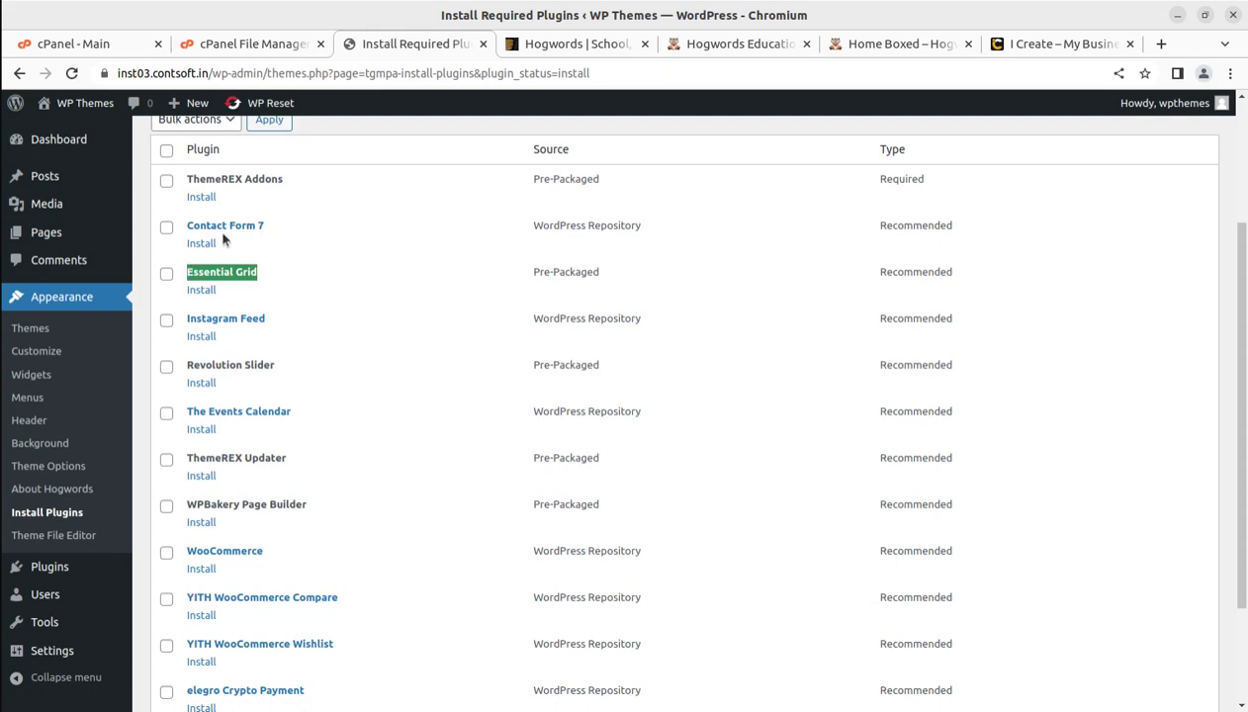
left_click_drag(293, 239, 186, 228)
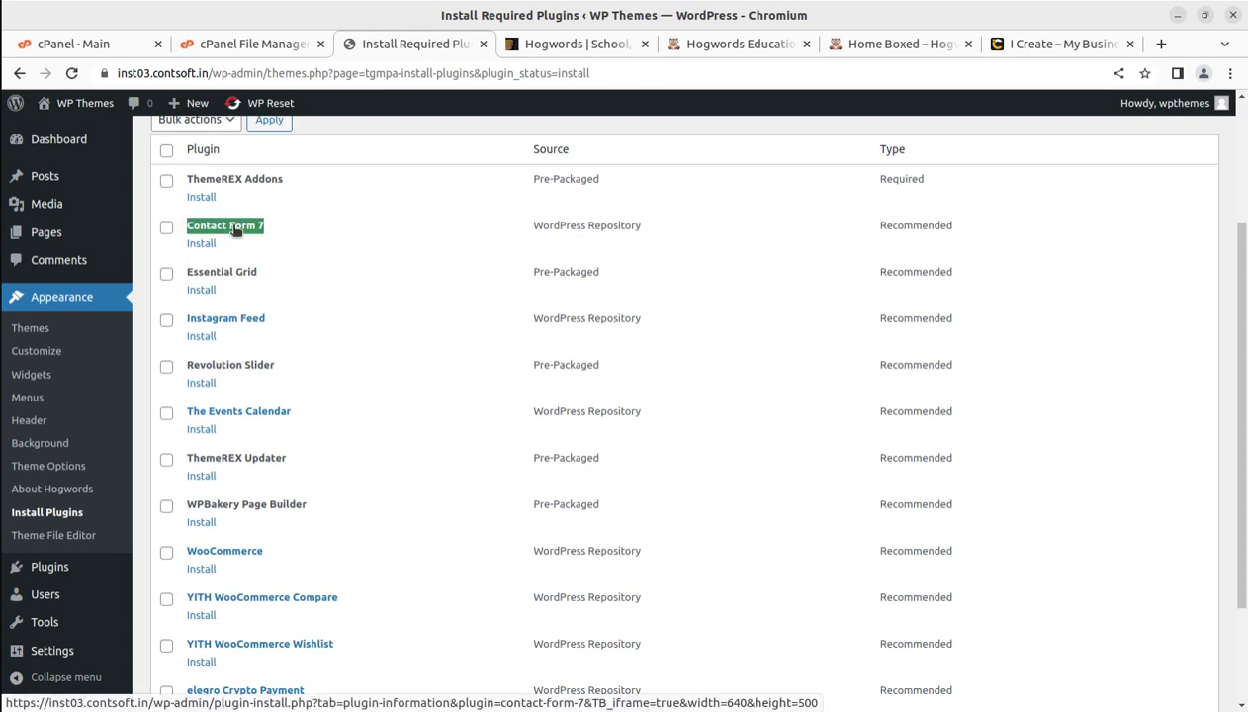
scroll(316, 307, "down", 3)
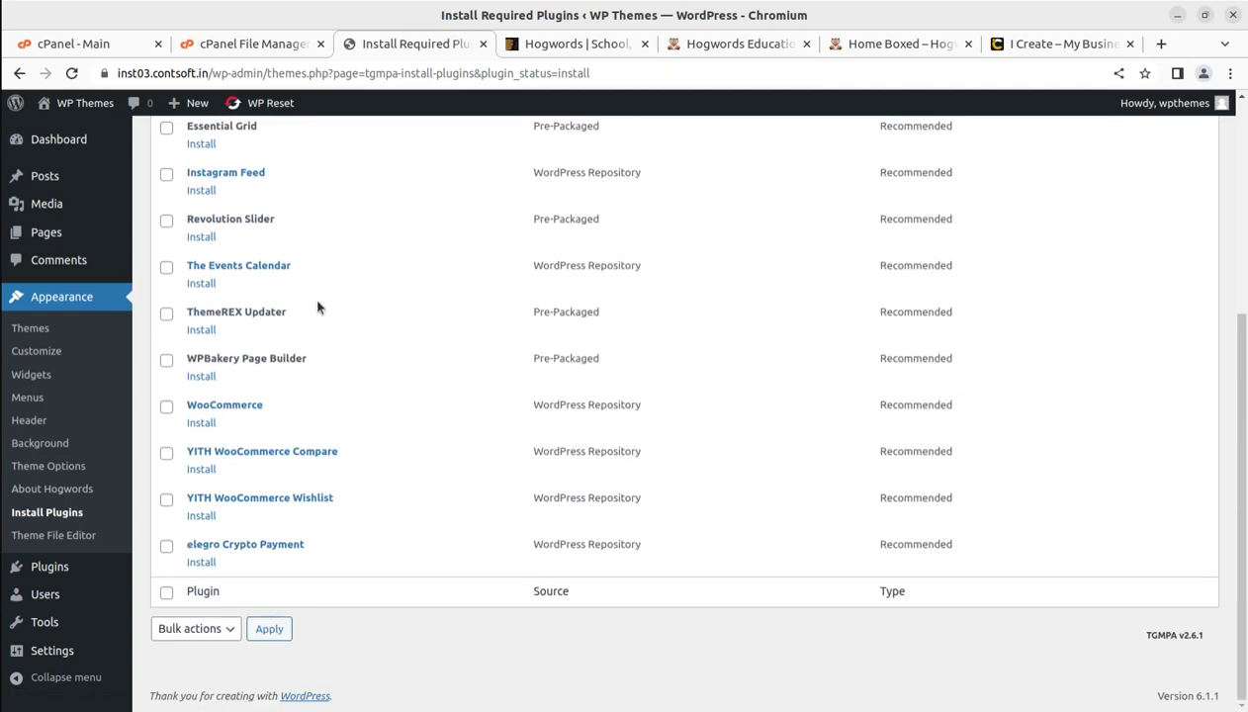
scroll(316, 307, "up", 7)
scroll(317, 306, "down", 6)
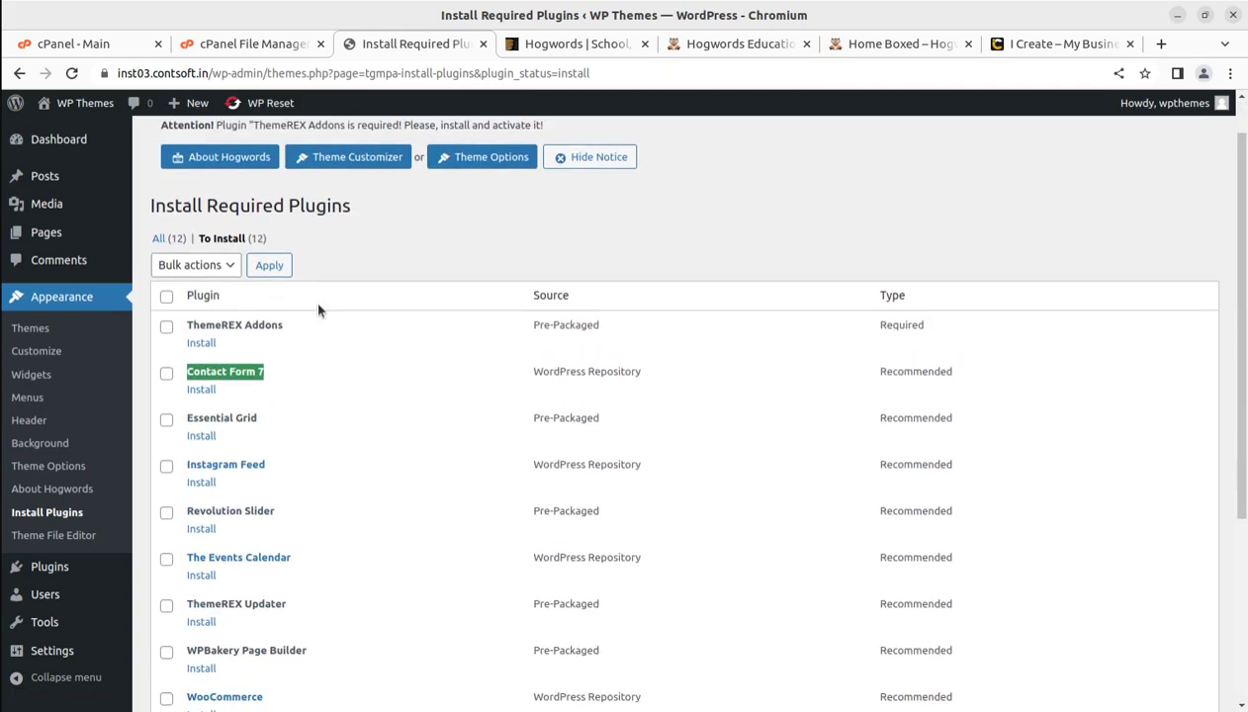
Highlight the WooCommerce, YITH and elegro Crypto Payment entries and WPBakery Page Builder while reviewing the remaining recommended plugins
left_click_drag(362, 590, 174, 456)
left_click_drag(328, 625, 183, 461)
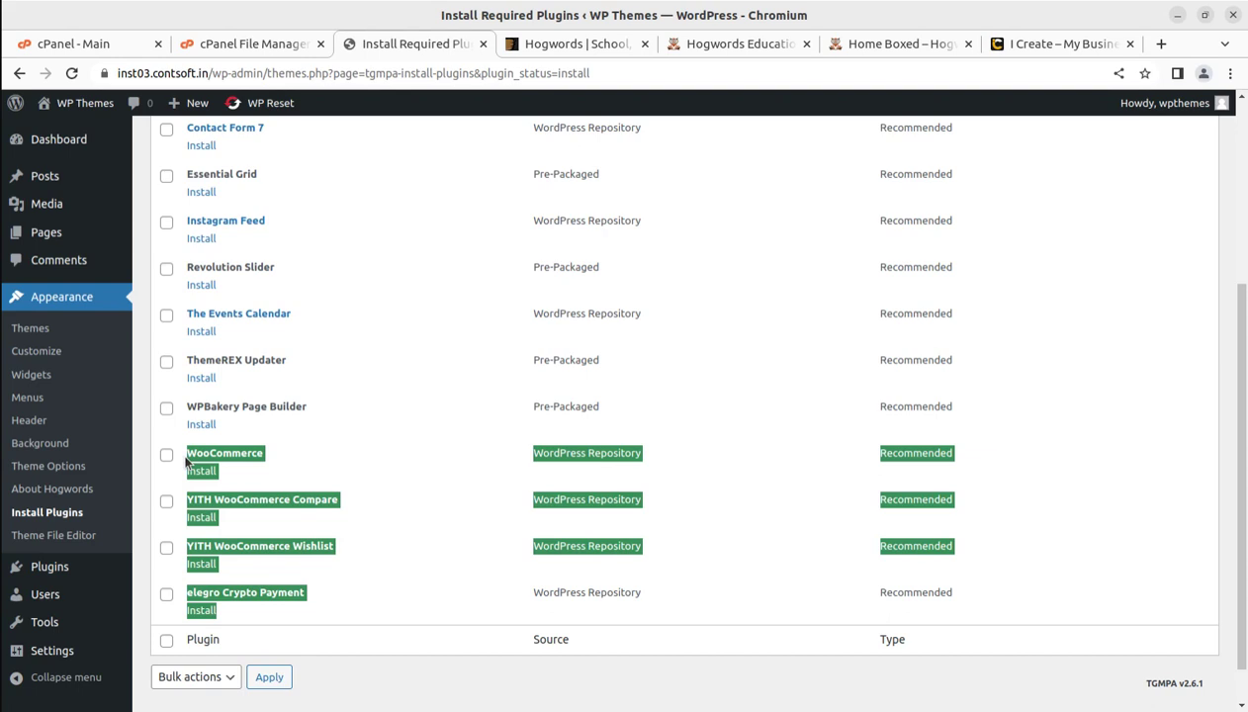
left_click_drag(351, 432, 184, 410)
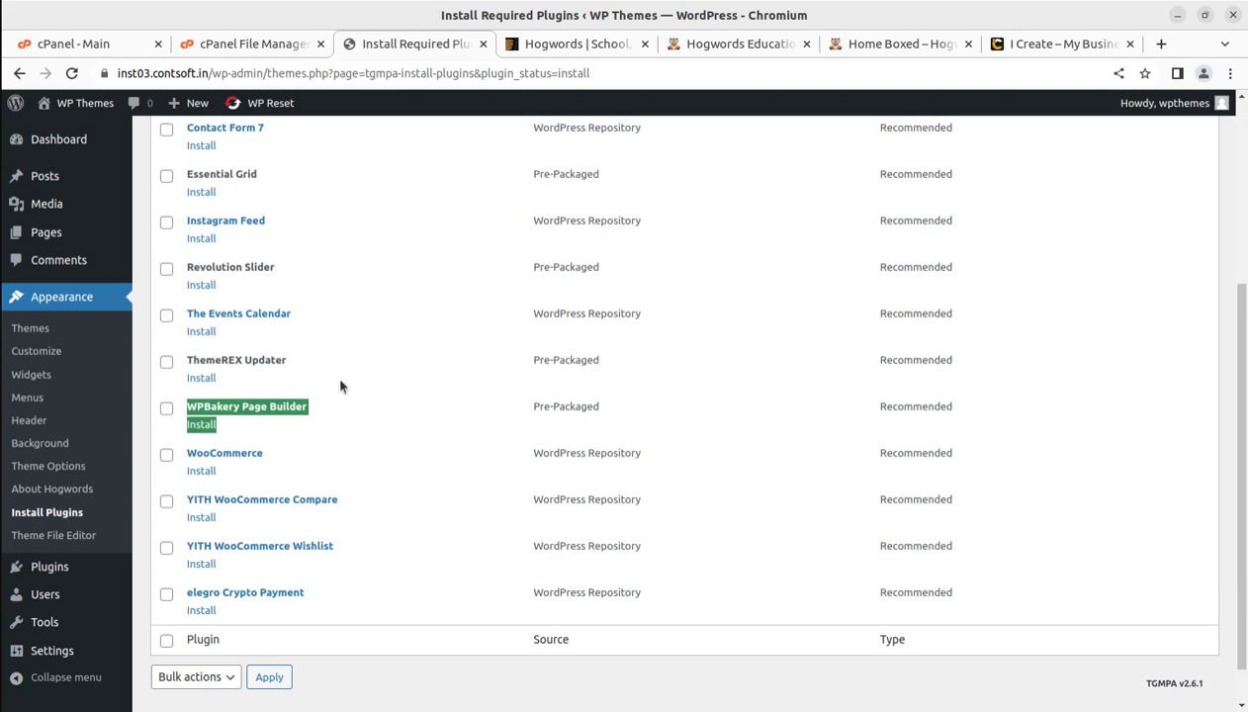
left_click(1133, 438)
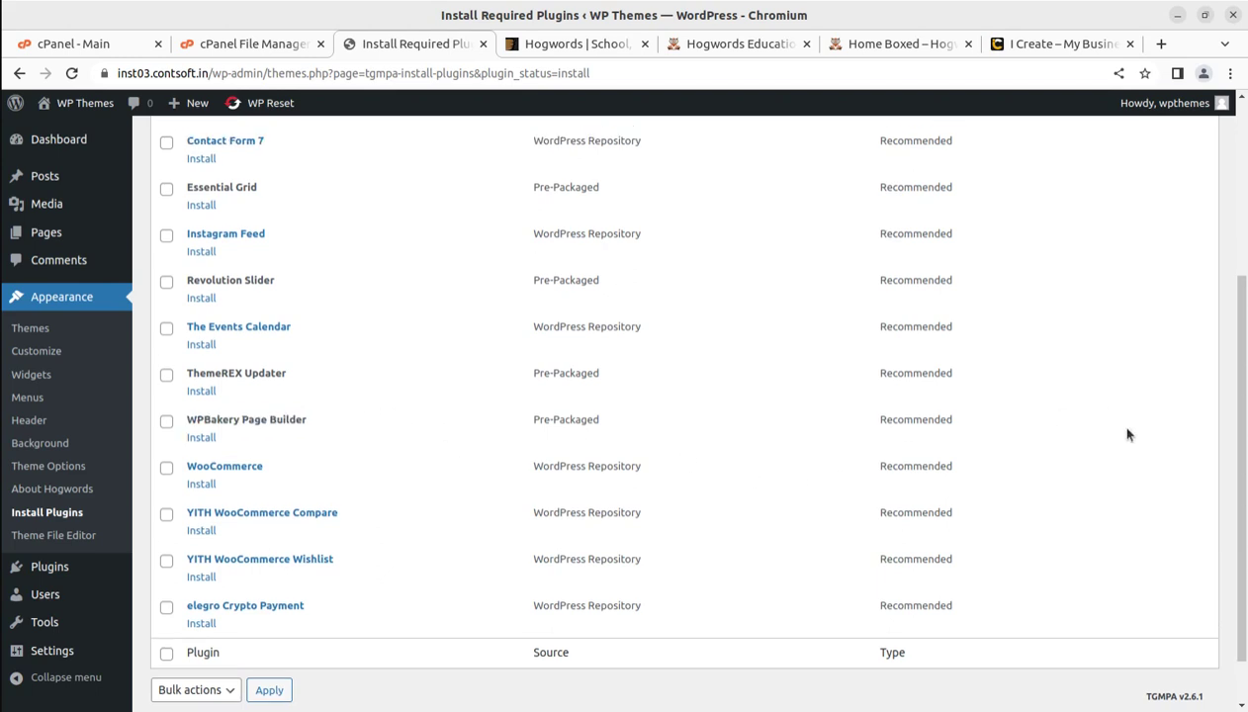
scroll(1127, 435, "up", 5)
scroll(1127, 435, "down", 3)
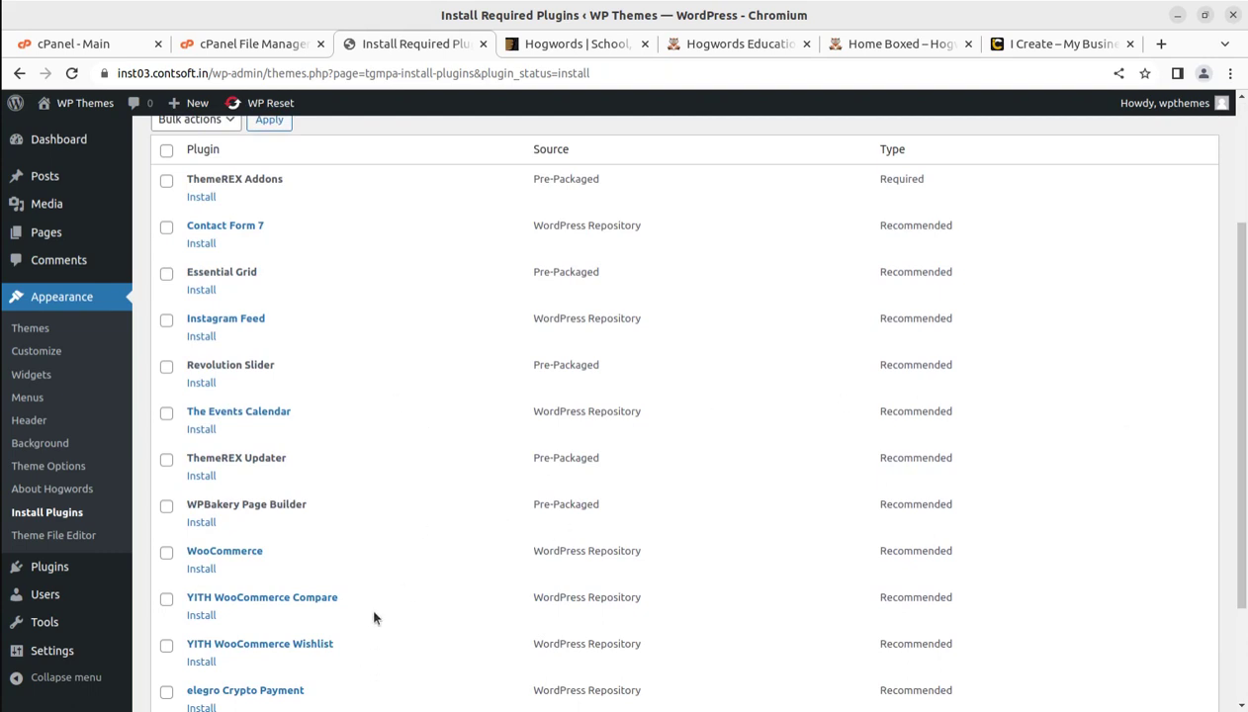
scroll(393, 648, "down", 2)
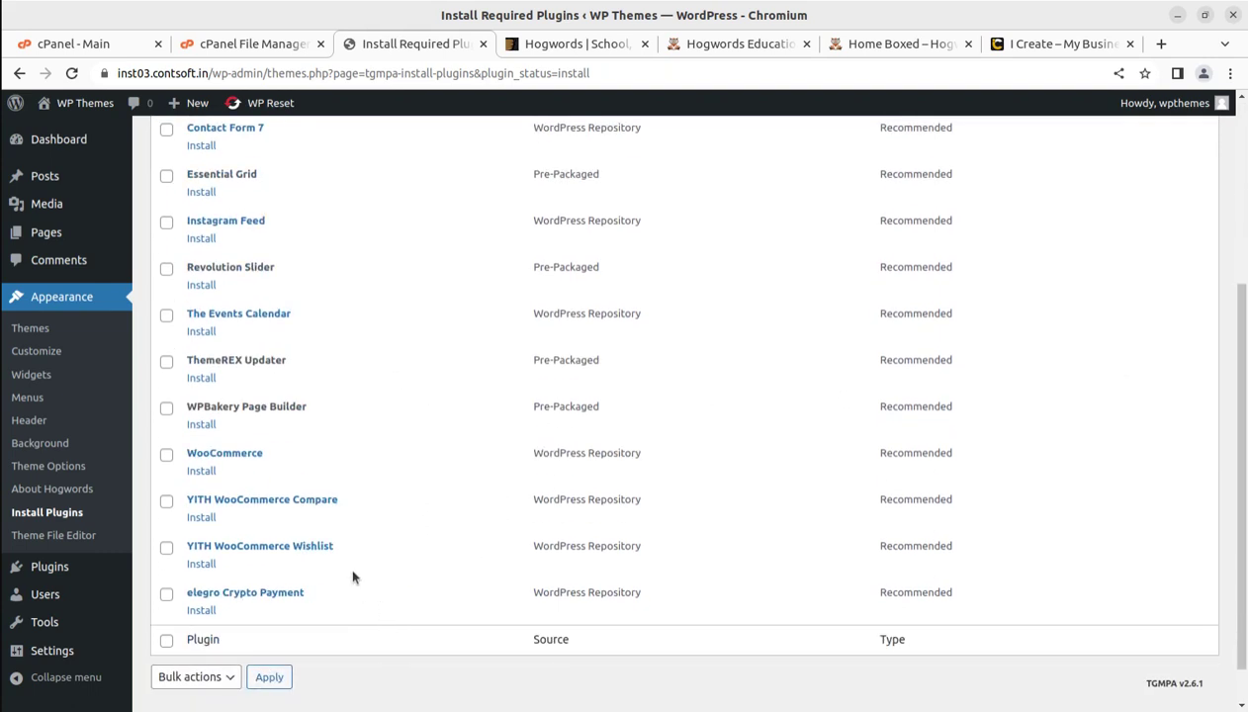
left_click_drag(651, 620, 179, 504)
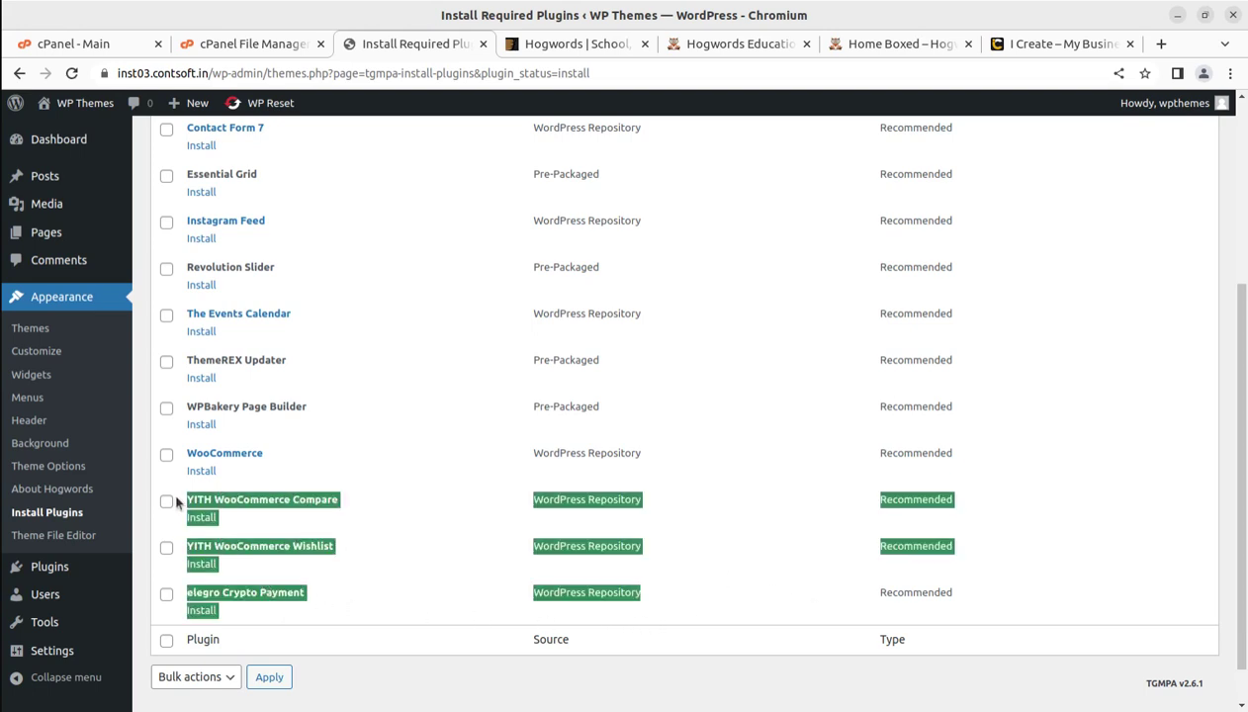
Select all the listed required and recommended plugins and install them in bulk
scroll(177, 505, "up", 4)
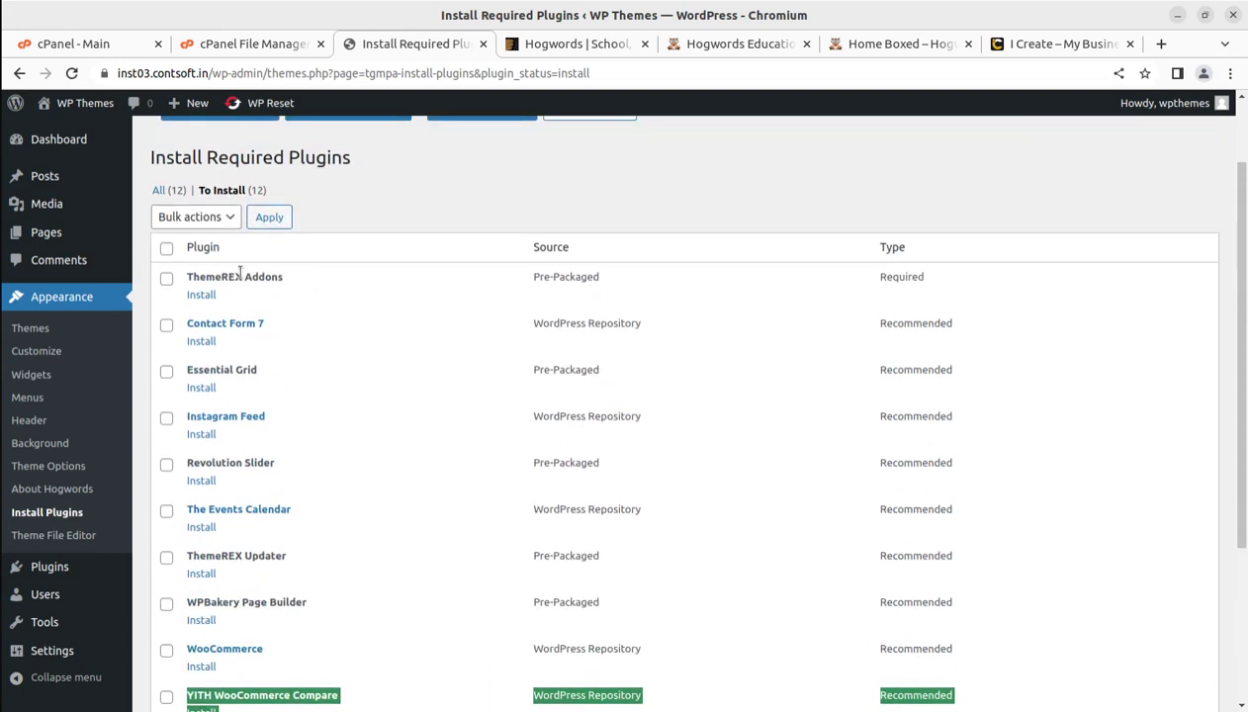
left_click(166, 247)
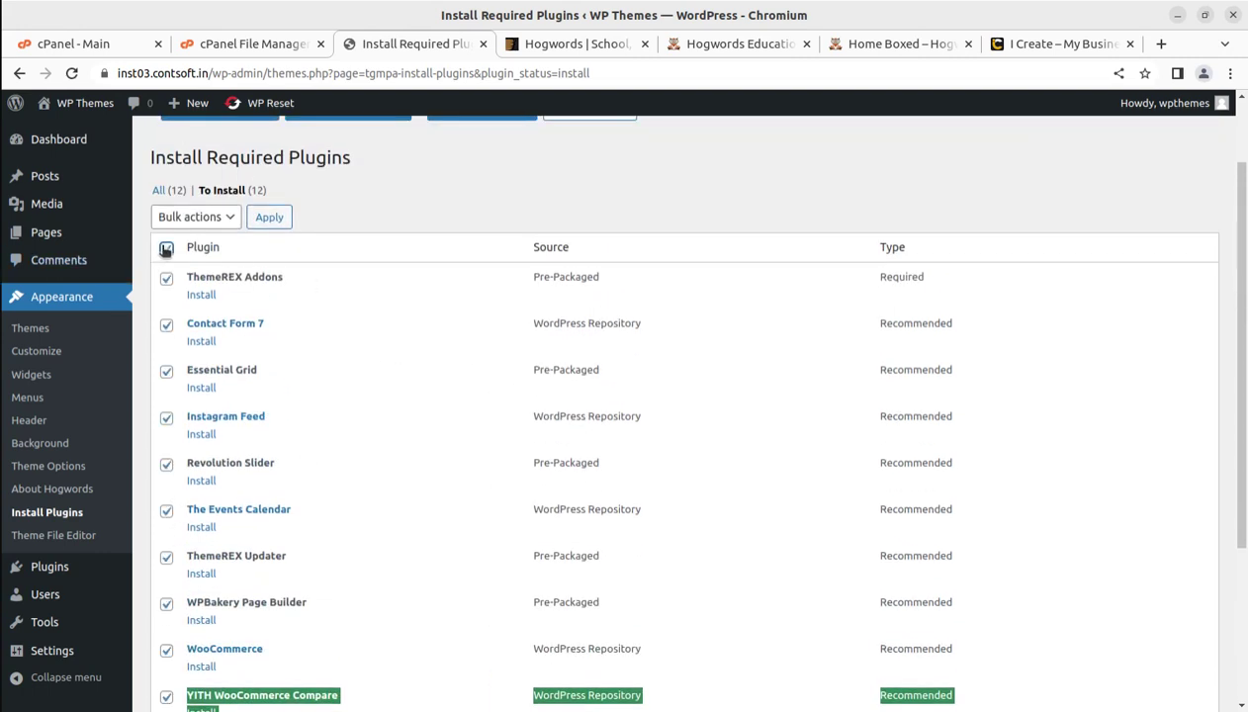
left_click(221, 221)
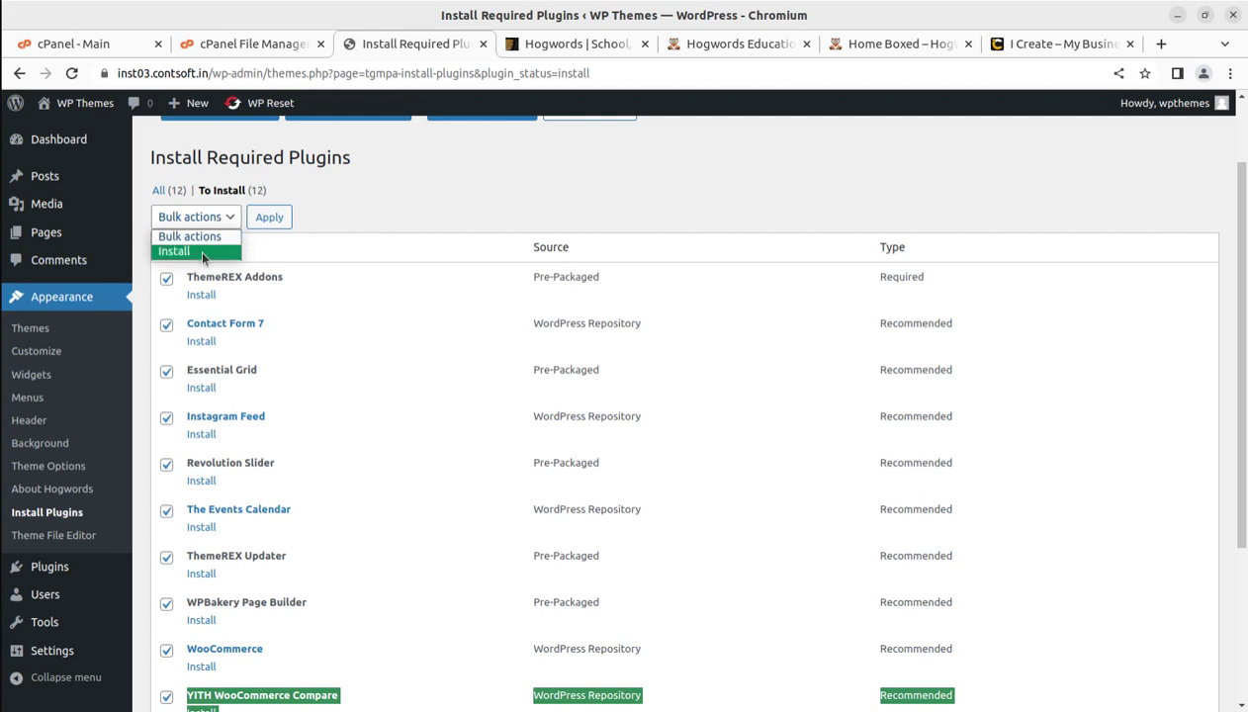
left_click(198, 252)
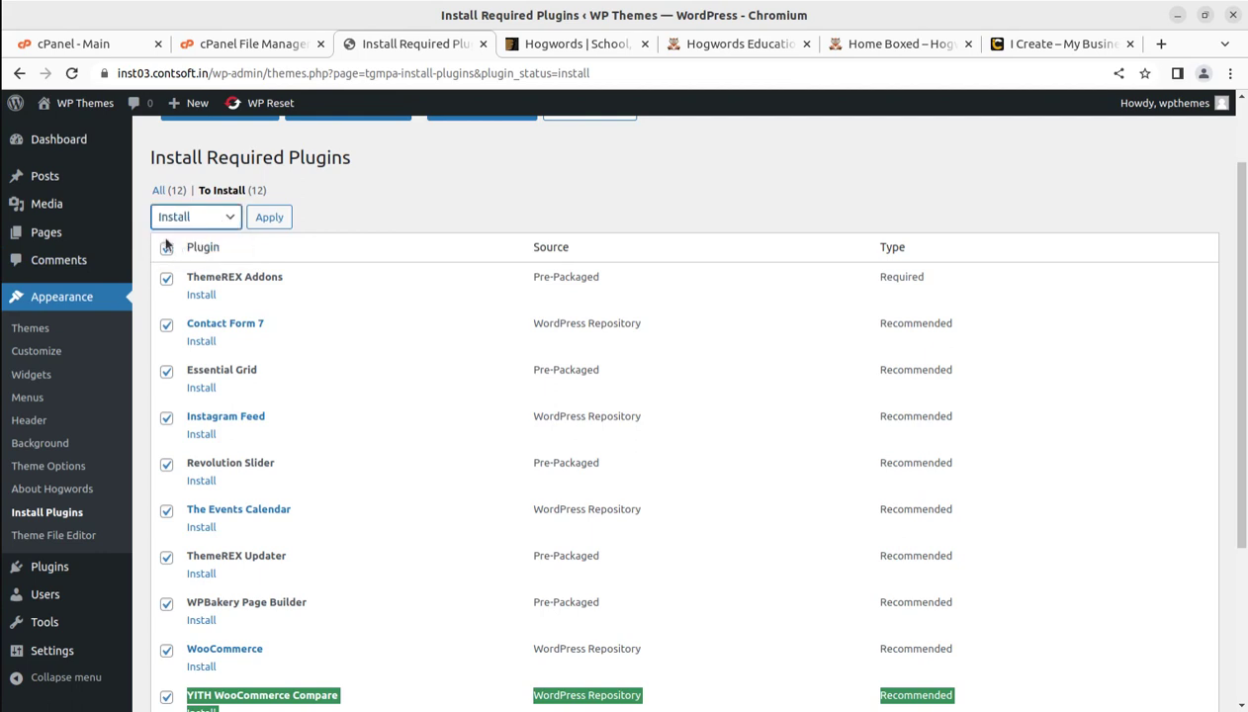
left_click(268, 220)
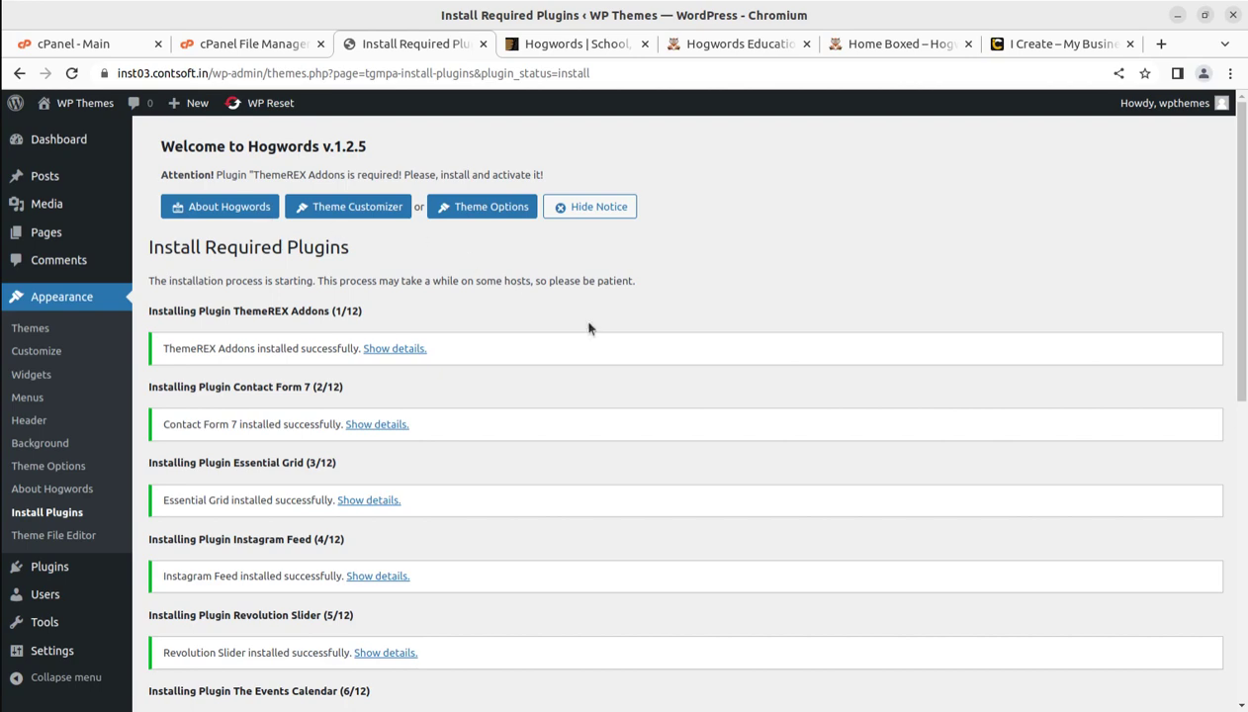
Return to the required plugins installer, select all the installed plugins and activate them in bulk
scroll(672, 358, "down", 10)
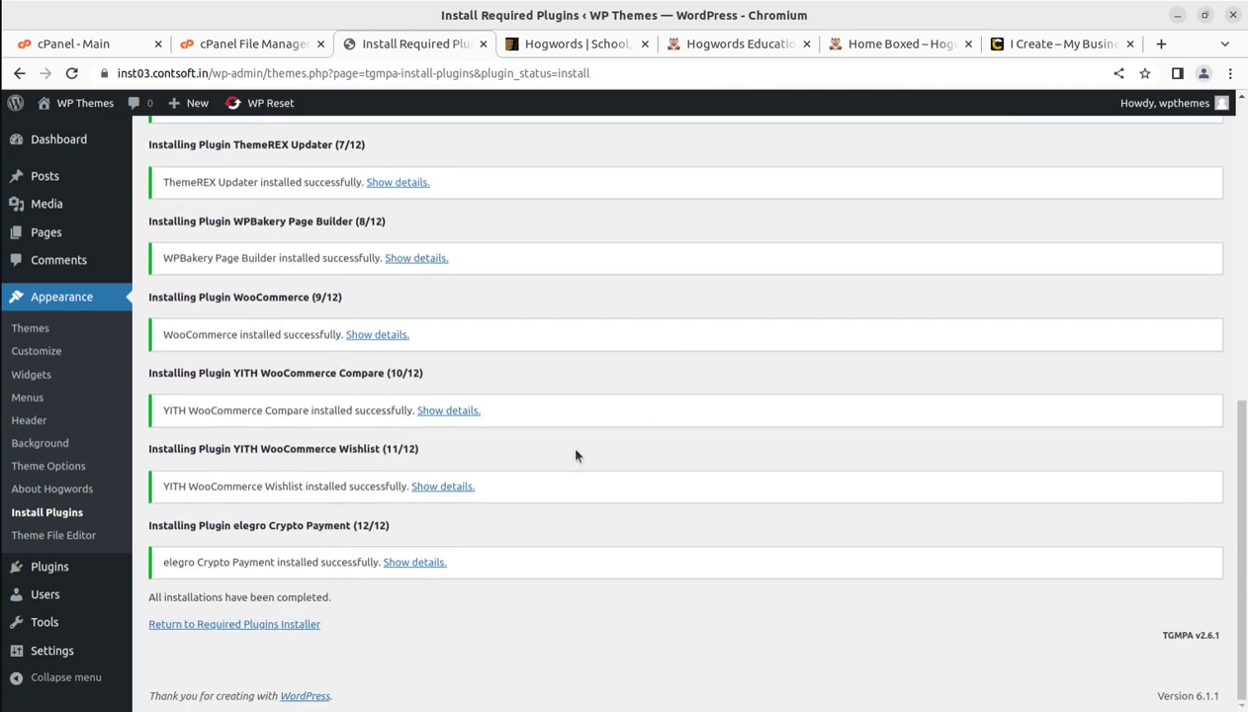
left_click(263, 625)
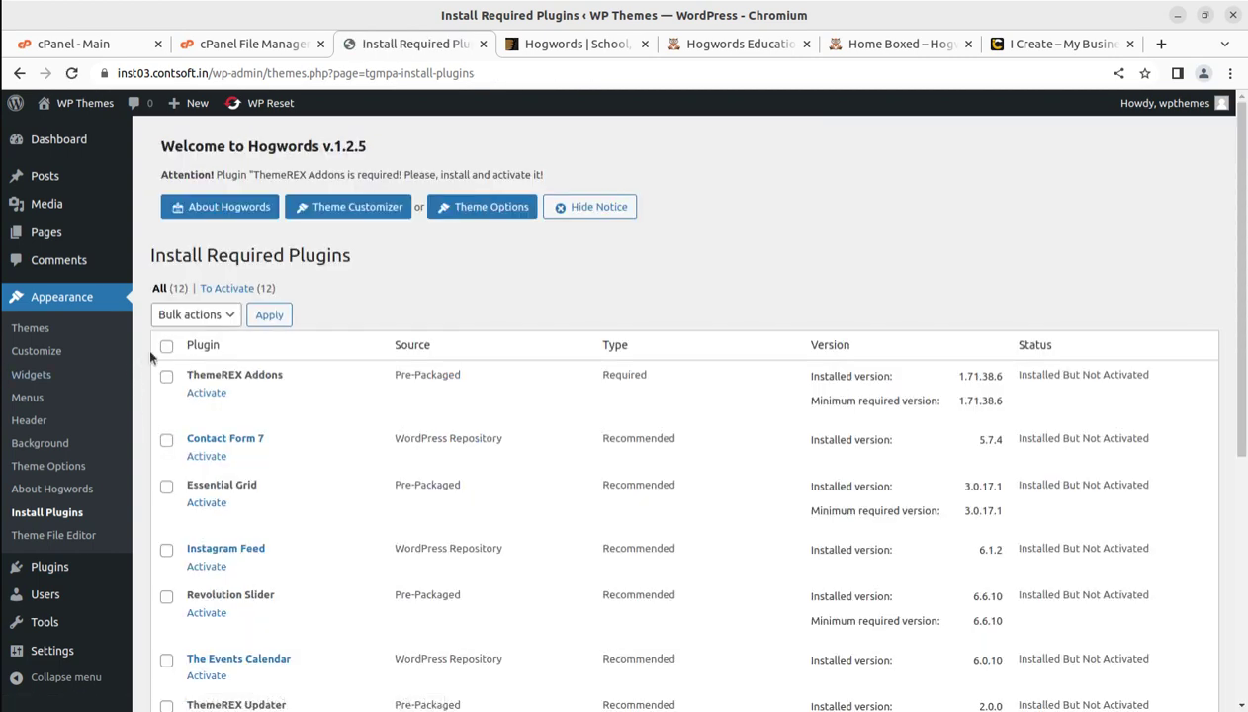
left_click(166, 346)
left_click(194, 314)
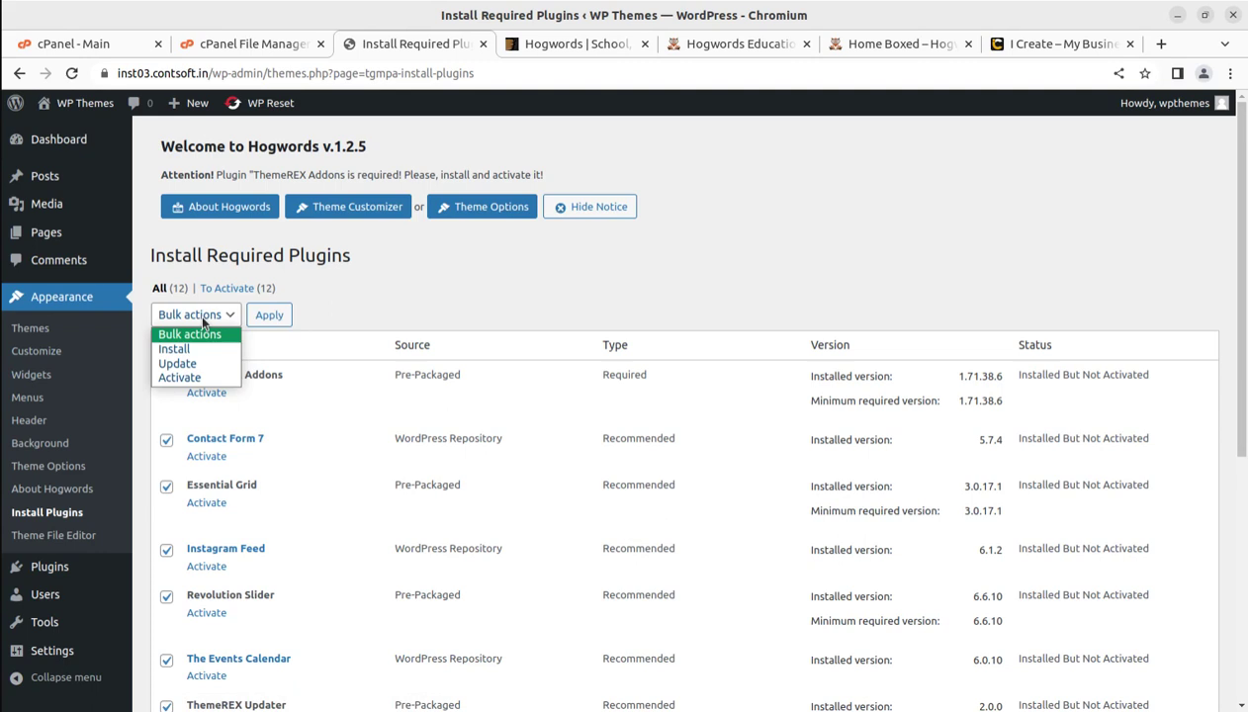
left_click(198, 370)
left_click(264, 314)
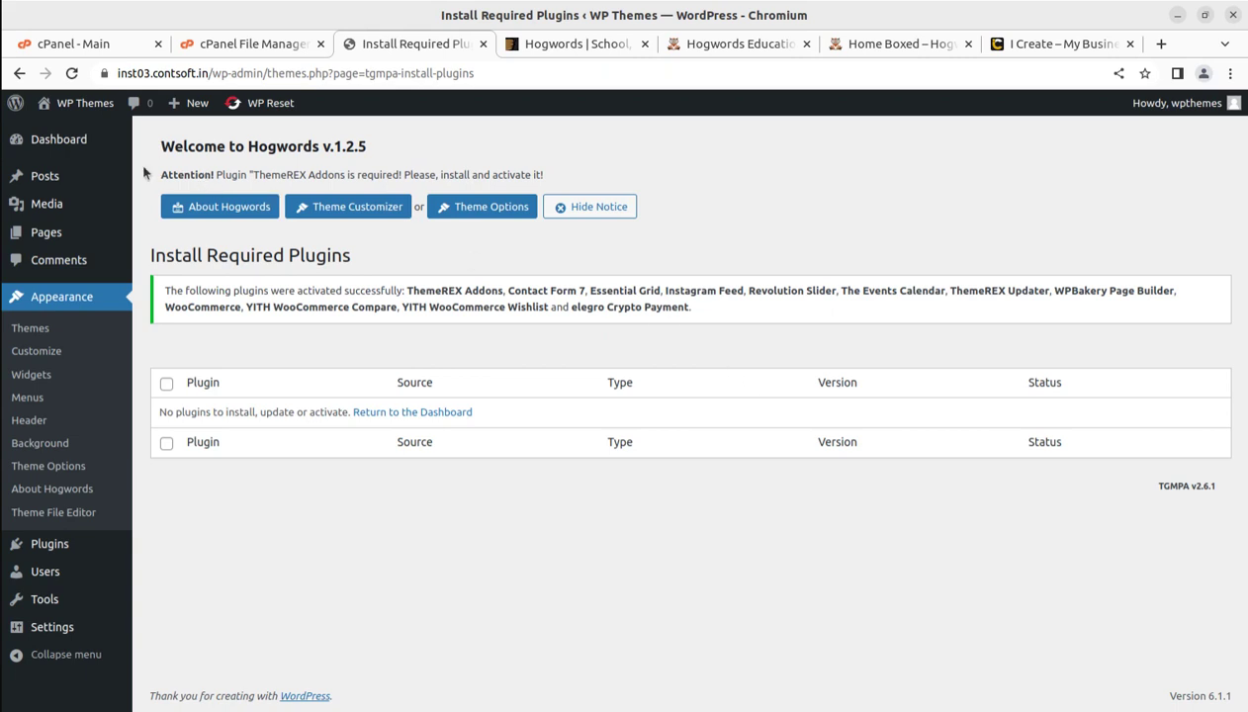
Open the WordPress dashboard and look through the admin menu for entries added by the theme and plugins, such as Events
left_click(42, 148)
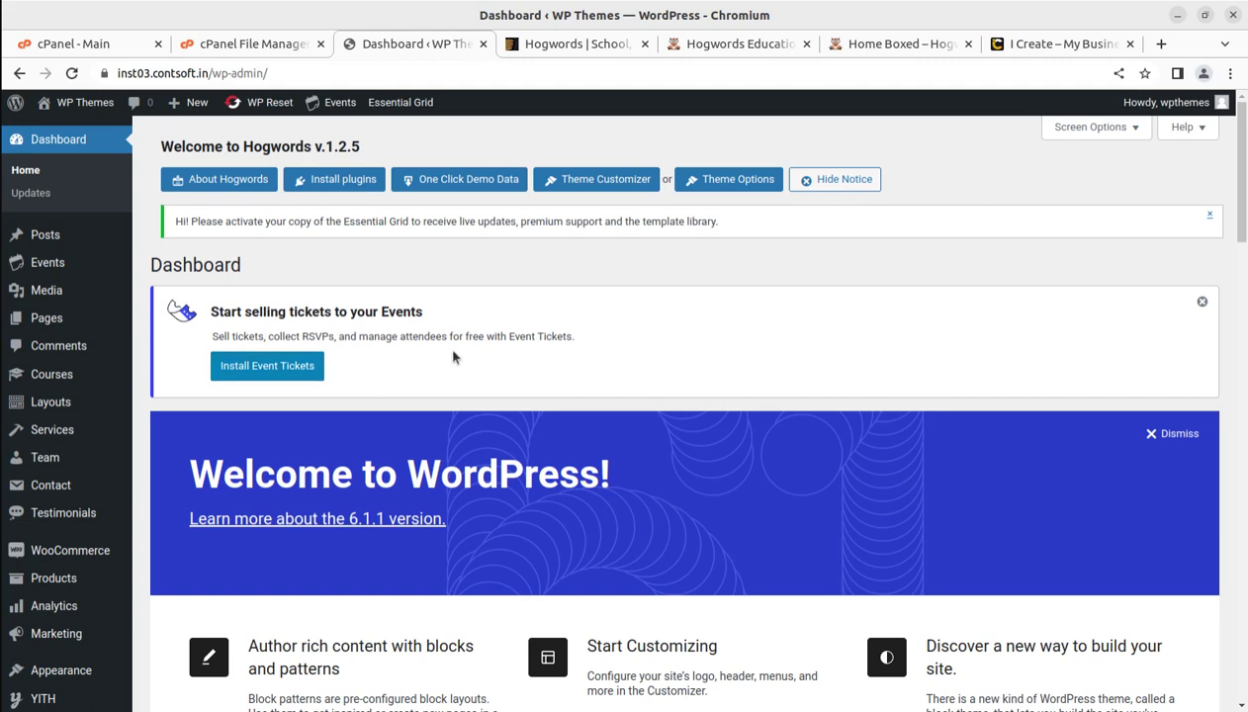
mouse_move(52, 269)
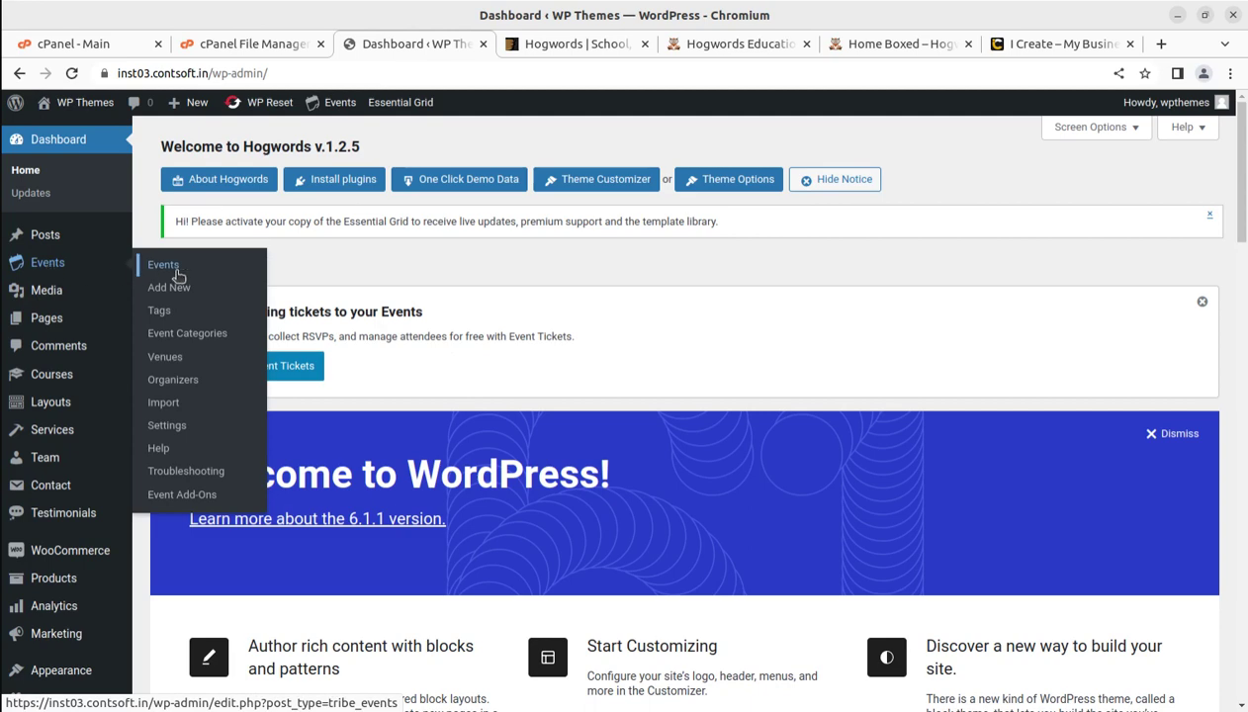
scroll(94, 395, "down", 4)
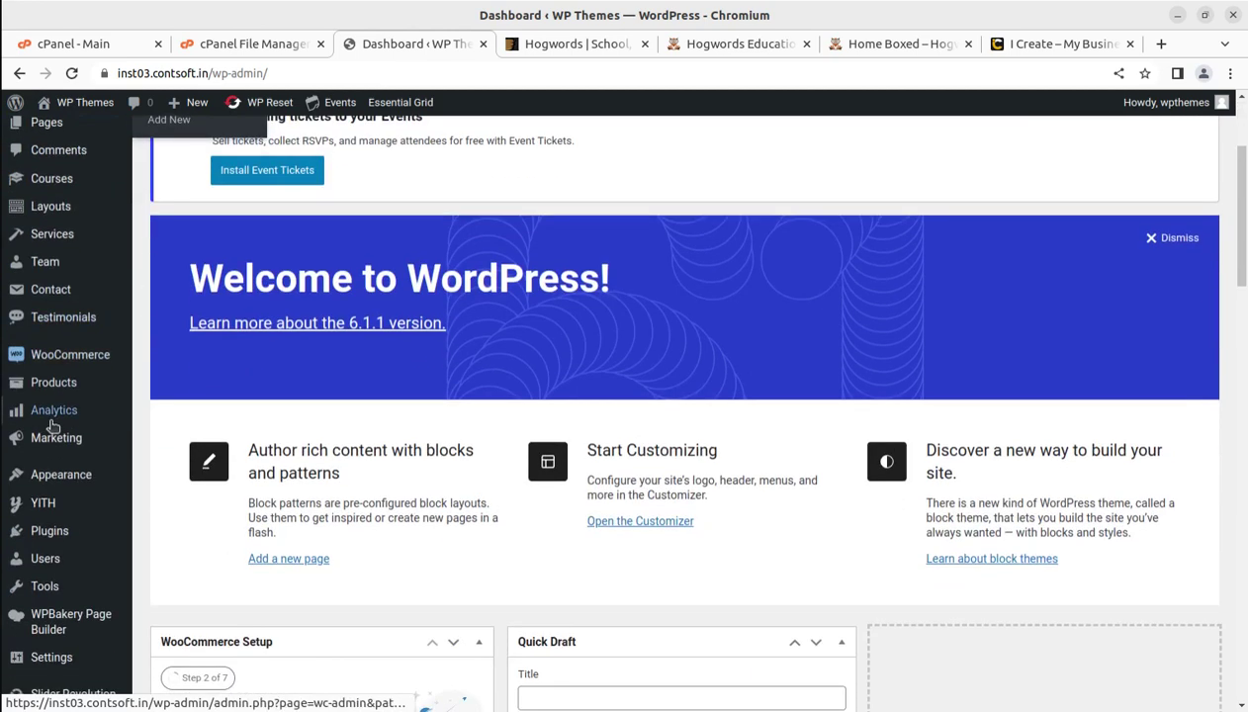
scroll(86, 505, "down", 4)
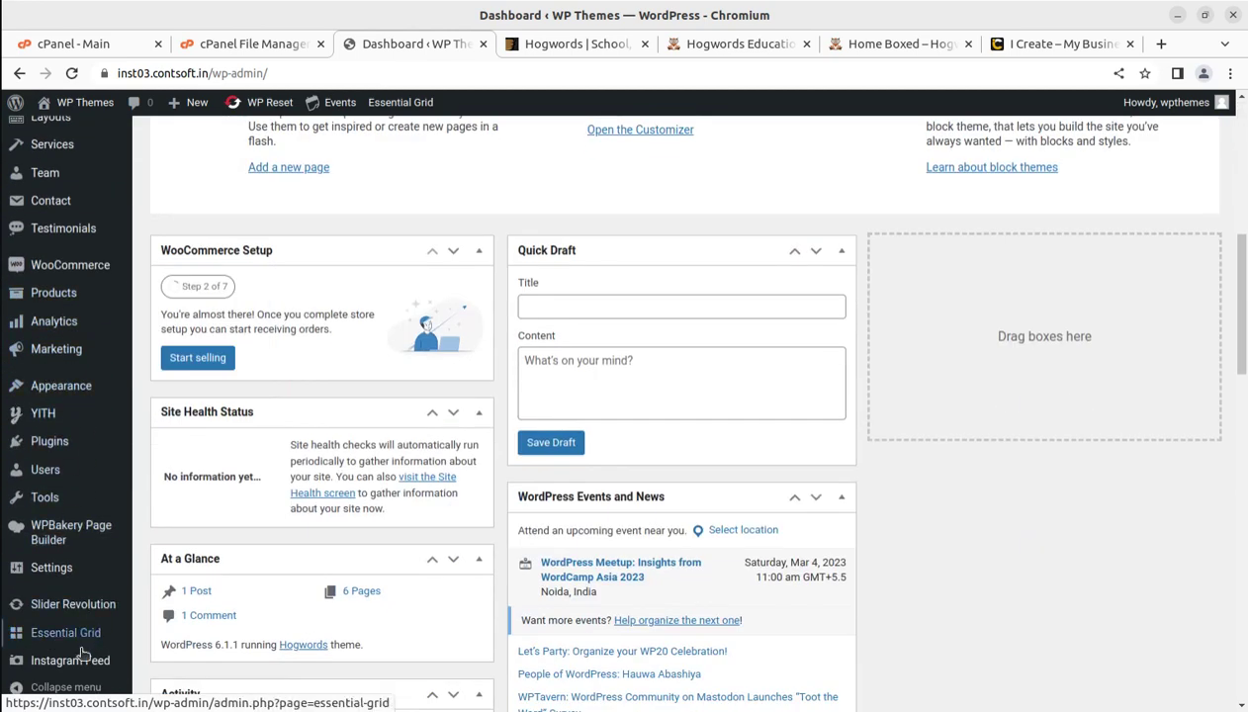
scroll(87, 643, "up", 5)
mouse_move(100, 423)
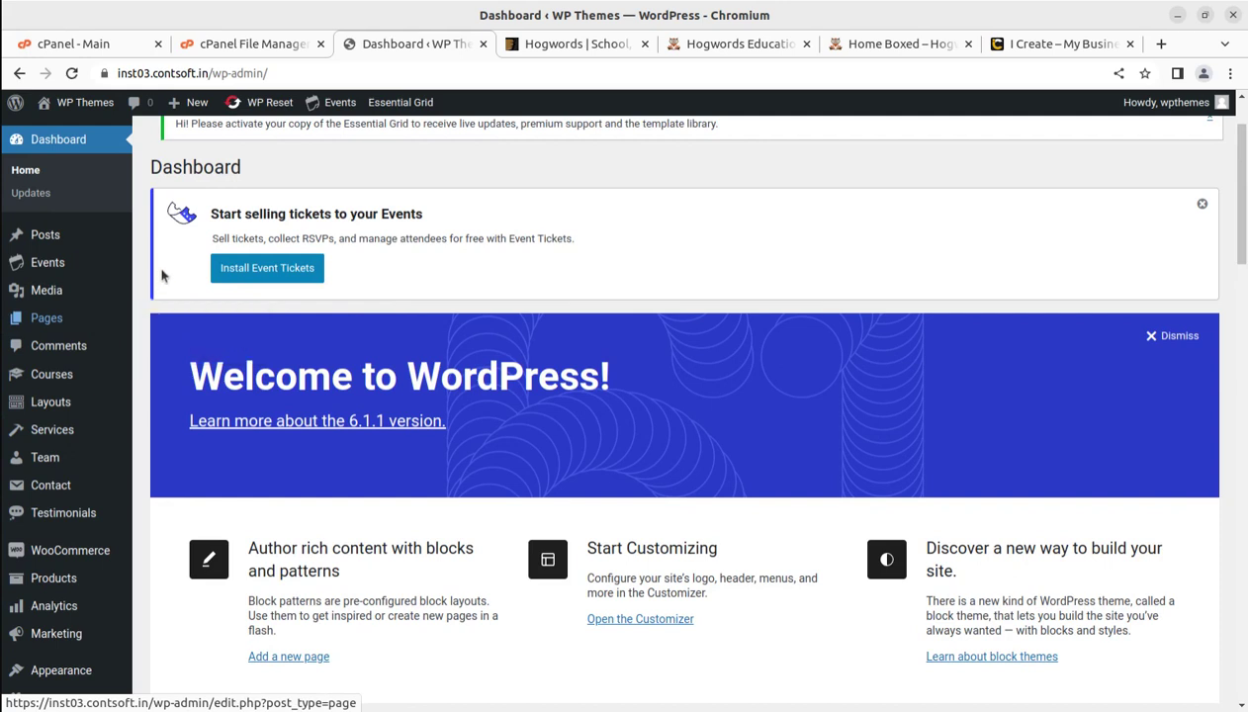
Open the site's front end in a new tab to view its current look, and switch to the Hogwords Education Center demo for comparison
mouse_move(89, 108)
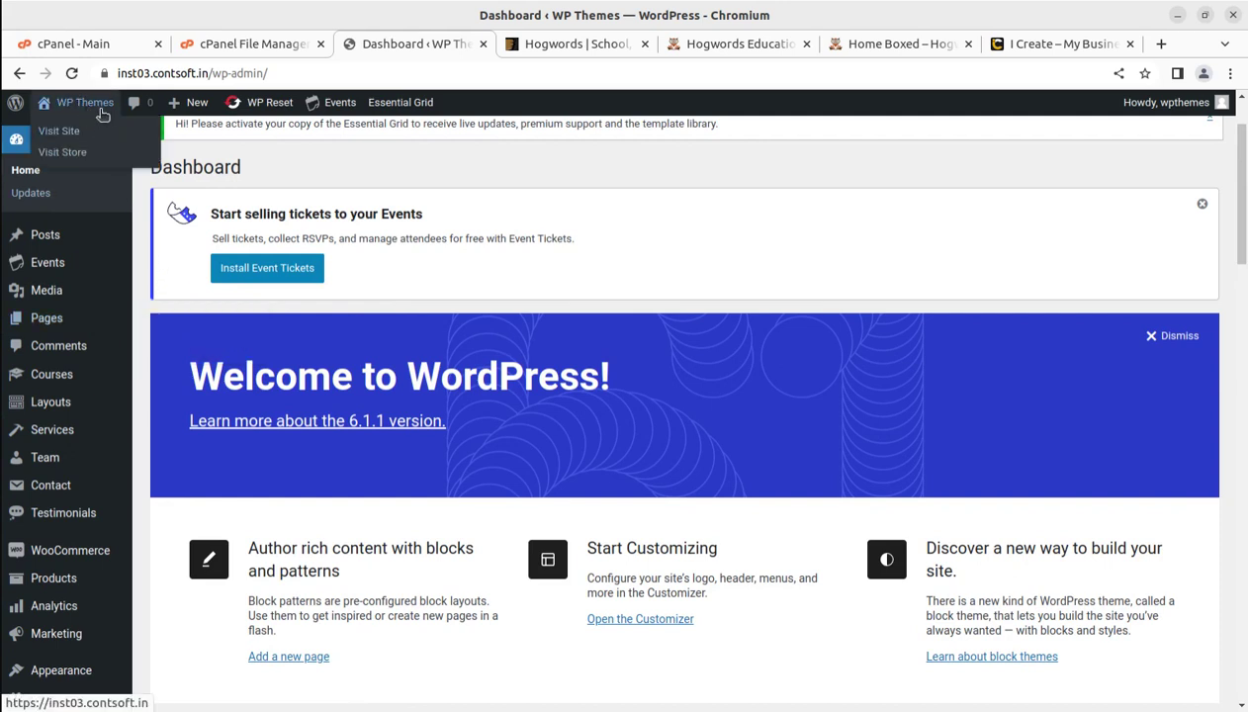
middle_click(77, 131)
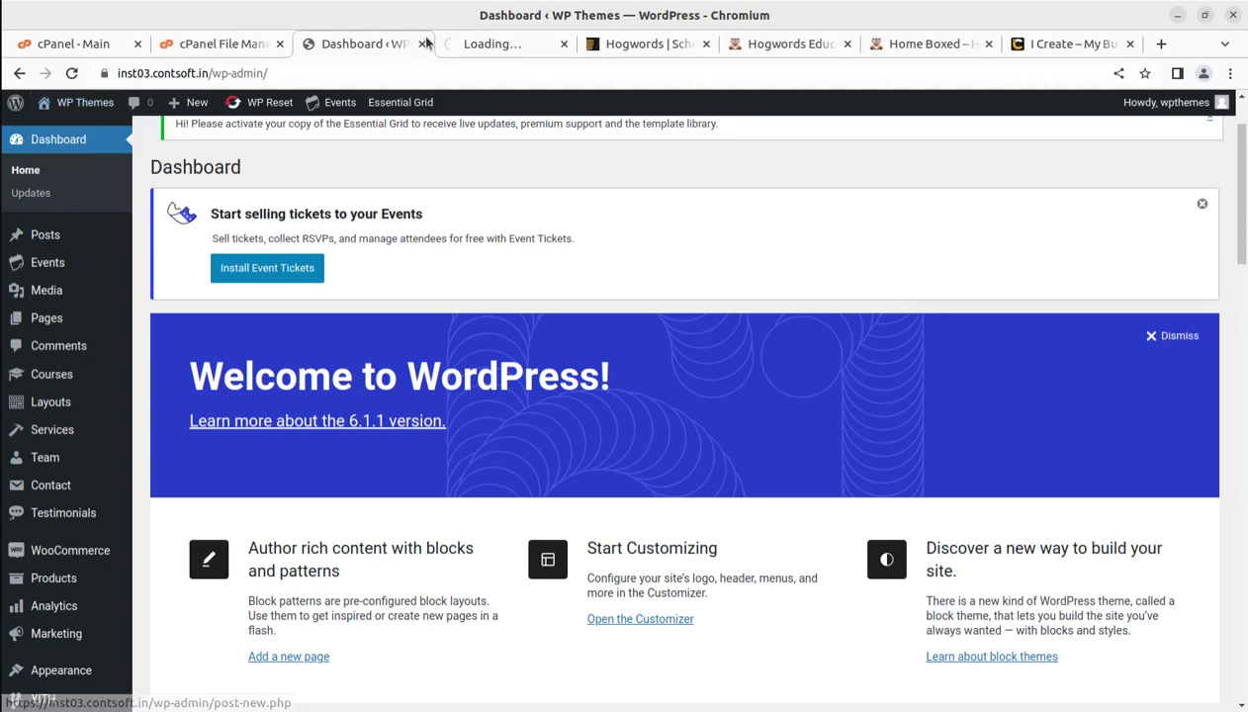
left_click(486, 46)
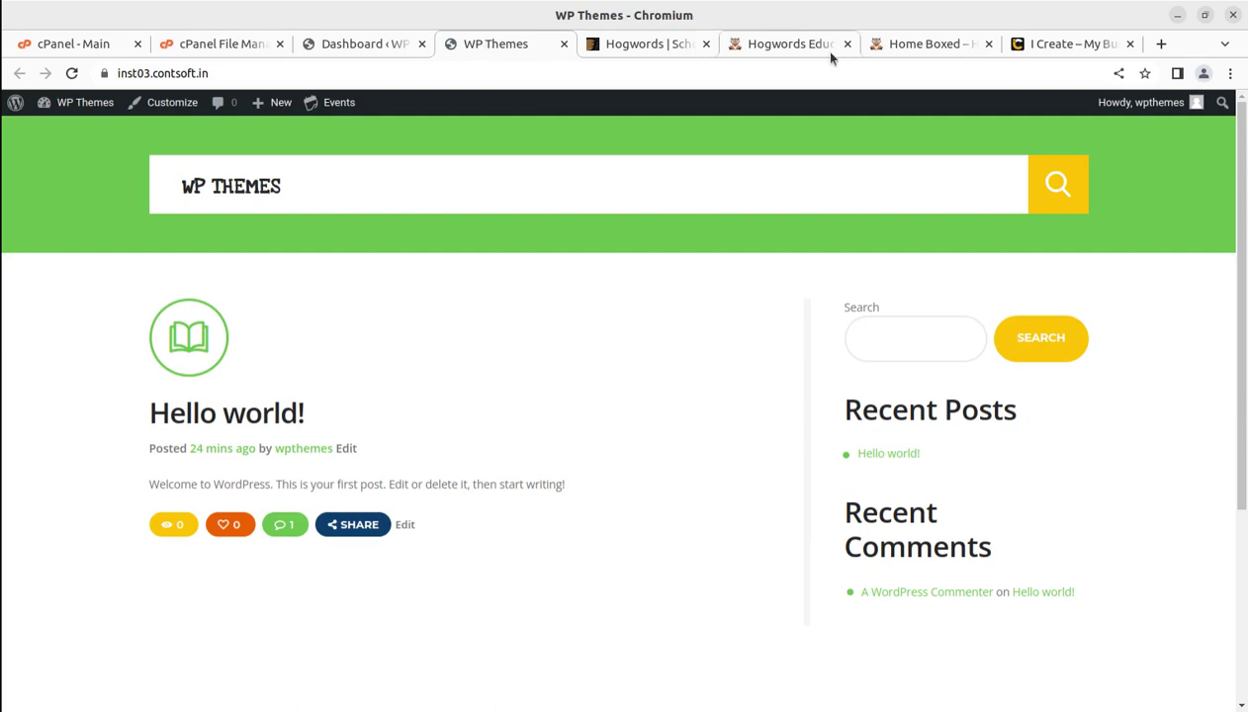
left_click(789, 45)
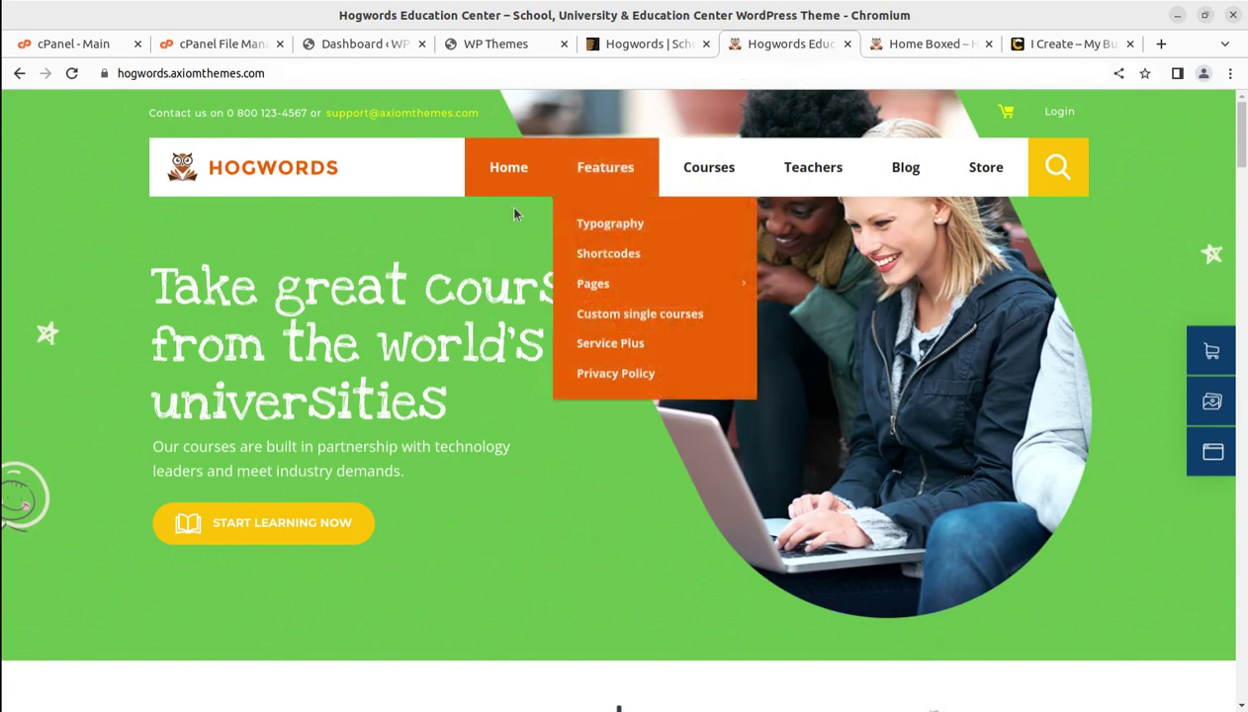
Return to the WordPress dashboard and look through the admin menu entries, from content types and WooCommerce to Tools and Settings
left_click(346, 45)
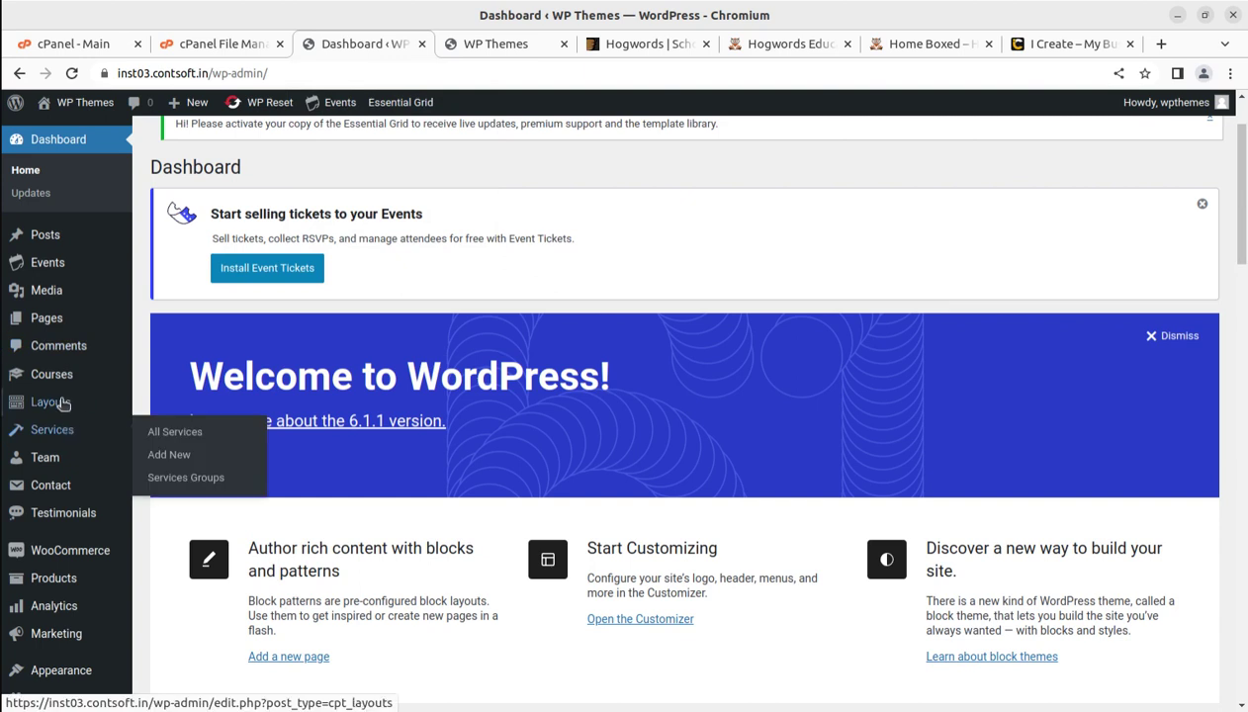
scroll(91, 455, "down", 1)
scroll(91, 464, "down", 2)
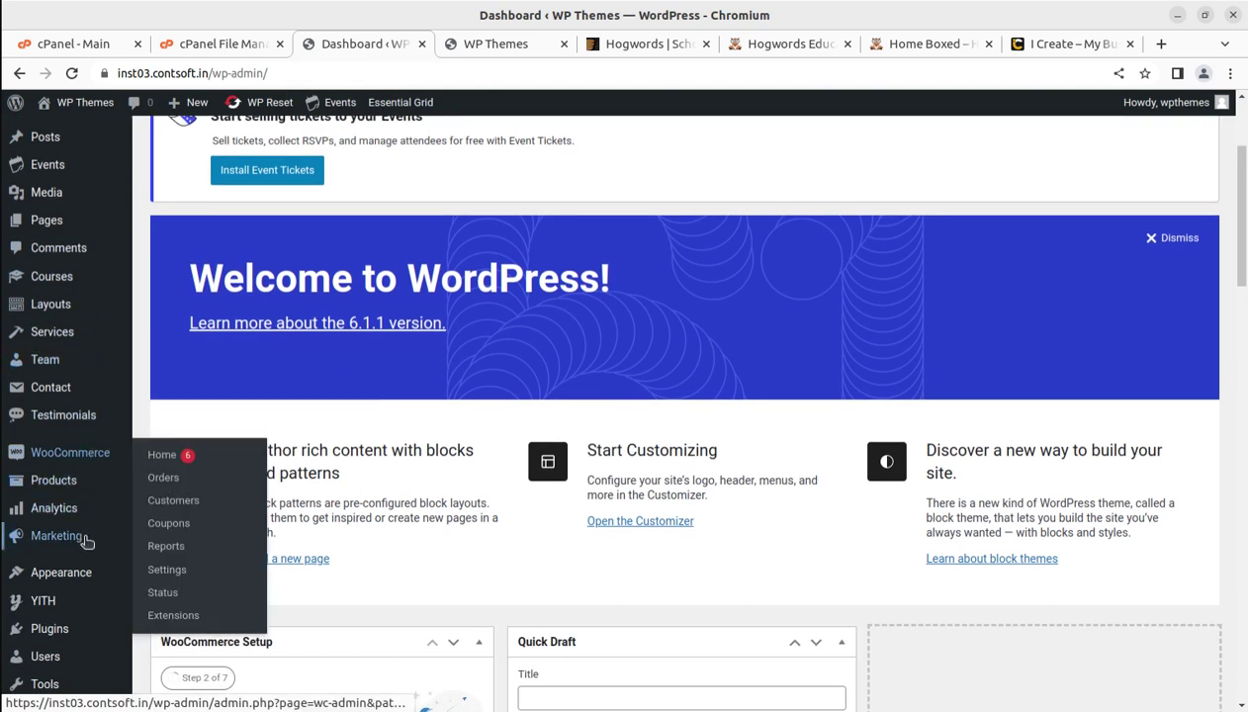
mouse_move(87, 638)
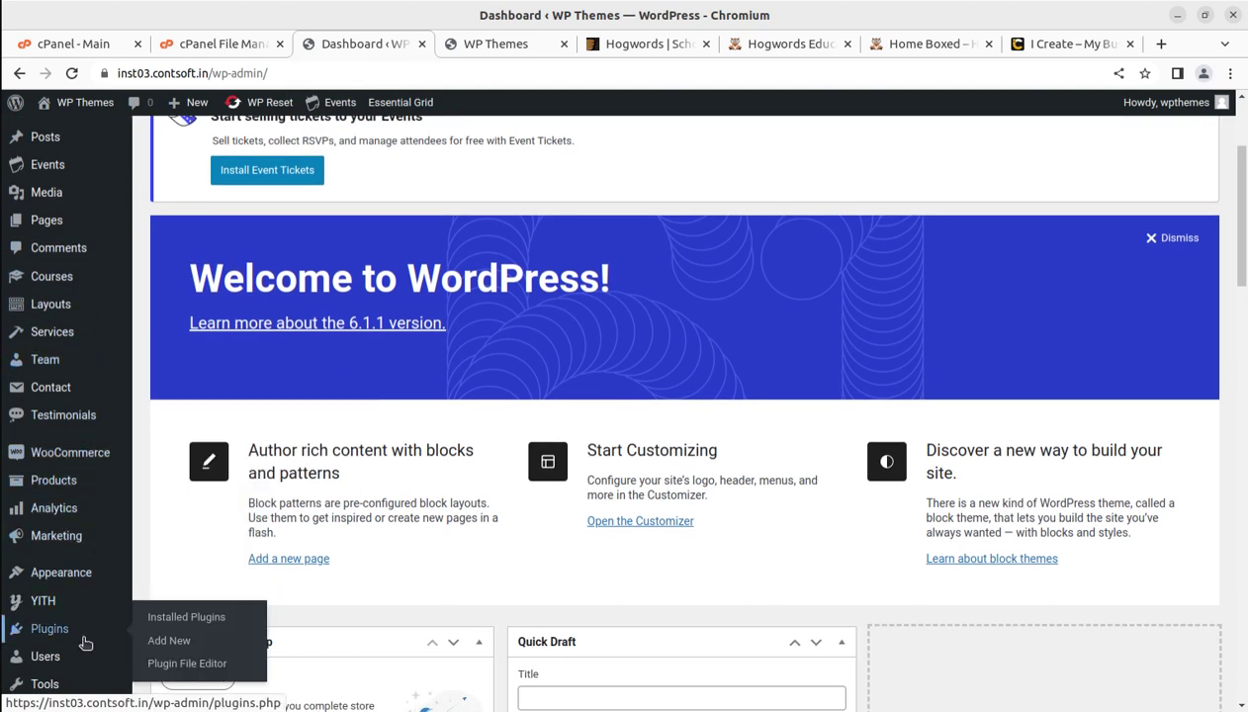
scroll(61, 662, "down", 3)
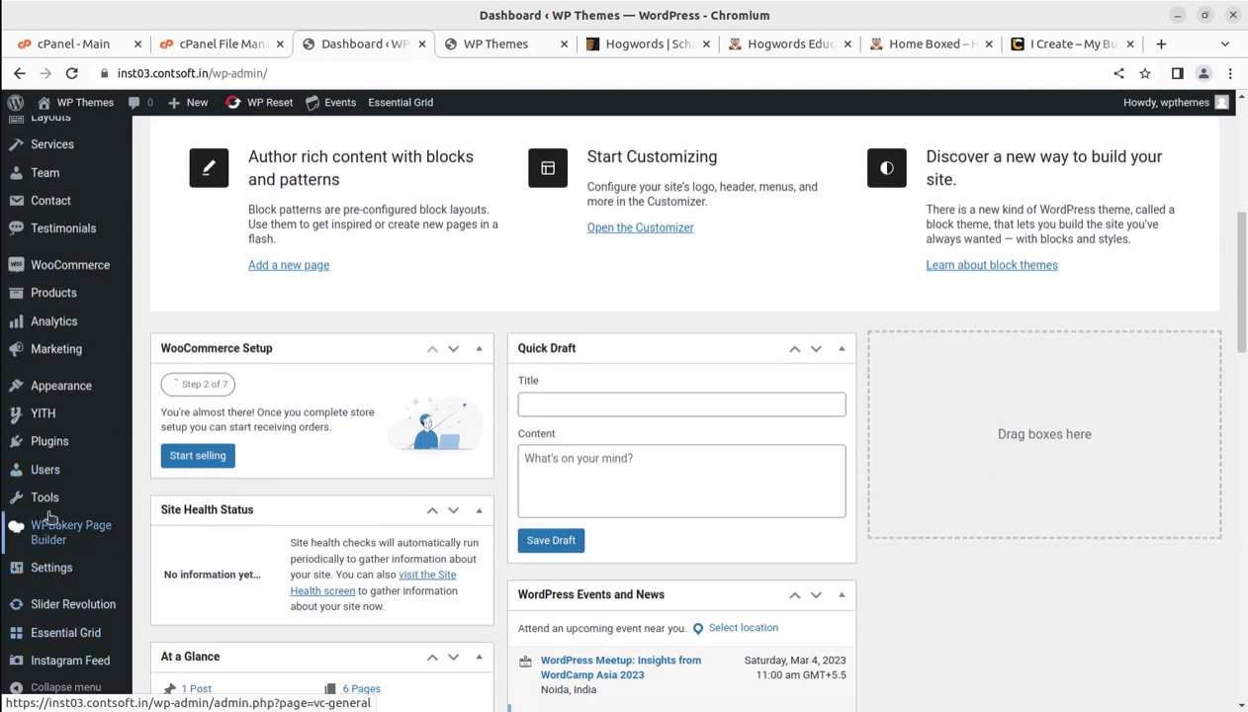
mouse_move(55, 502)
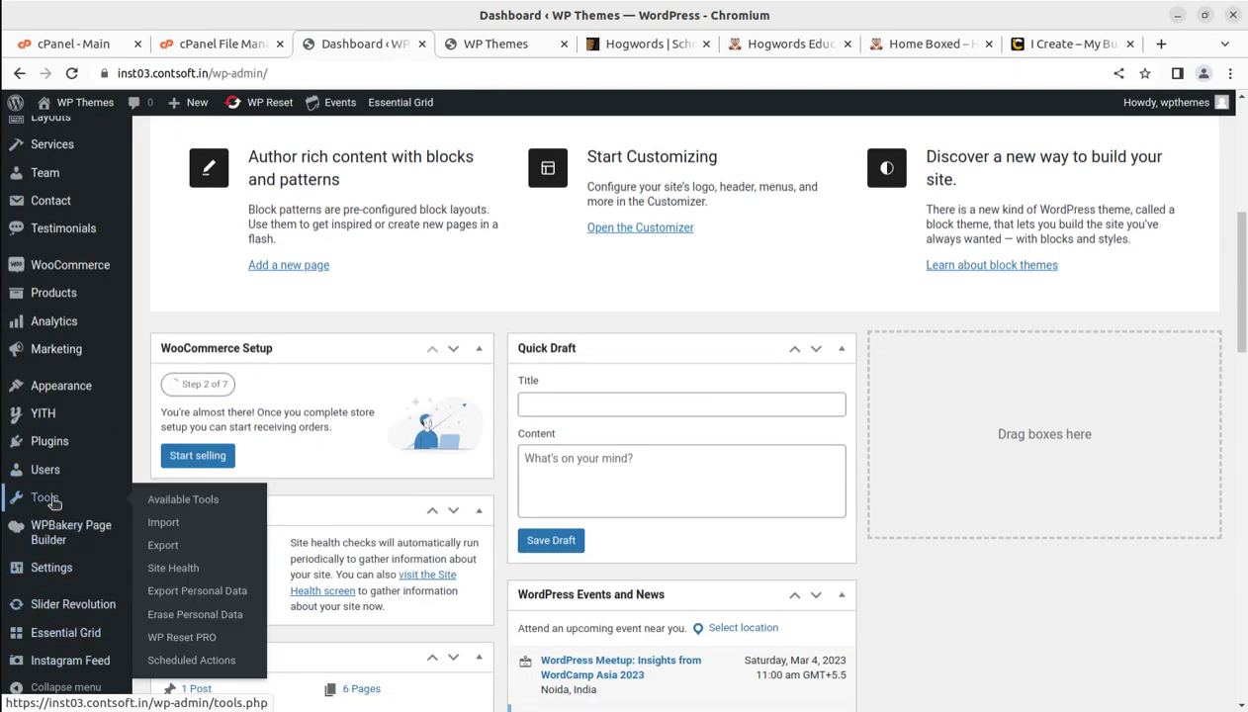
scroll(56, 554, "down", 4)
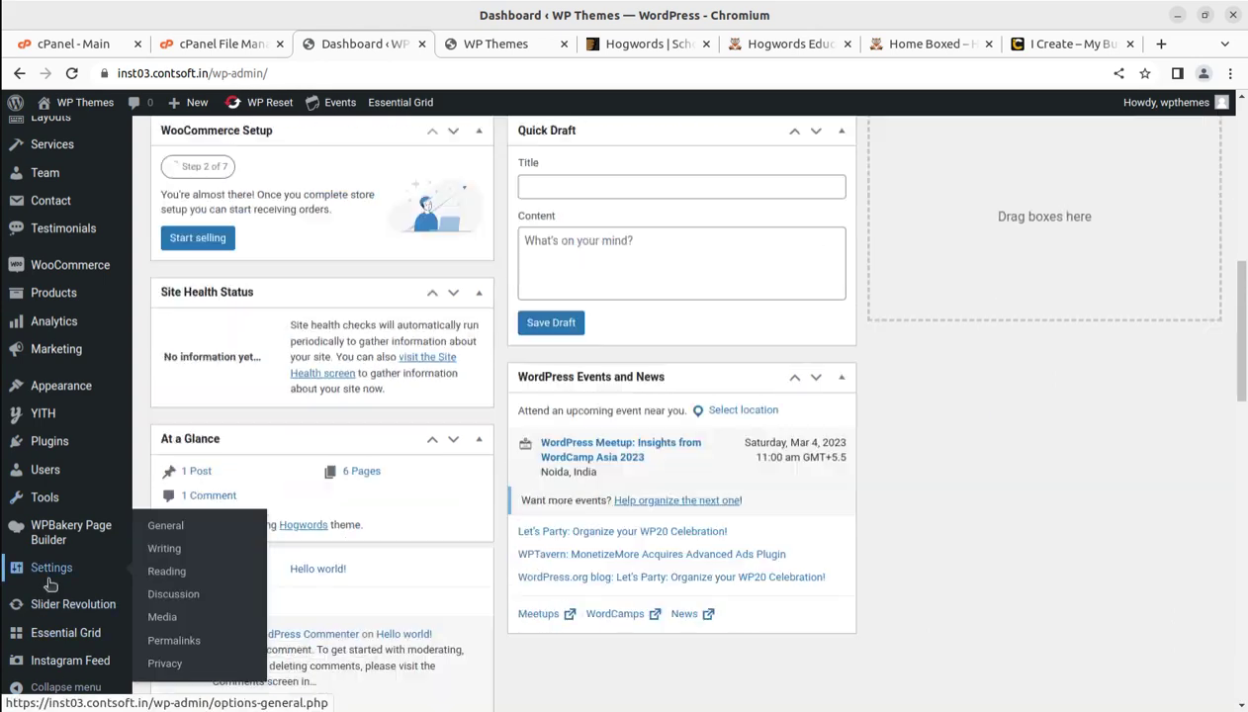
scroll(62, 474, "up", 5)
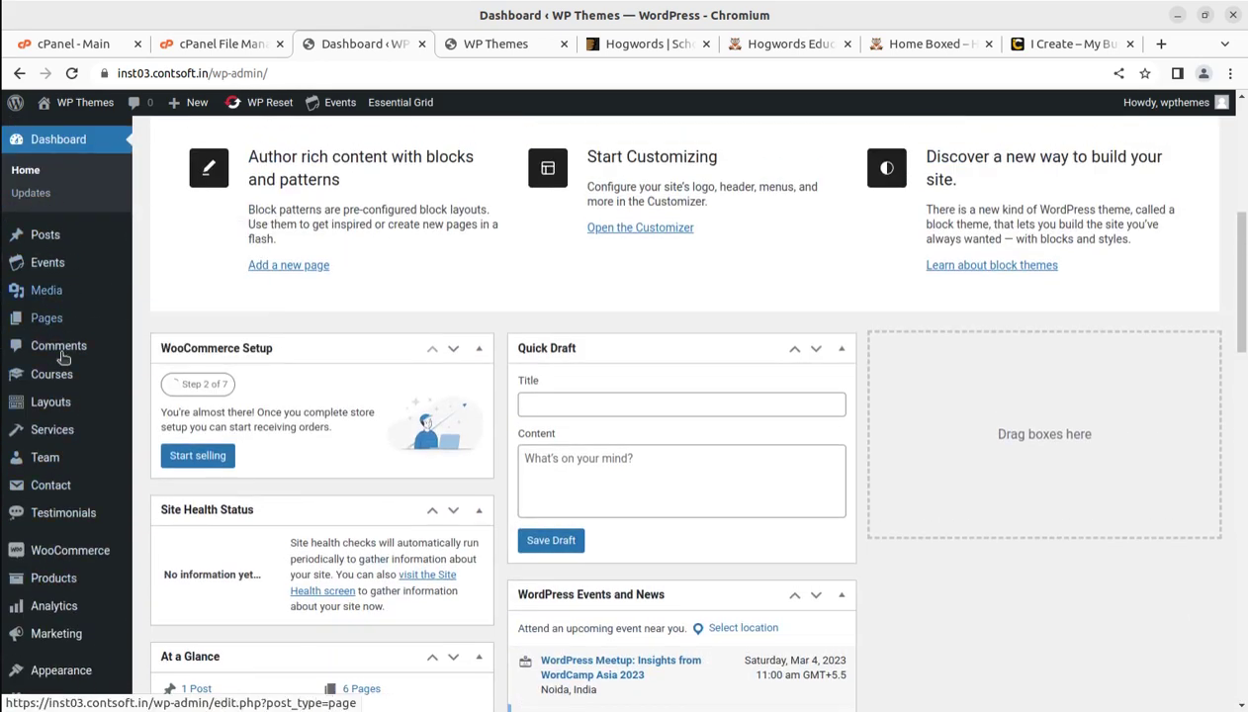
mouse_move(55, 585)
scroll(49, 505, "down", 3)
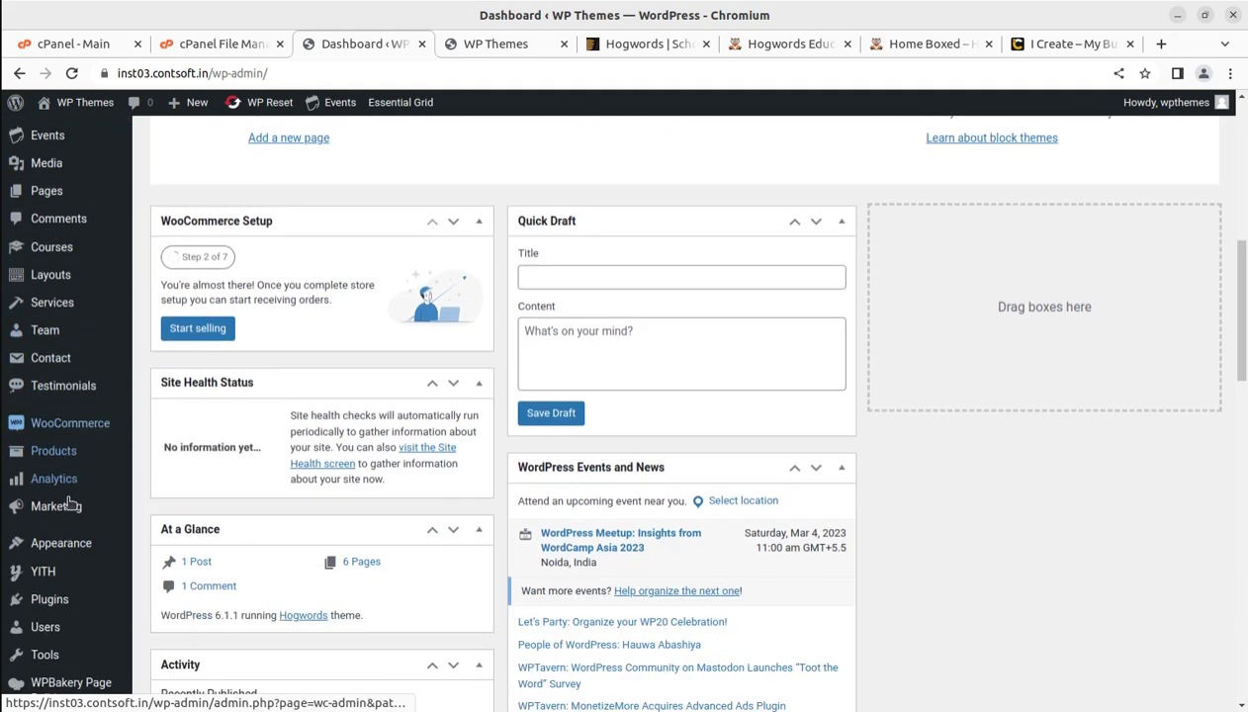
Open the theme's Install Demo Data page and import the whole demo-site content with every element except Regenerate thumbnails
mouse_move(39, 476)
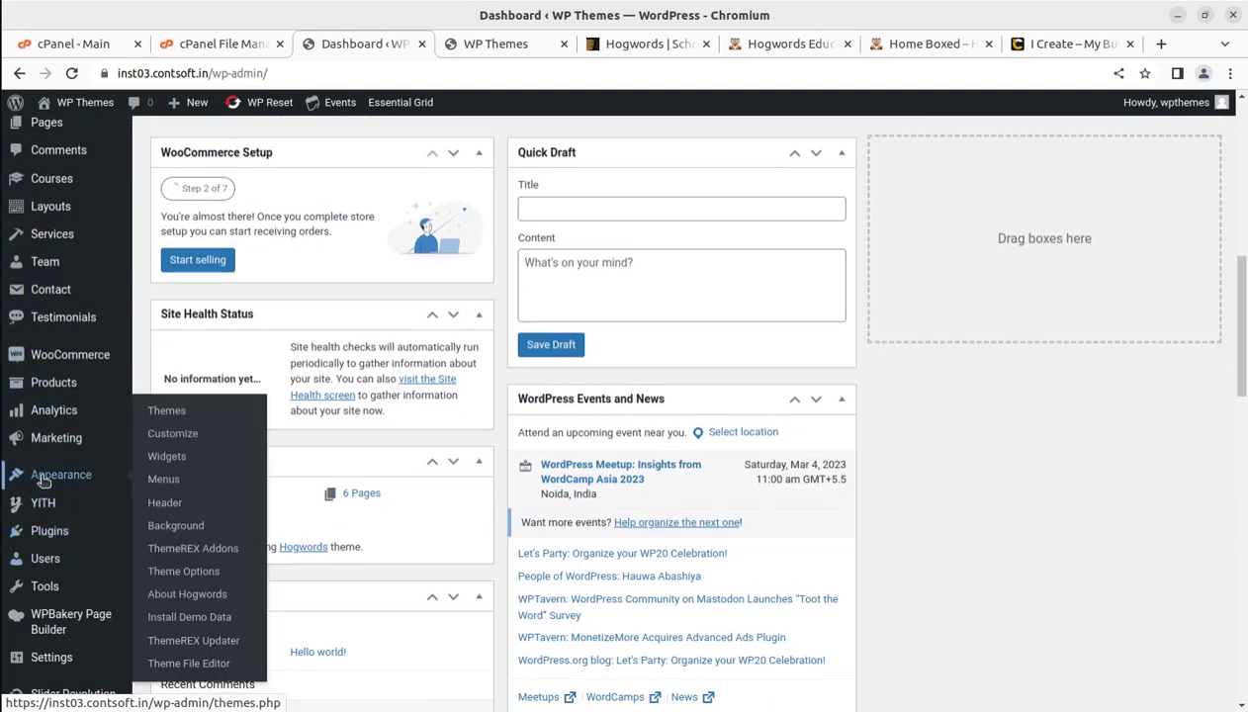
left_click(178, 619)
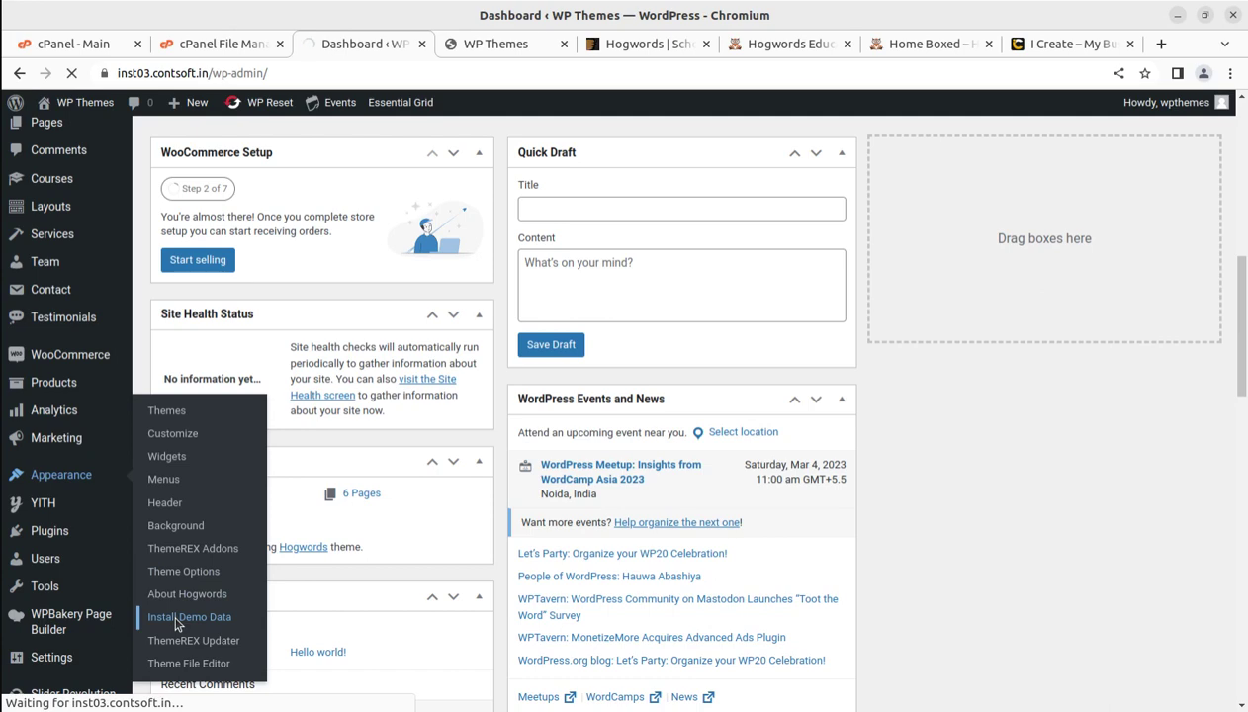
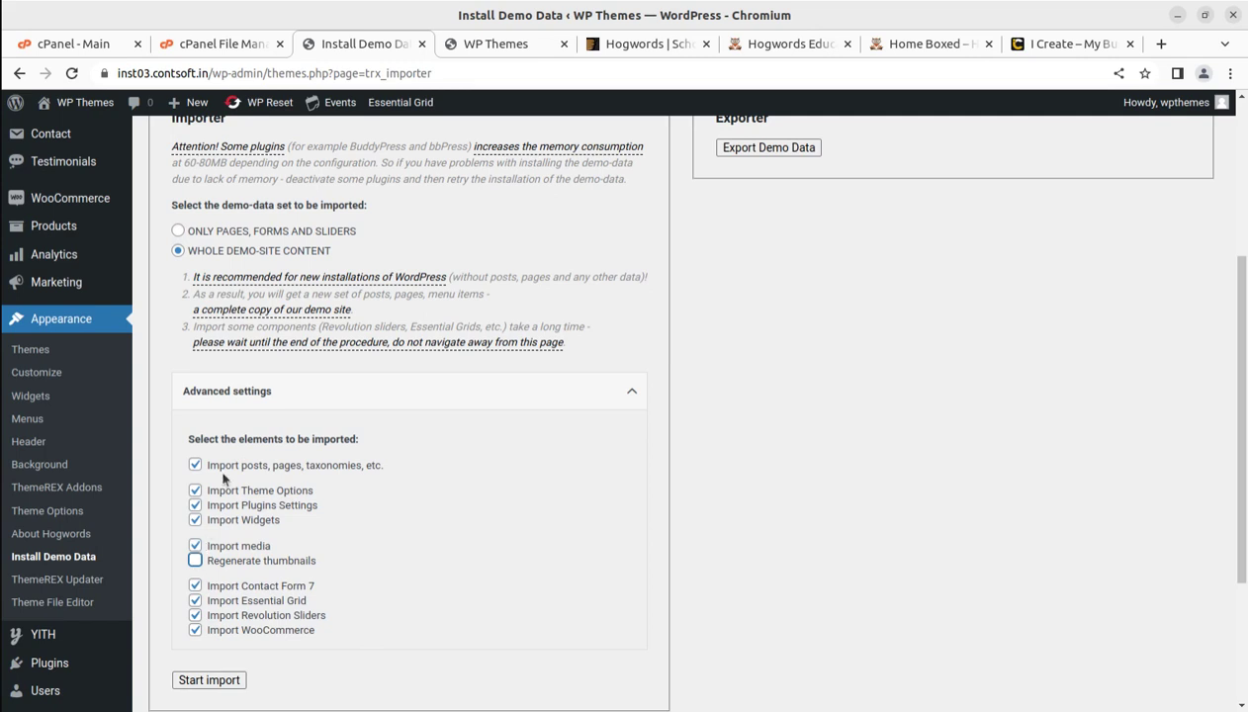
scroll(475, 435, "down", 2)
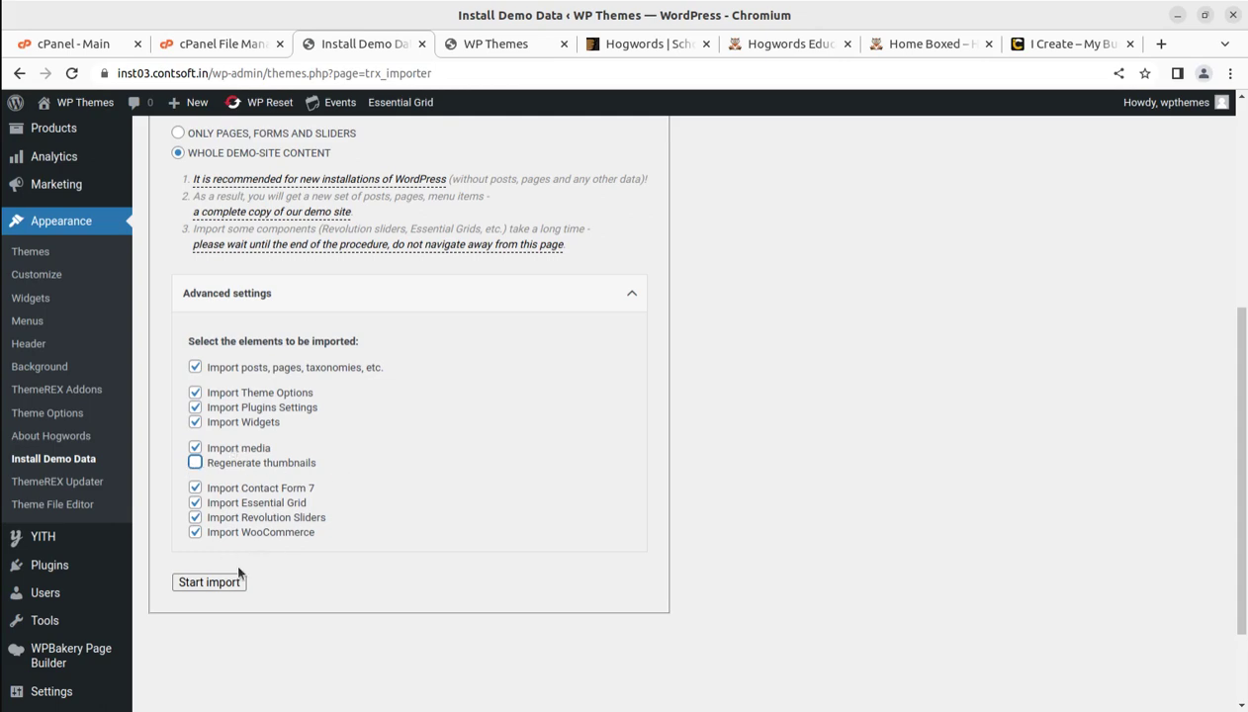
left_click(209, 582)
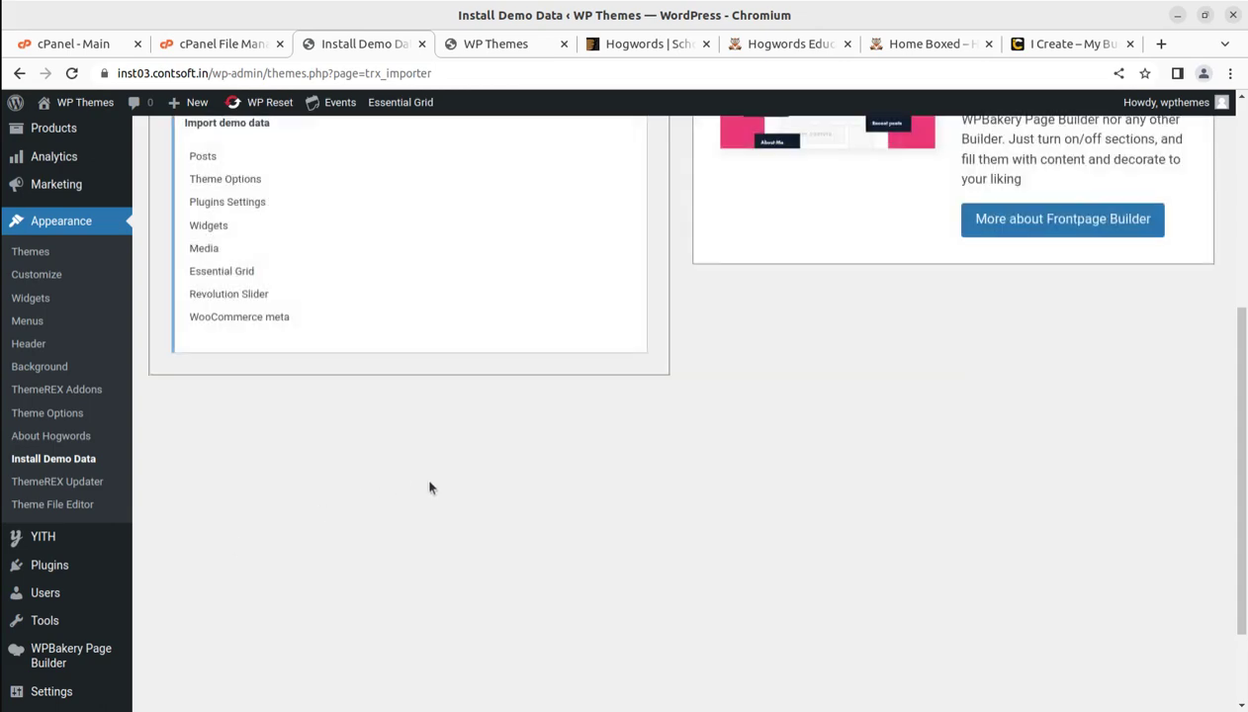
scroll(429, 484, "up", 4)
scroll(429, 484, "down", 3)
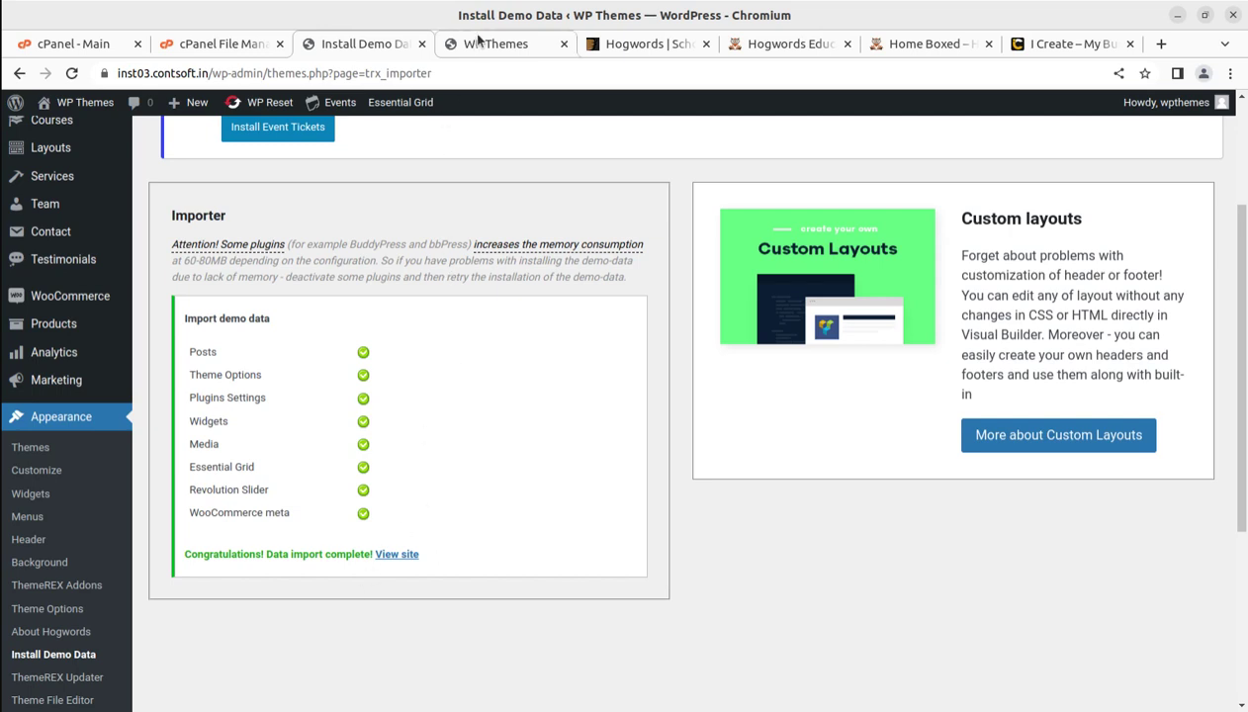
View the site's front end, examine the home page down to the course cards, and reload it
left_click(463, 46)
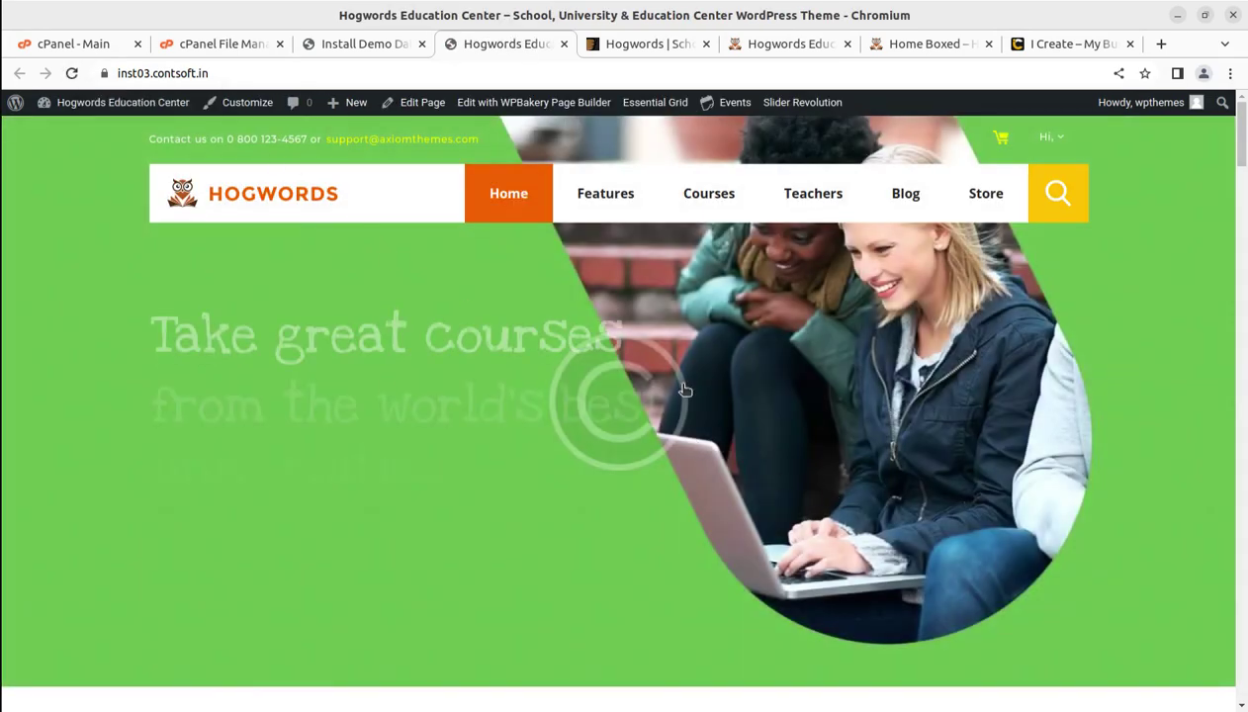
scroll(697, 361, "down", 1)
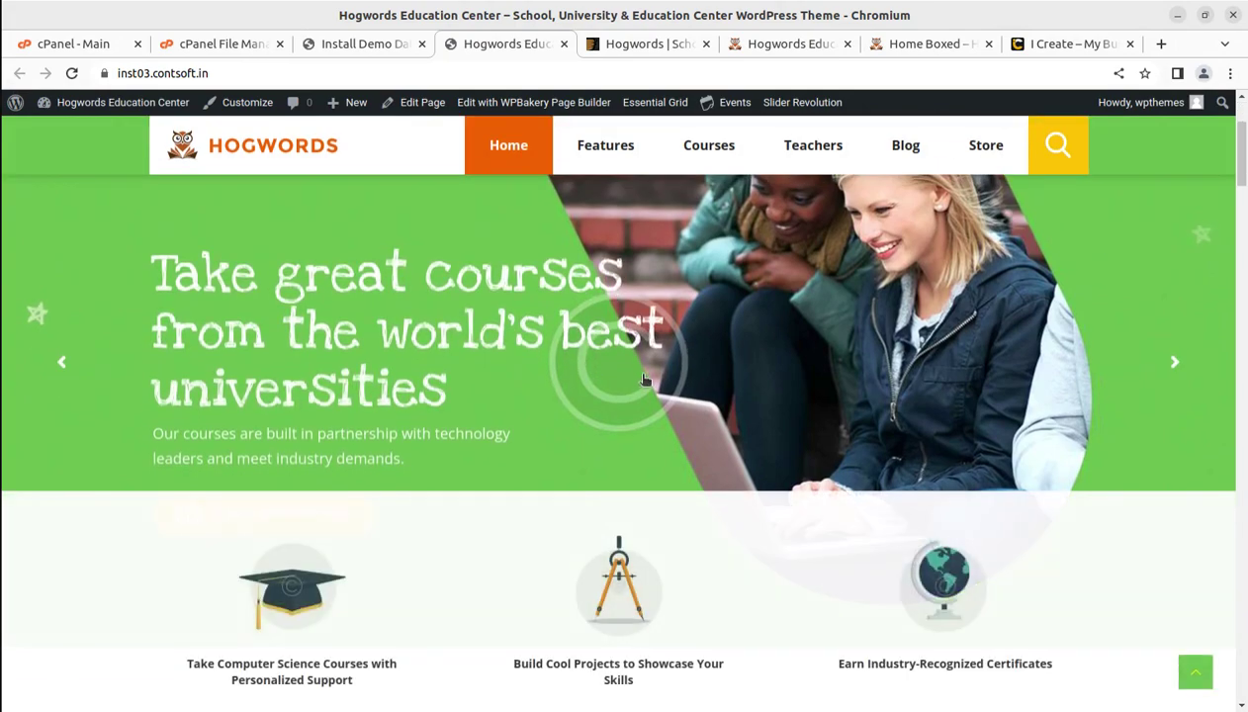
scroll(593, 428, "down", 8)
scroll(624, 419, "down", 5)
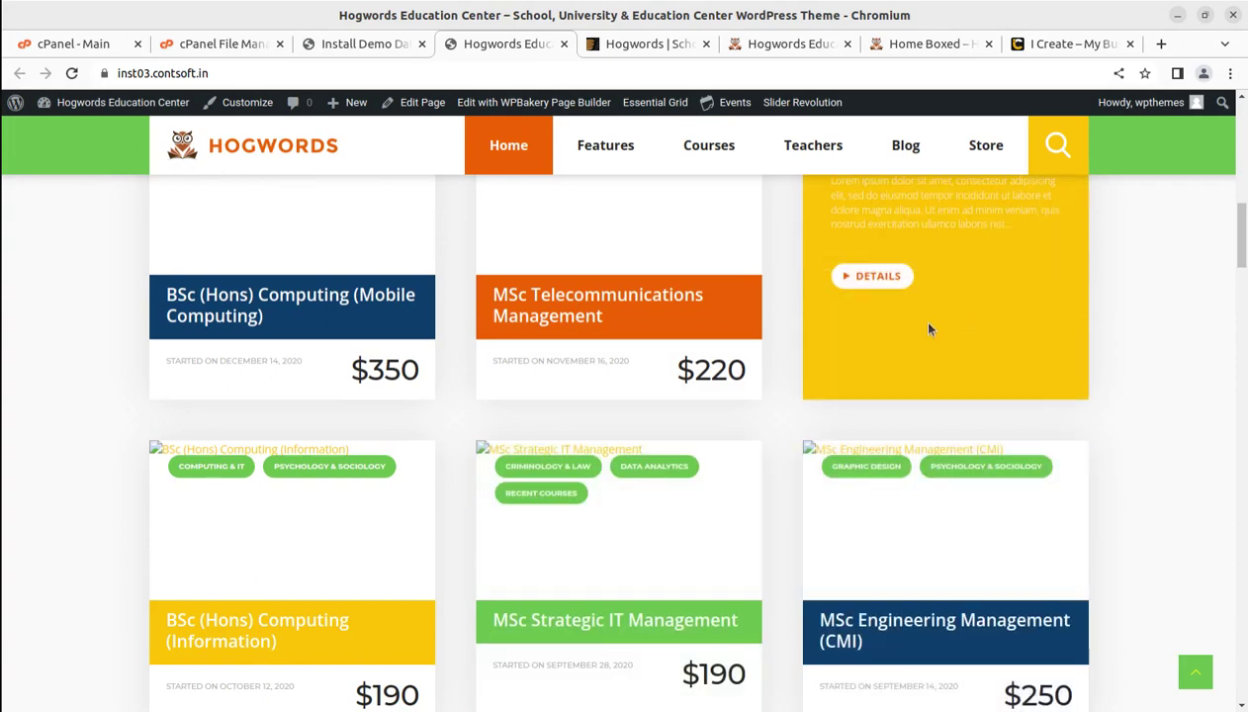
scroll(928, 326, "up", 3)
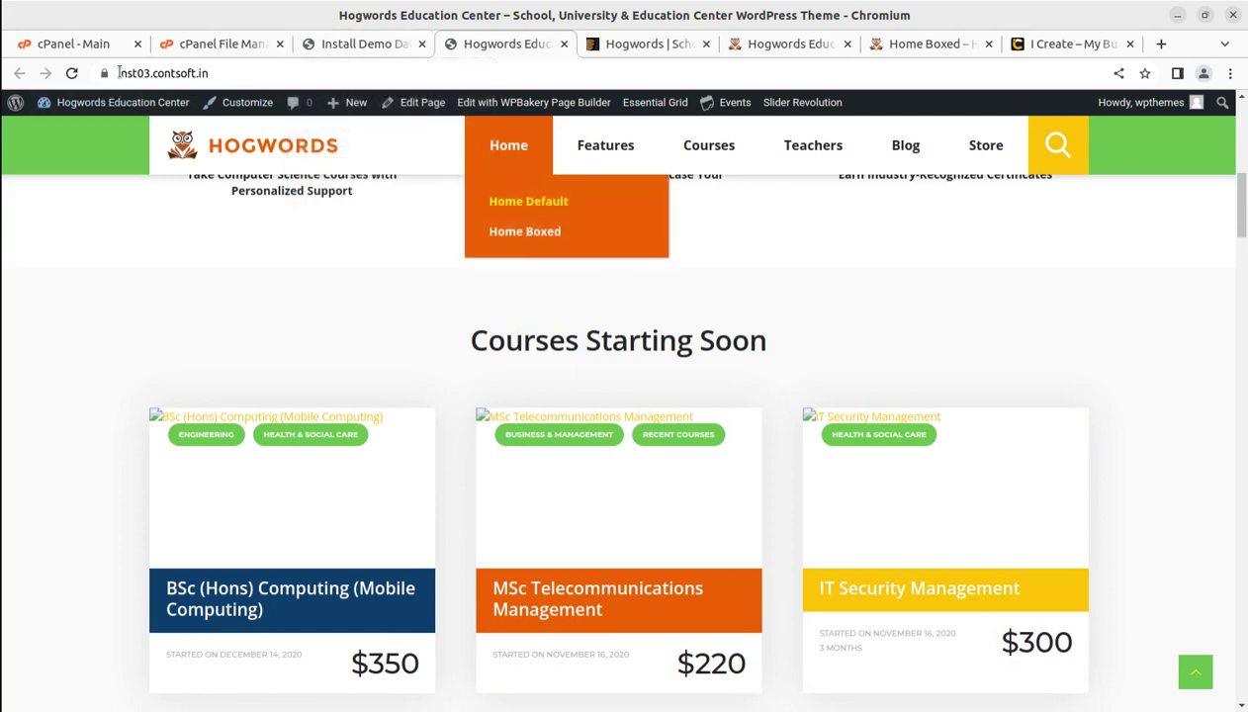
left_click(72, 73)
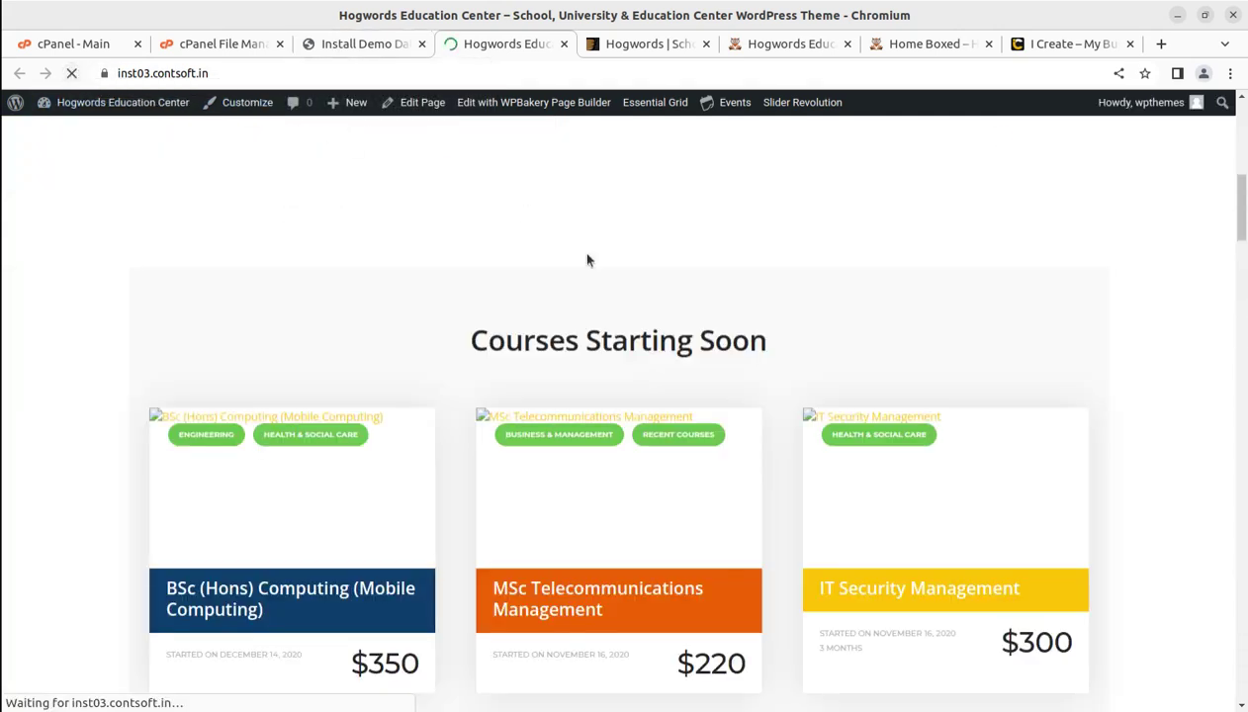
Reopen the Install Demo Data page, choose the whole demo-site content, accept the data erasure warning and expand the advanced settings
left_click(361, 43)
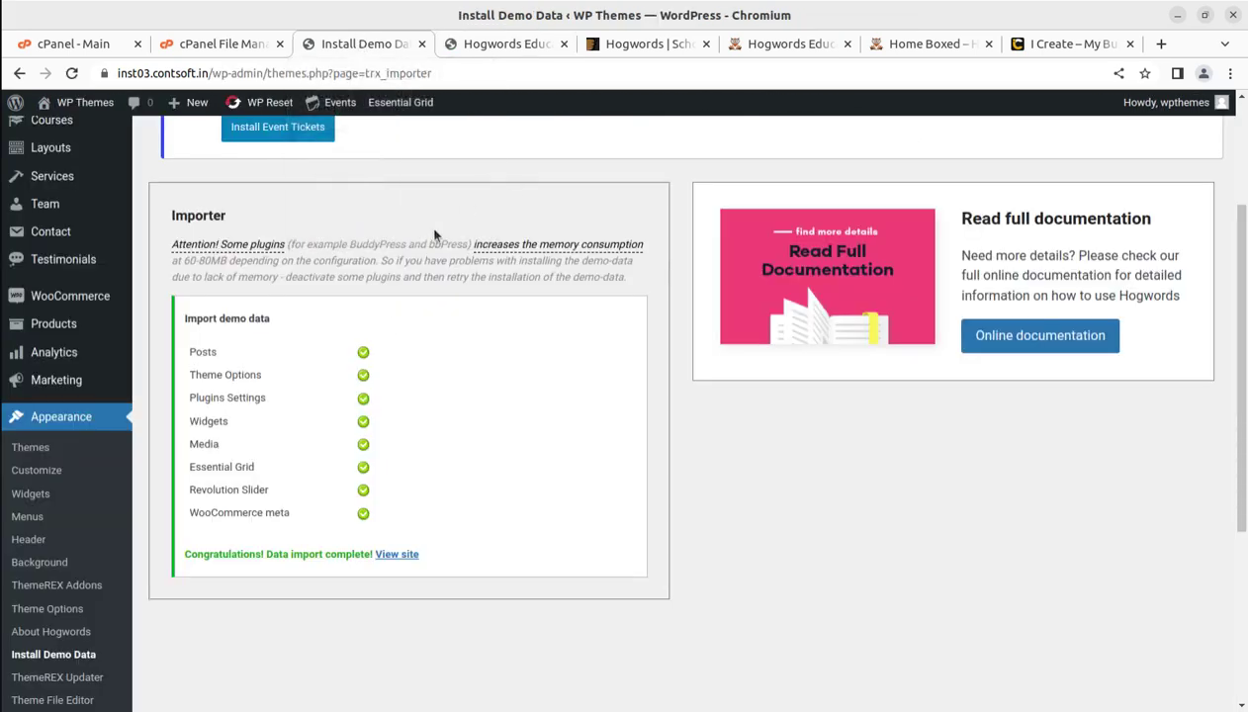
scroll(387, 317, "up", 3)
scroll(425, 311, "down", 4)
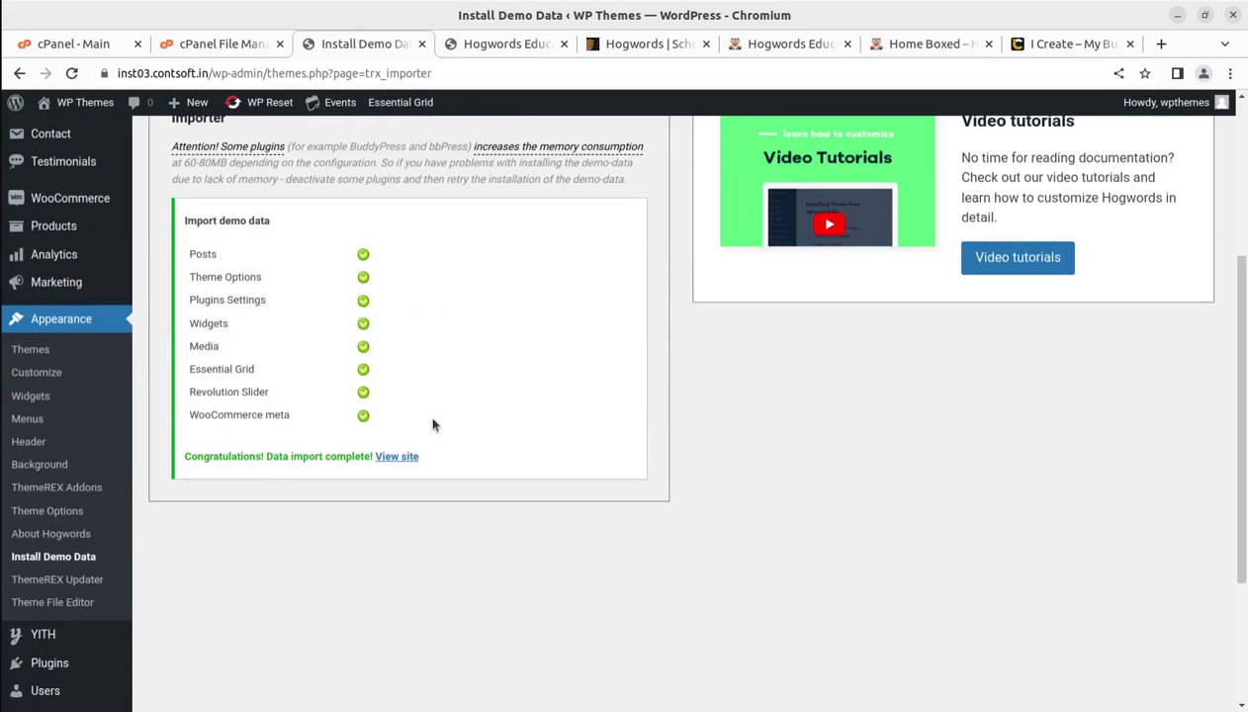
left_click(31, 564)
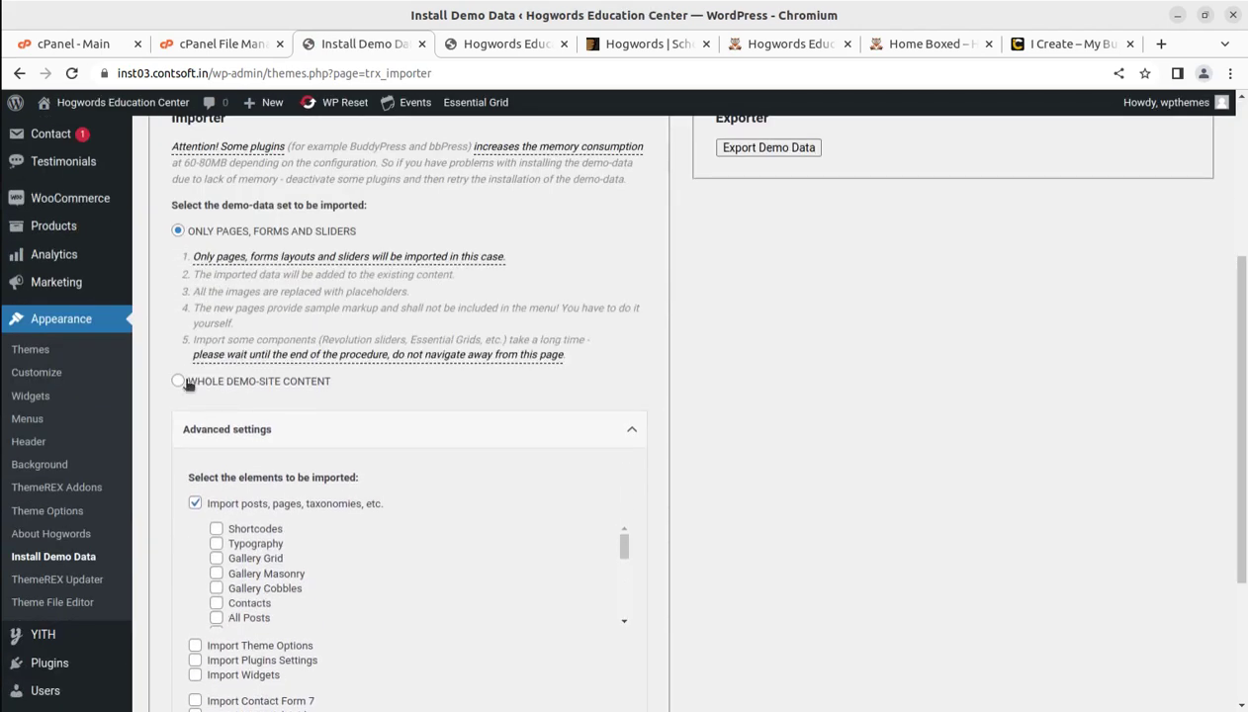
left_click(179, 382)
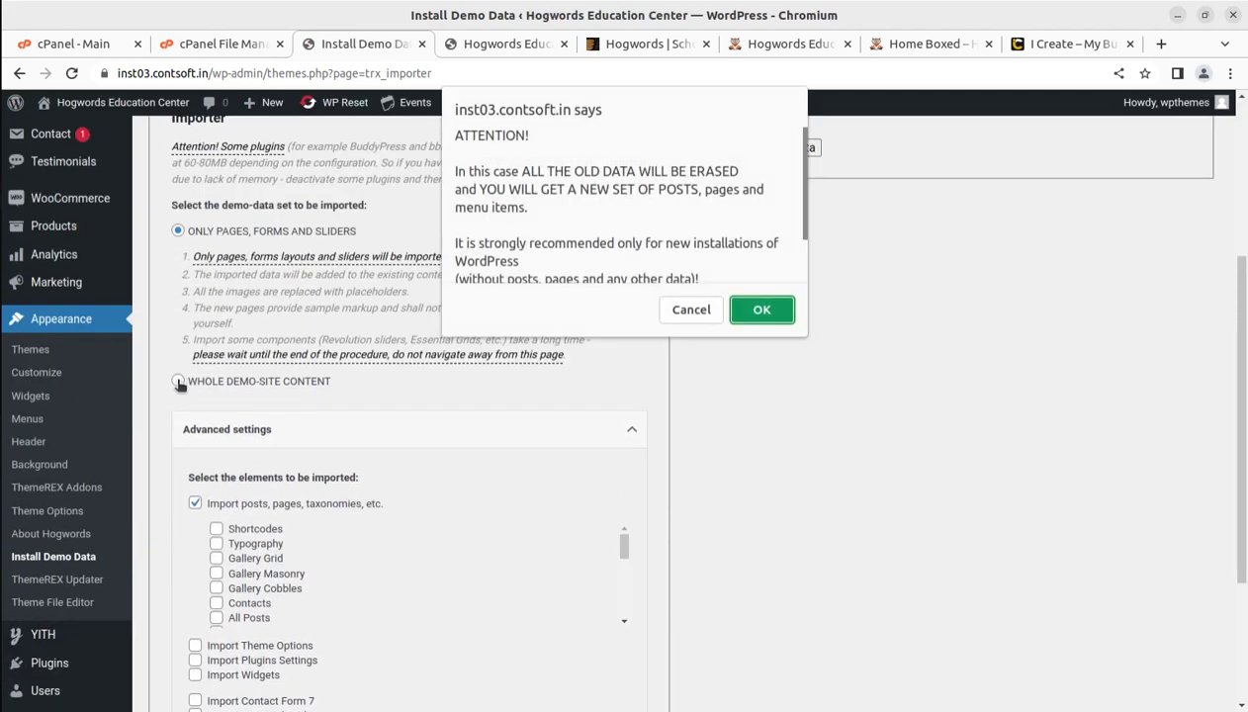
left_click(761, 309)
left_click(542, 395)
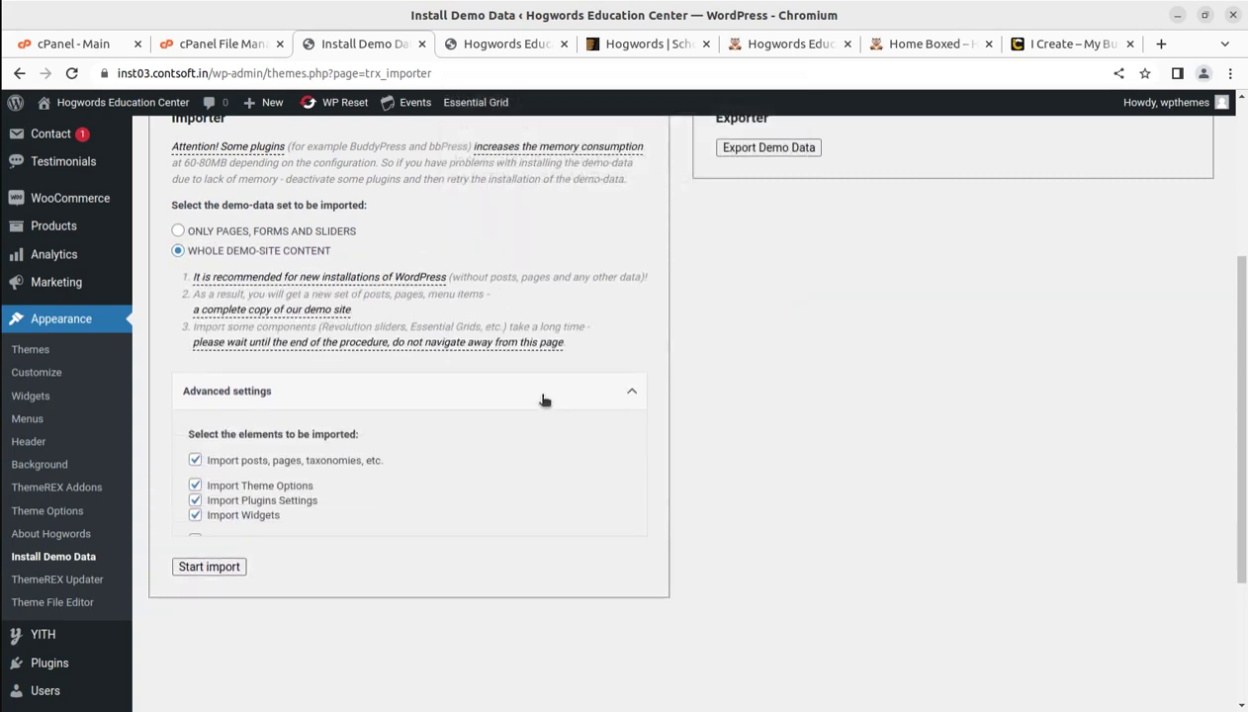
Exclude every element from the demo import except Regenerate thumbnails
left_click(195, 464)
left_click(196, 490)
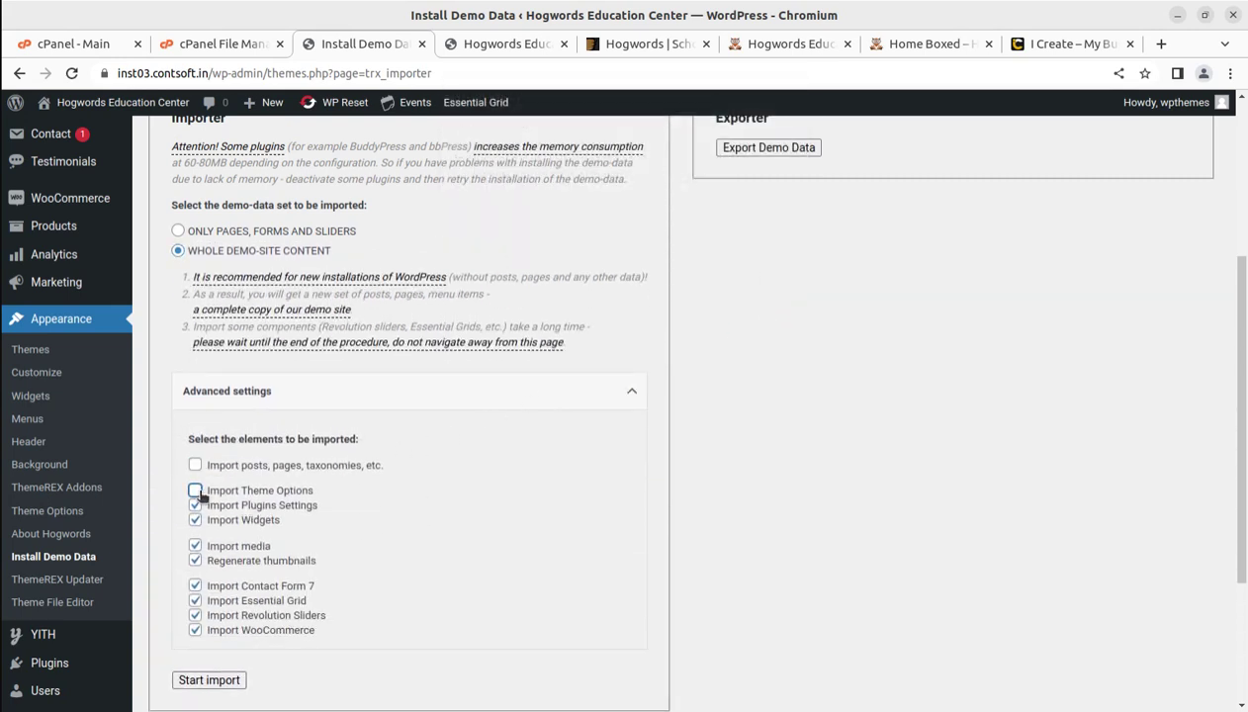
left_click(195, 505)
left_click(195, 520)
left_click(195, 546)
left_click(194, 585)
left_click(195, 600)
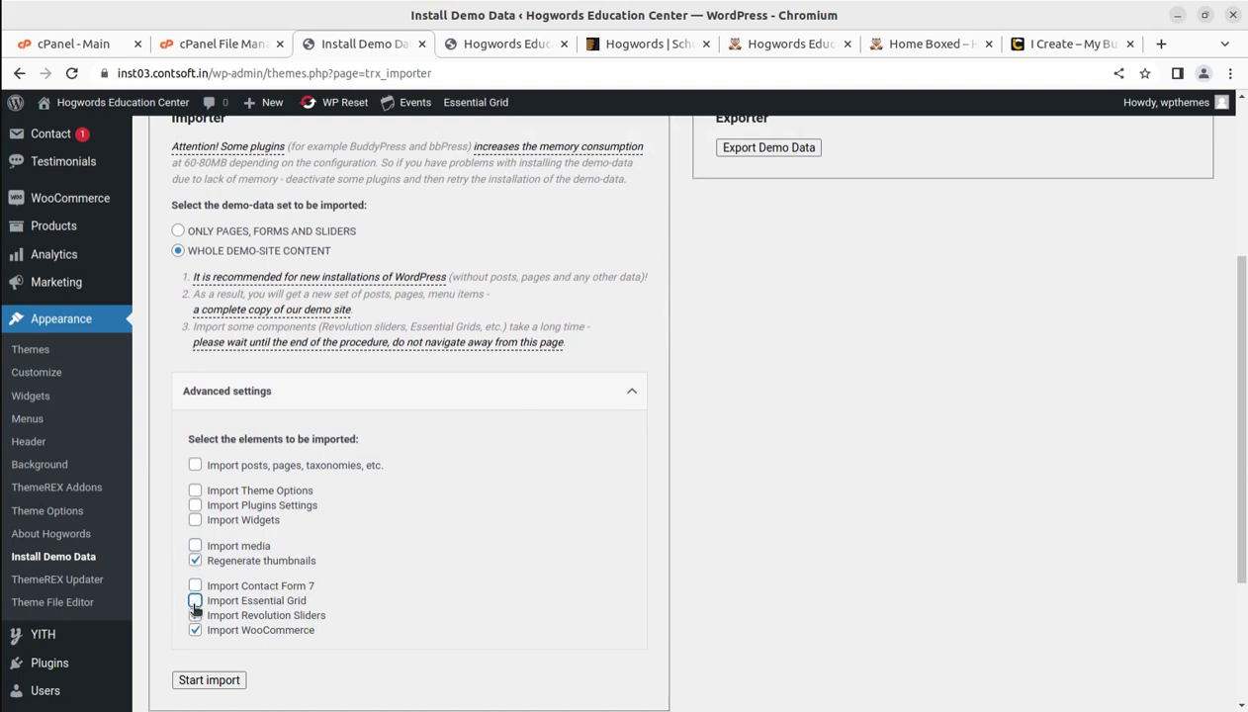
left_click(195, 615)
left_click(194, 629)
scroll(538, 504, "down", 3)
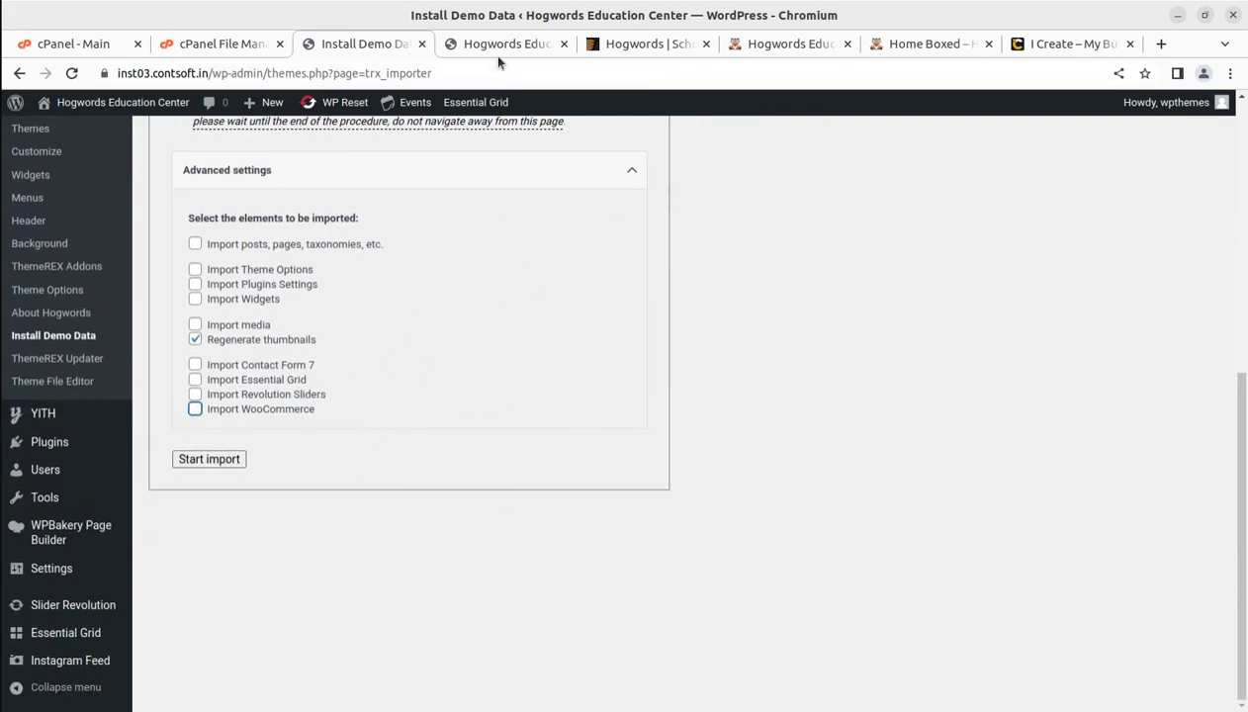
Check the course card images on the front end and start the import that regenerates the thumbnails
left_click(527, 44)
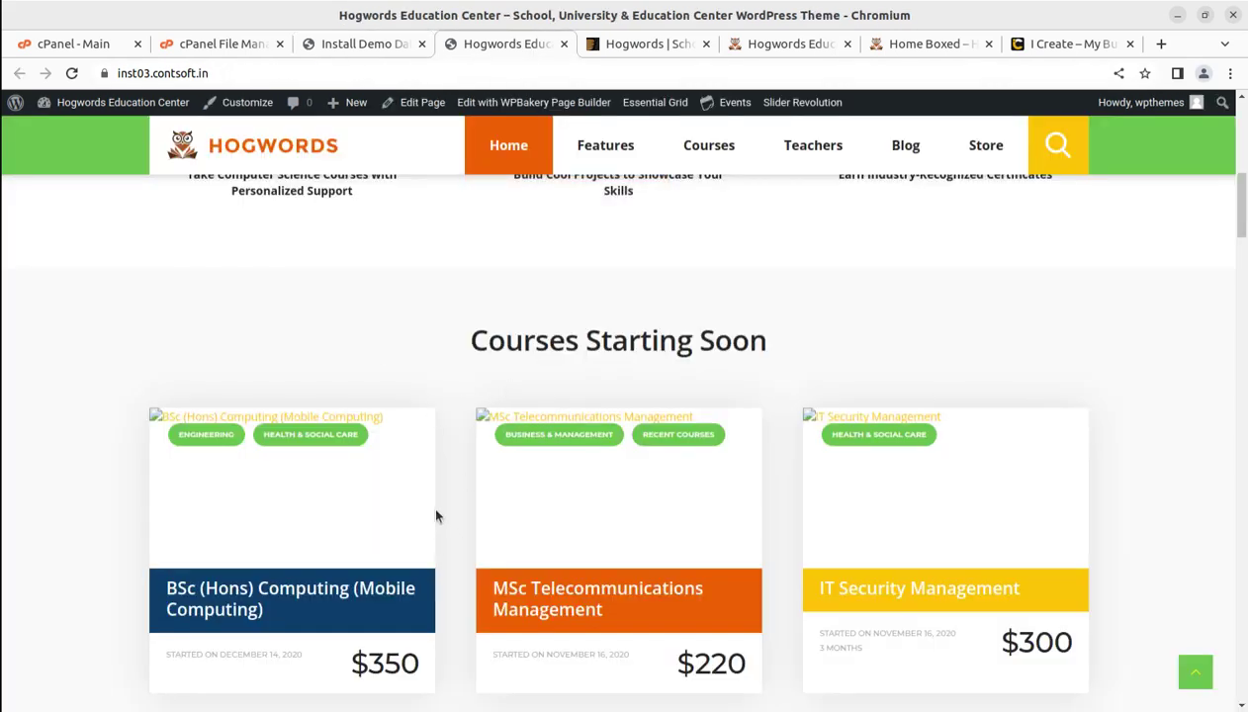
left_click(350, 45)
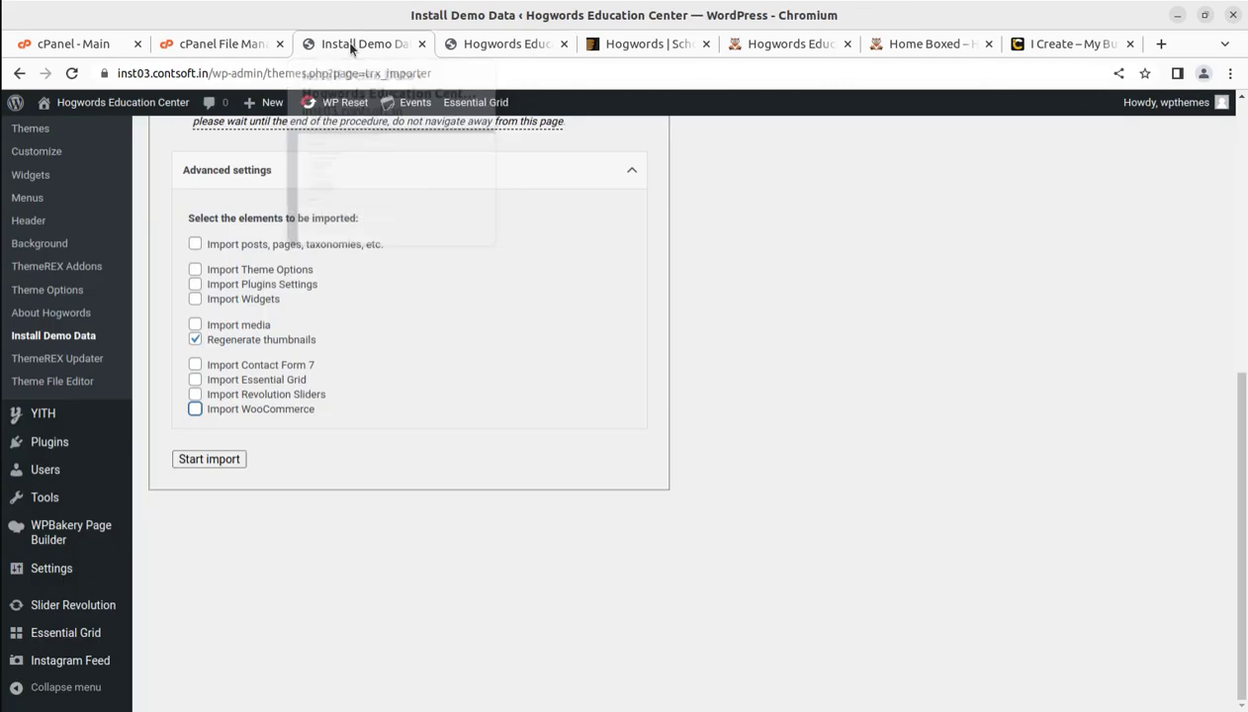
left_click(220, 458)
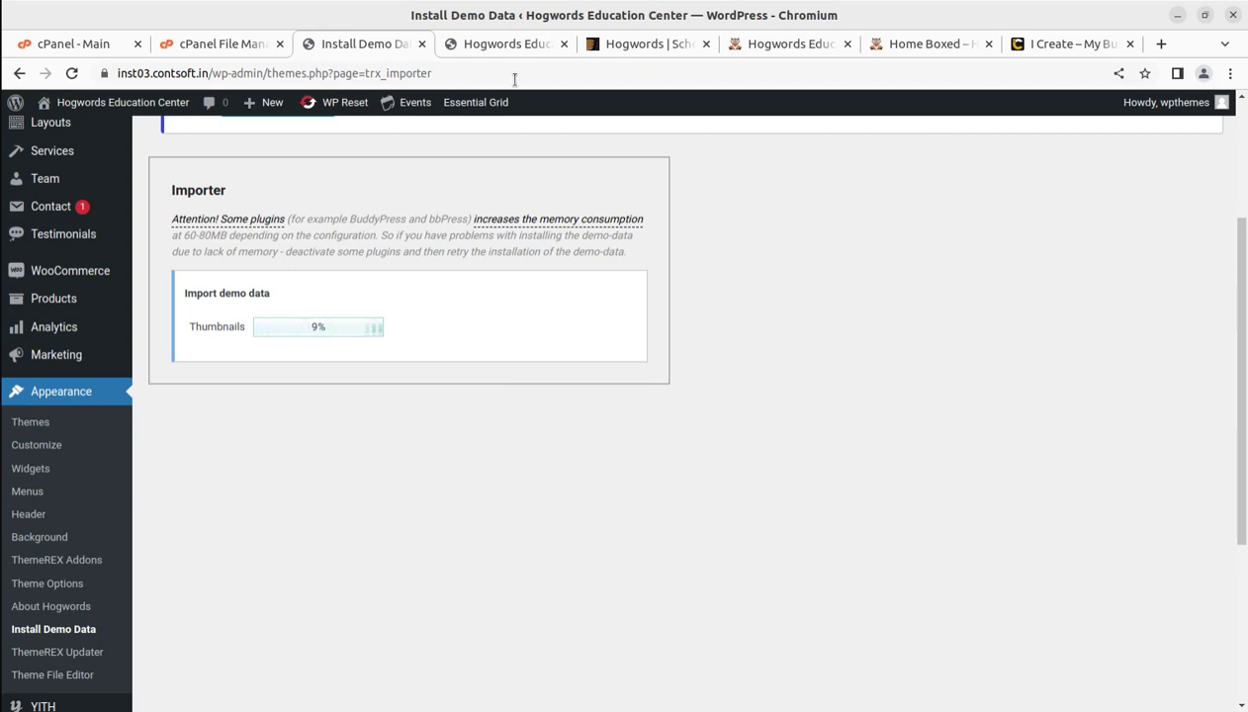
View the front end's home page again and examine the slider, feature icons and course card images
left_click(506, 43)
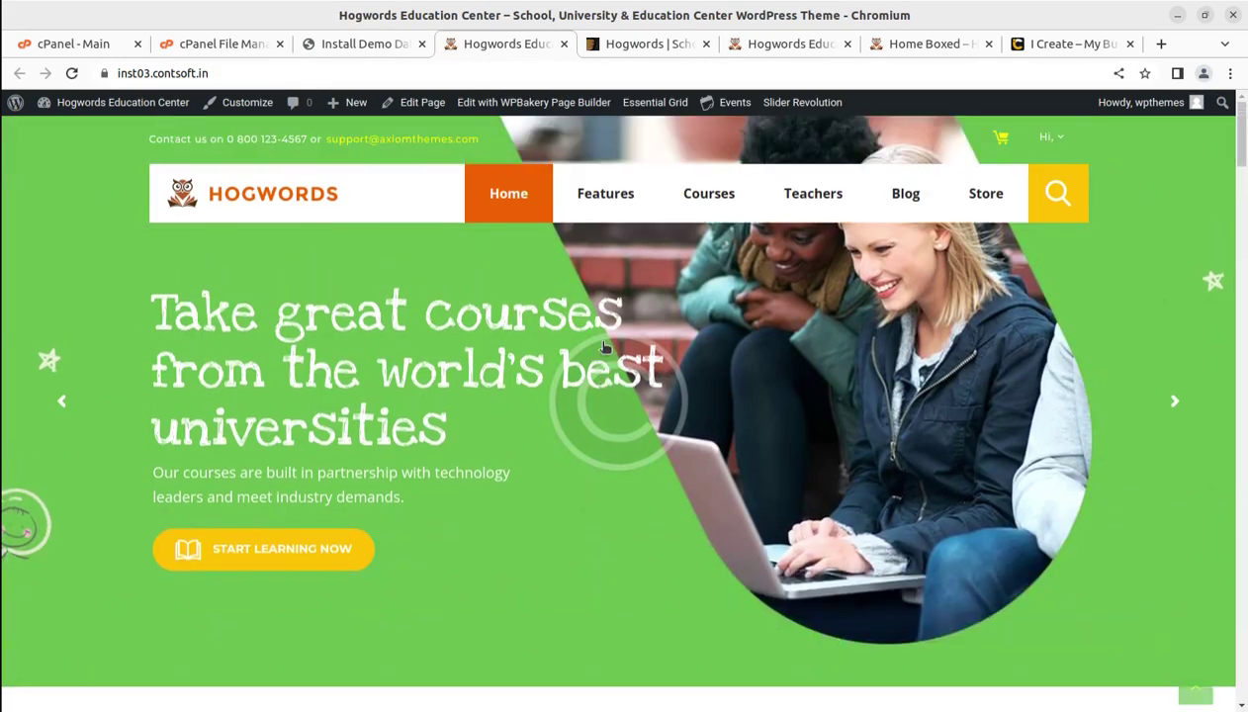
scroll(535, 409, "down", 5)
scroll(485, 404, "up", 5)
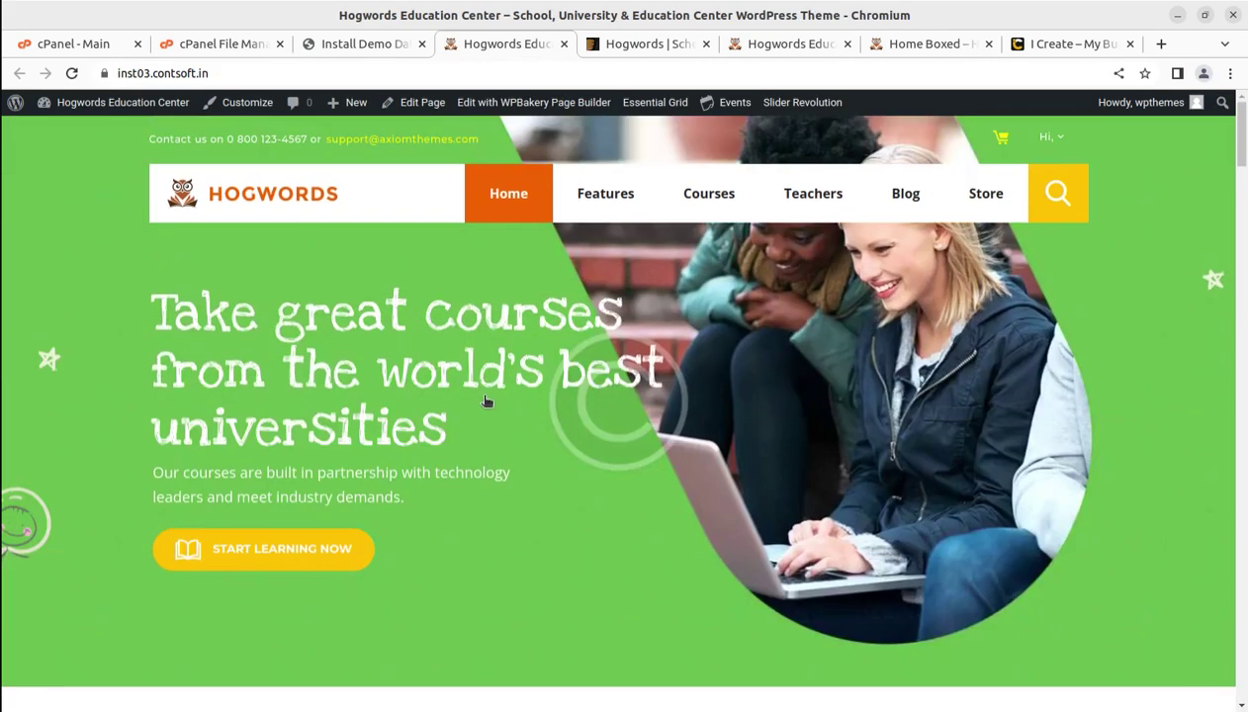
scroll(860, 388, "down", 5)
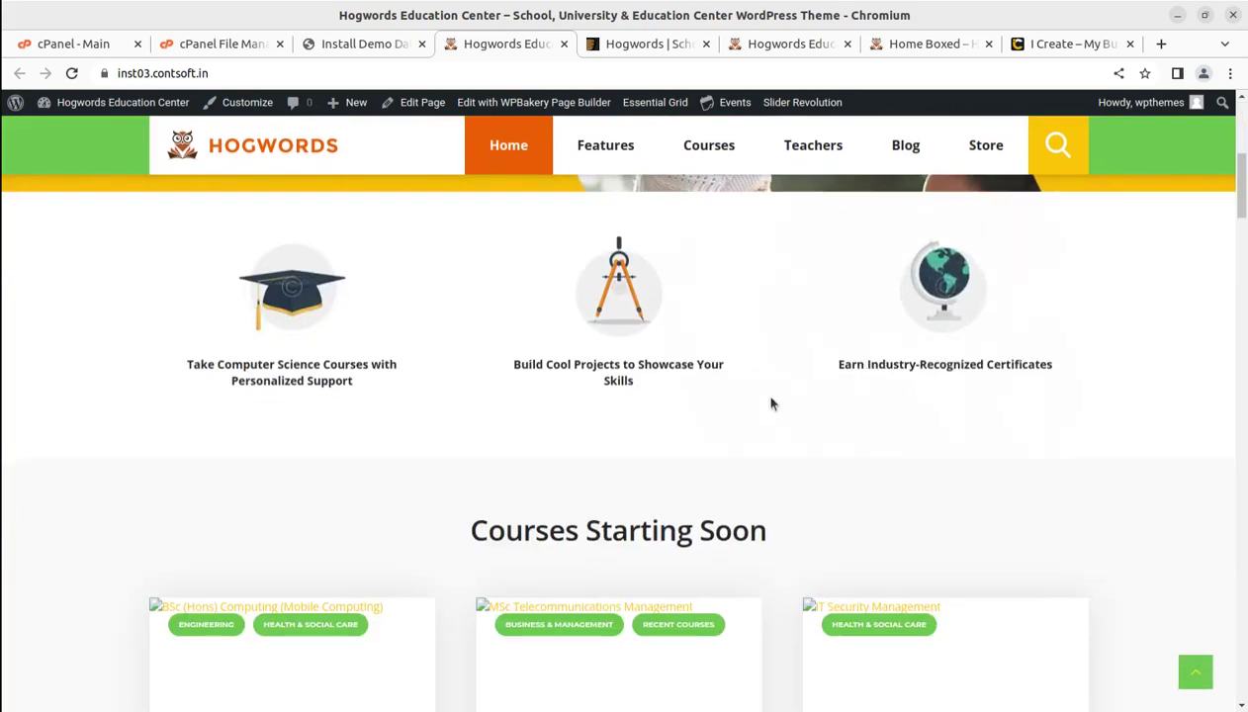
scroll(771, 404, "down", 4)
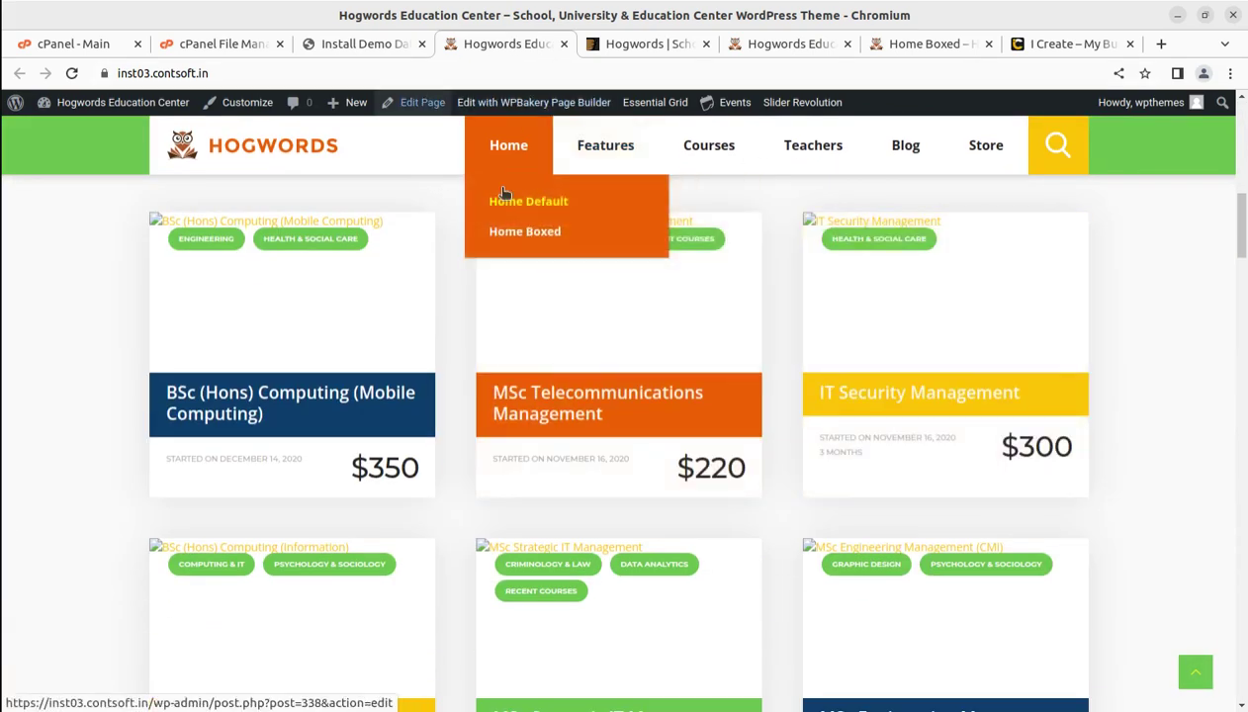
mouse_move(316, 317)
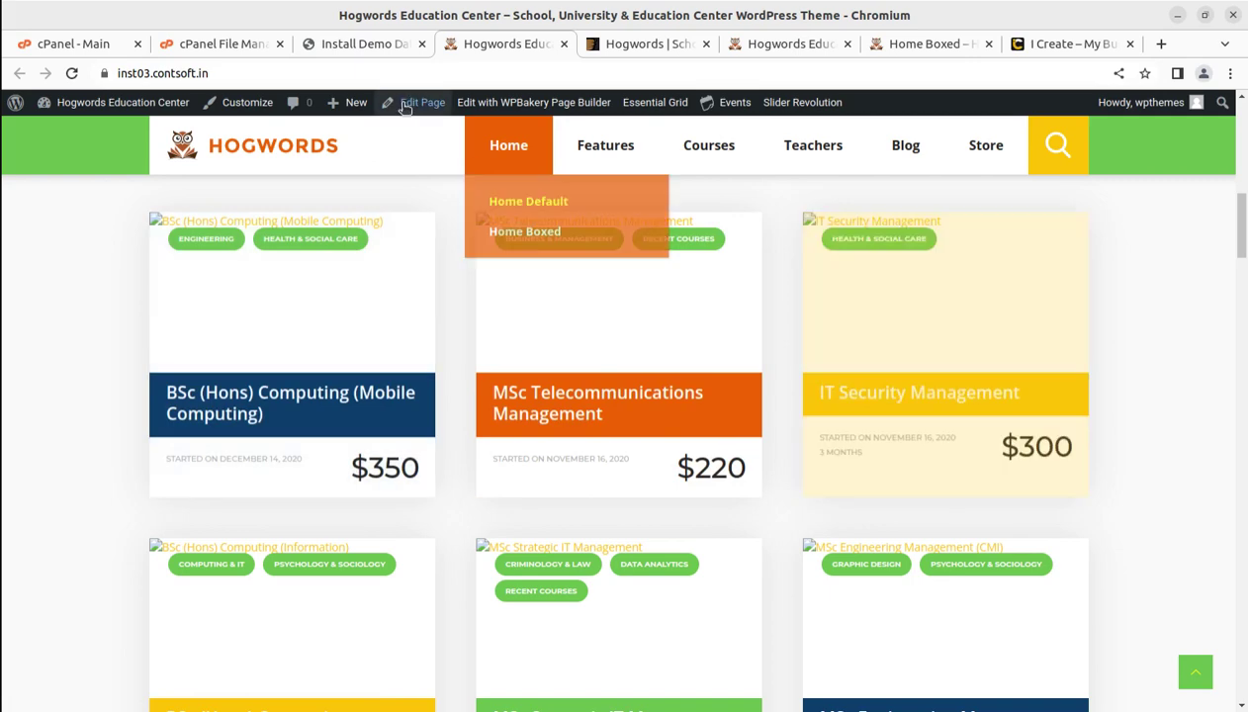
Check the progress of the thumbnail import and open the Media Library in a separate tab
left_click(354, 44)
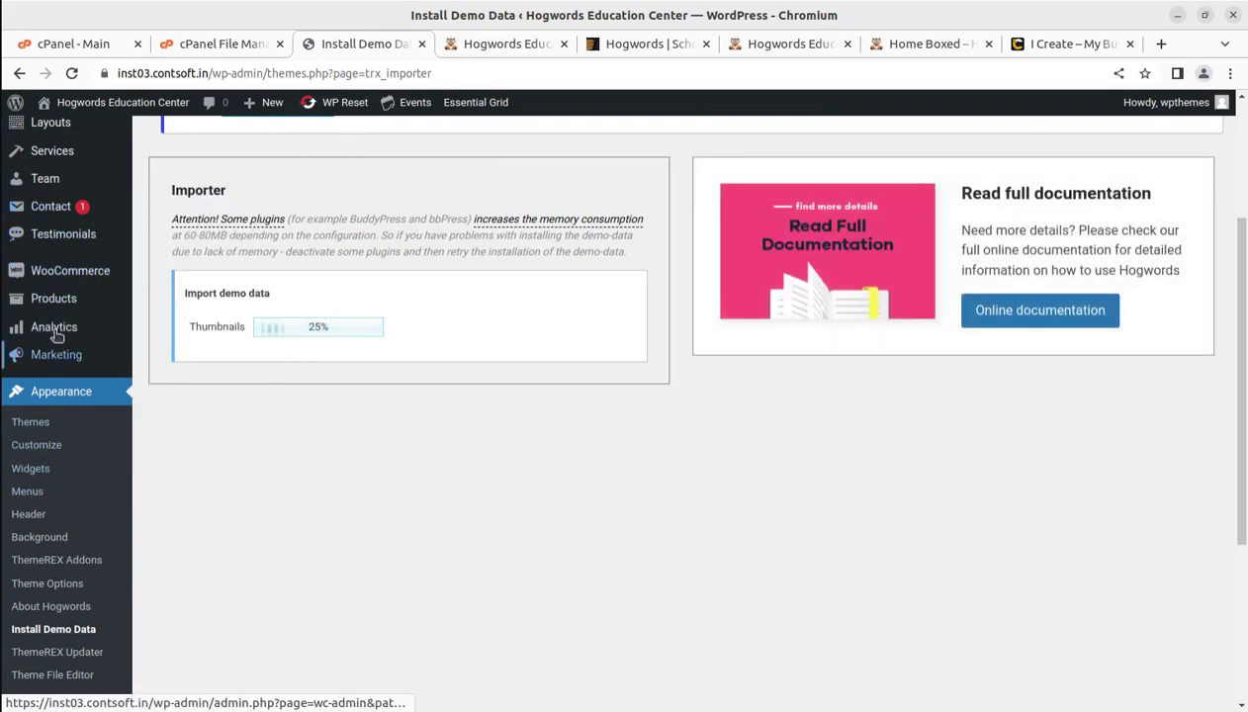
scroll(56, 336, "up", 2)
mouse_move(49, 206)
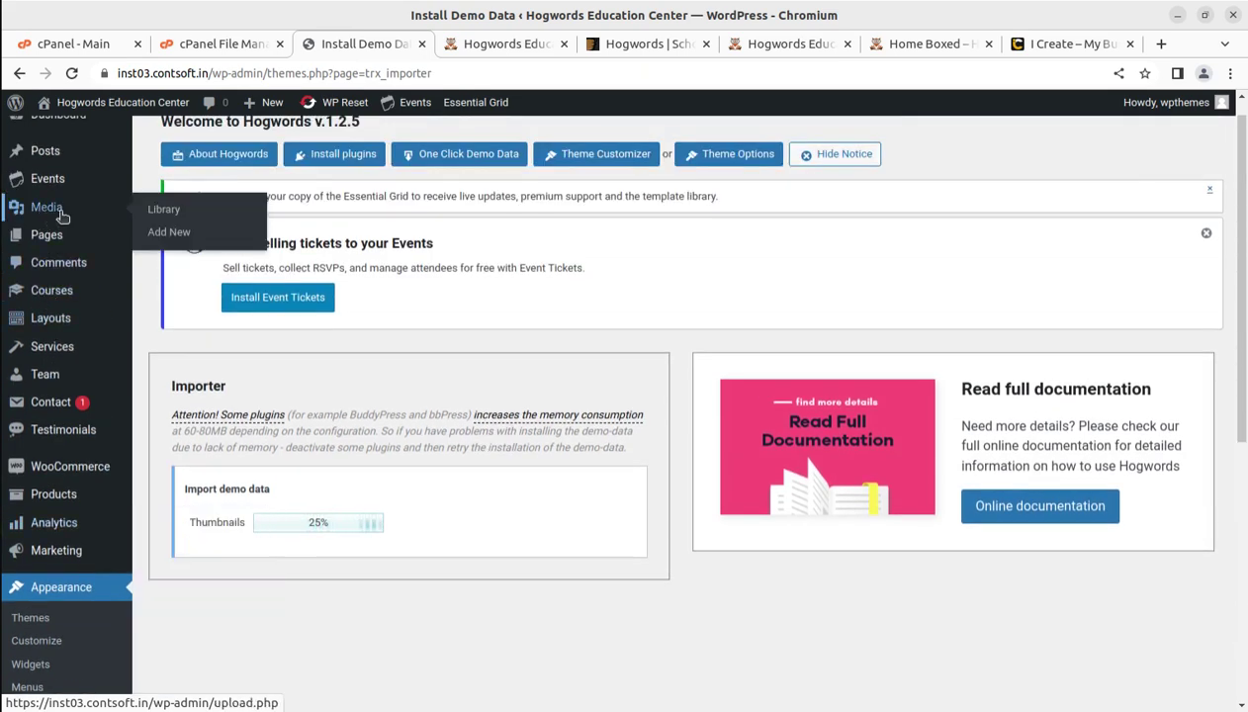
middle_click(147, 214)
left_click(393, 46)
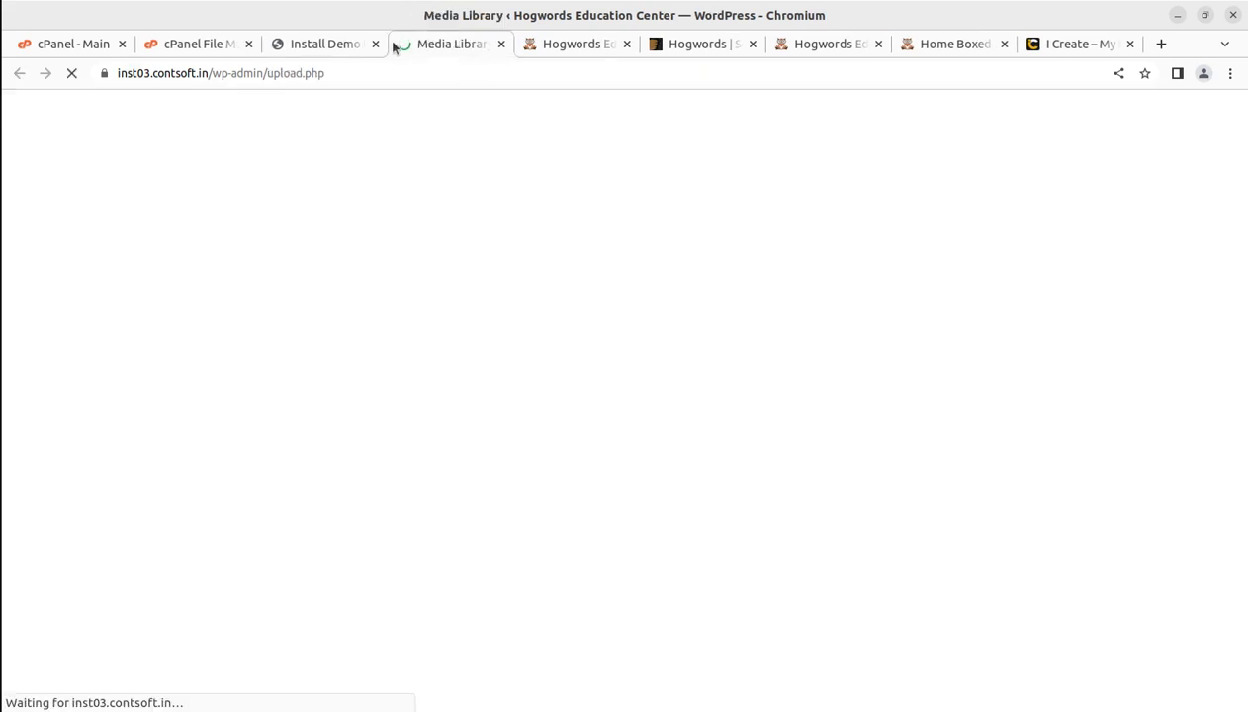
left_click(301, 45)
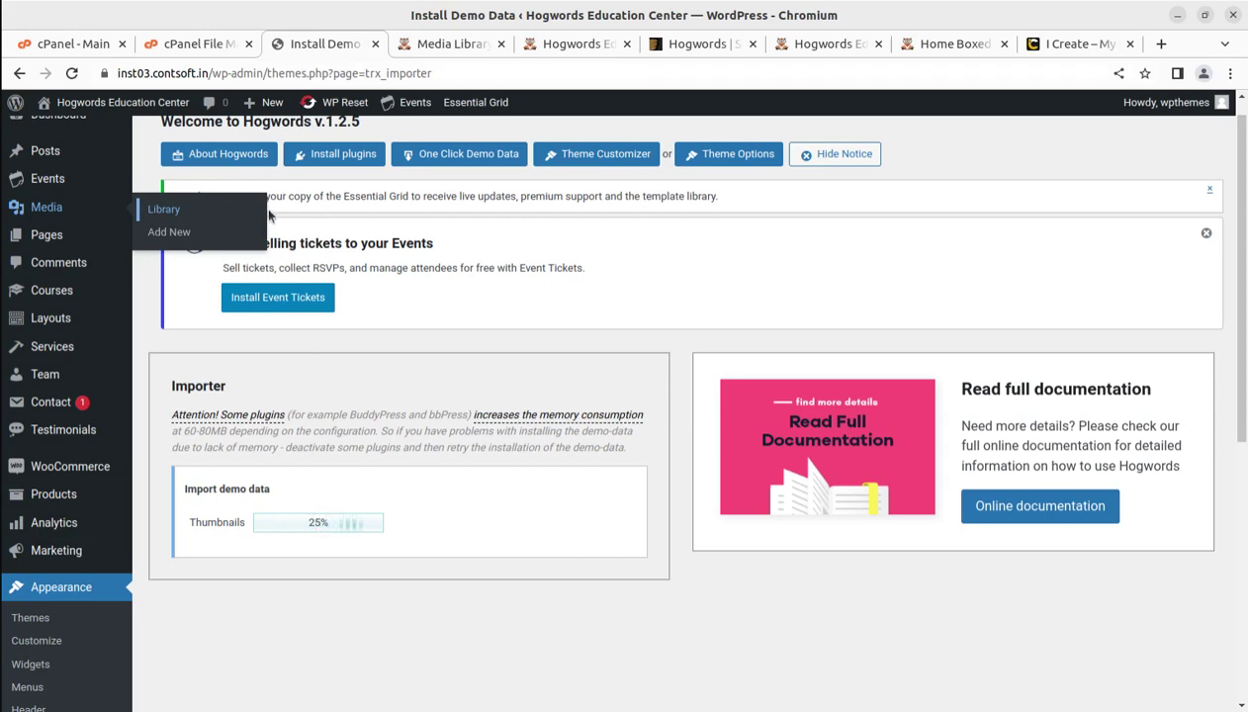
left_click(433, 45)
key("ctrl+6")
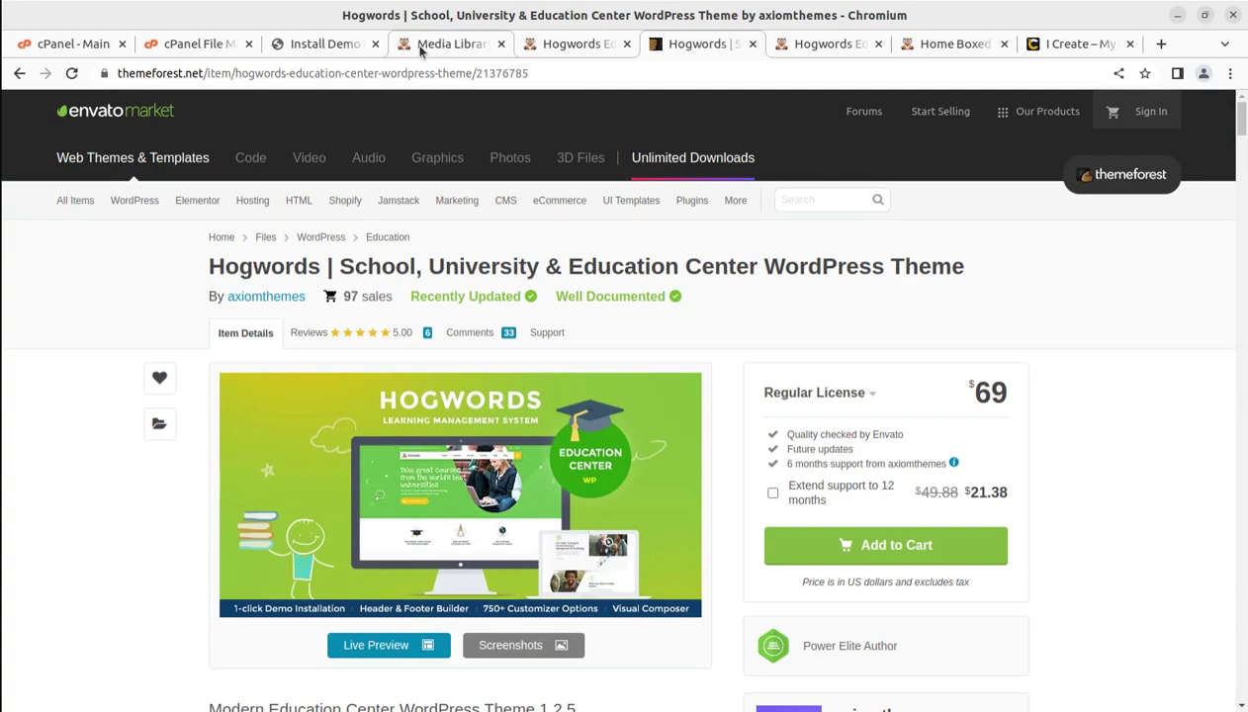
left_click(423, 48)
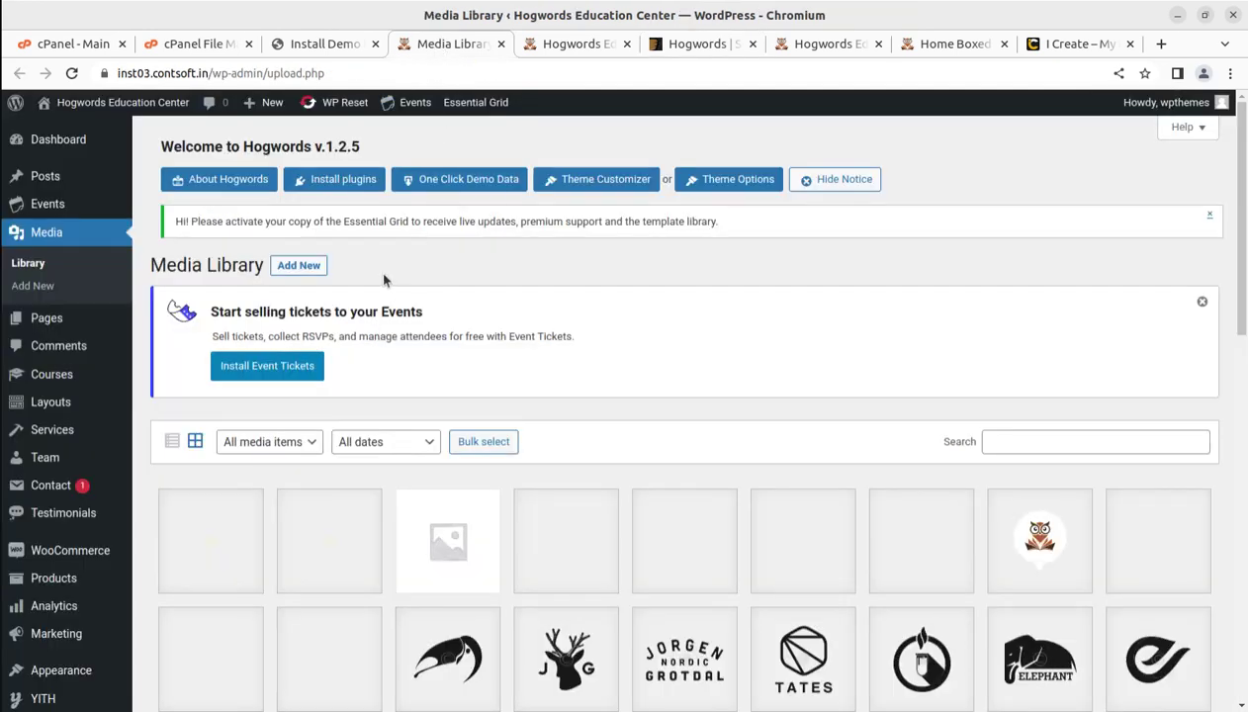
Look through the imported images and logos in the Media Library down to the end of the loaded items
scroll(384, 280, "down", 3)
scroll(682, 400, "down", 3)
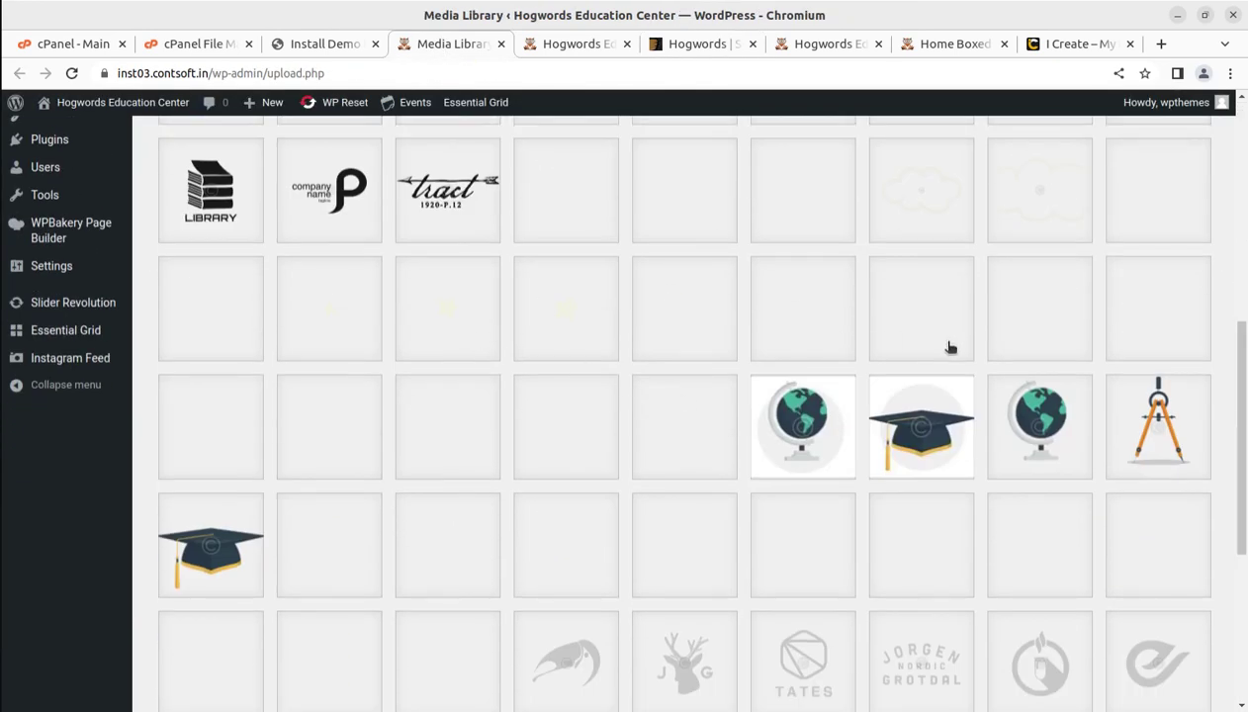
scroll(949, 347, "down", 4)
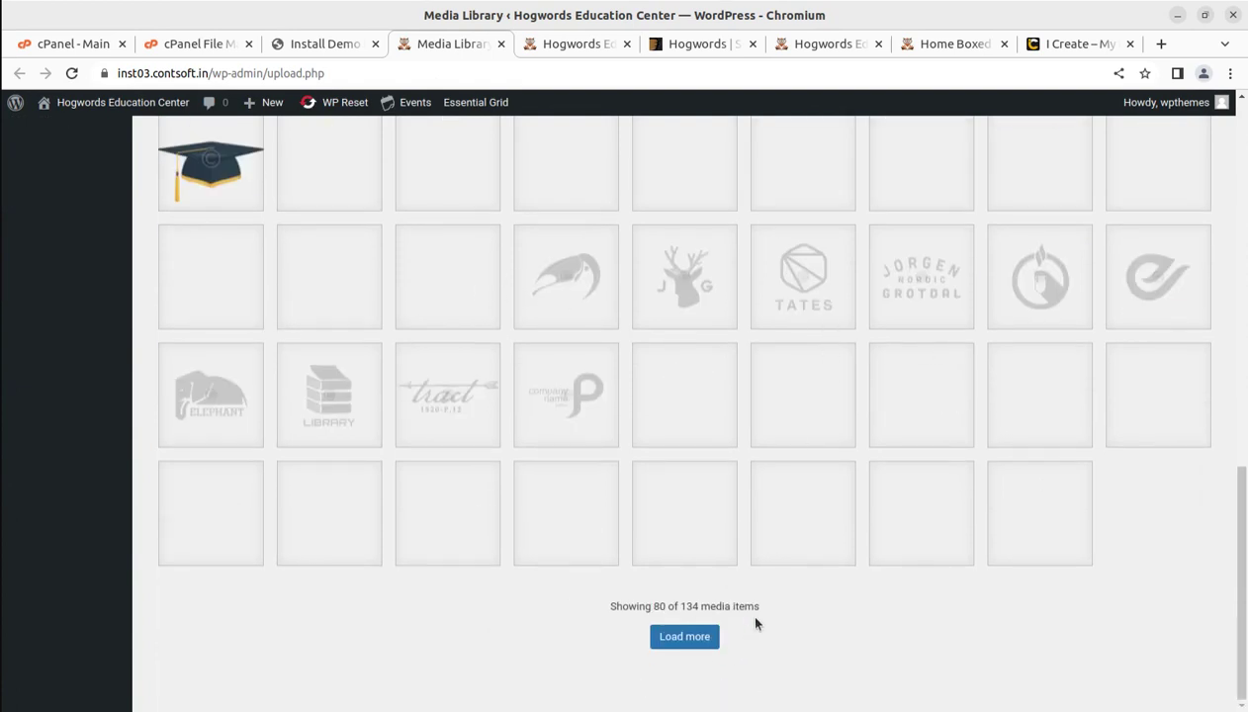
scroll(613, 438, "up", 4)
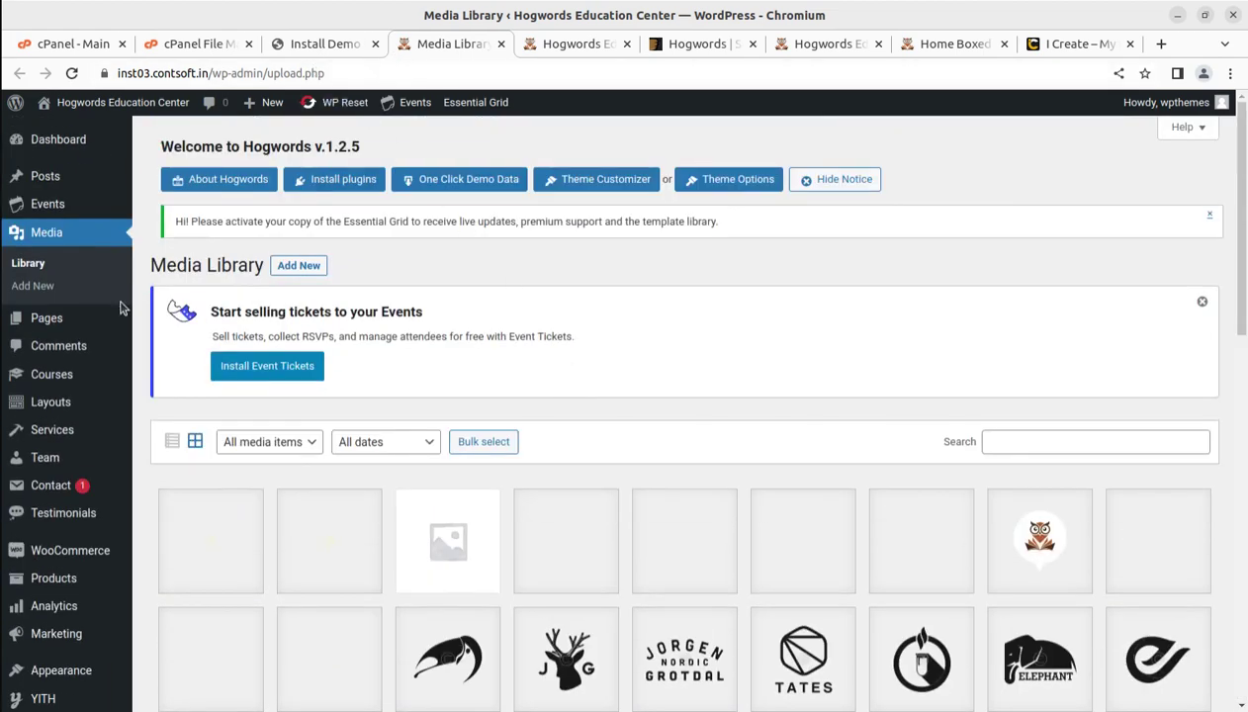
Open the list of all events in the admin area and review the imported entries
mouse_move(51, 202)
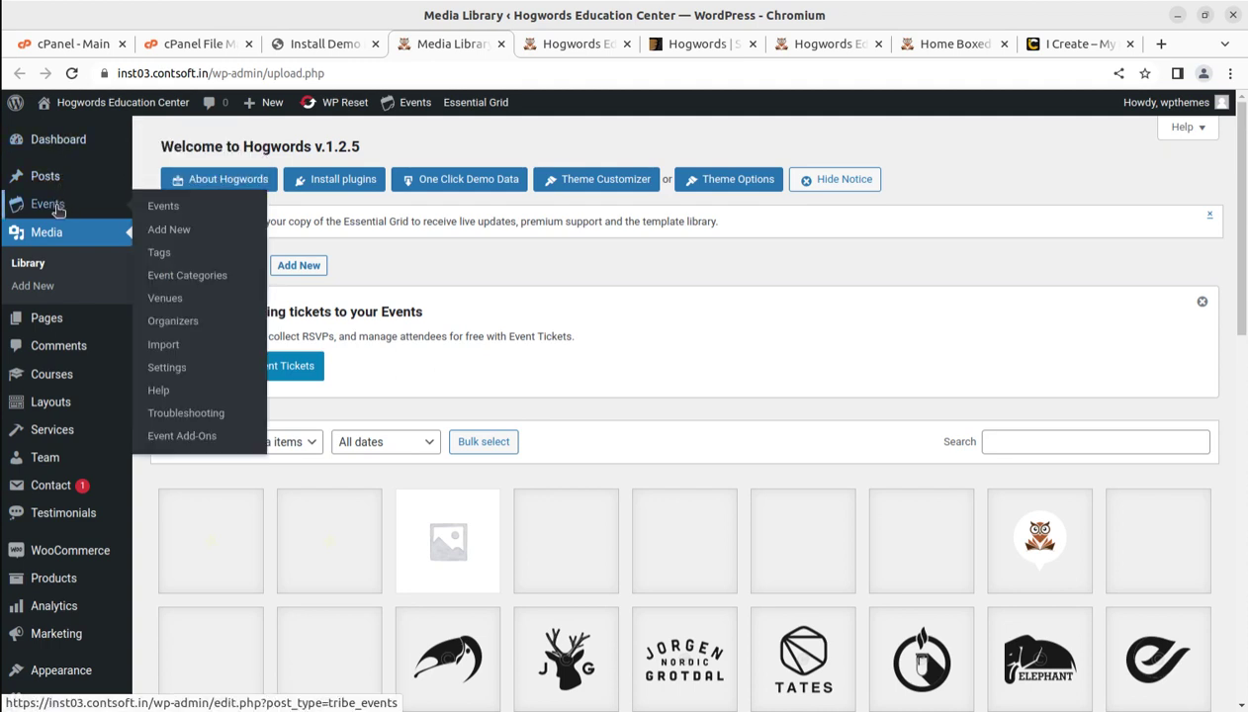
left_click(175, 210)
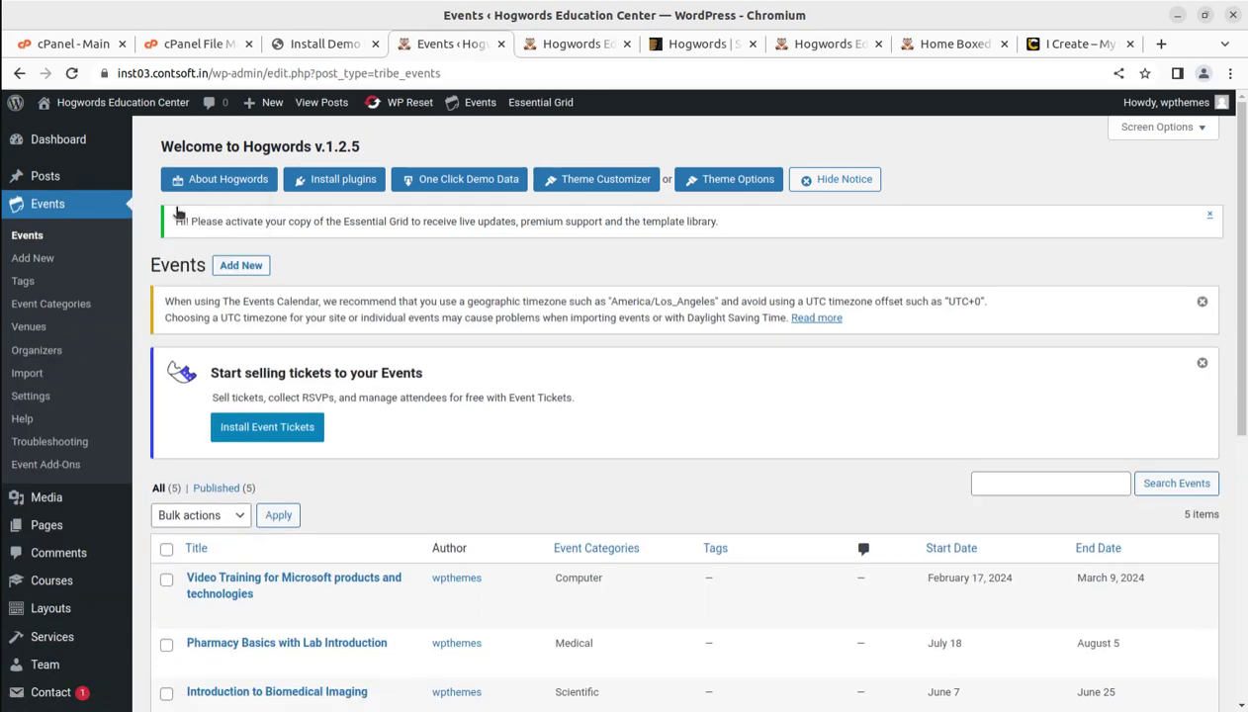
scroll(302, 299, "down", 3)
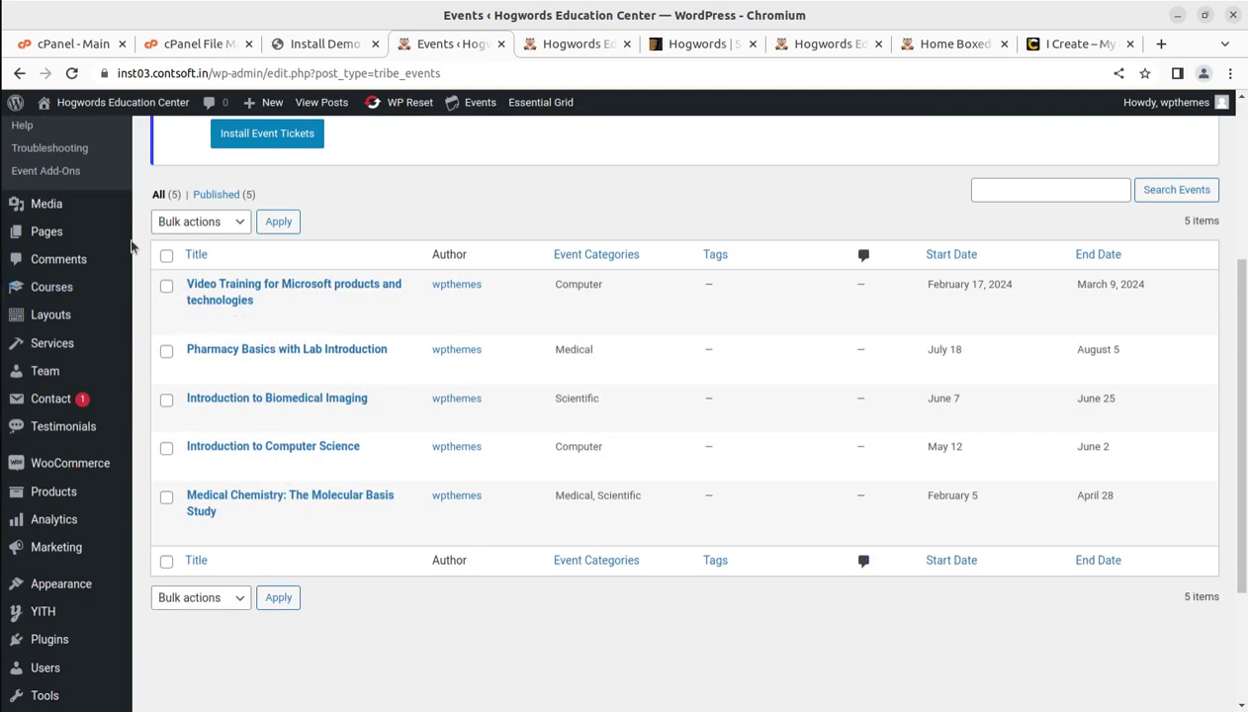
mouse_move(134, 244)
scroll(222, 314, "up", 3)
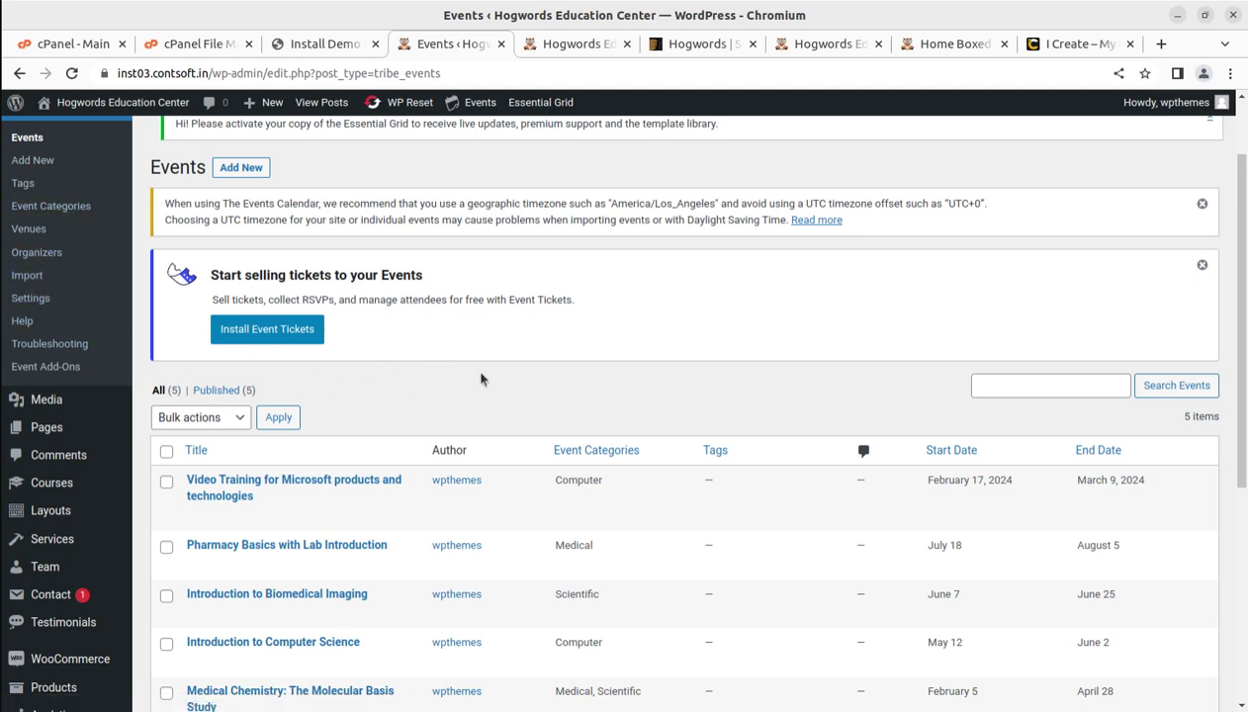
scroll(524, 385, "down", 3)
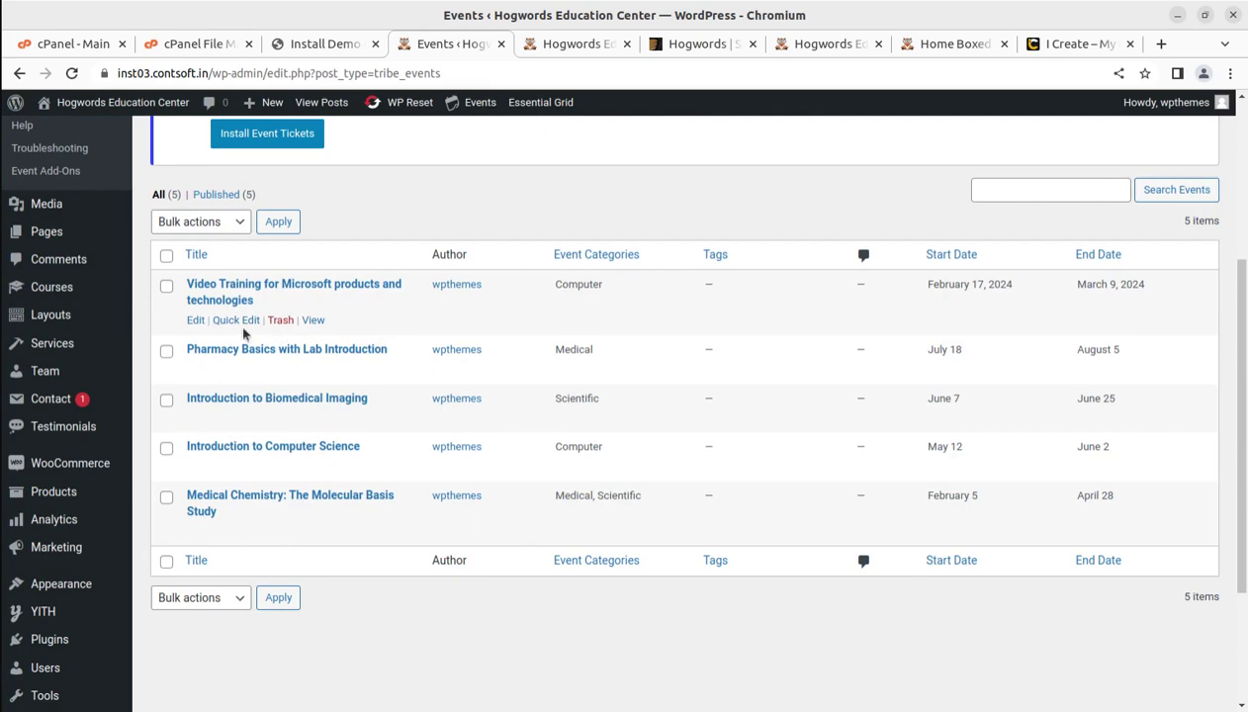
View the Video Training for Microsoft products and technologies event on the front end, examine its details and return to the events list
left_click(312, 322)
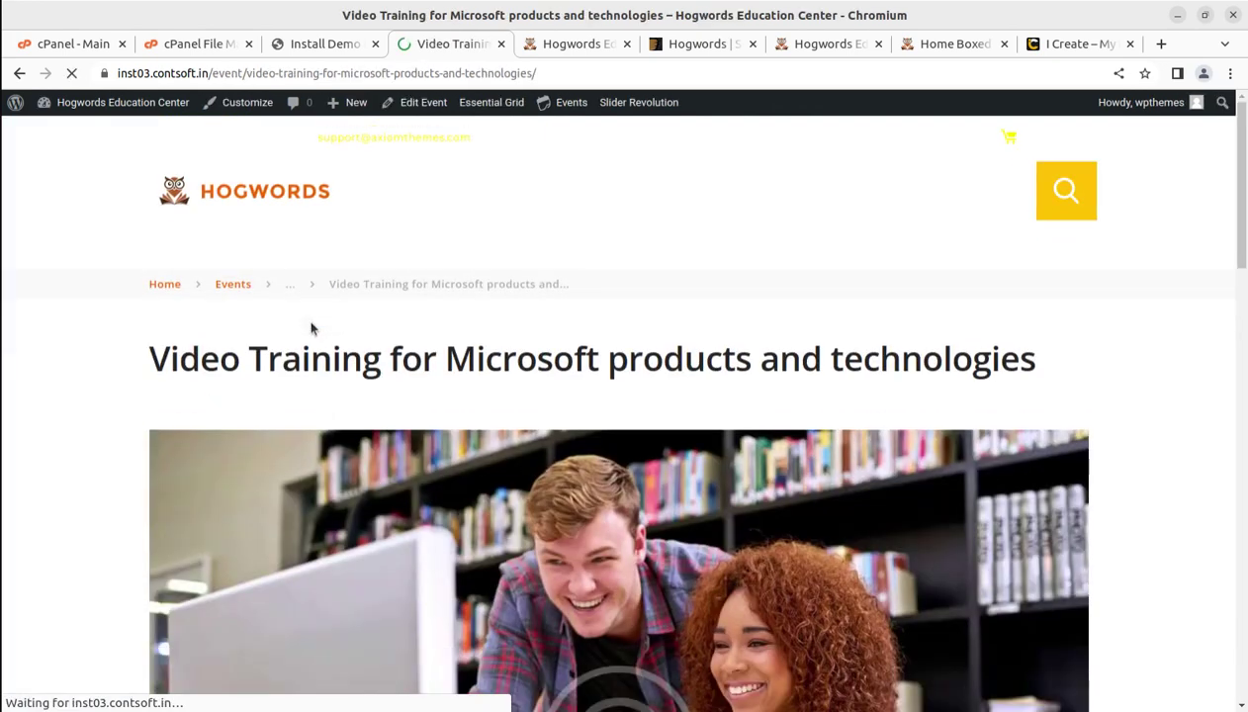
scroll(311, 328, "down", 10)
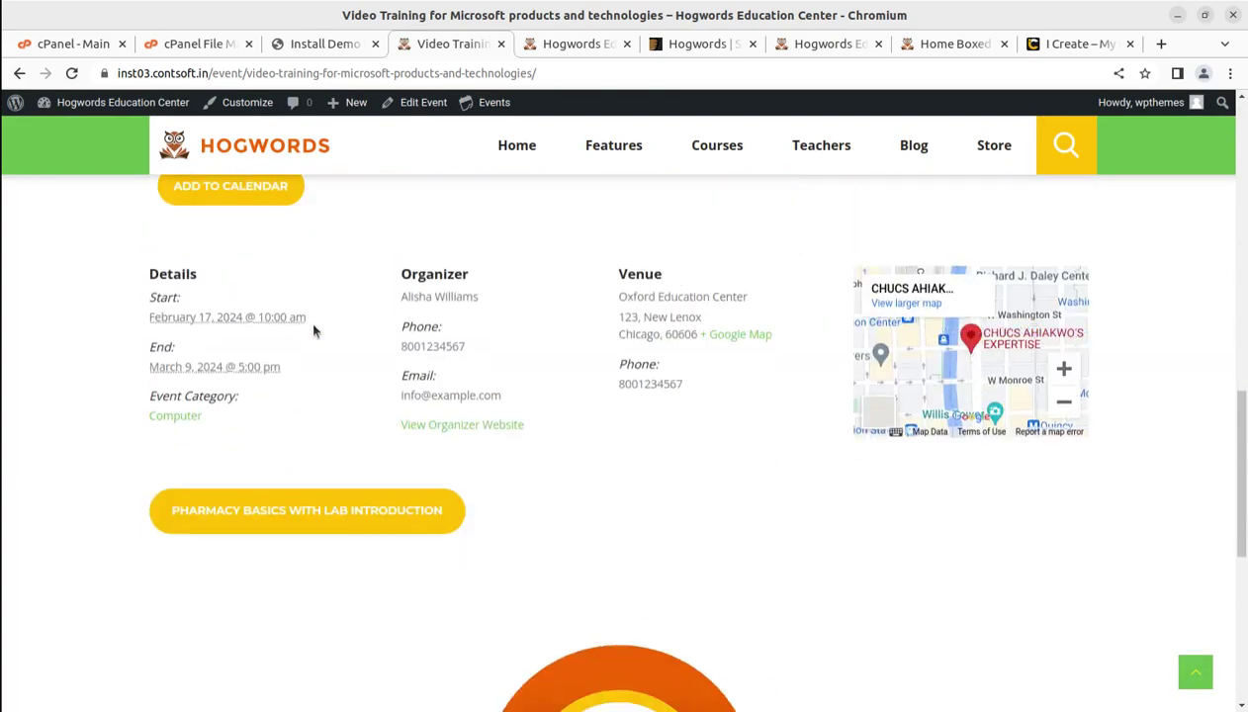
scroll(313, 331, "down", 5)
scroll(308, 329, "up", 5)
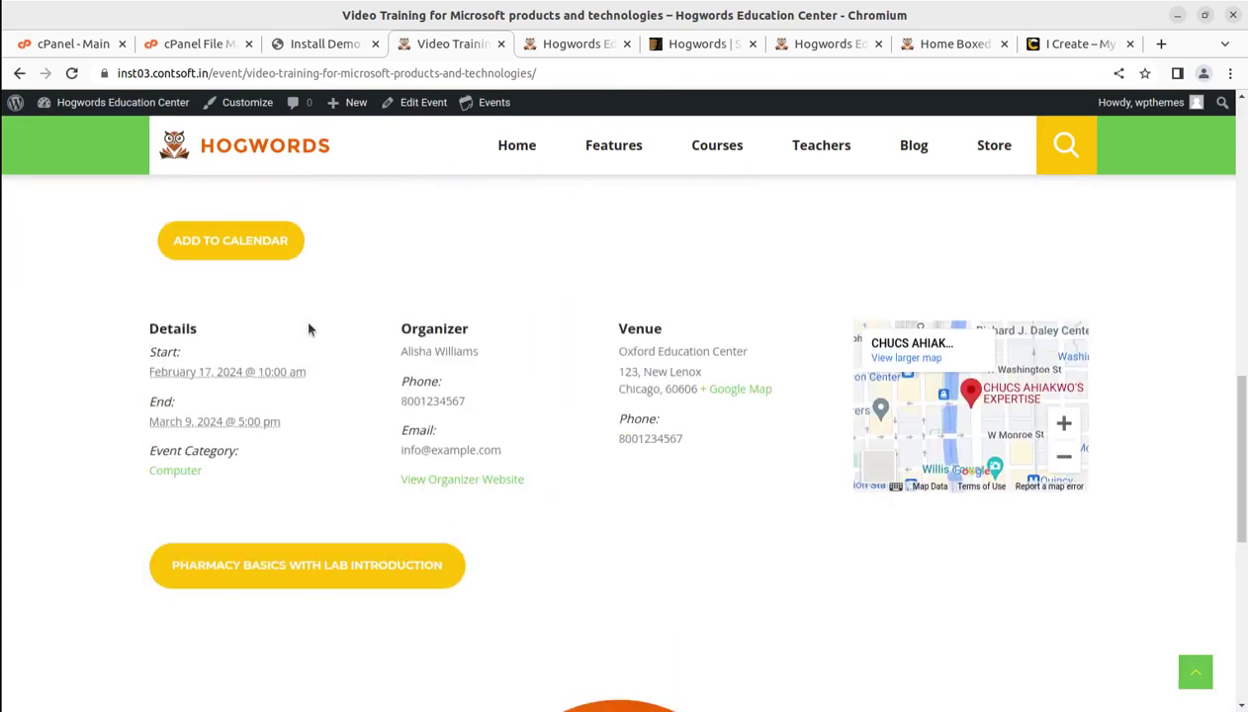
scroll(389, 231, "up", 5)
scroll(346, 222, "up", 5)
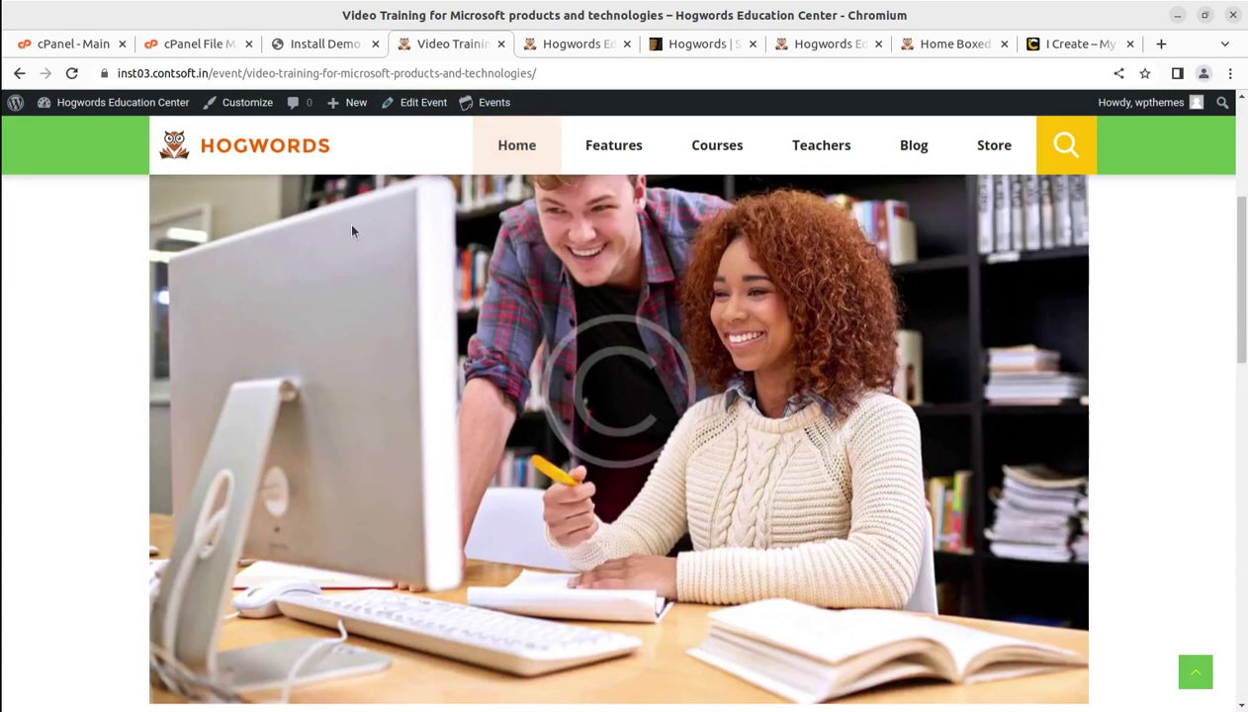
left_click(19, 76)
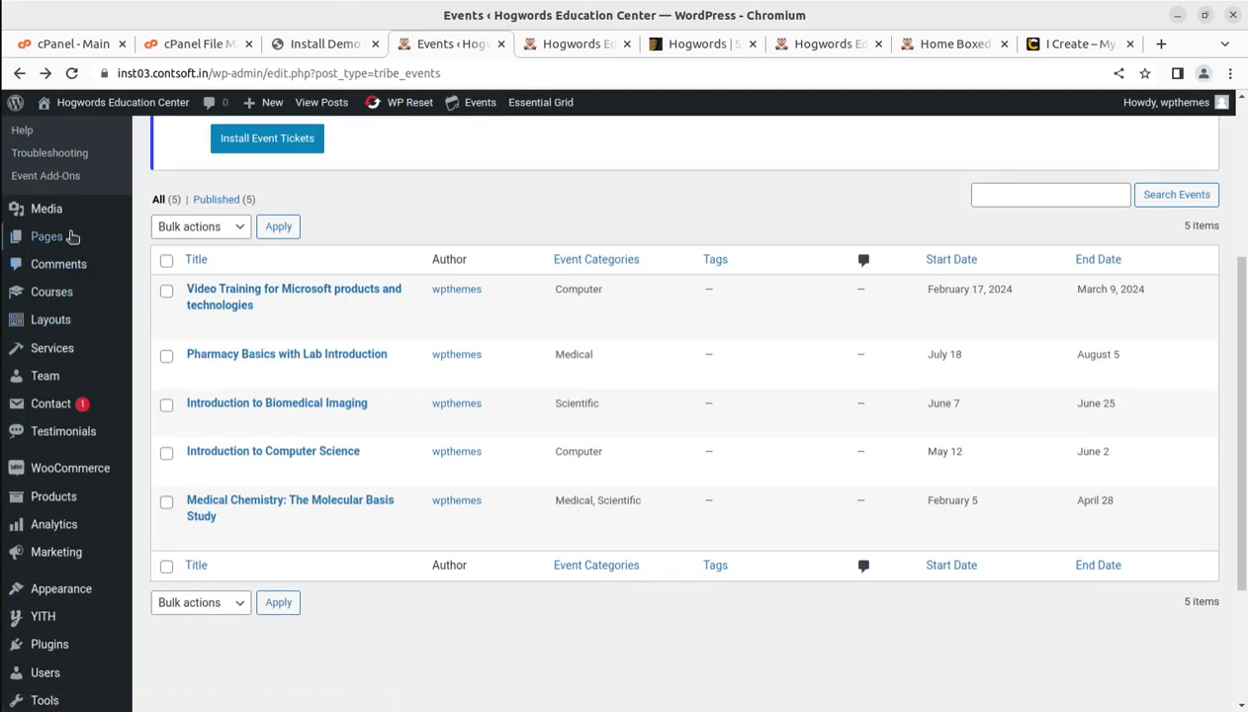
Open the list of all courses and view the Master of Business Administration (CMI) course page down to its join option
mouse_move(65, 293)
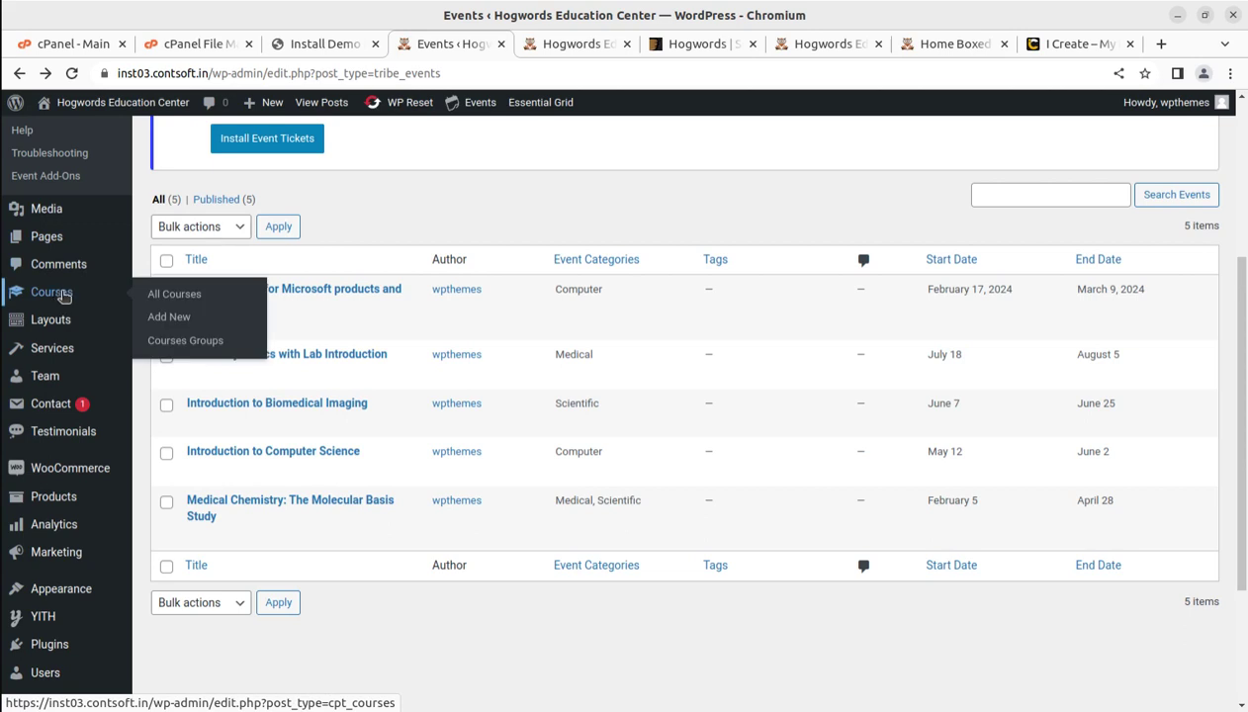
left_click(170, 295)
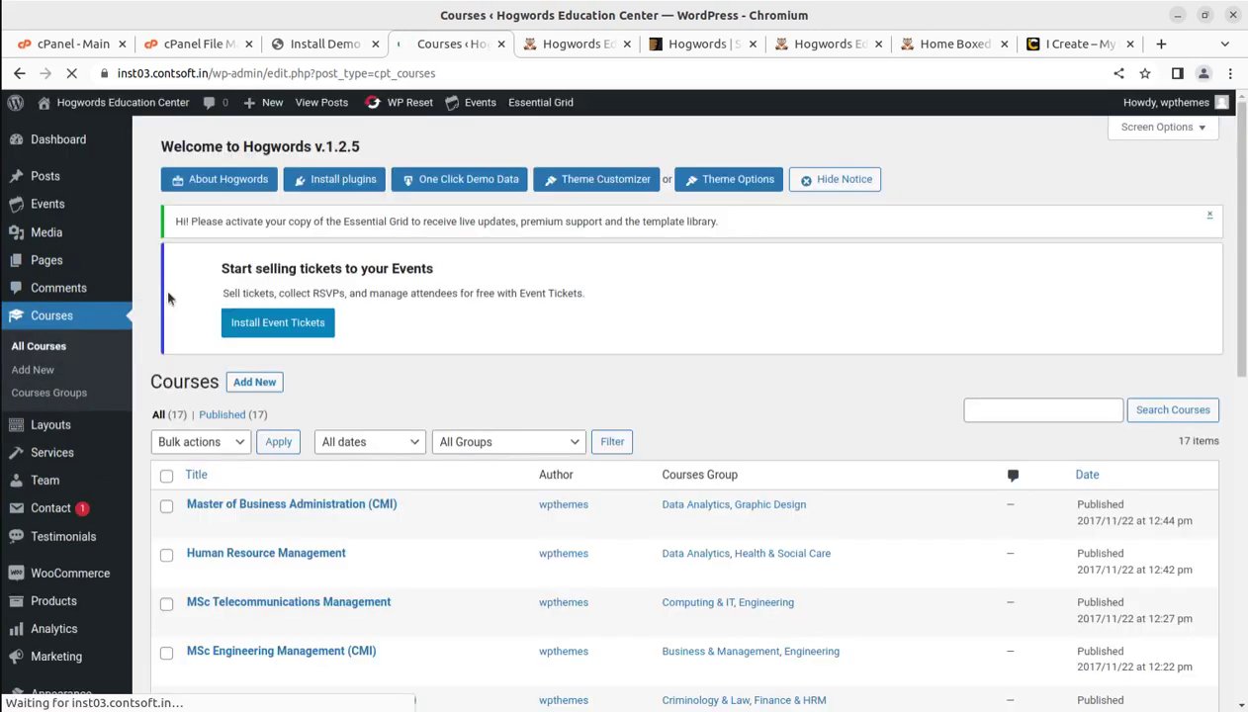
scroll(451, 373, "down", 2)
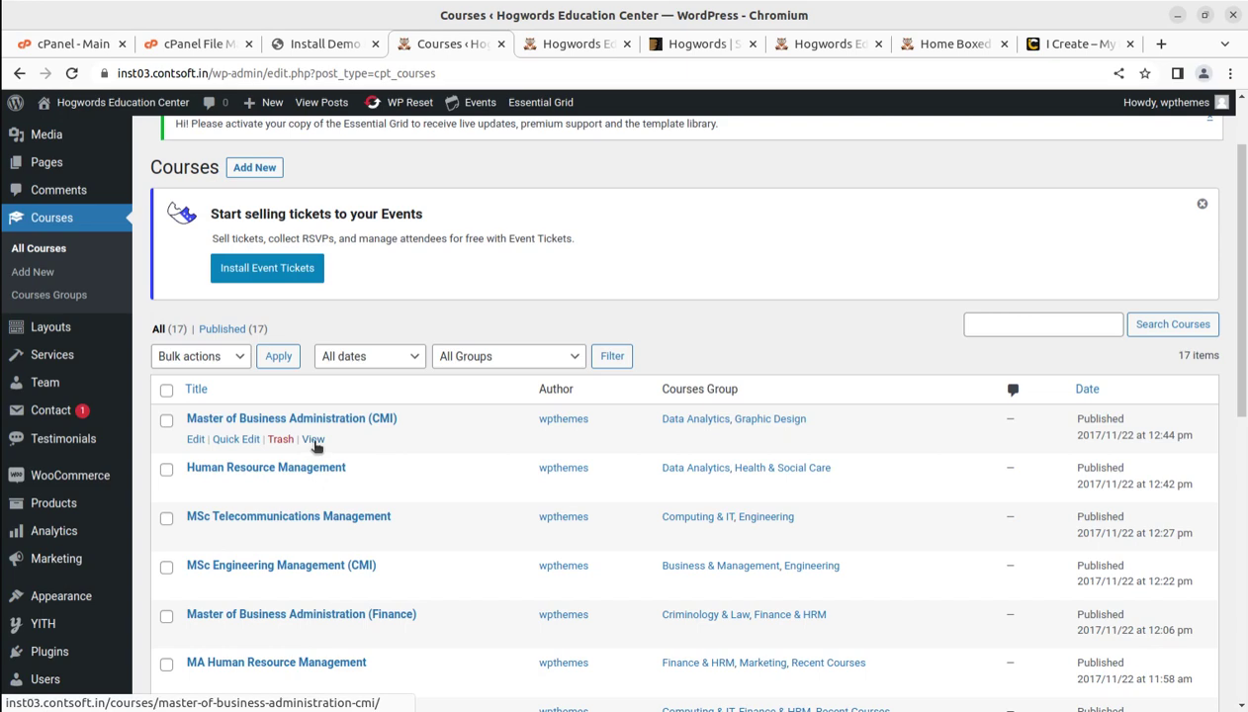
left_click(312, 440)
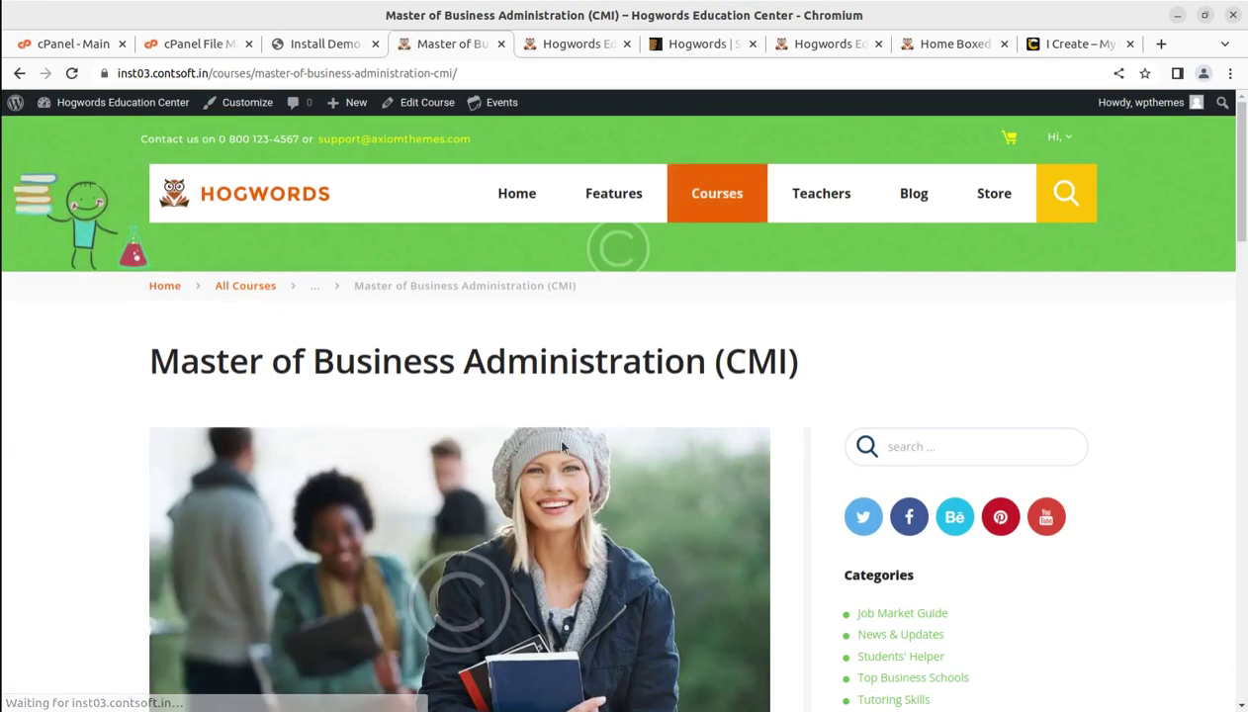
scroll(562, 447, "down", 8)
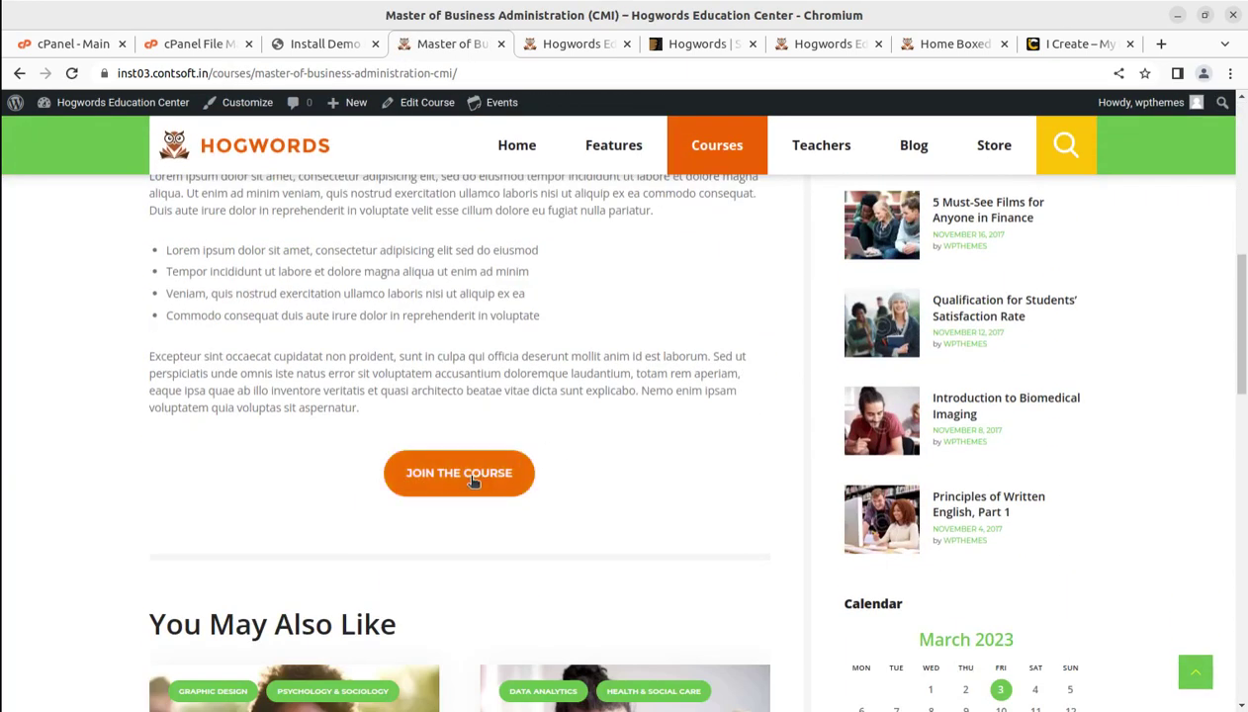
Join the Master of Business Administration (CMI) course and, on its product page, add it to the cart and the wishlist
left_click(452, 478)
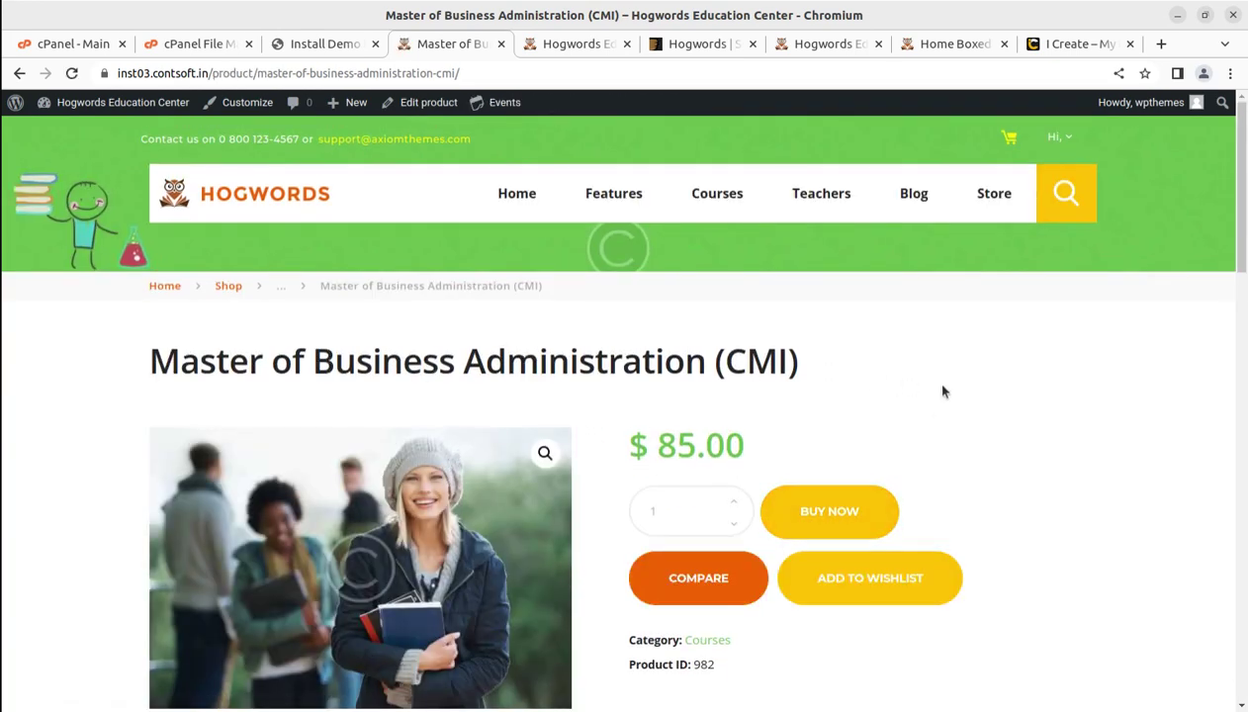
scroll(890, 405, "down", 3)
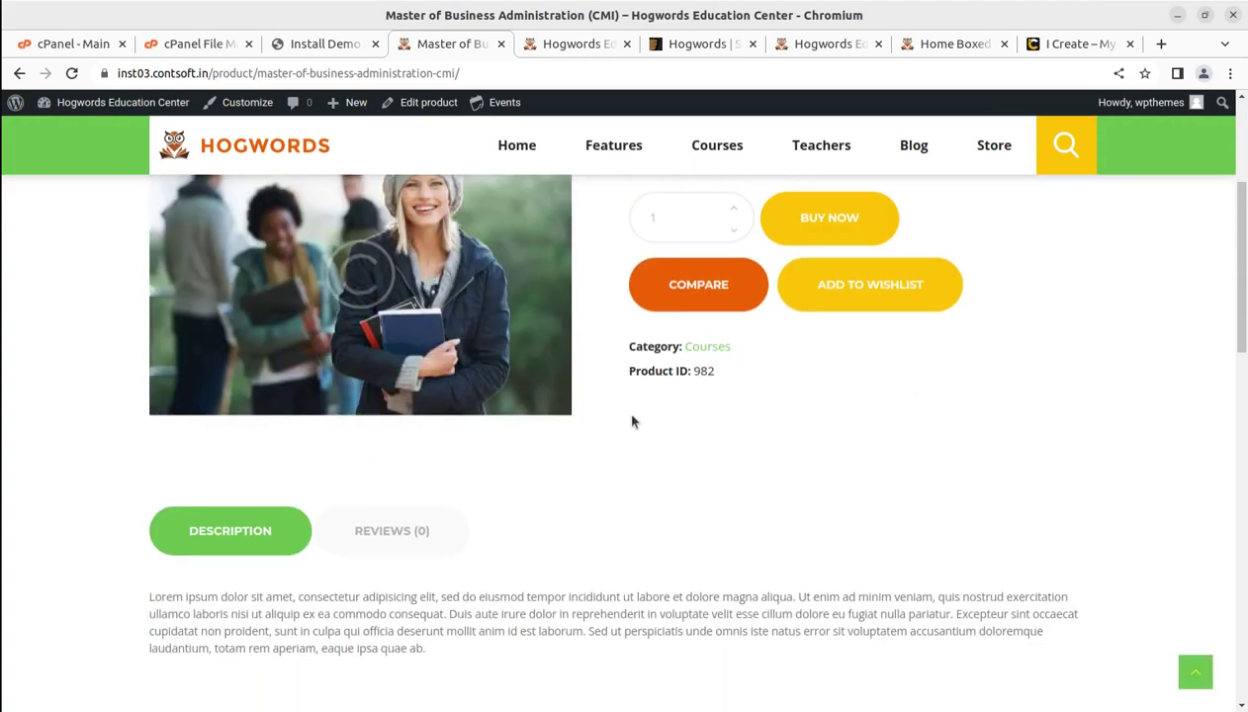
scroll(633, 422, "up", 1)
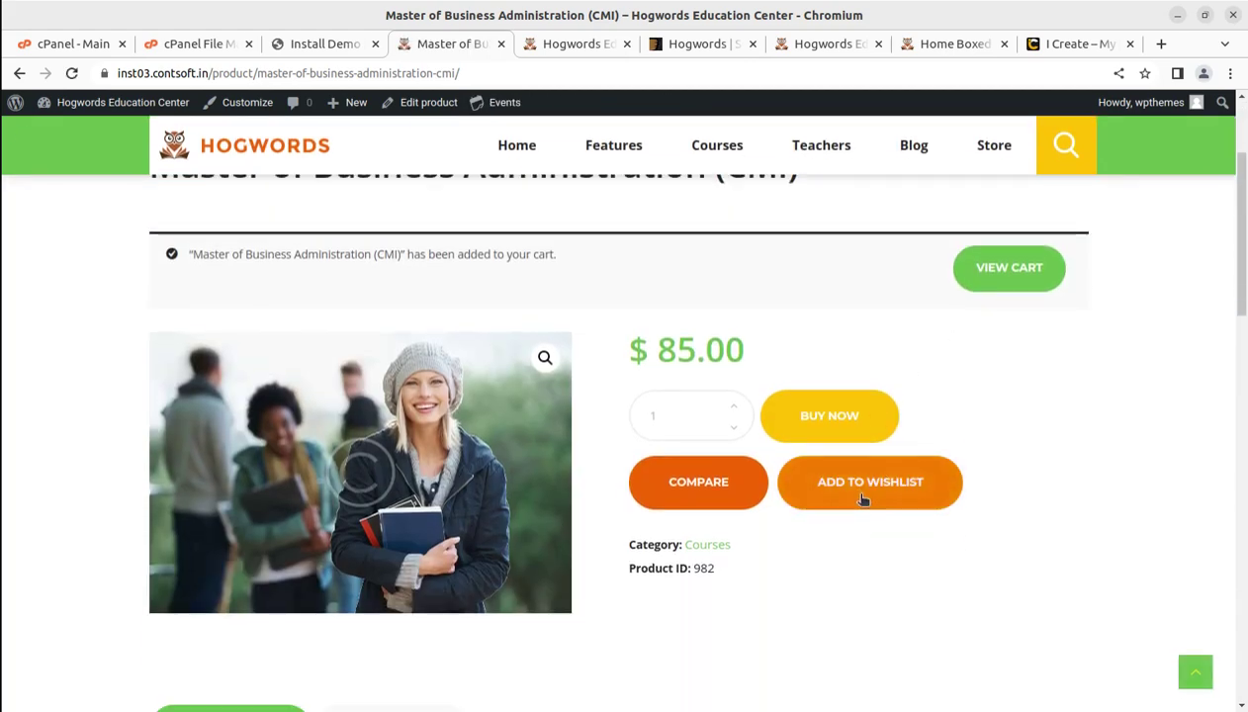
left_click(856, 486)
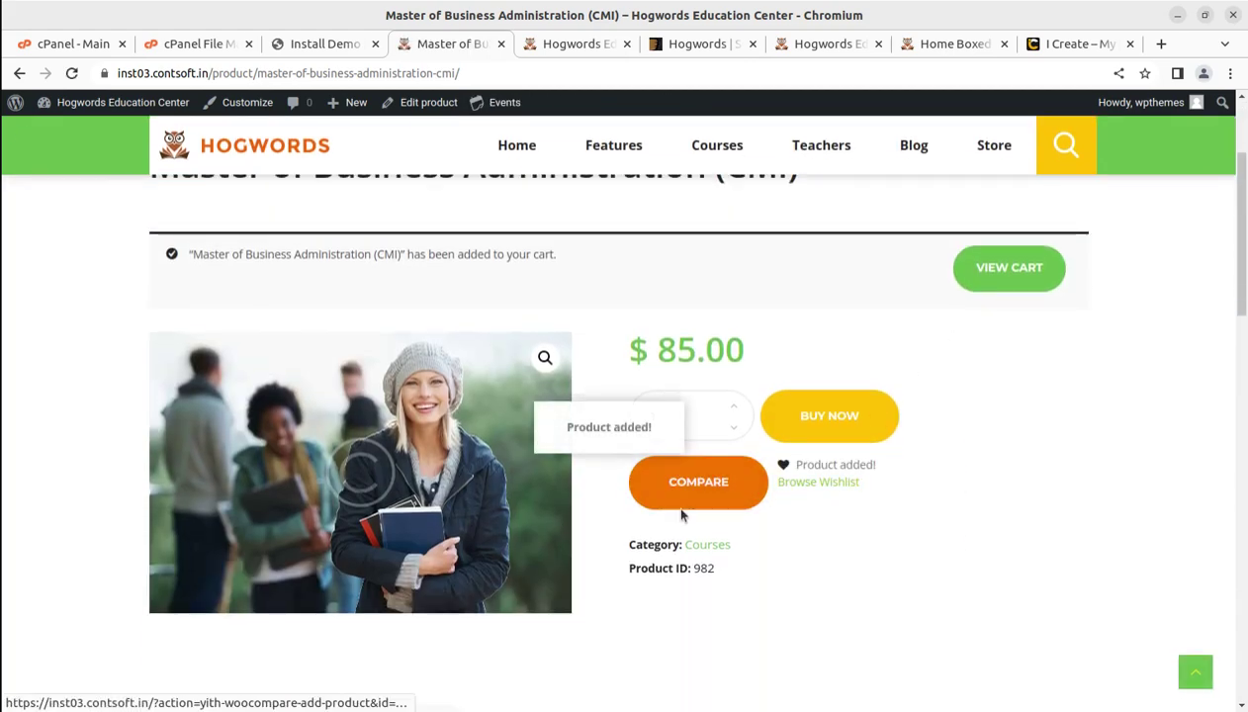
left_click(828, 439)
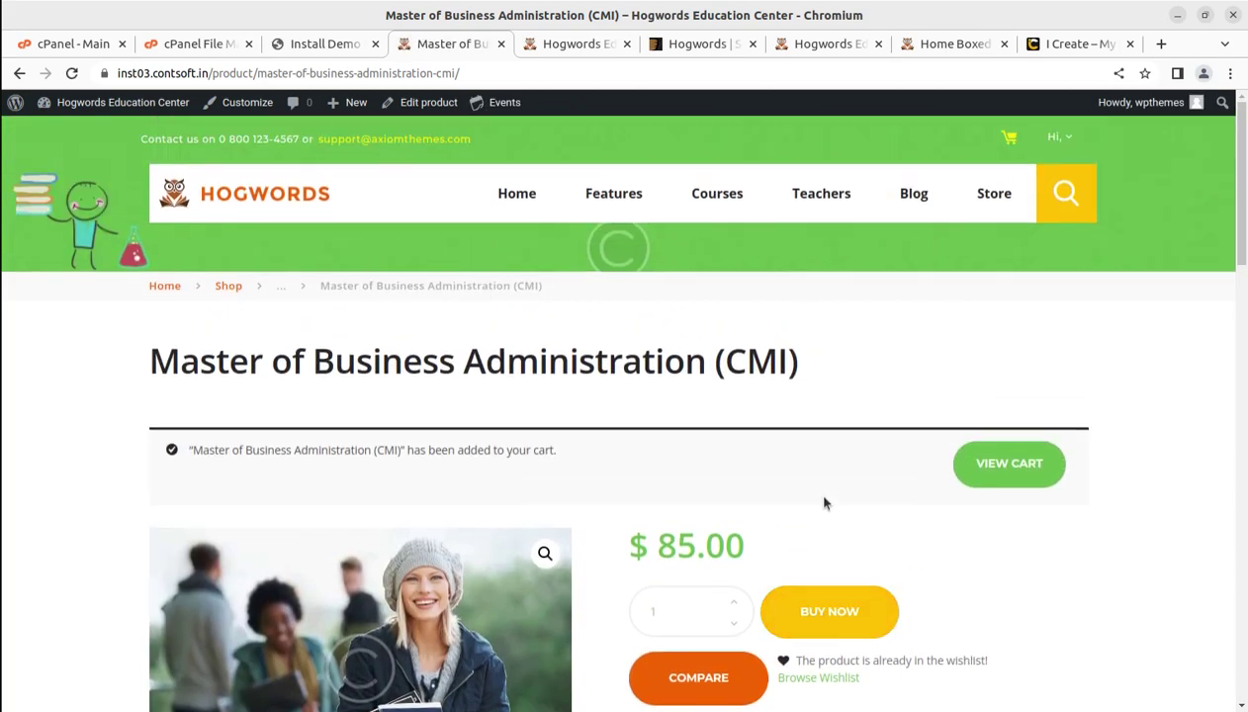
View the shopping cart and examine its course item, totals and checkout option
left_click(996, 472)
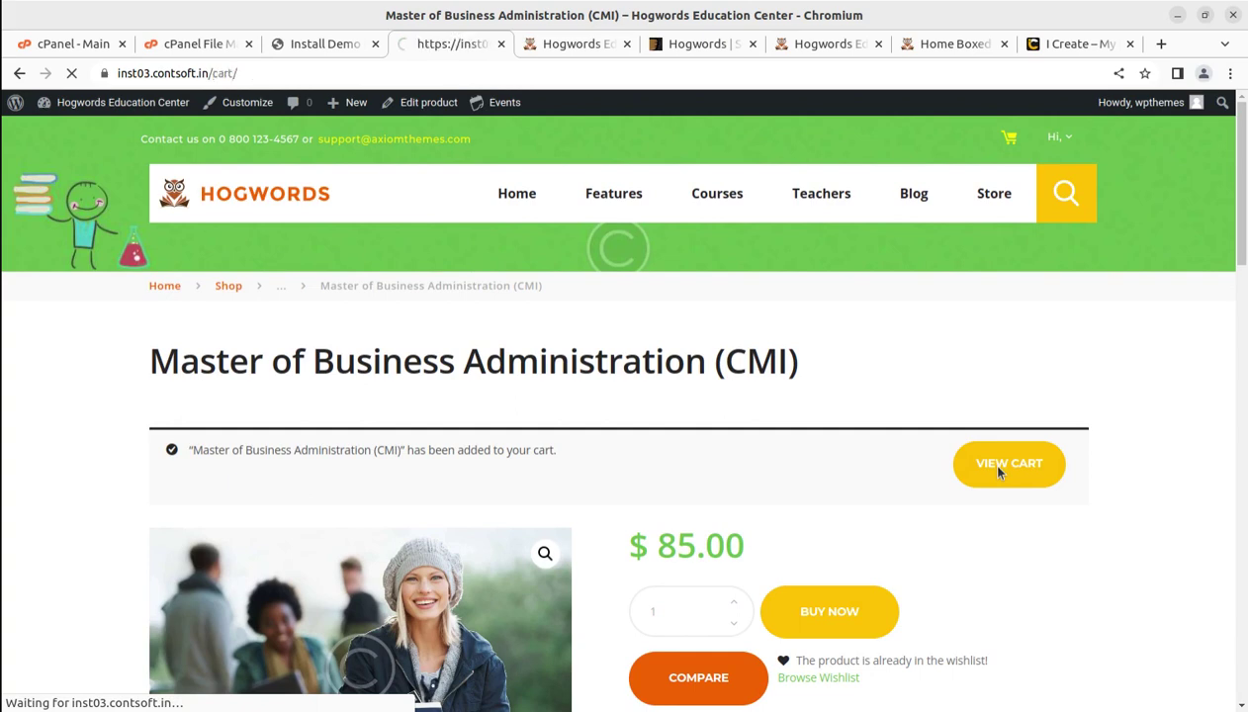
scroll(729, 459, "down", 3)
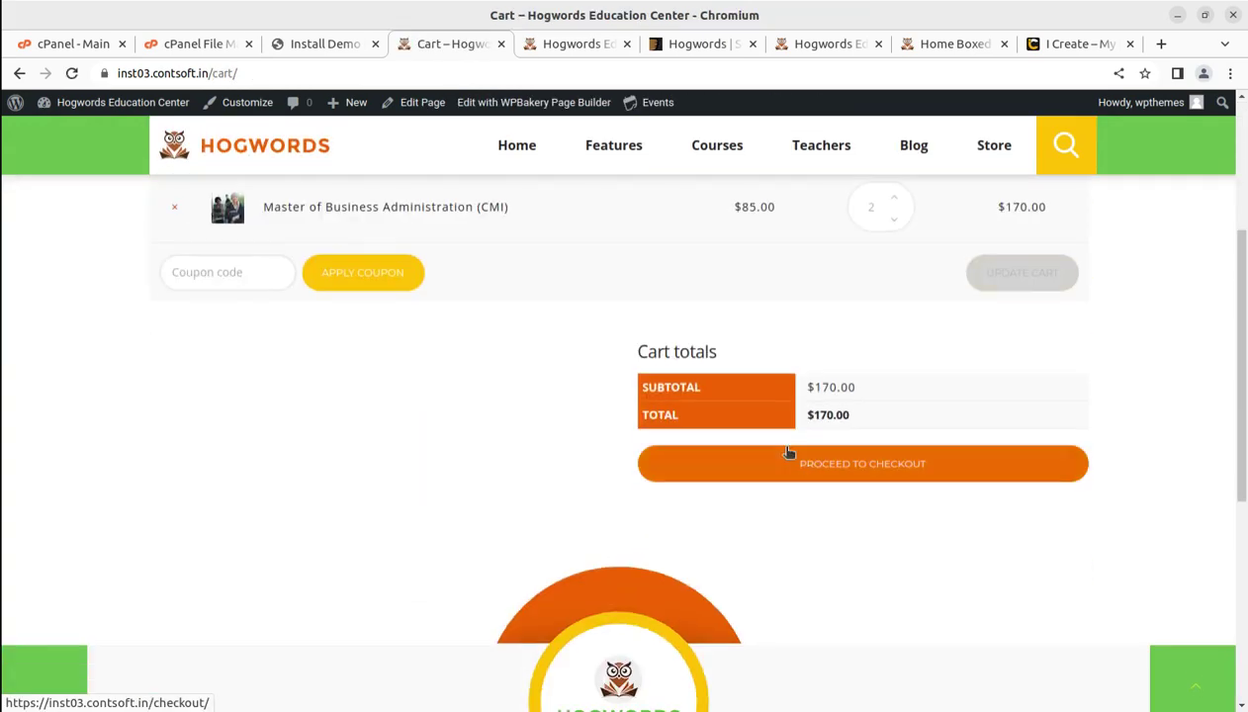
scroll(1131, 513, "up", 3)
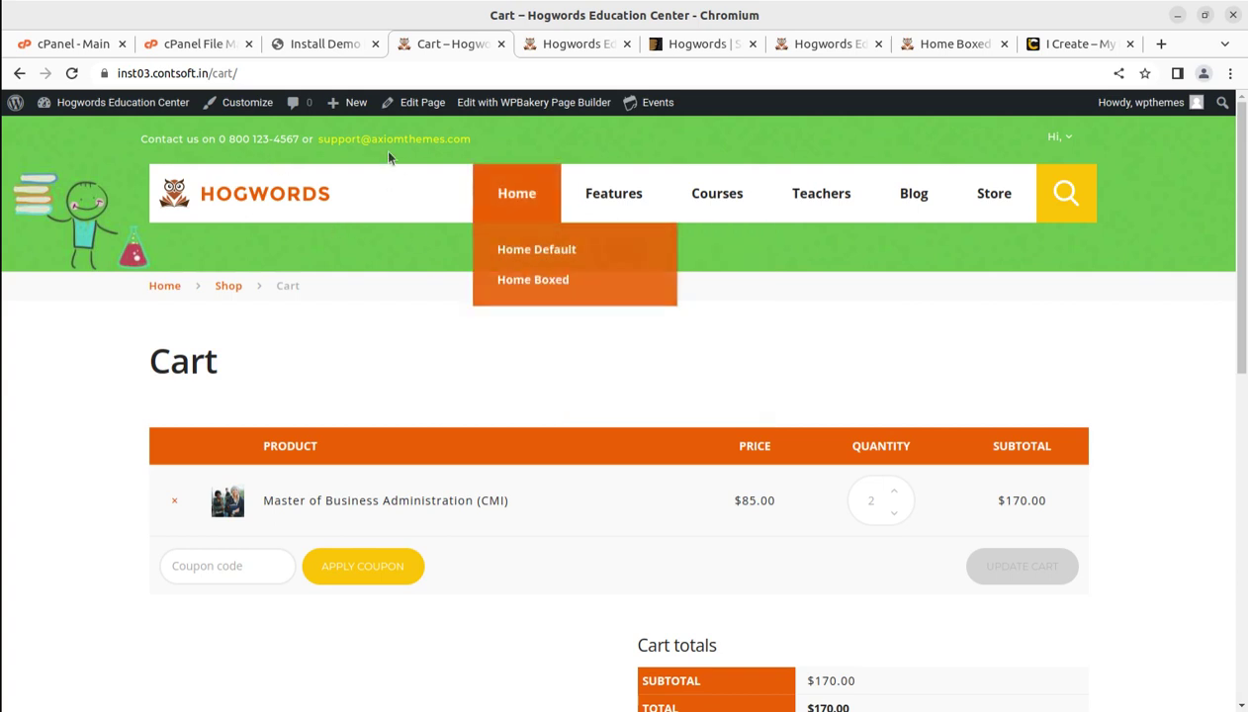
Go to the site's admin dashboard, open the list of all layouts and examine its header, footer and submenu entries
mouse_move(105, 105)
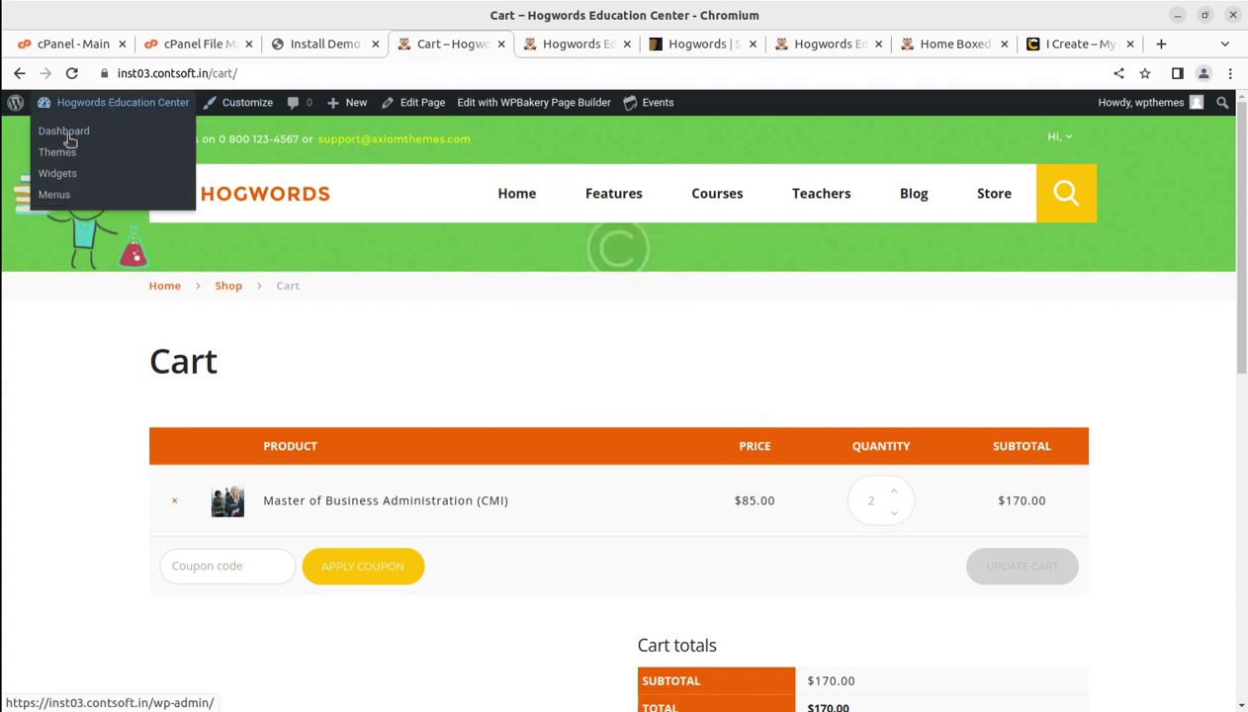
left_click(70, 138)
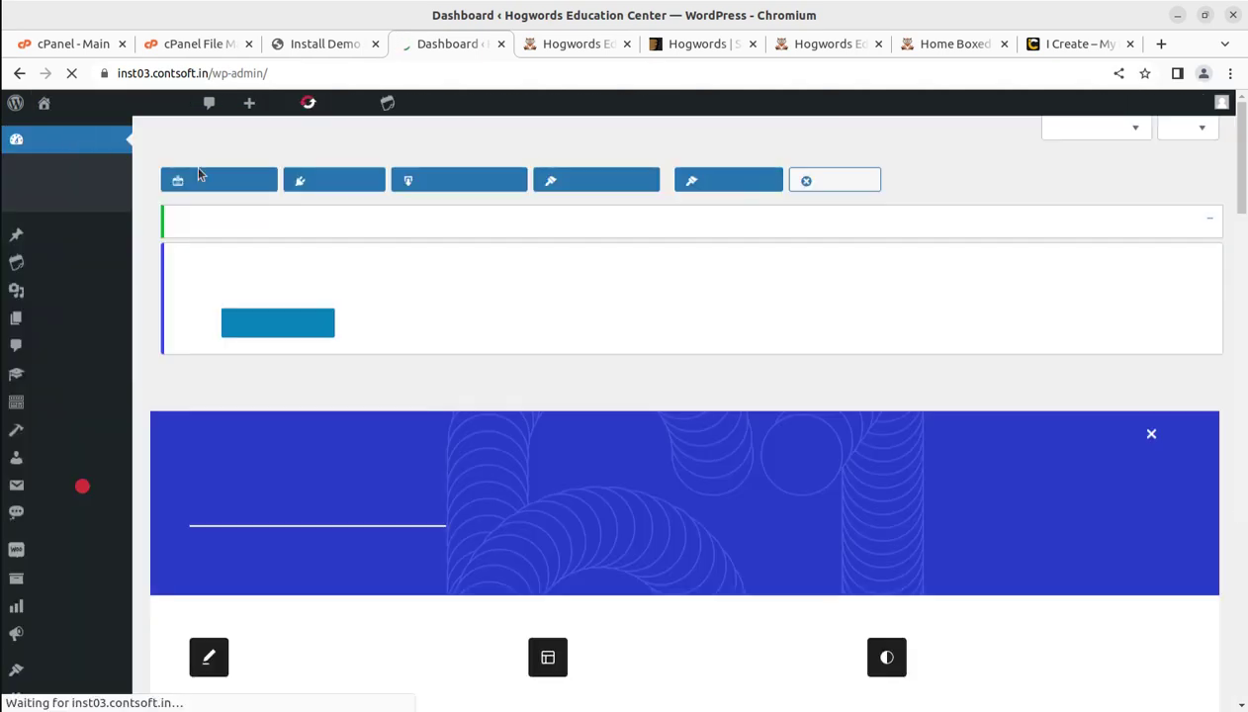
mouse_move(54, 403)
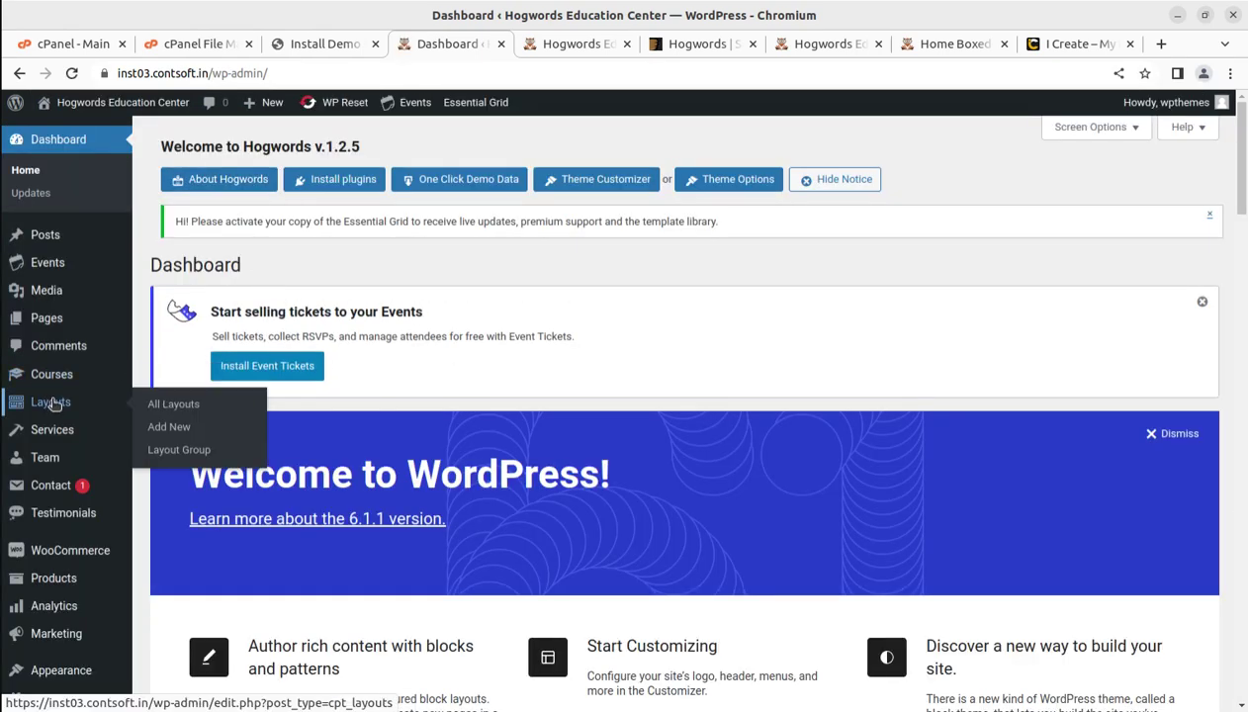
left_click(161, 407)
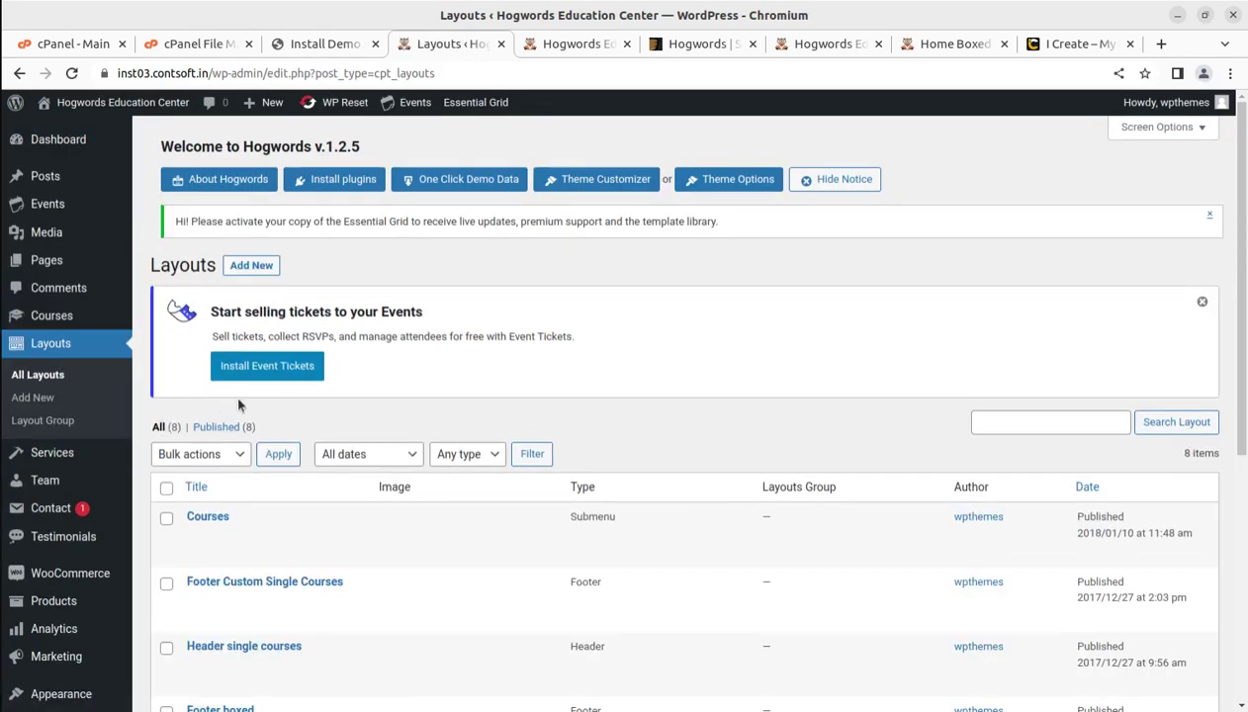
scroll(234, 392, "down", 3)
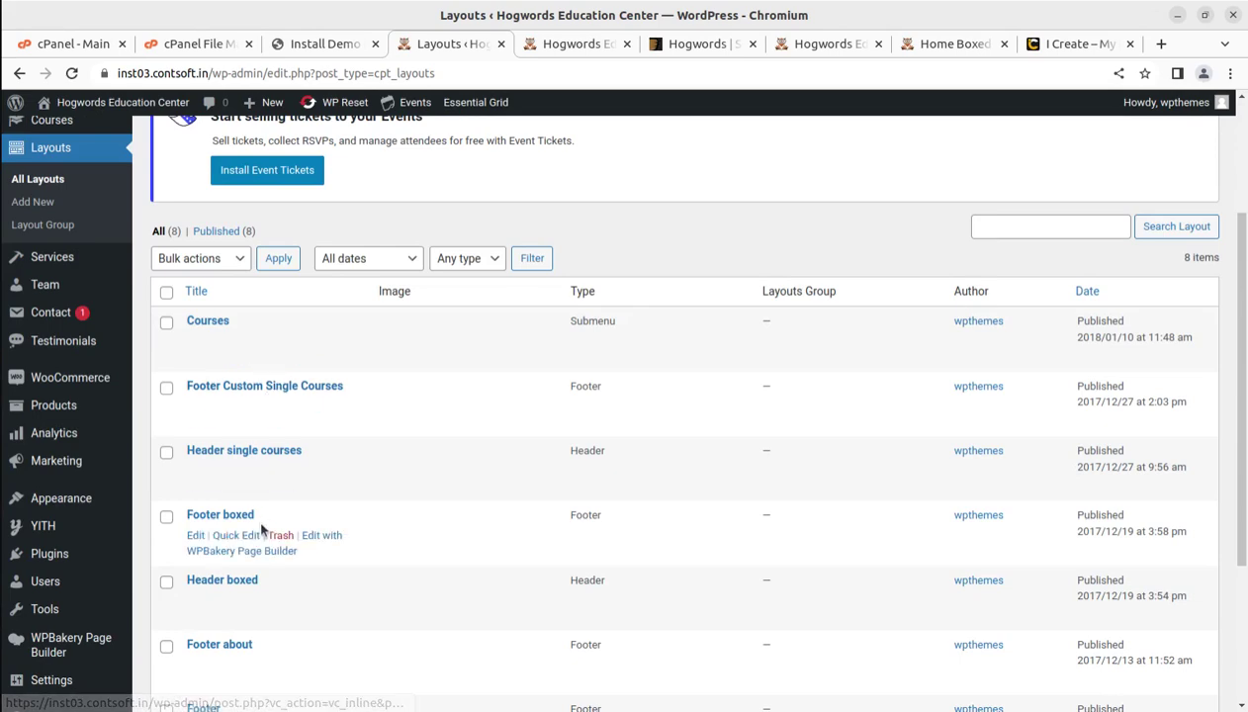
scroll(265, 529, "down", 3)
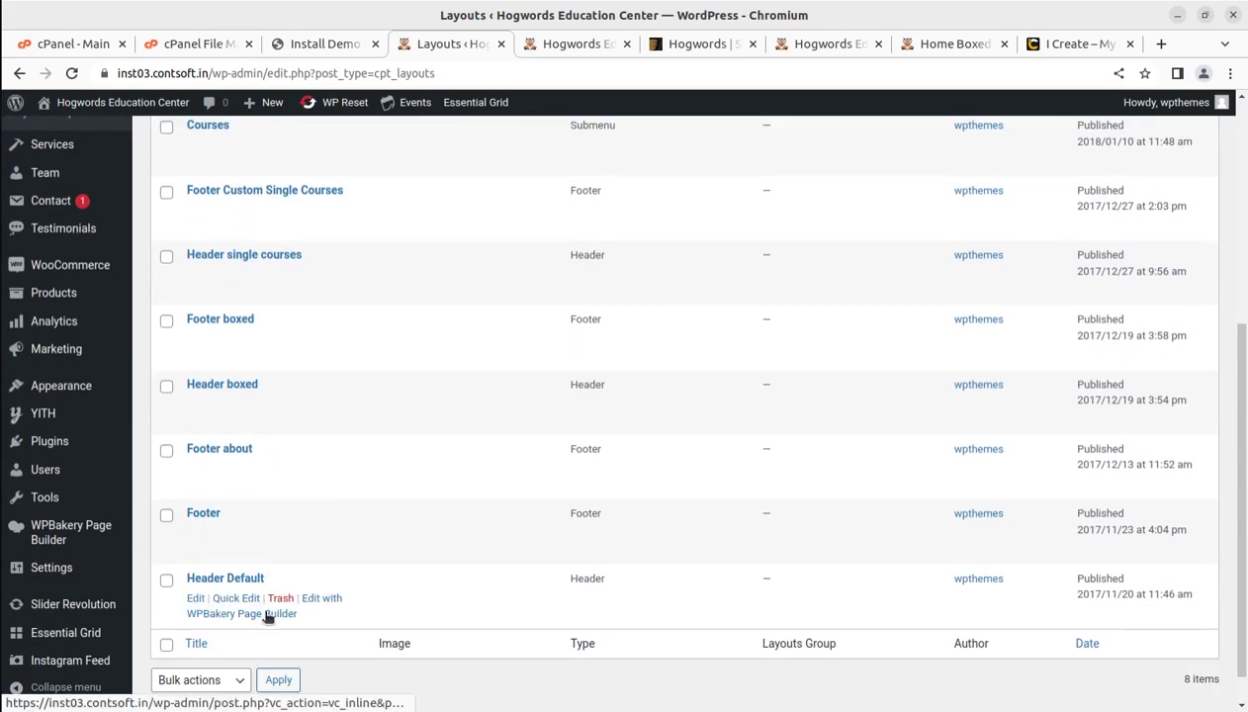
scroll(341, 337, "up", 5)
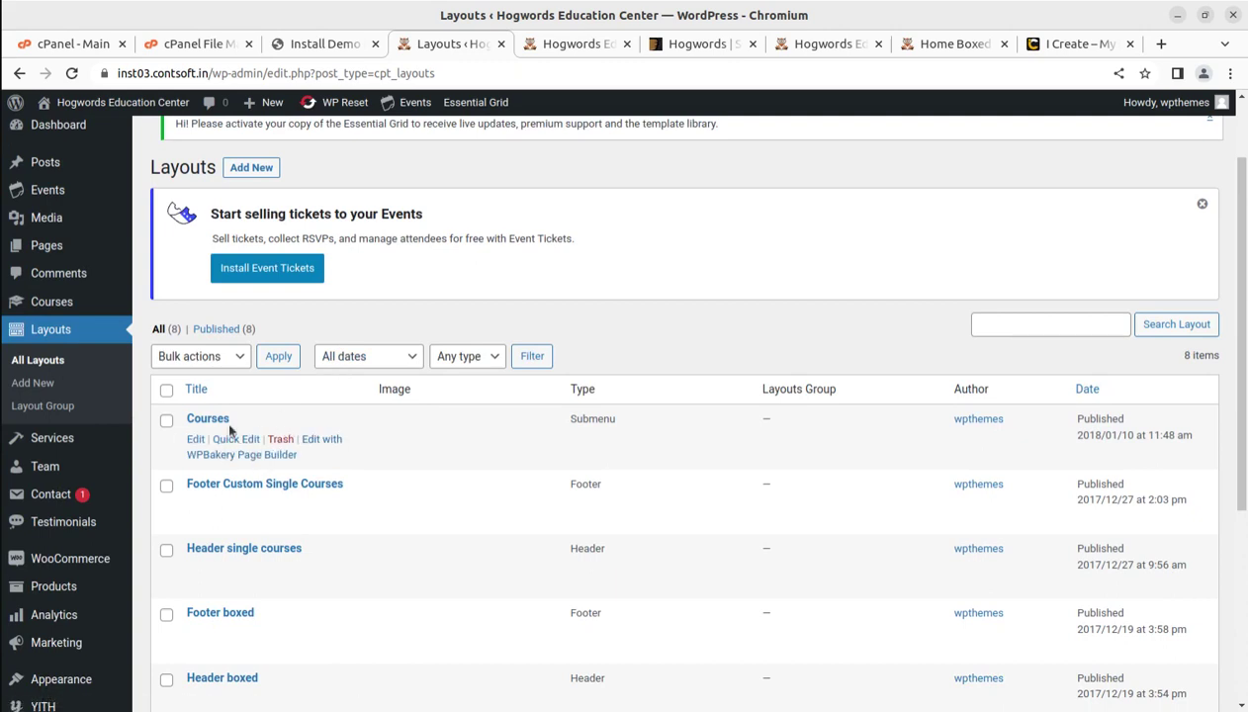
From the list of all services, view the Build Cool Projects to Showcase Your Skills service on the front end and return to the list
mouse_move(141, 442)
left_click(179, 445)
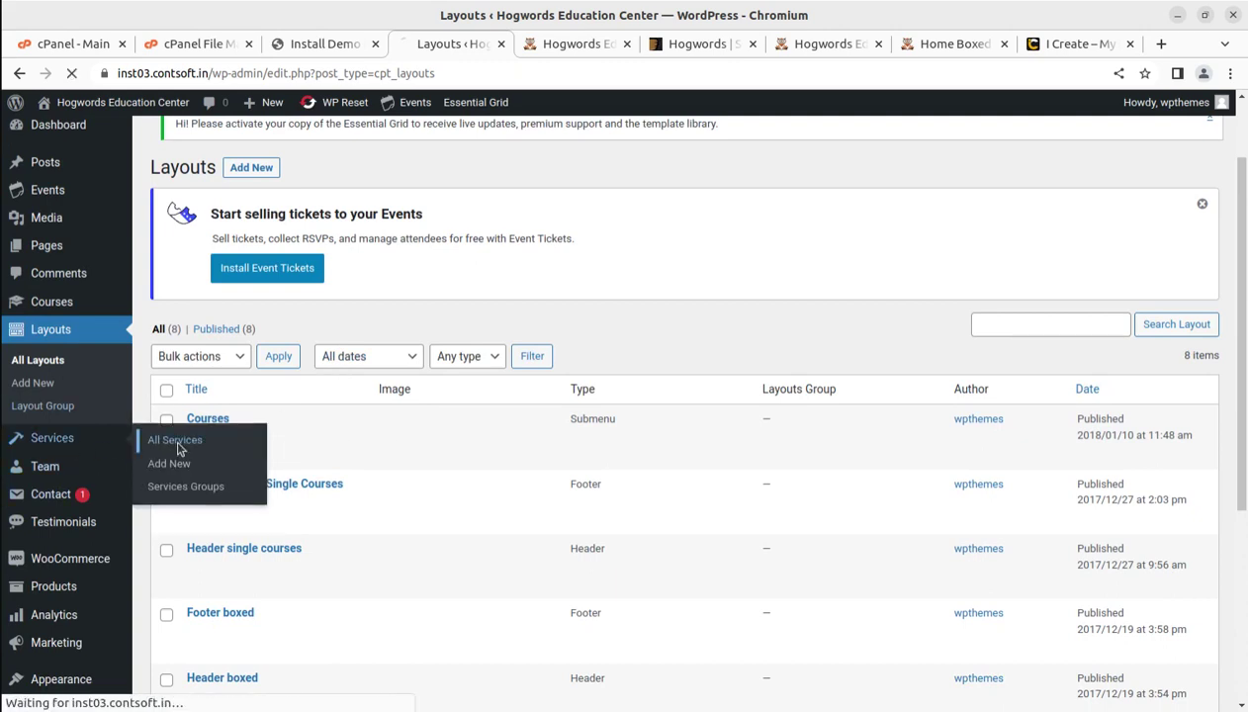
scroll(297, 415, "down", 3)
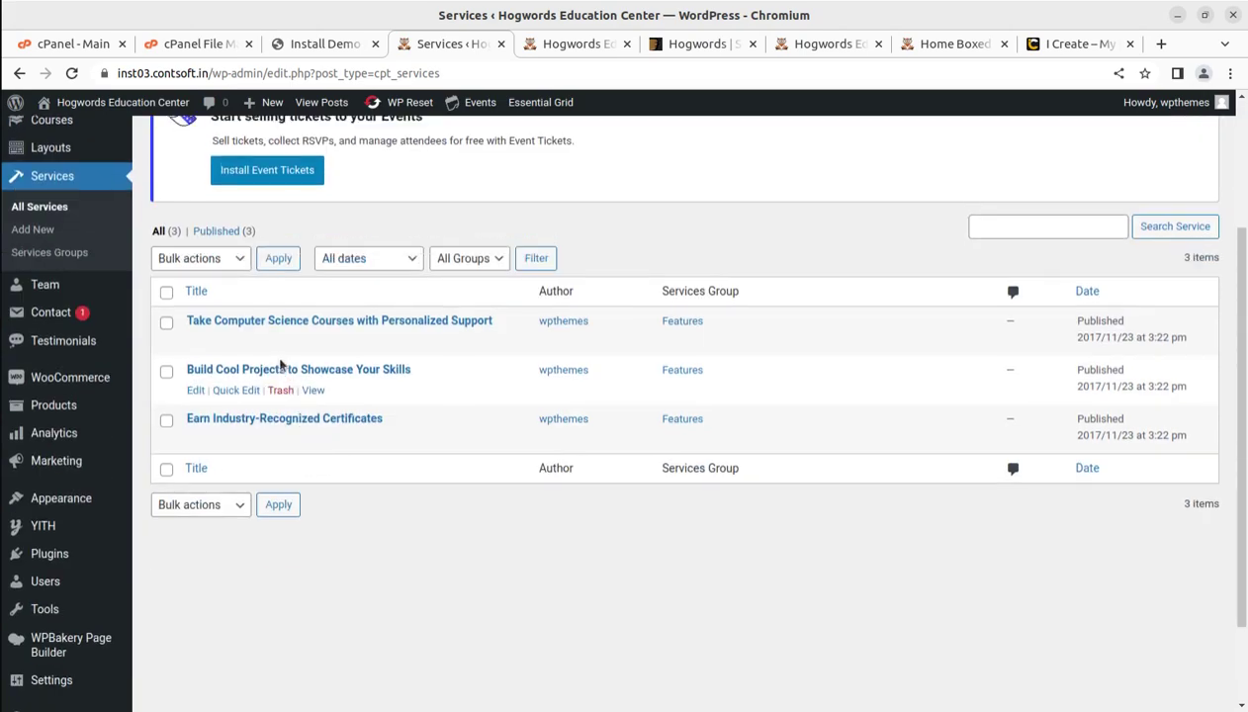
left_click(313, 391)
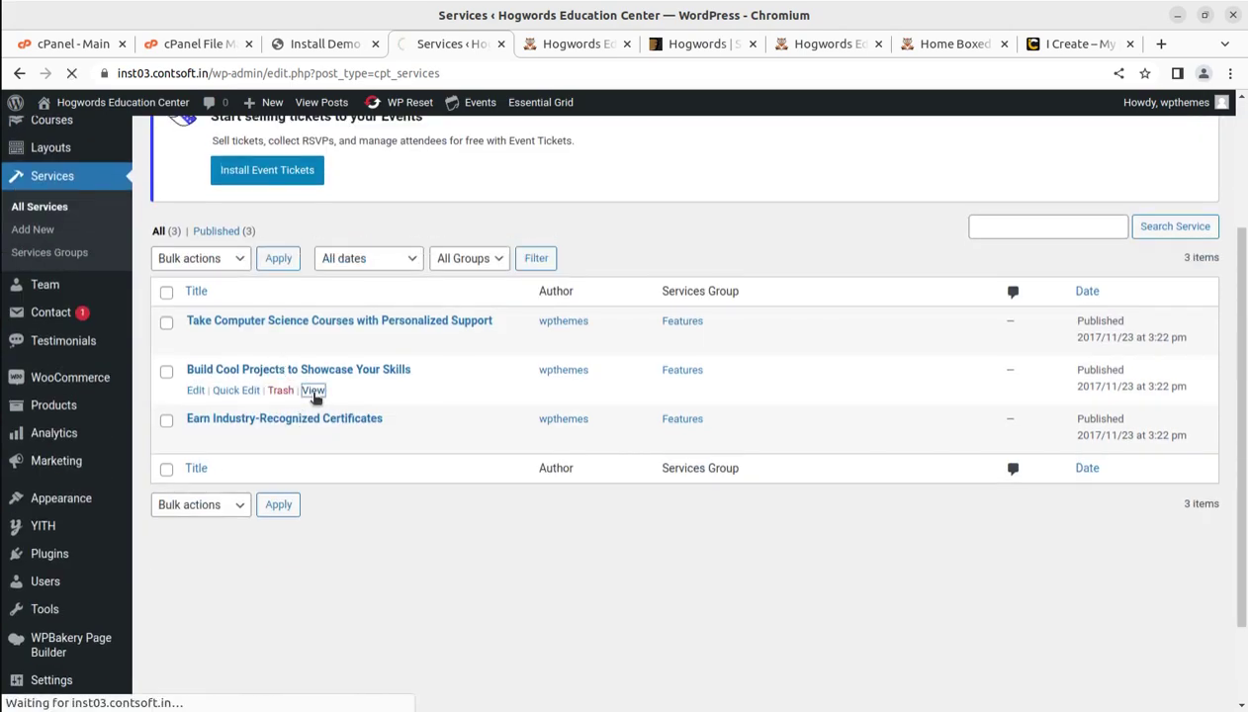
scroll(579, 395, "down", 7)
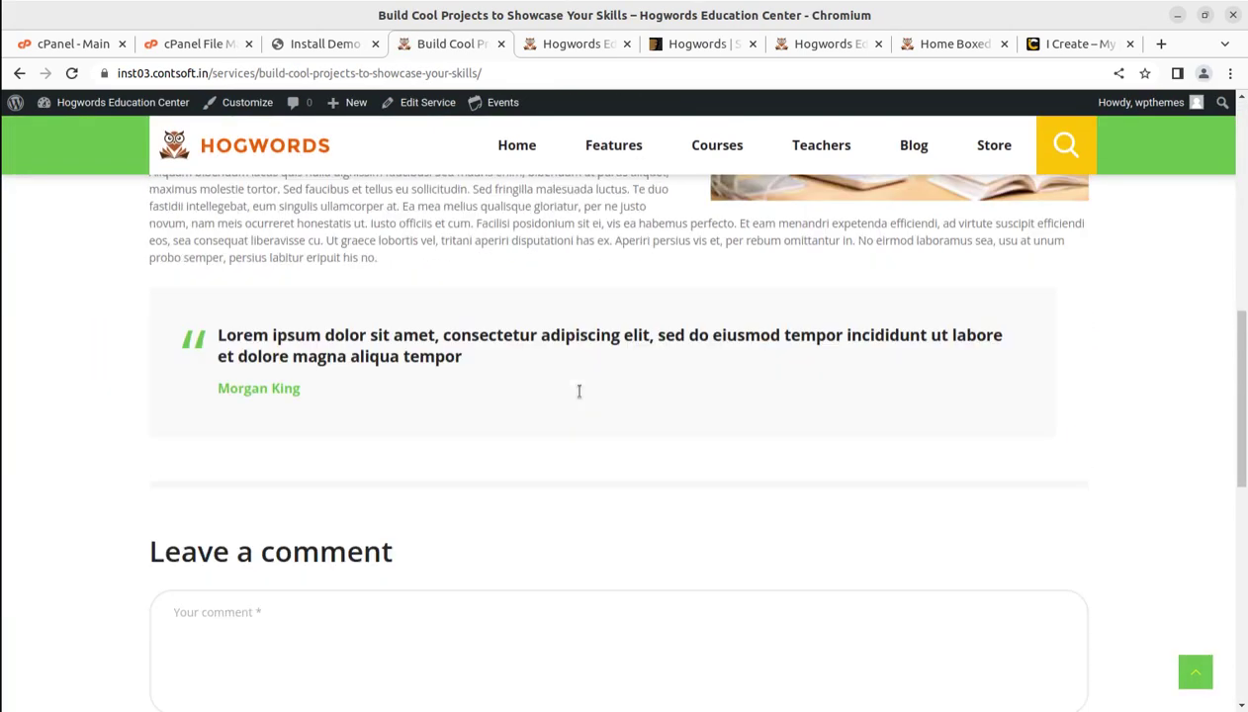
scroll(580, 393, "up", 10)
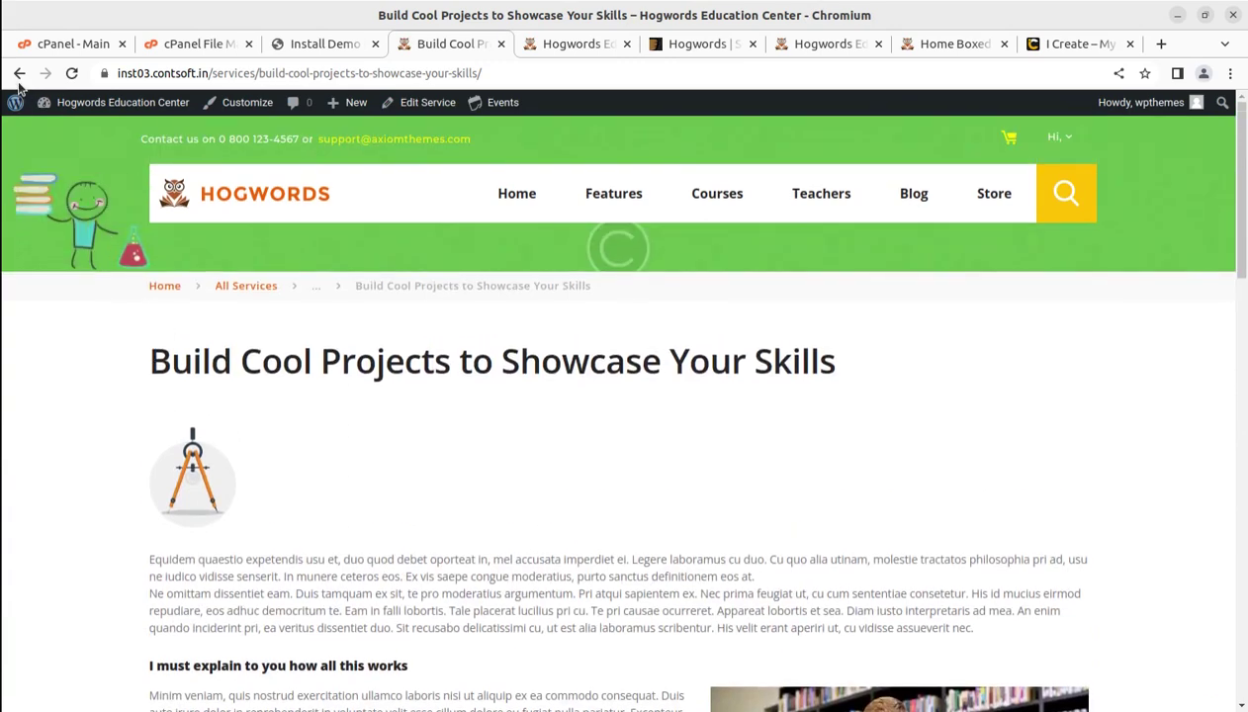
left_click(19, 73)
Open the list of all testimonials, view the third testimonial on the front end and return to the list
scroll(67, 427, "down", 1)
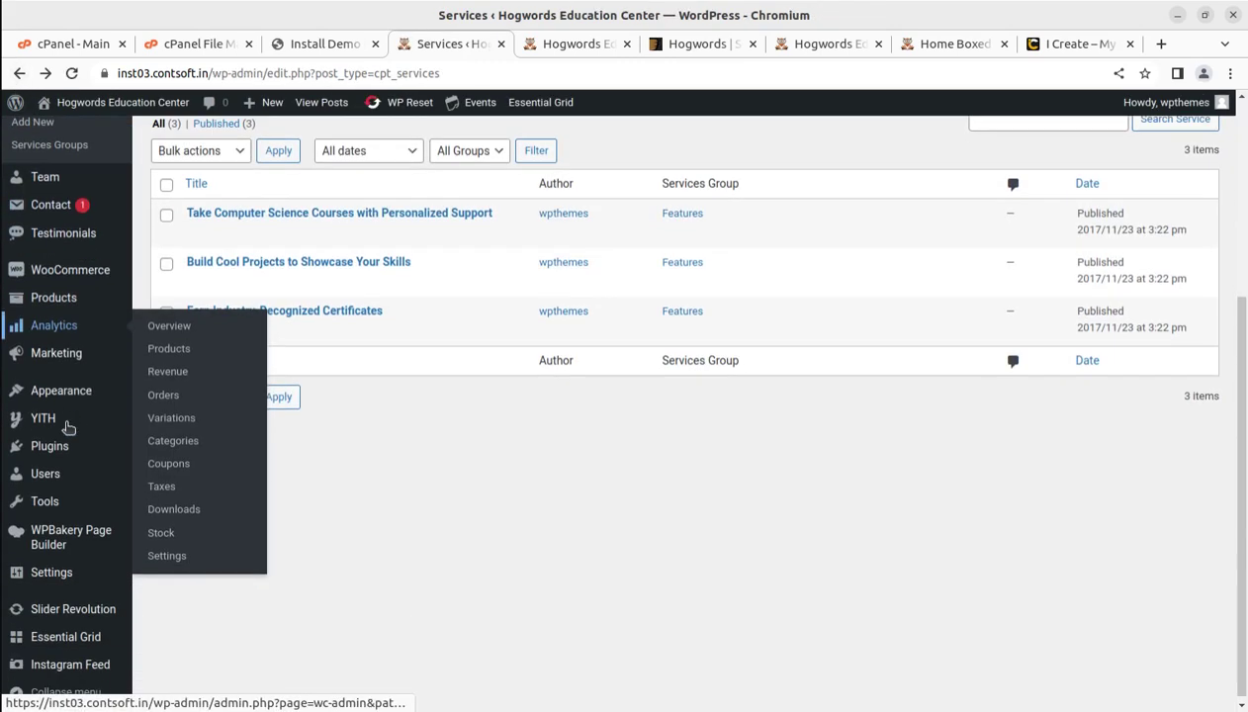
mouse_move(80, 418)
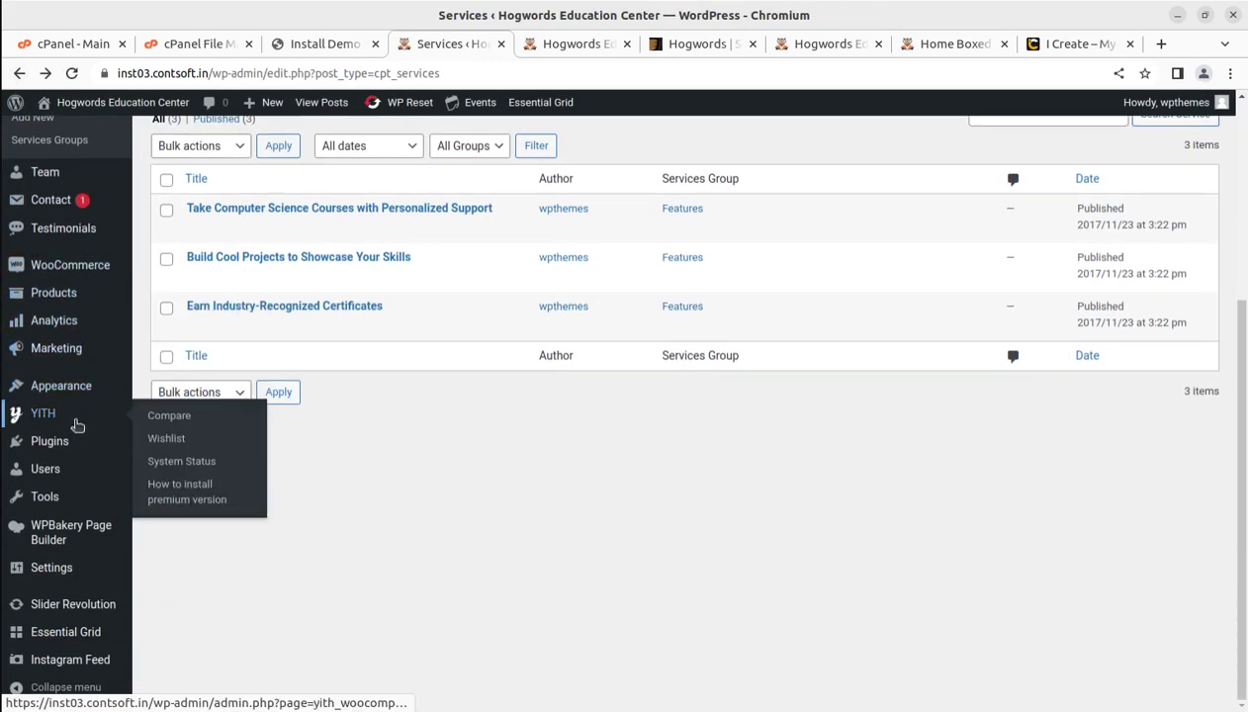
mouse_move(62, 236)
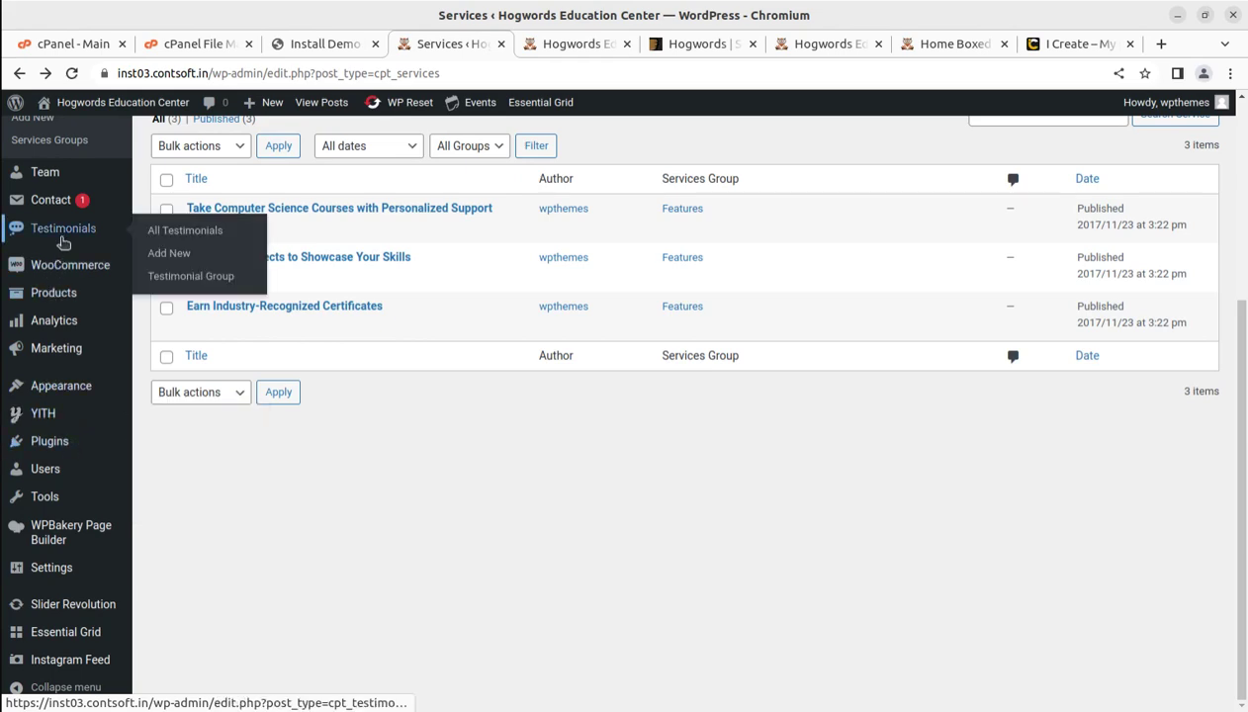
left_click(201, 237)
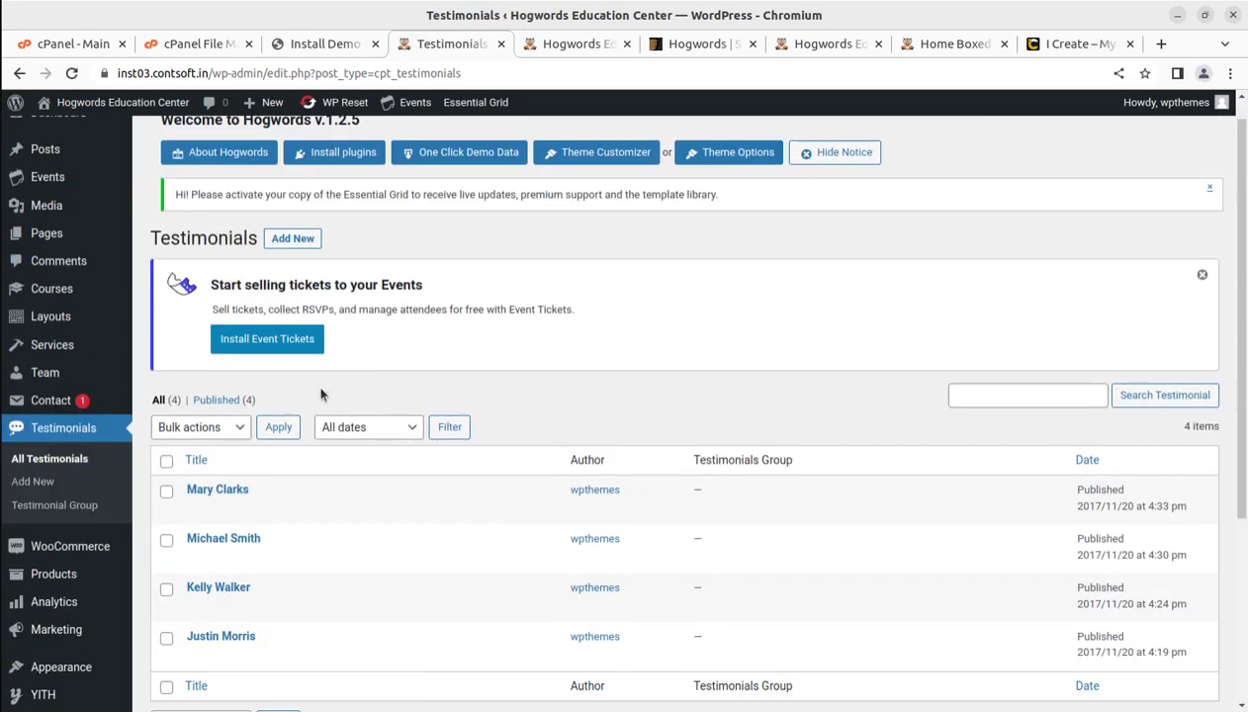
scroll(320, 395, "down", 3)
left_click(313, 340)
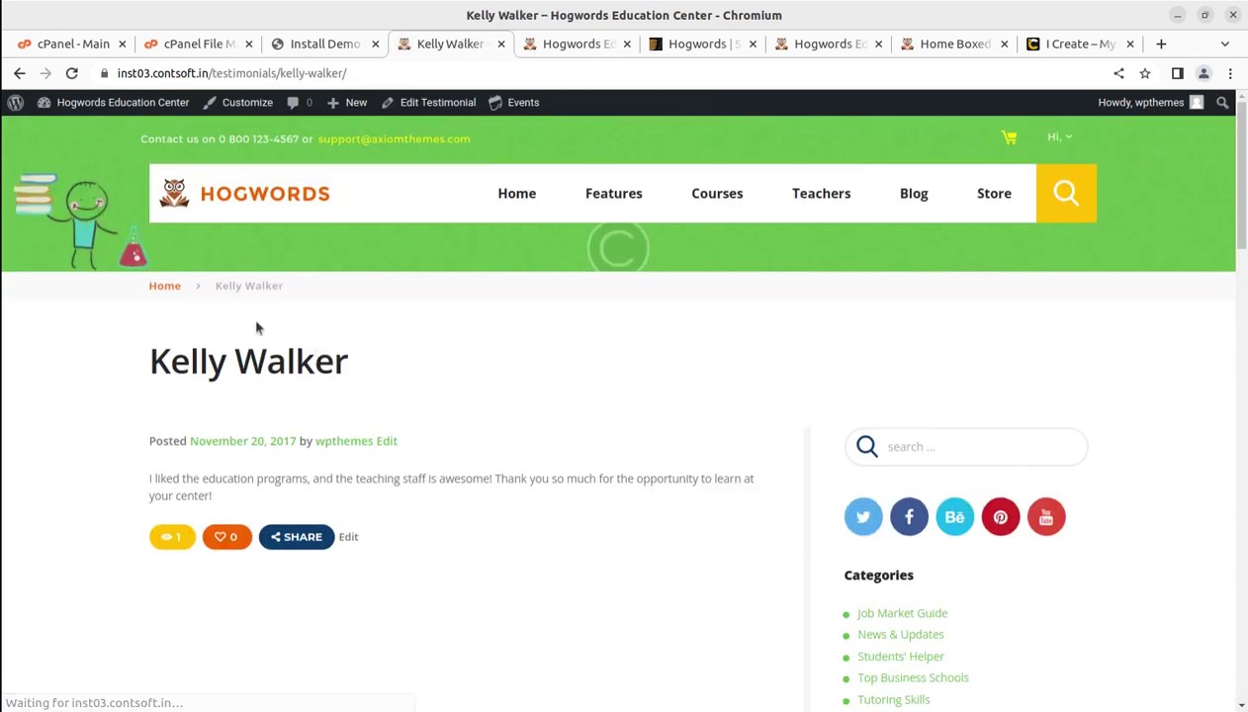
left_click(18, 74)
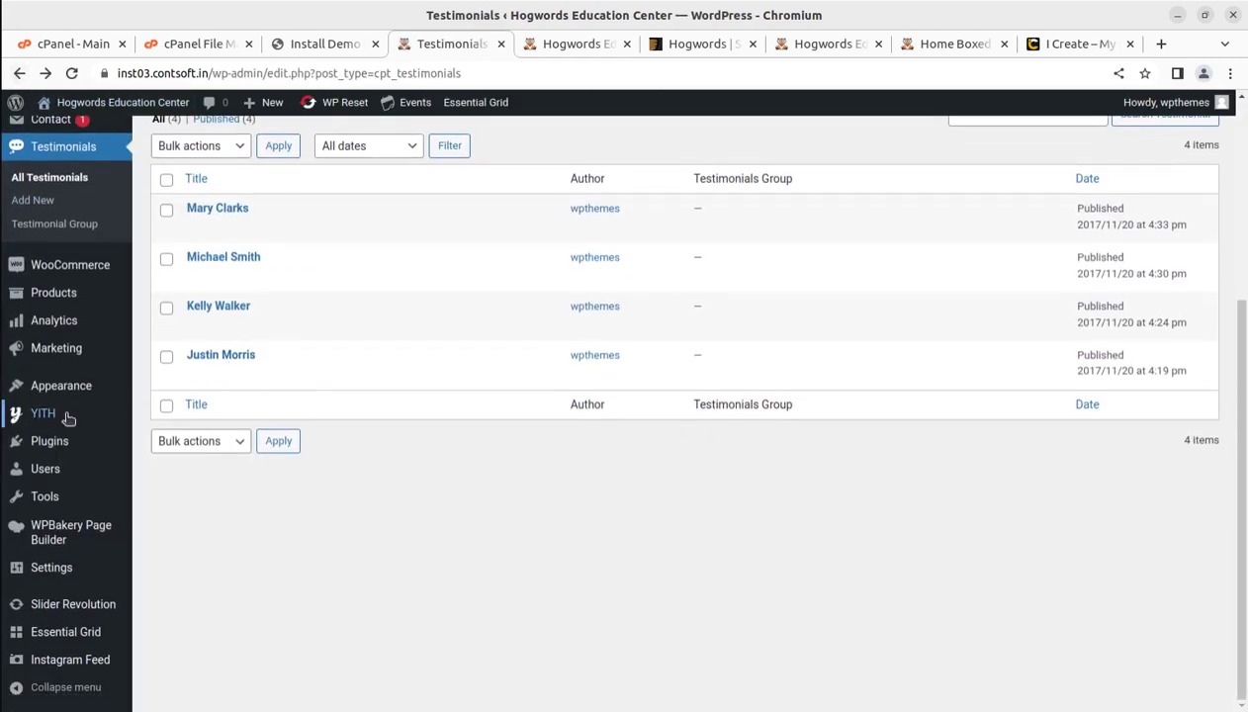
Open the Theme Options and examine the Logo & Site Identity settings, including logo height and the retina, mobile and side logos
mouse_move(69, 432)
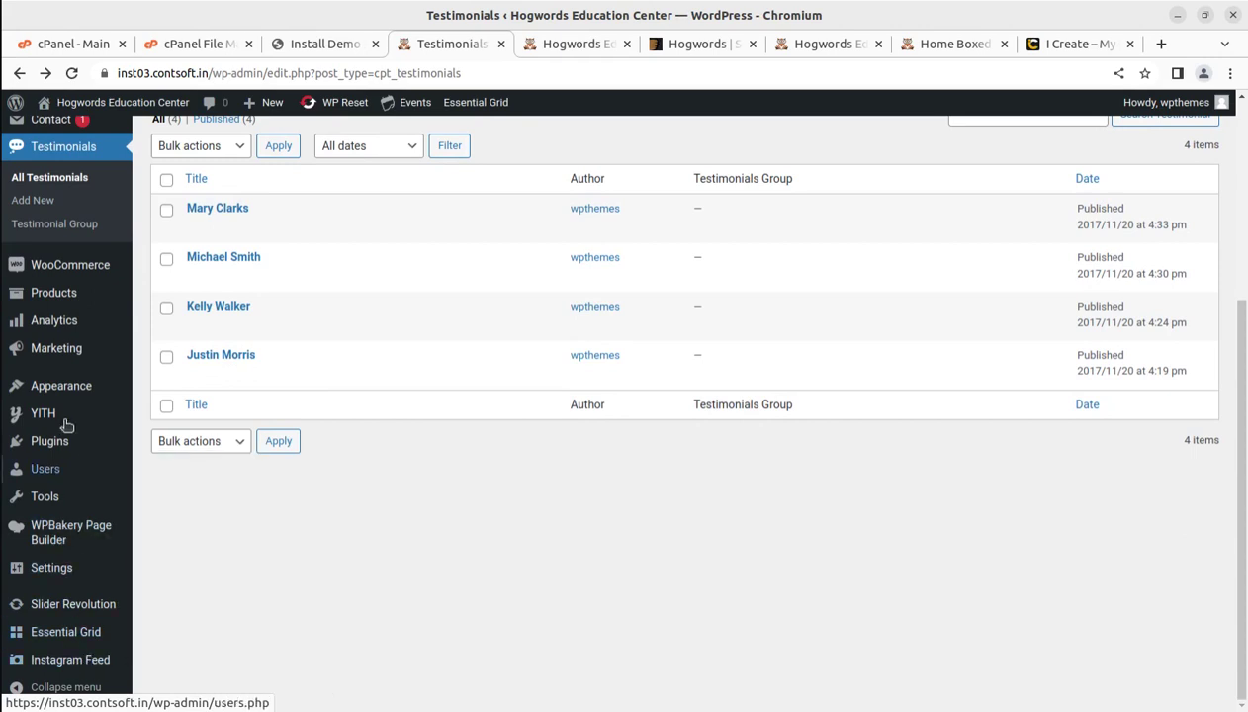
mouse_move(56, 329)
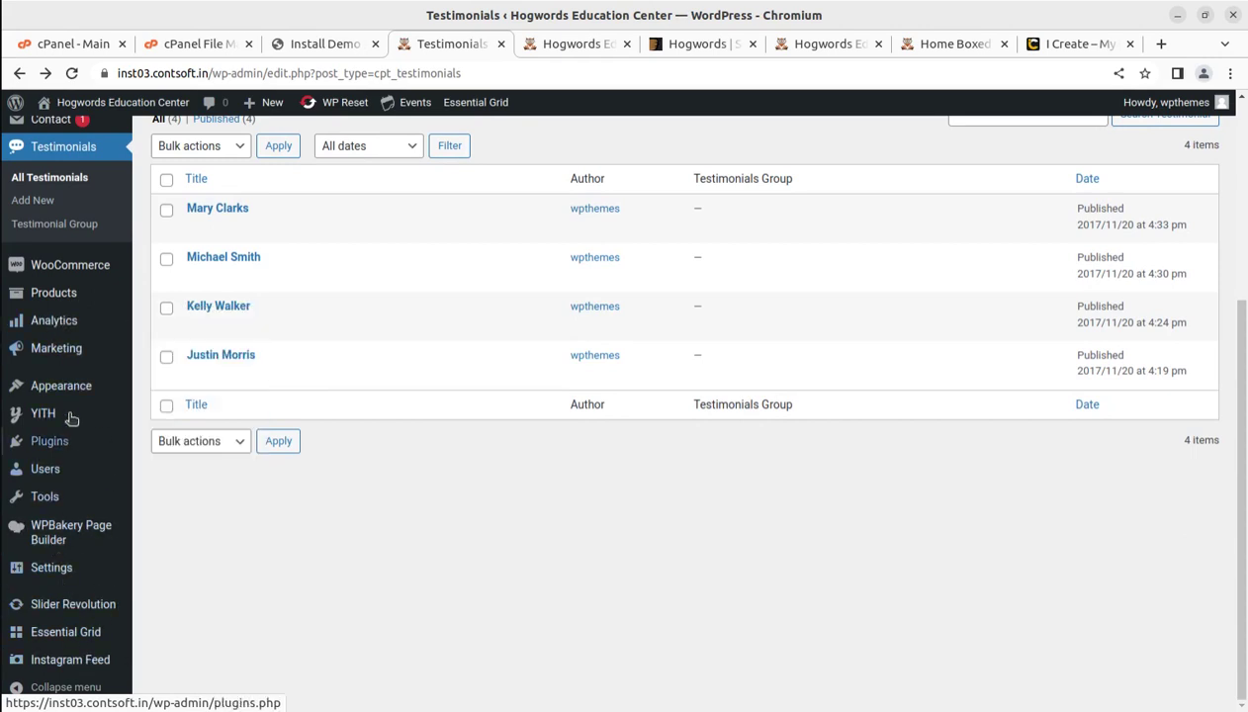
mouse_move(68, 396)
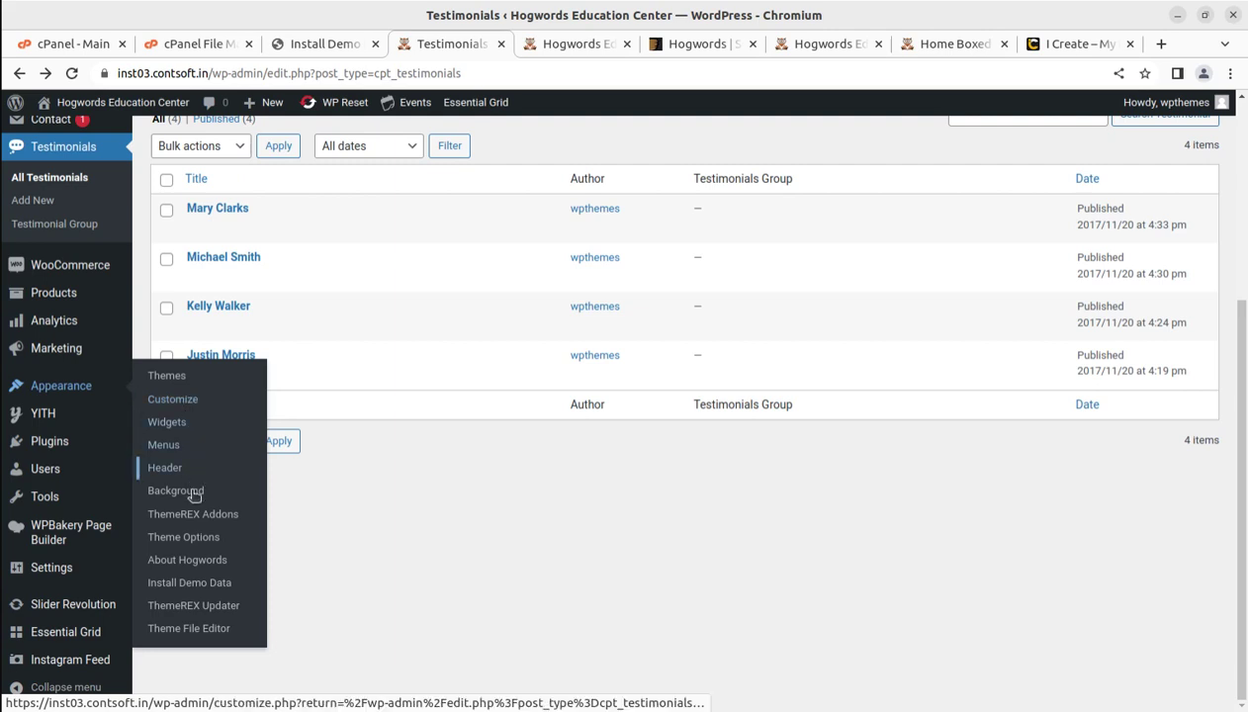
left_click(196, 542)
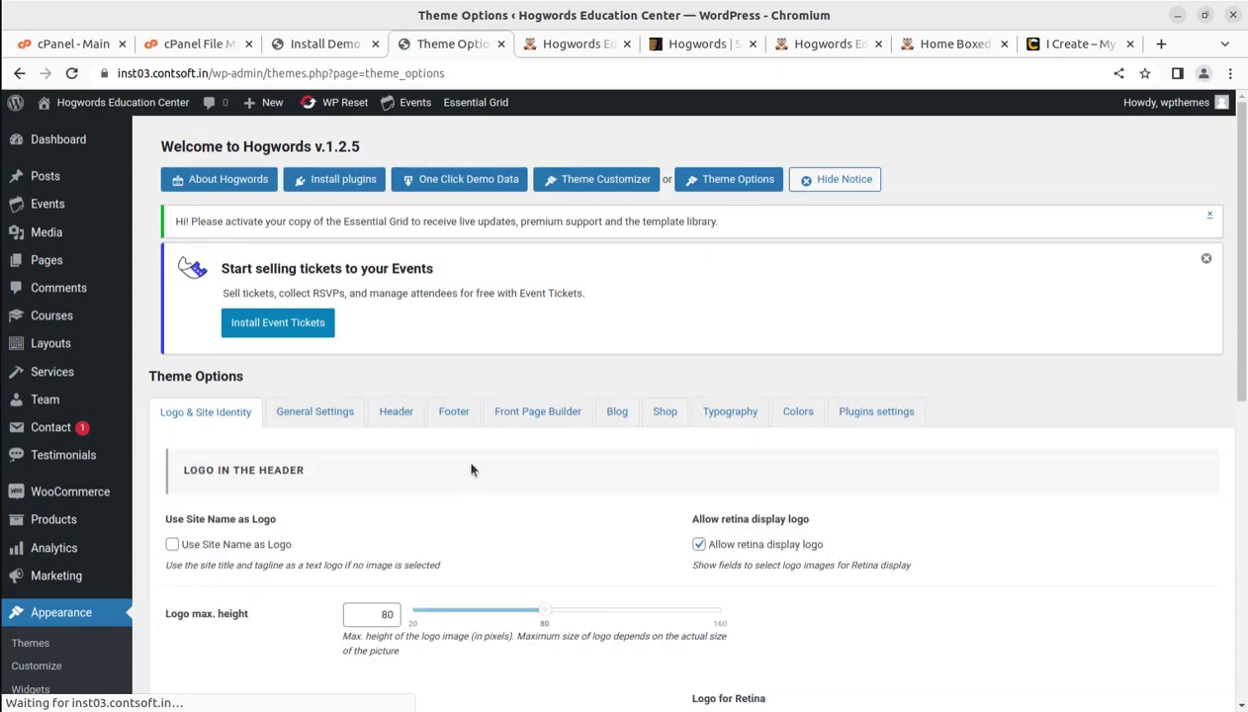
scroll(470, 470, "down", 3)
scroll(471, 474, "up", 3)
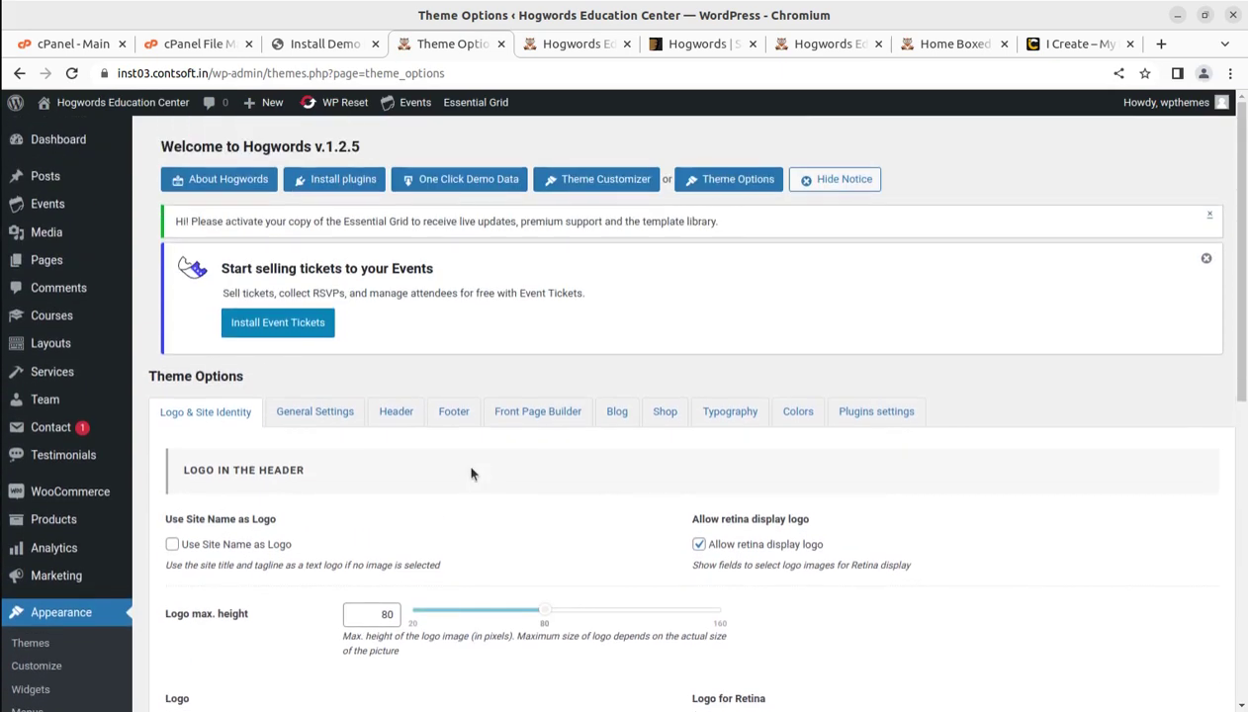
scroll(471, 474, "down", 3)
scroll(470, 474, "up", 3)
scroll(449, 464, "down", 2)
scroll(423, 453, "down", 2)
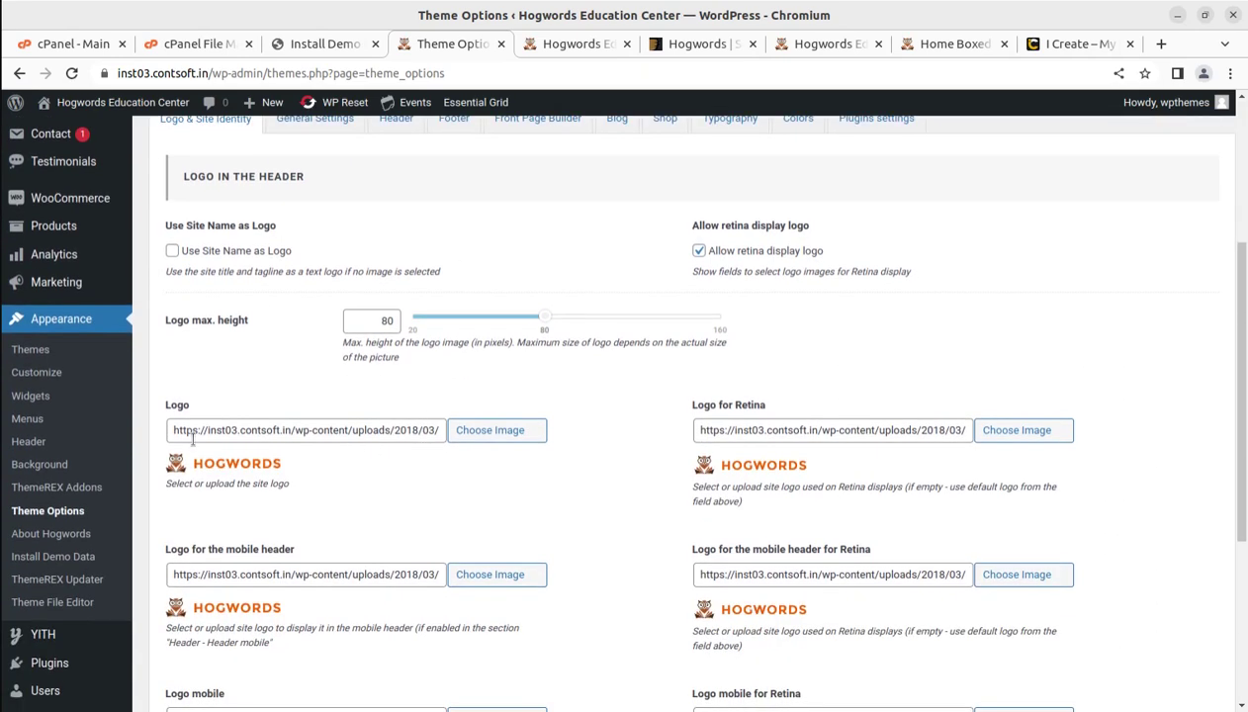
scroll(496, 467, "down", 3)
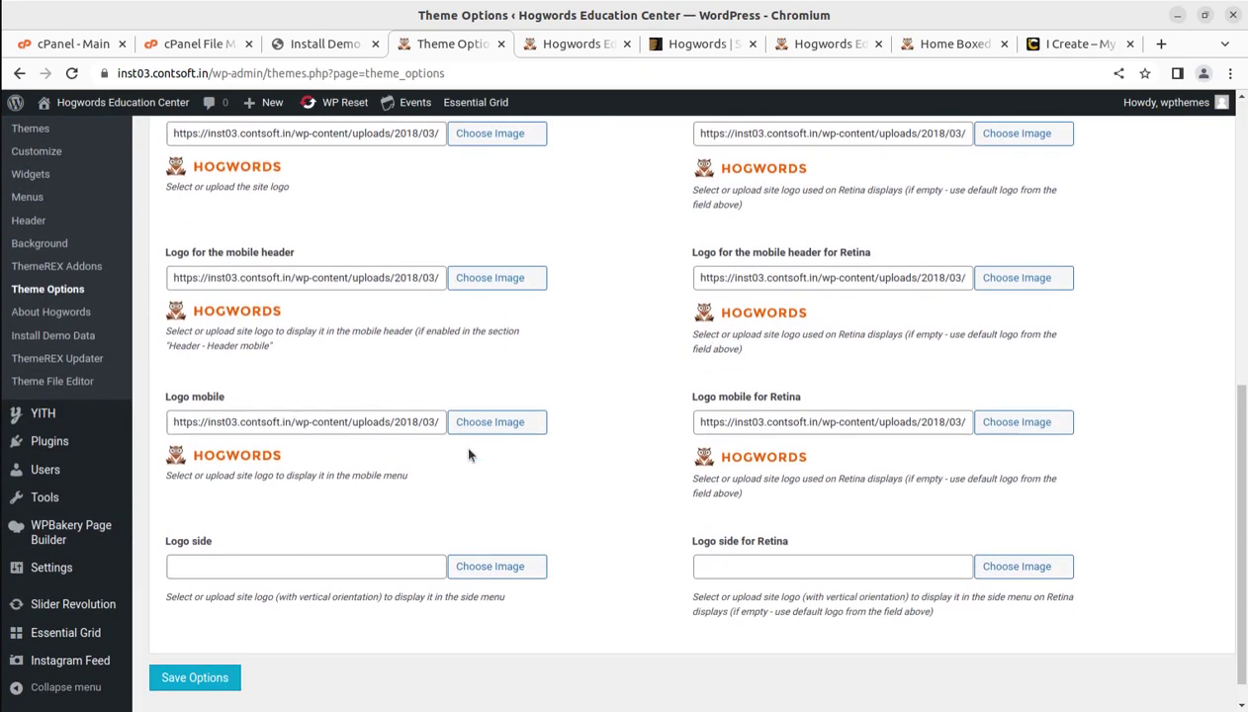
scroll(574, 455, "up", 4)
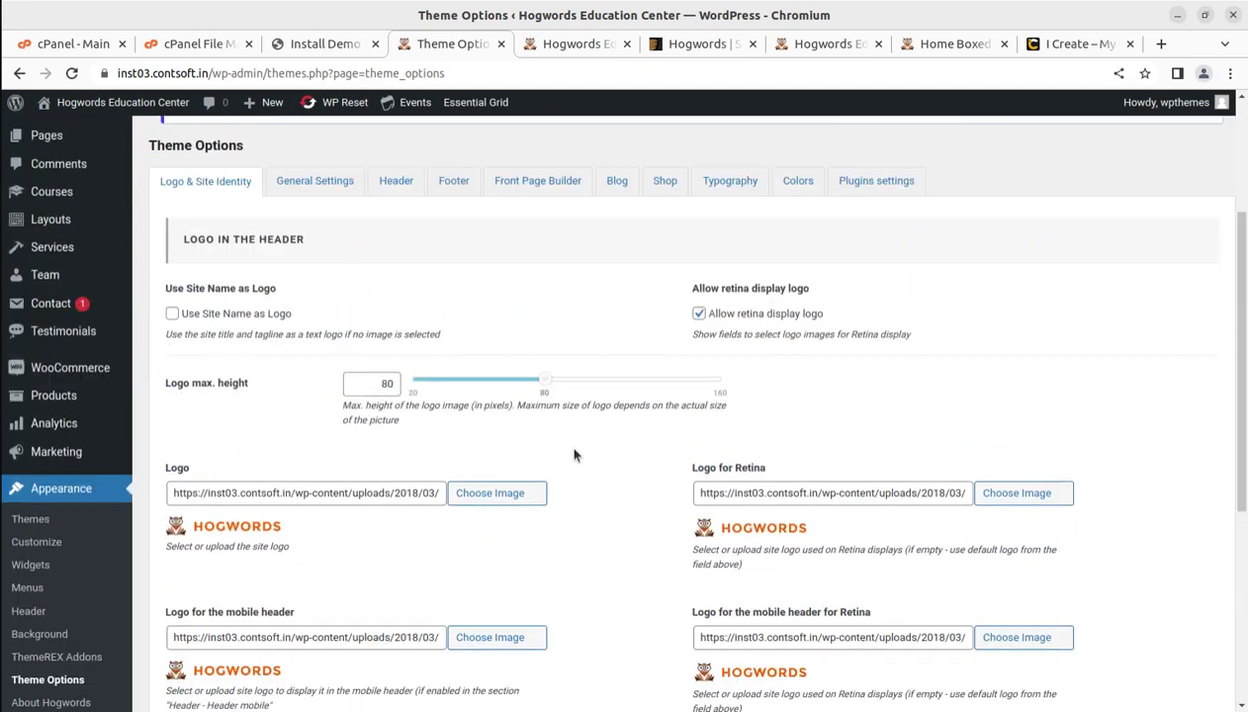
scroll(468, 382, "down", 2)
scroll(468, 381, "up", 2)
Review the theme's General Settings, covering layout, sidebar, additional widgets, design effects and miscellaneous options
left_click(316, 182)
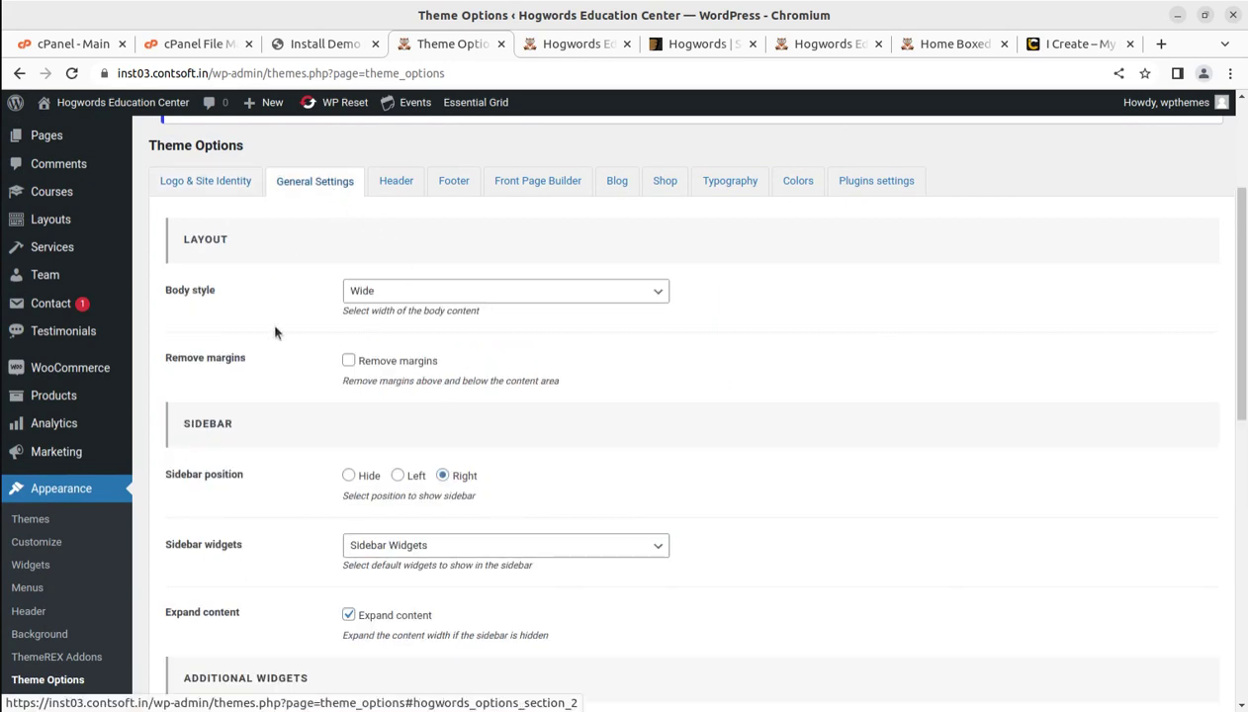
scroll(495, 412, "down", 2)
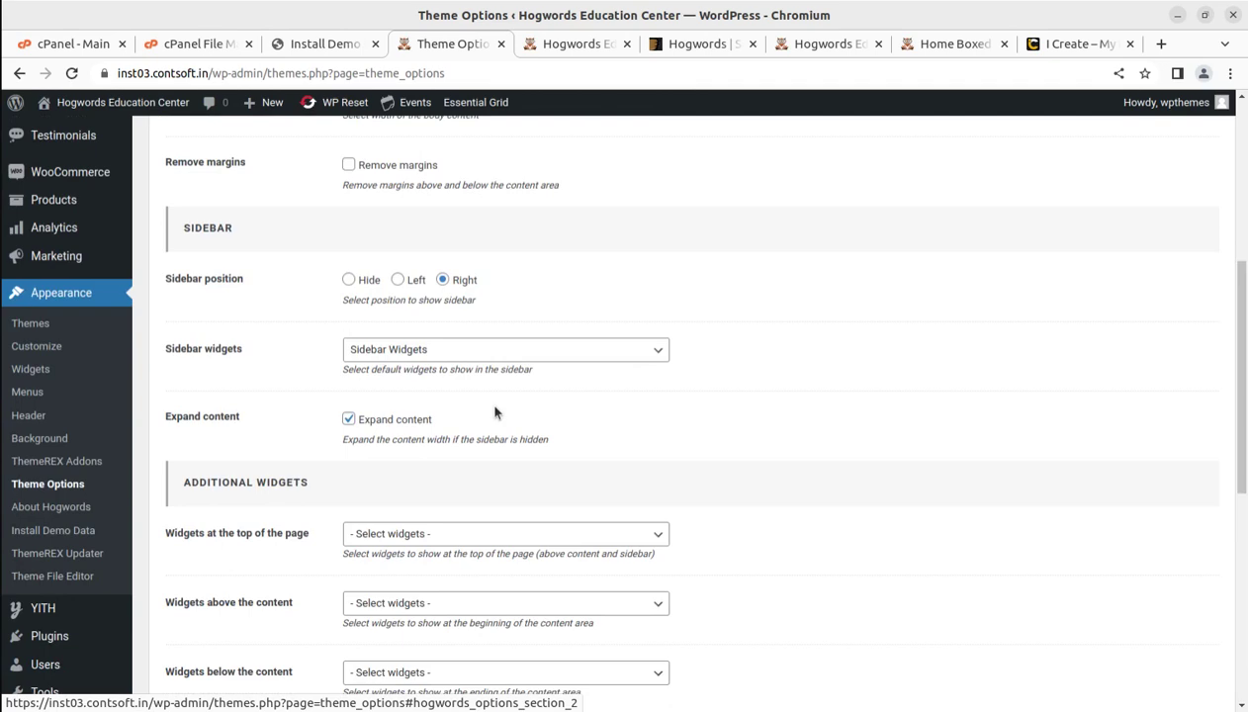
scroll(356, 426, "down", 5)
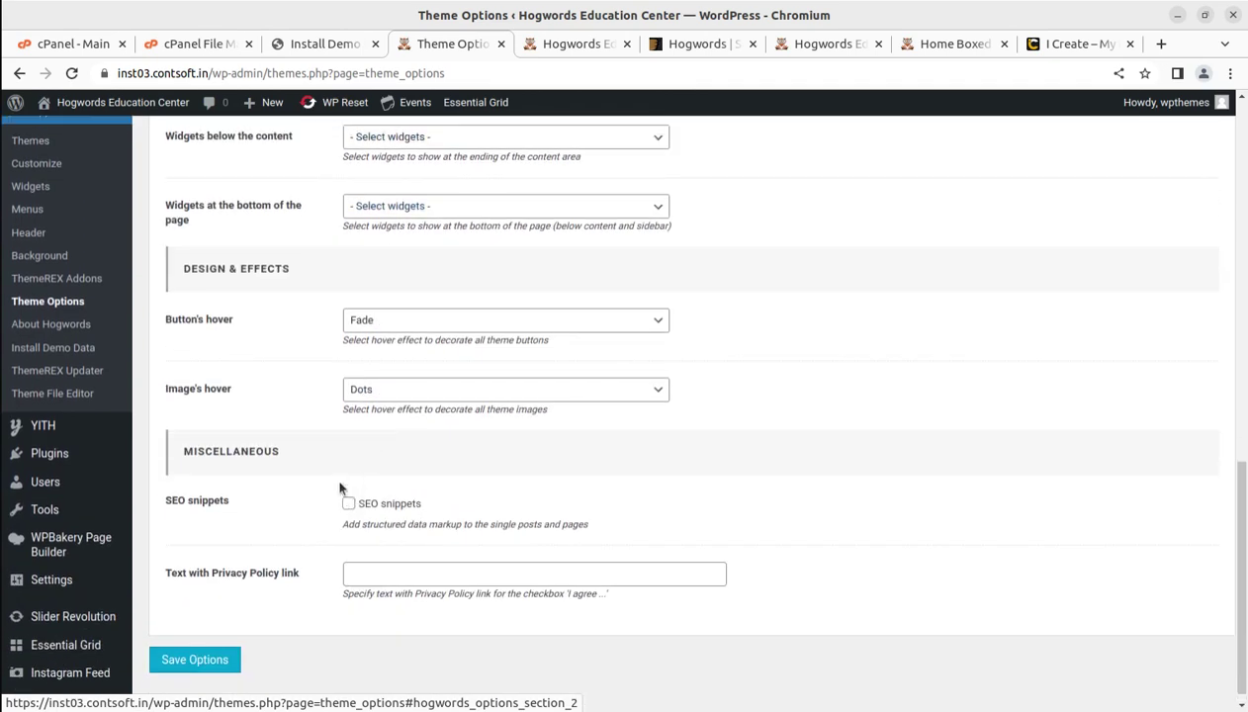
scroll(332, 454, "up", 12)
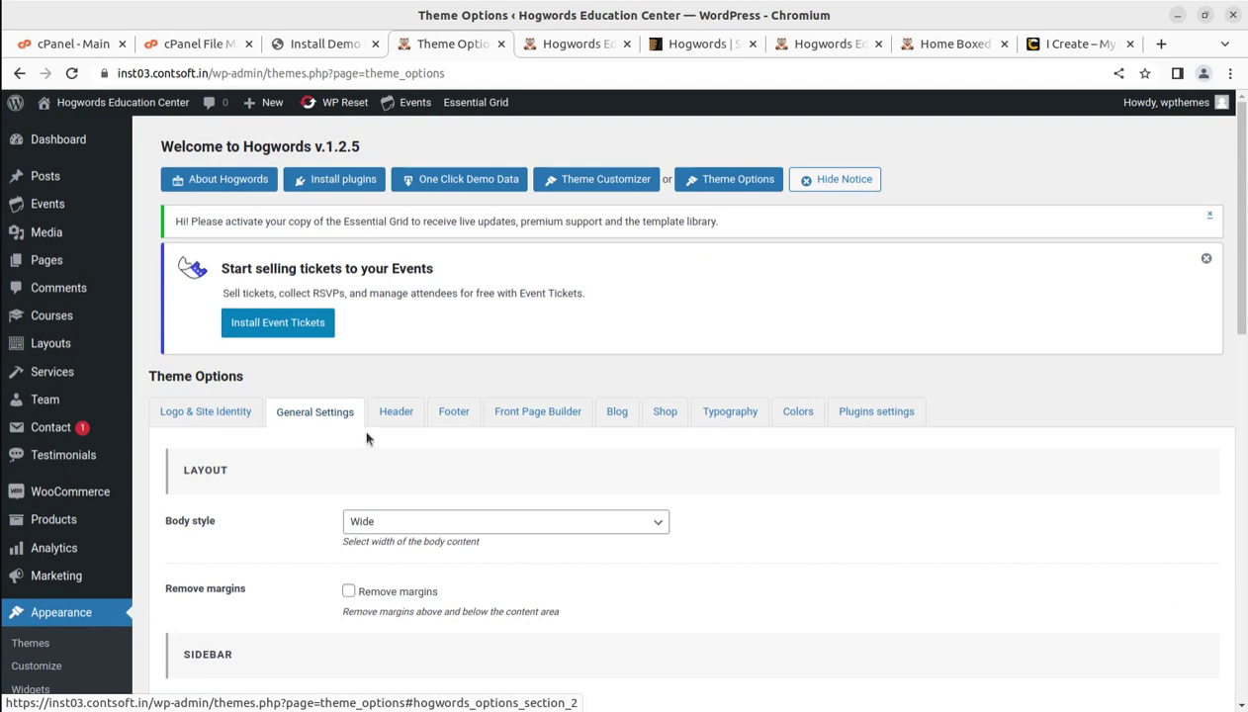
Review the theme's Header settings, covering header style, custom layout, position, zoom, widgets and main menu
left_click(394, 413)
scroll(267, 465, "down", 2)
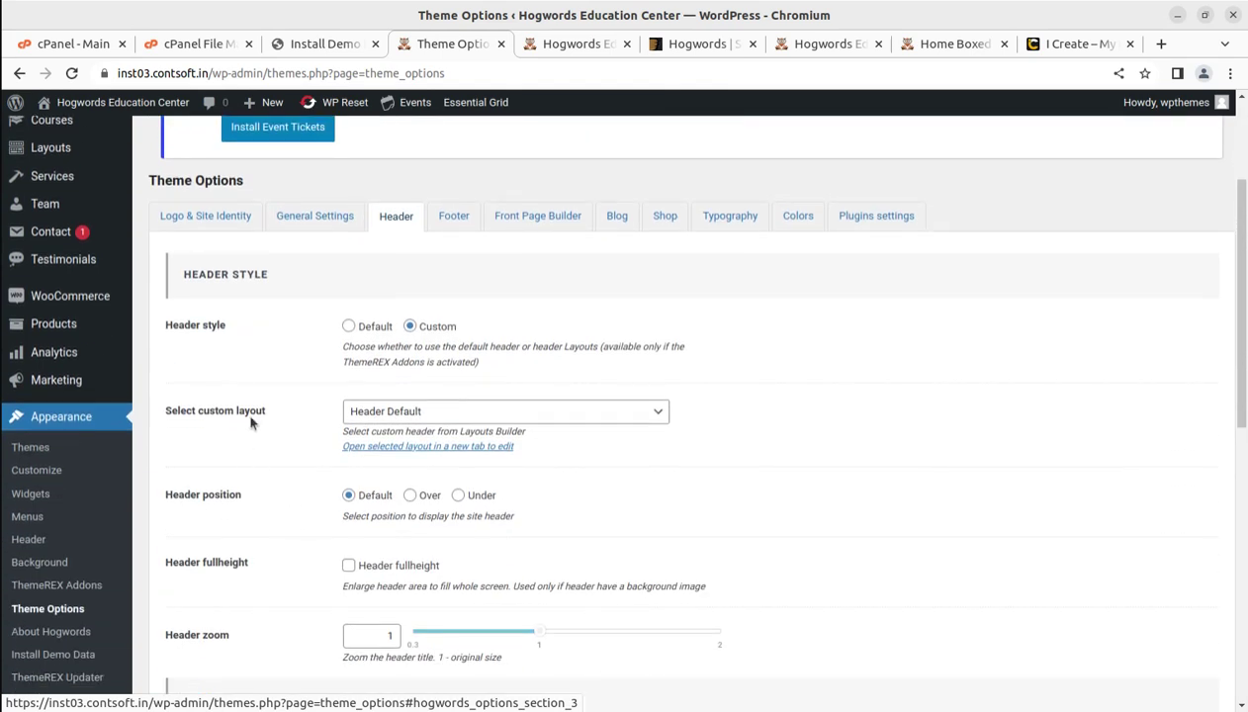
scroll(445, 515, "down", 2)
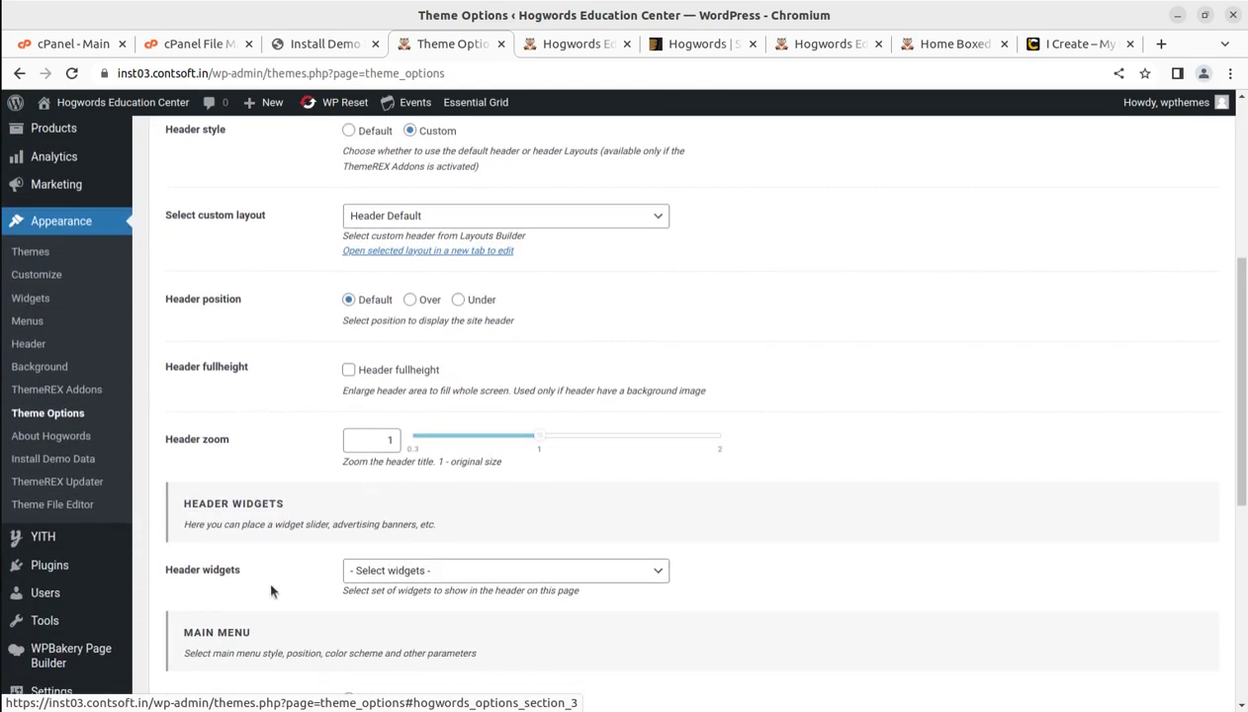
scroll(357, 521, "down", 2)
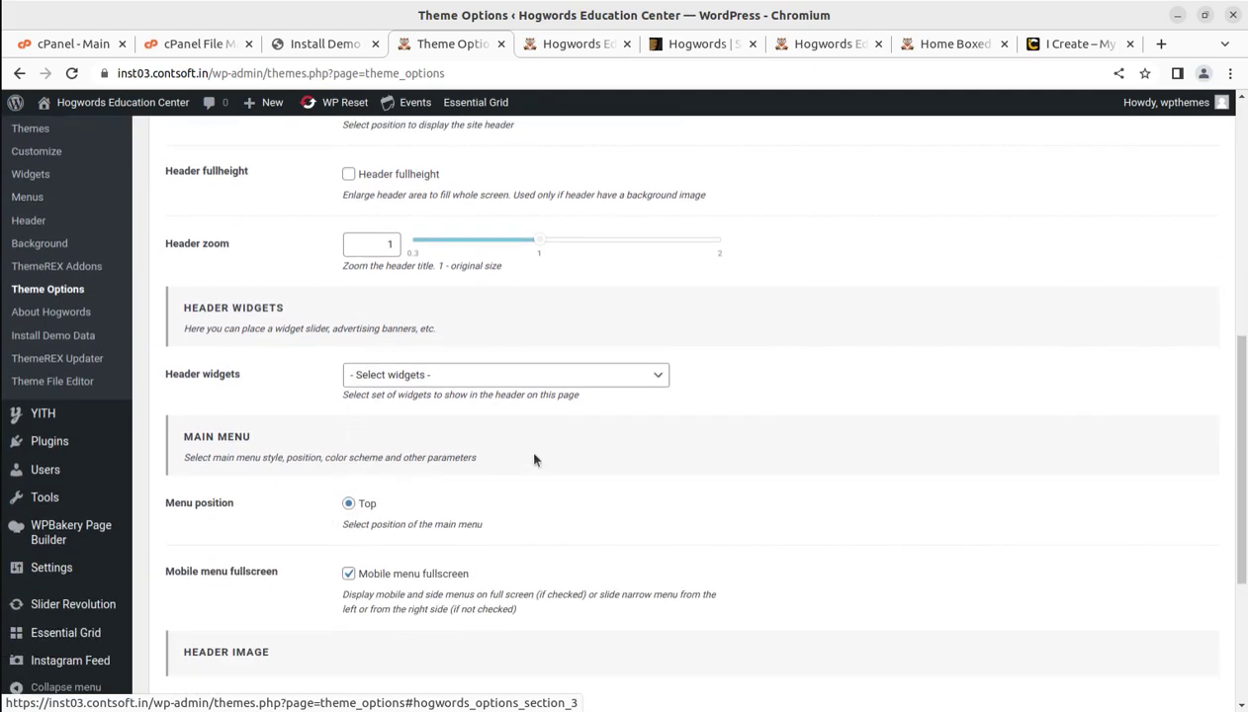
scroll(534, 459, "up", 6)
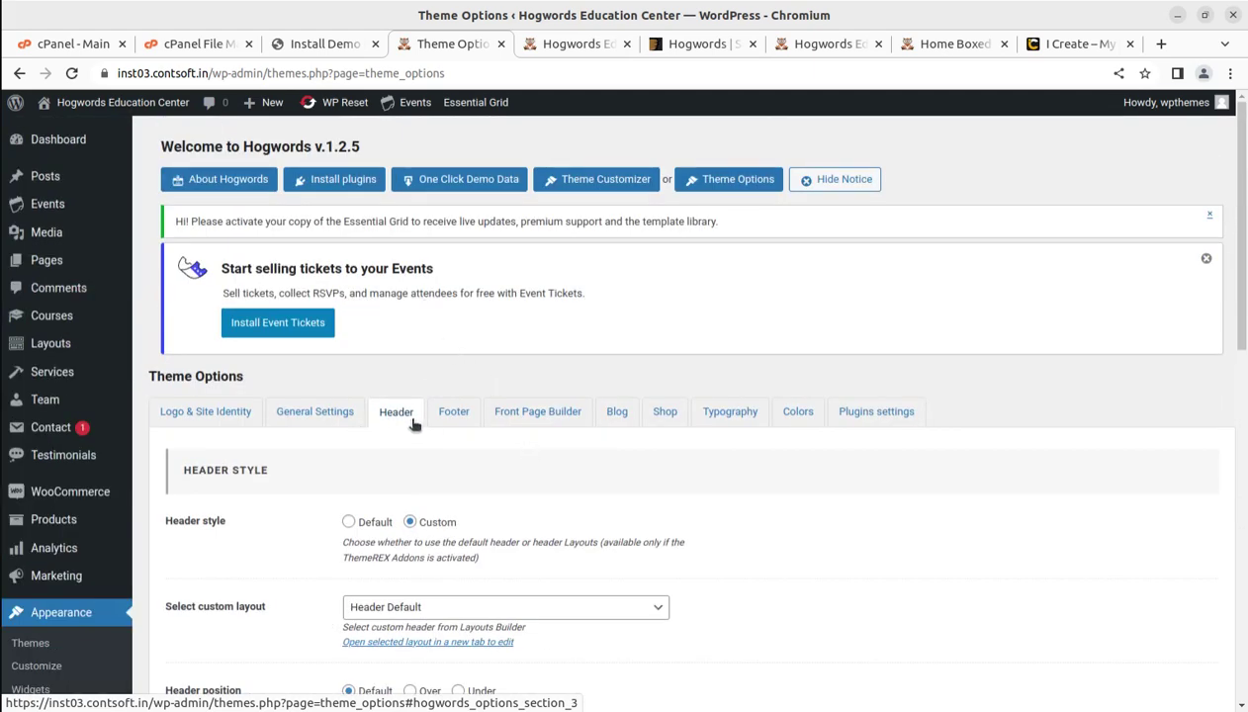
Review the Footer settings and the General, Title and Features sections of the Front Page Builder
left_click(453, 413)
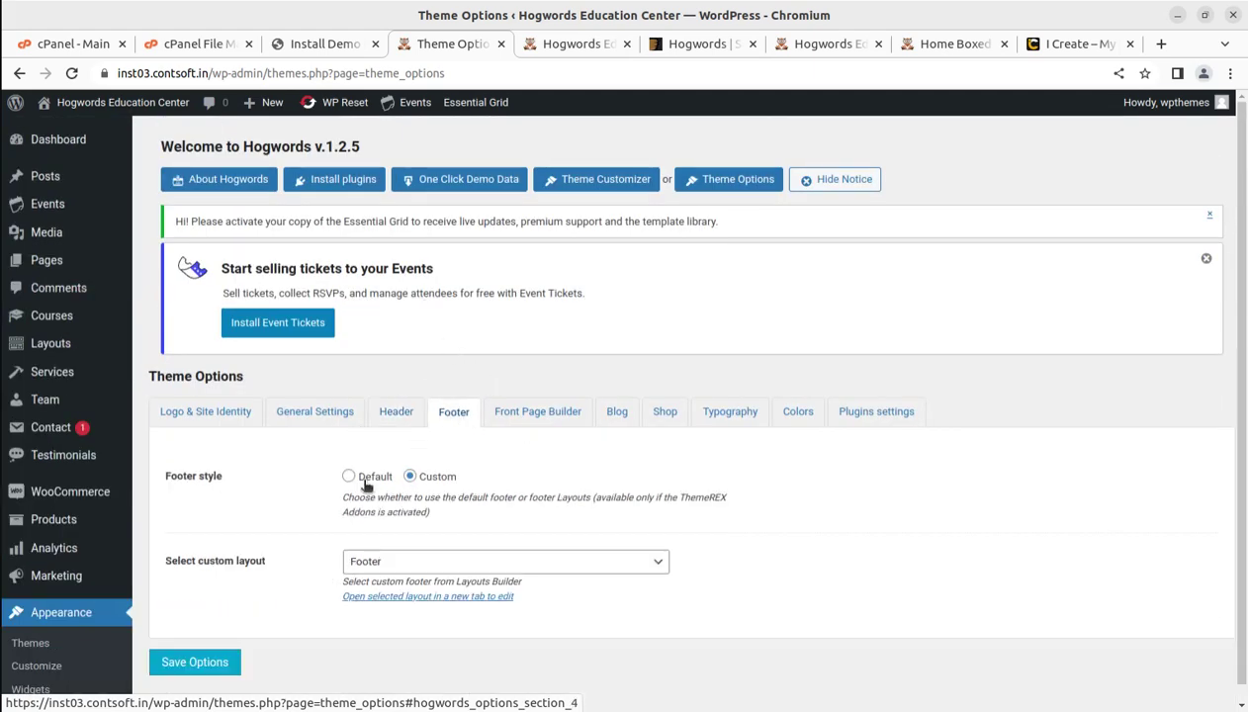
left_click(522, 420)
scroll(334, 469, "down", 5)
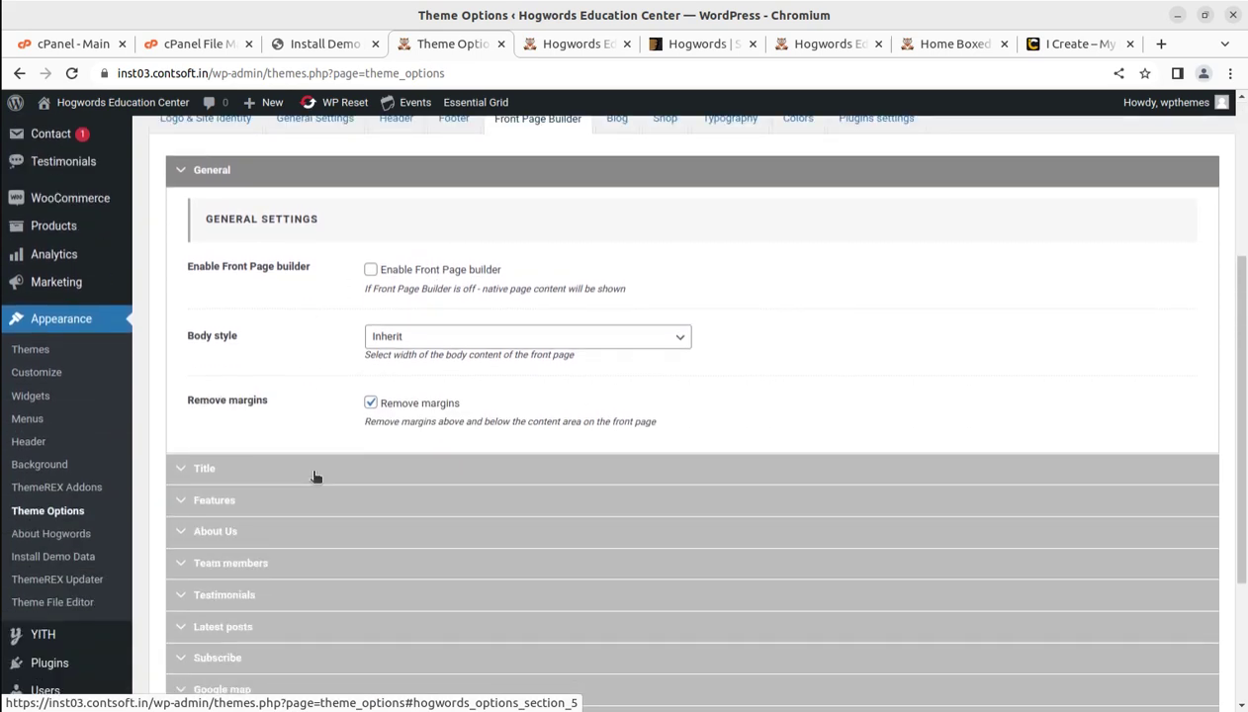
left_click(315, 477)
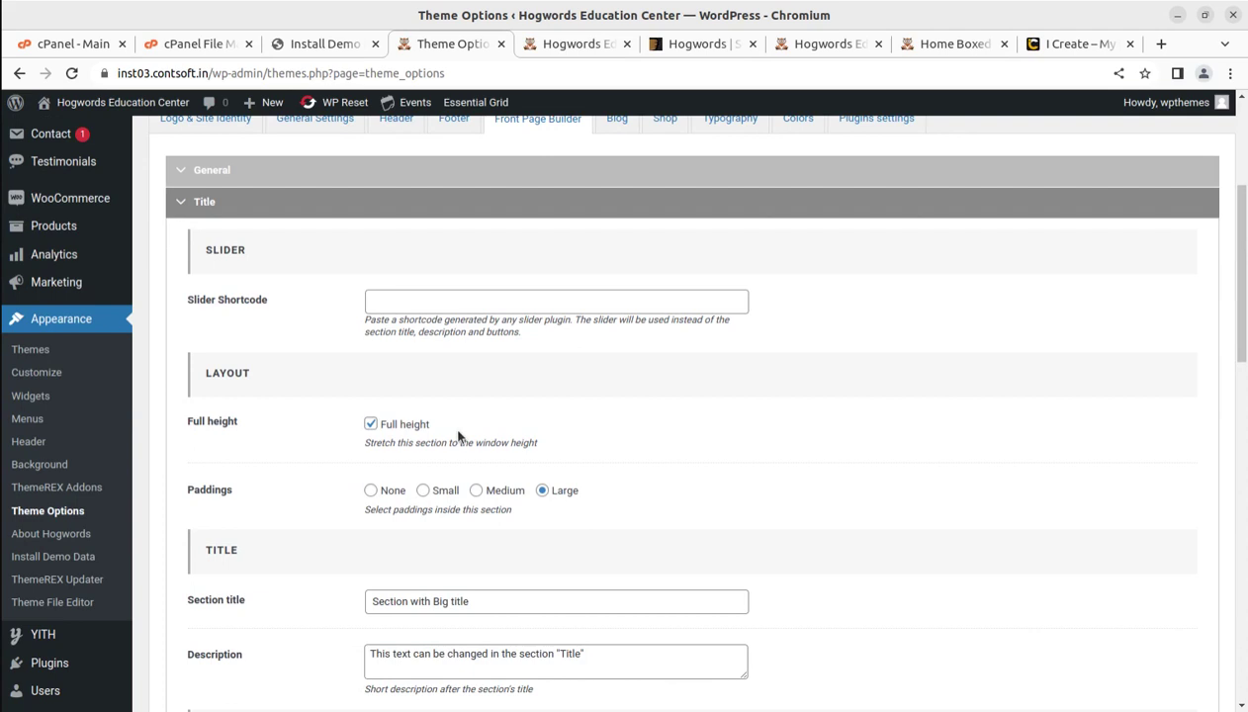
scroll(608, 505, "down", 10)
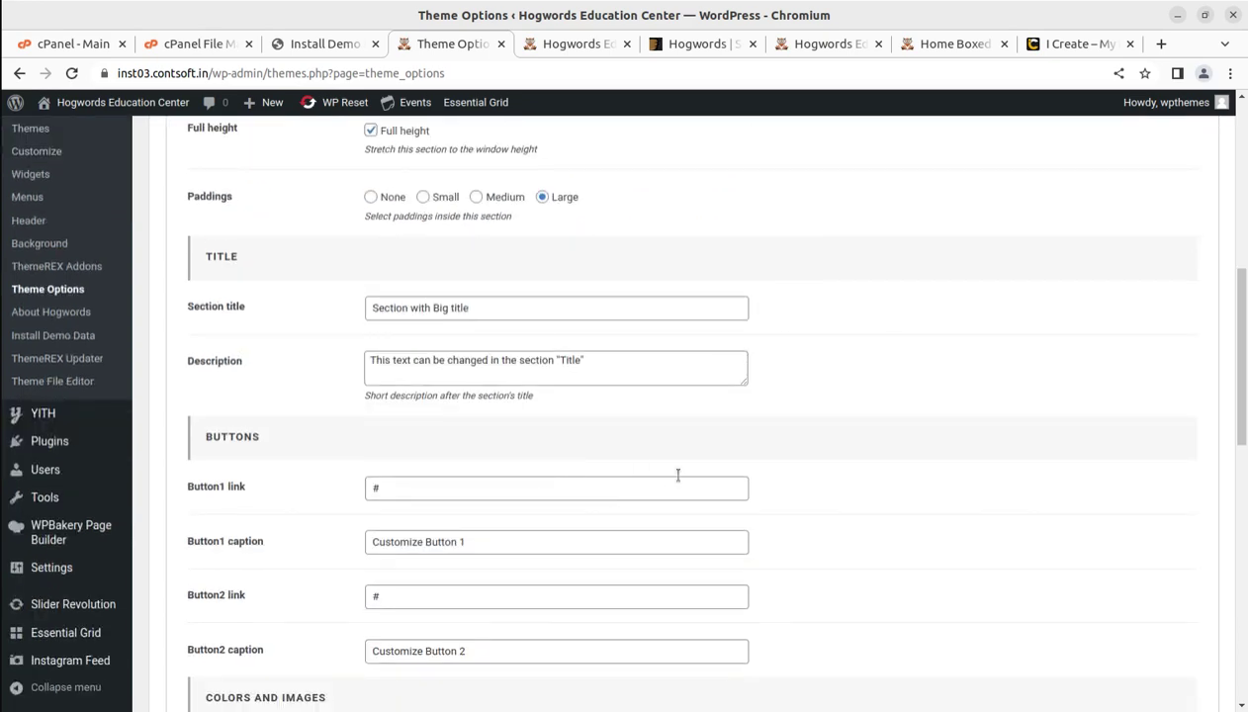
scroll(616, 480, "down", 8)
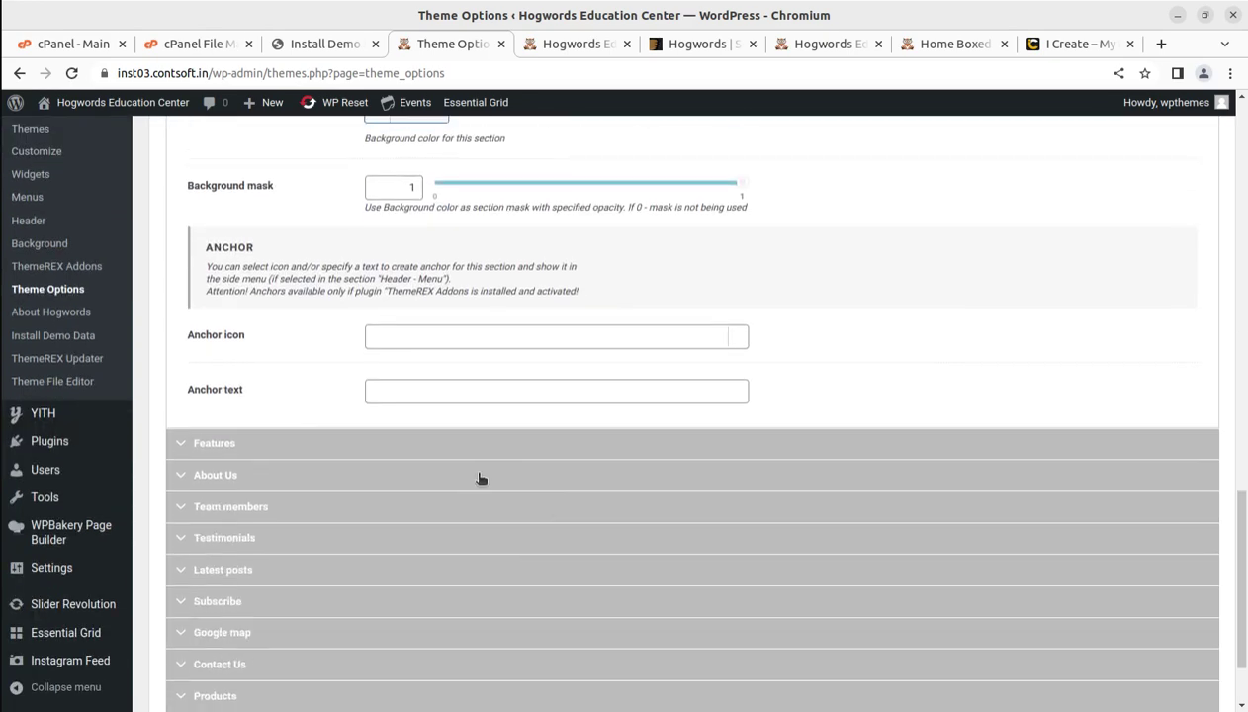
scroll(473, 459, "down", 2)
scroll(576, 509, "up", 6)
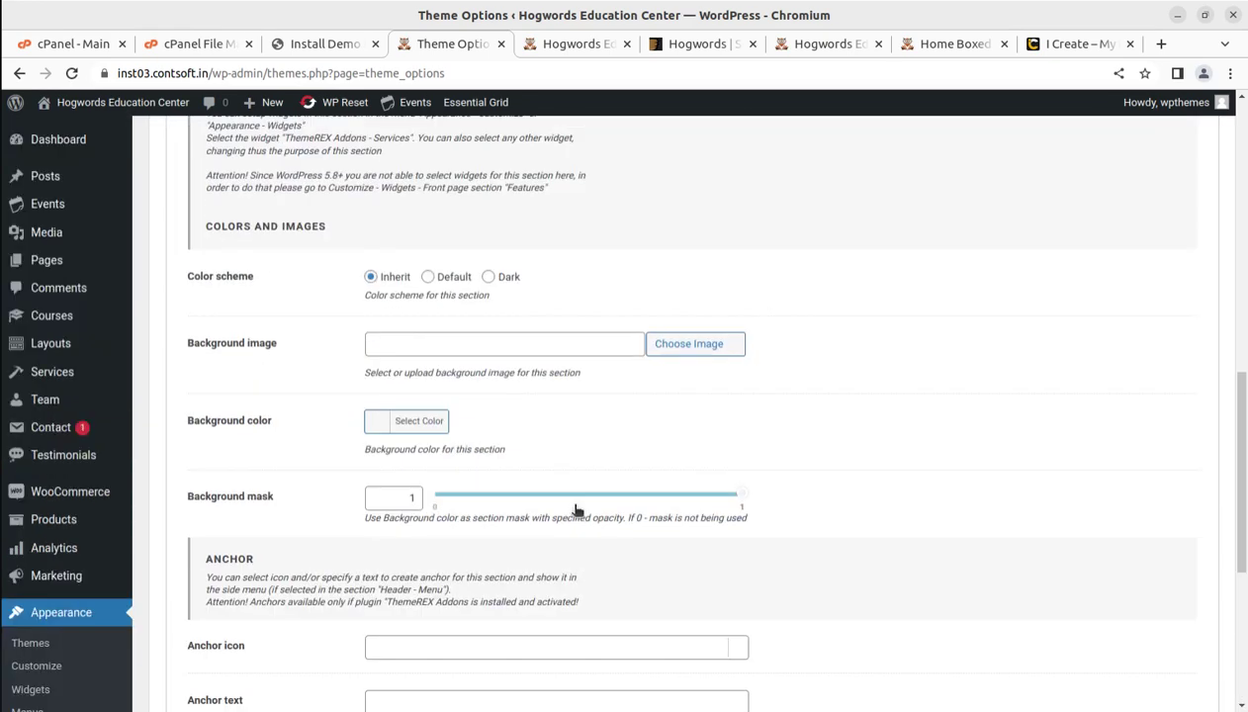
scroll(820, 494, "down", 8)
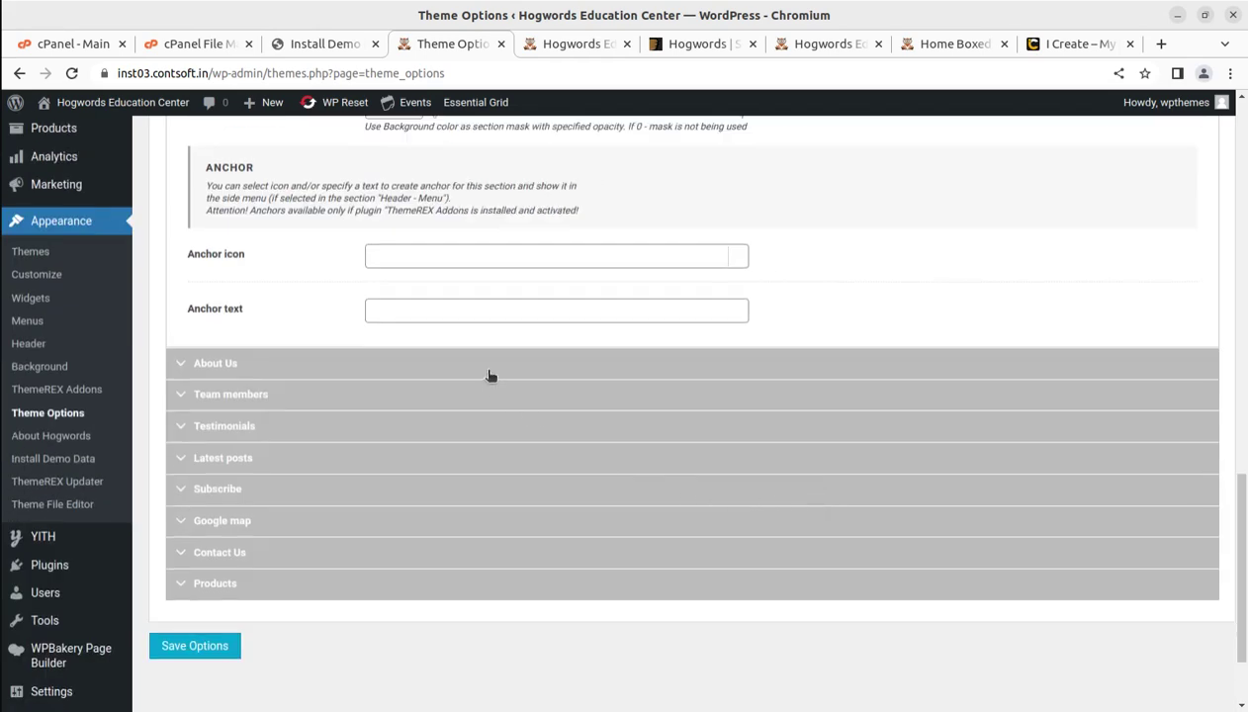
Examine the Front Page Builder's About Us, Team members, Testimonials and Subscribe sections
left_click(488, 369)
scroll(529, 417, "down", 5)
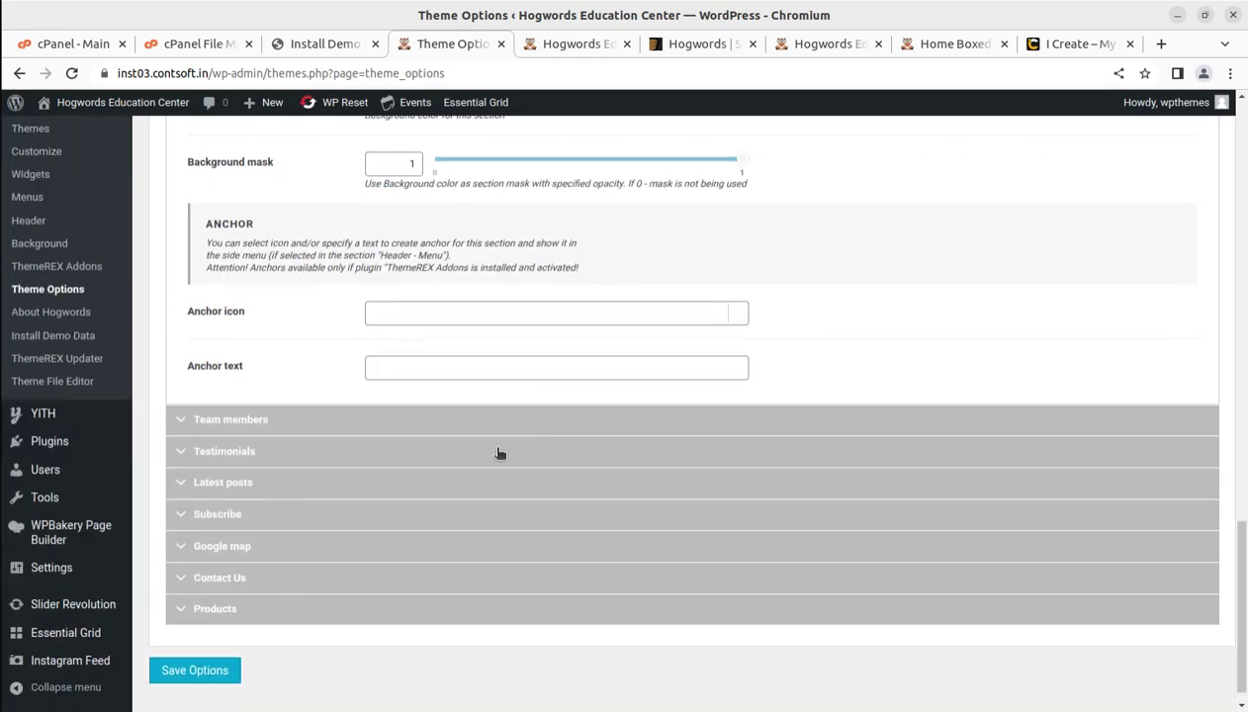
left_click(485, 433)
scroll(517, 521, "down", 7)
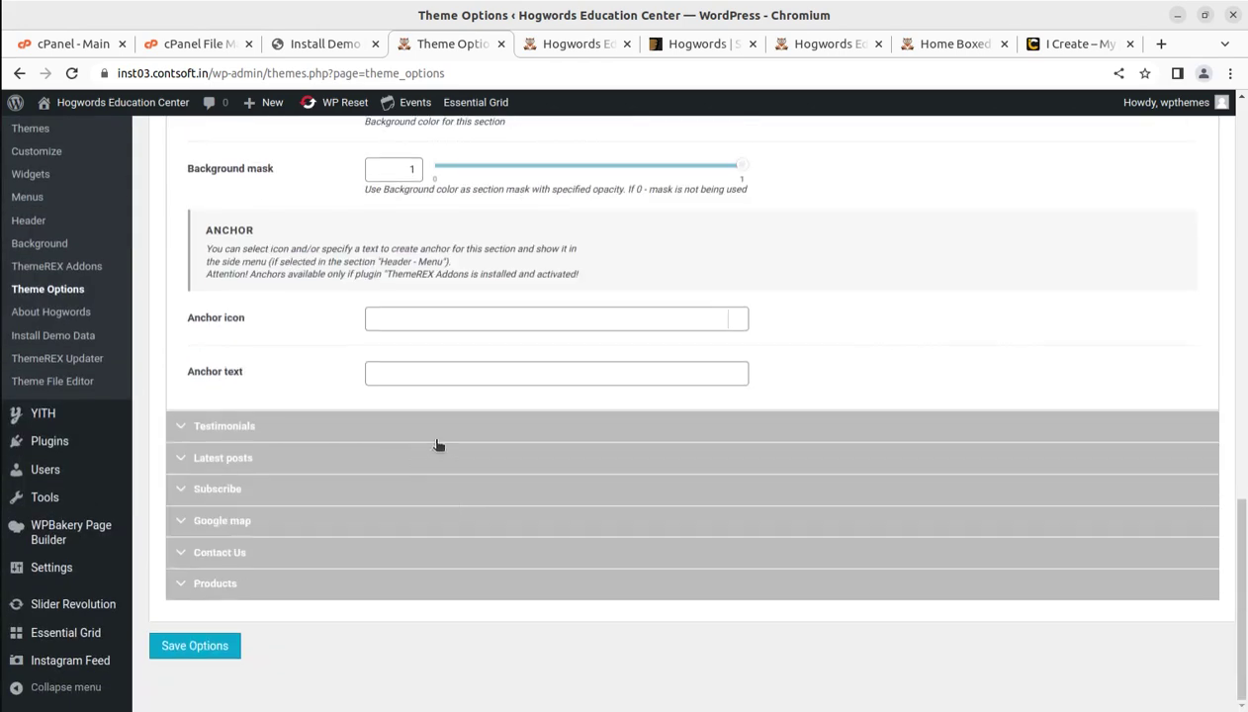
left_click(435, 426)
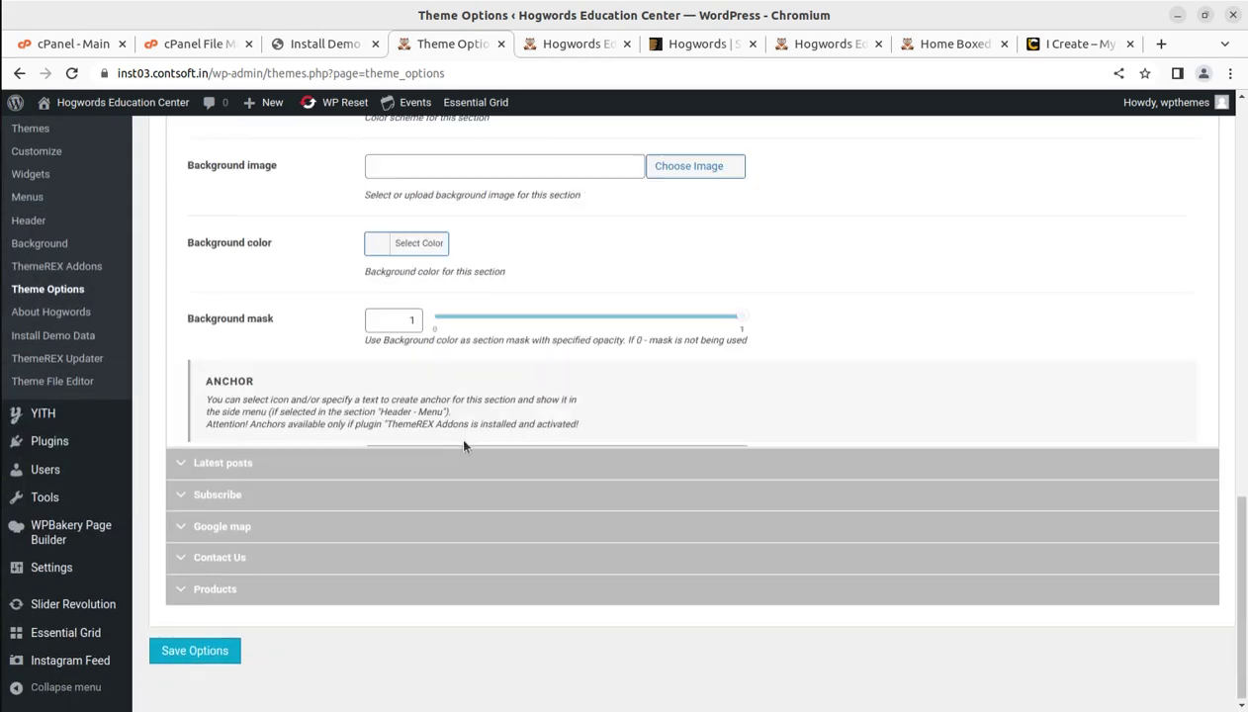
scroll(553, 428, "up", 4)
scroll(519, 513, "down", 4)
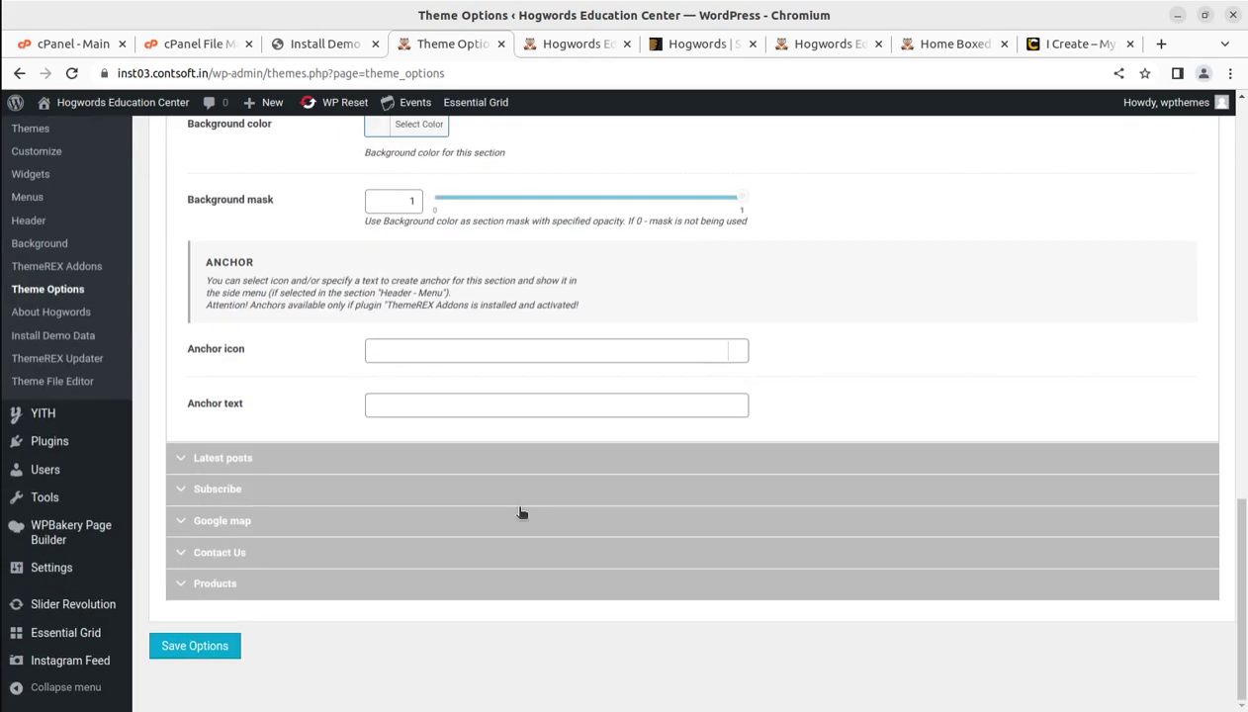
left_click(399, 492)
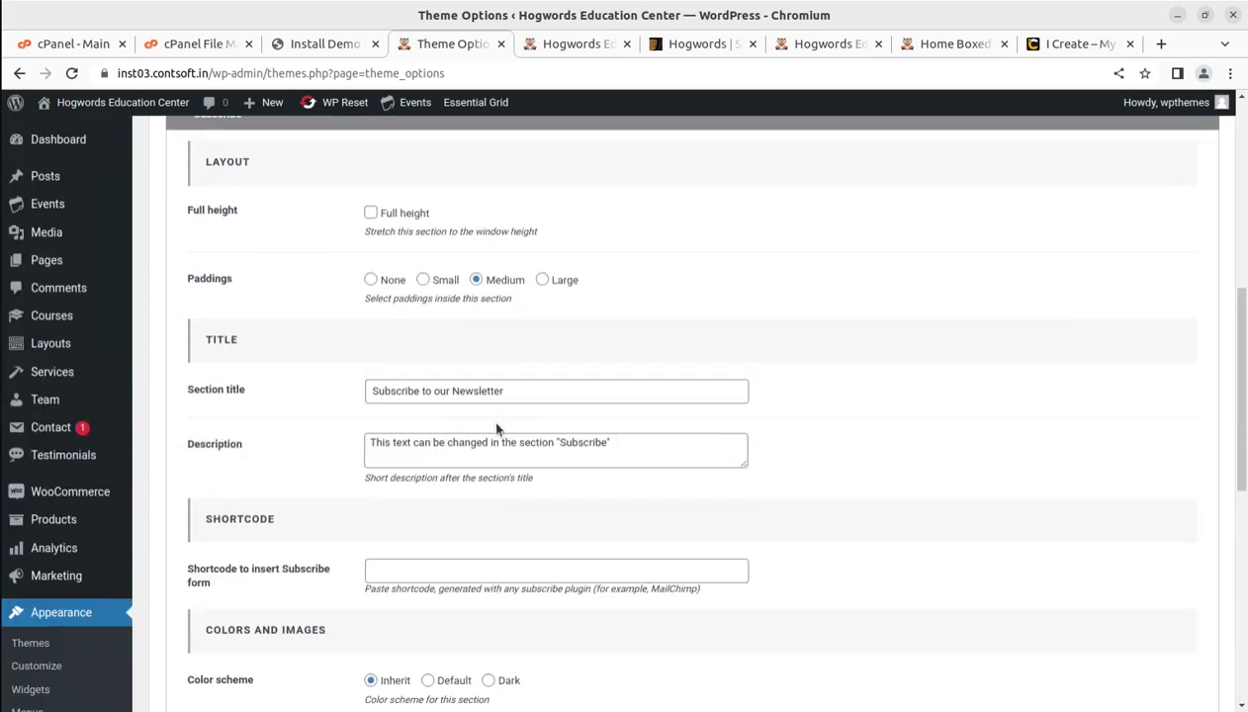
scroll(497, 428, "down", 6)
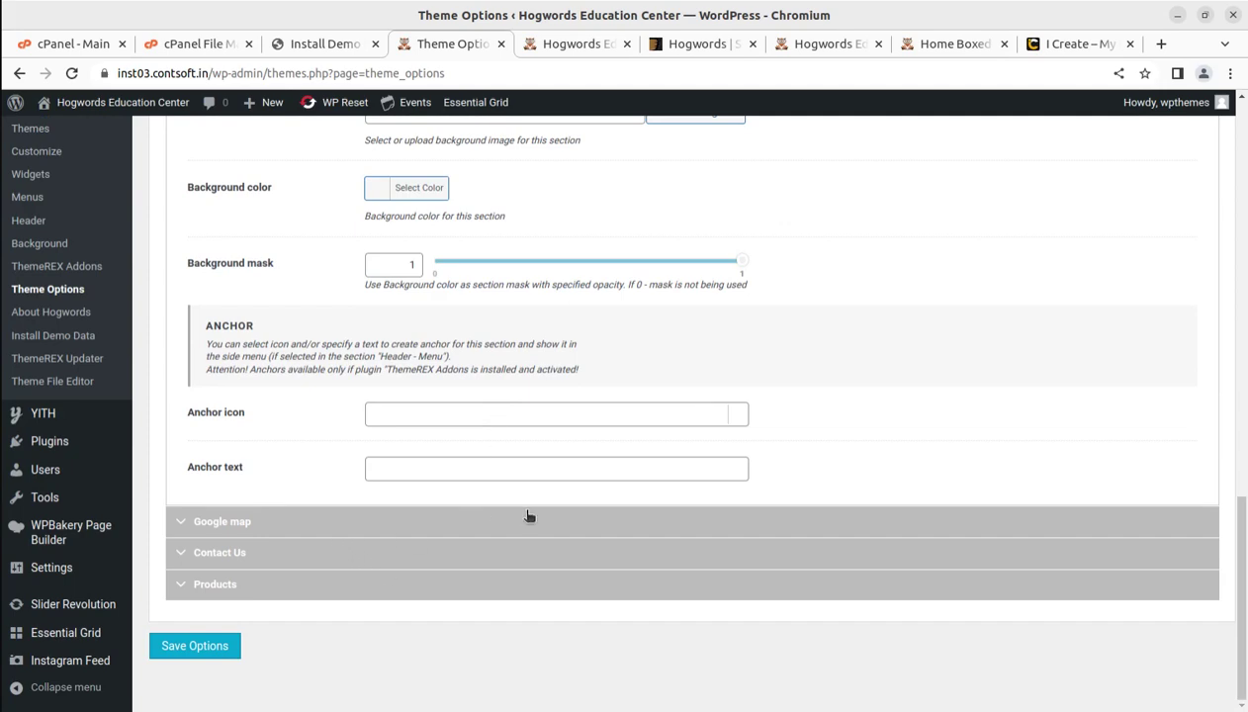
scroll(529, 515, "up", 15)
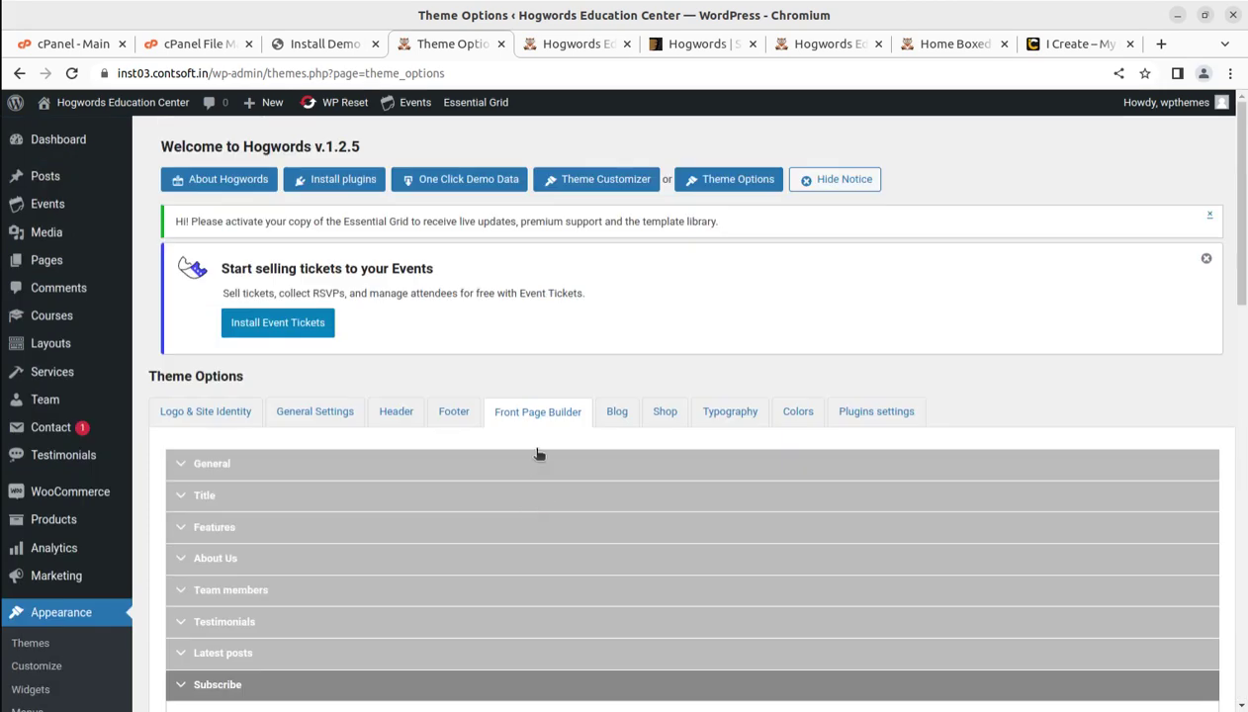
Look through the Blog, Shop and Typography options and review the color schemes and color scheme editor
left_click(618, 417)
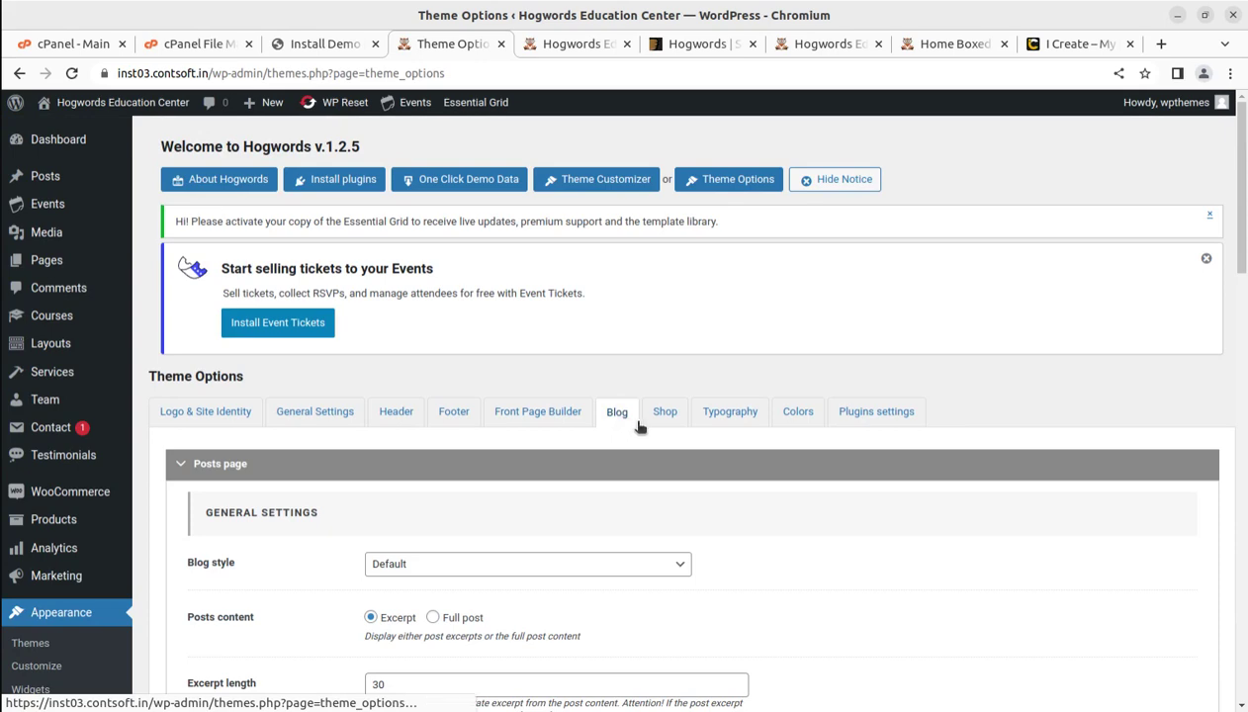
left_click(665, 416)
left_click(728, 419)
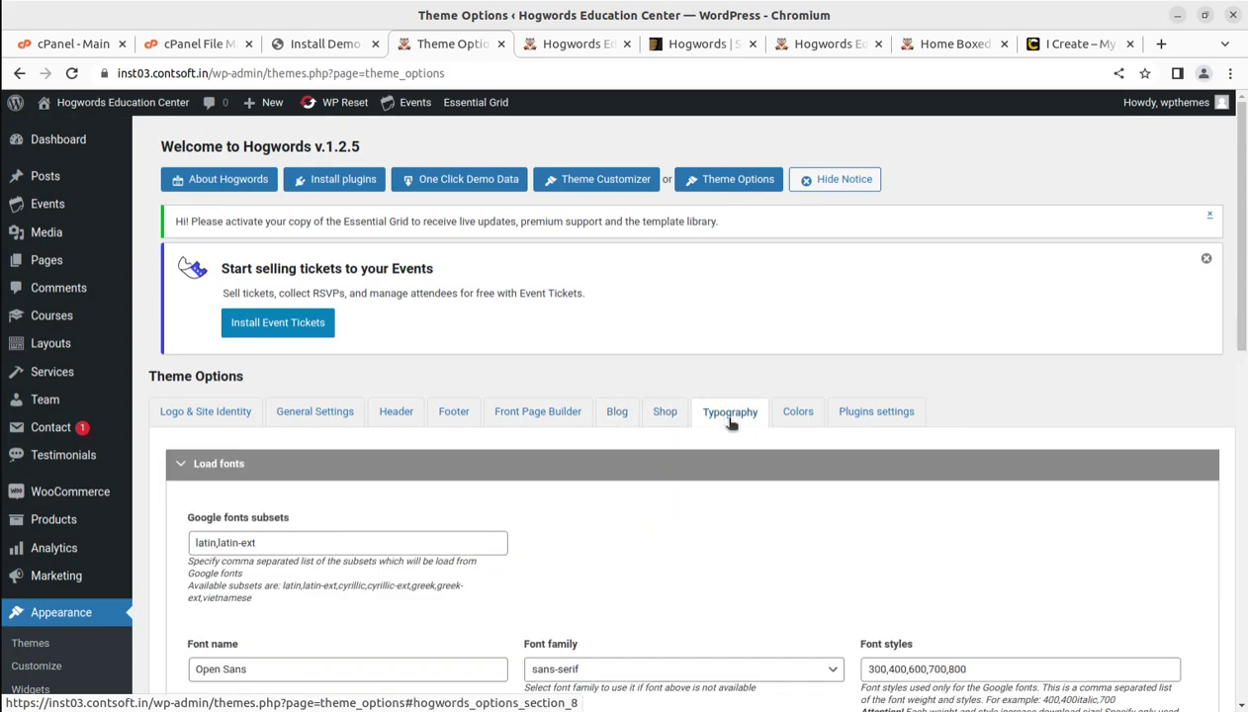
left_click(803, 417)
scroll(784, 431, "down", 2)
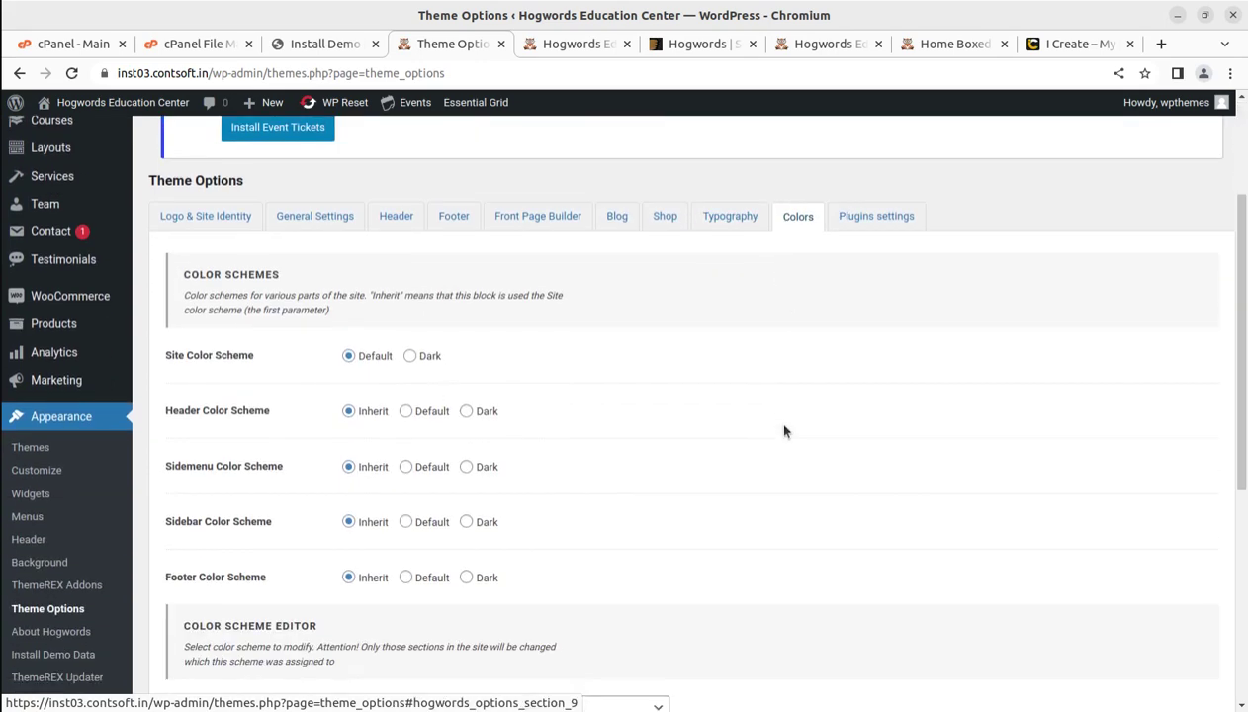
scroll(784, 431, "down", 3)
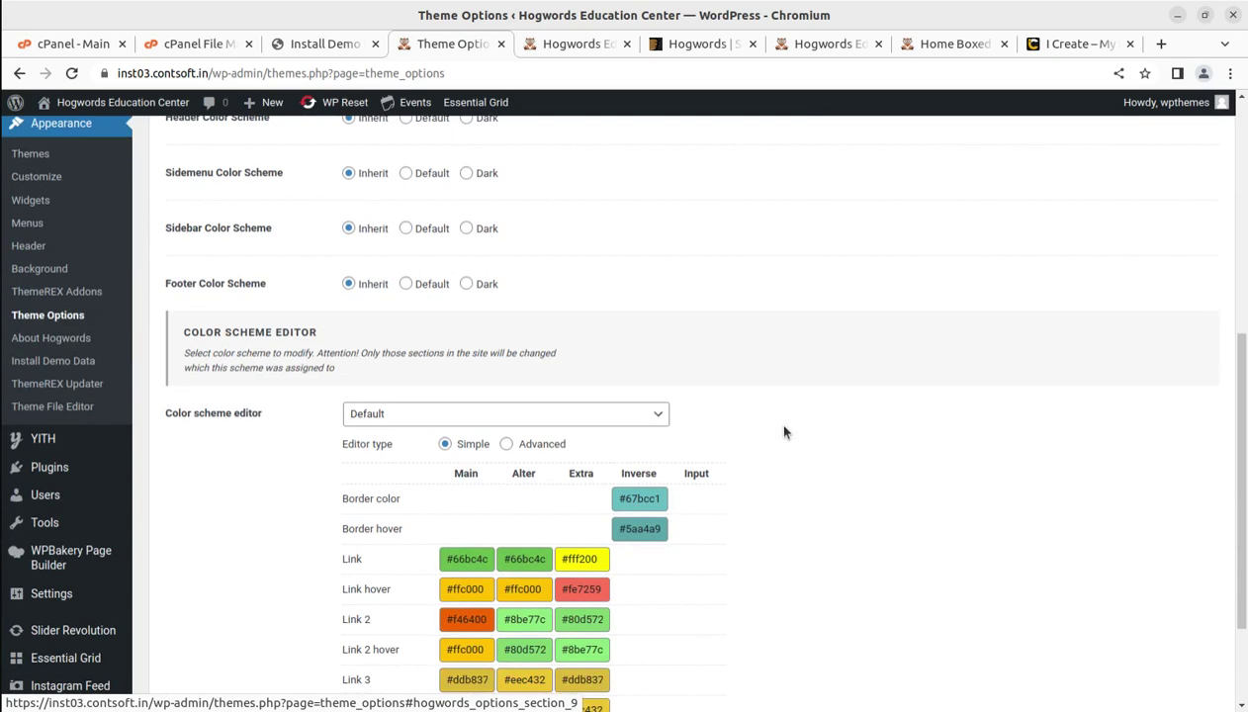
scroll(784, 431, "up", 6)
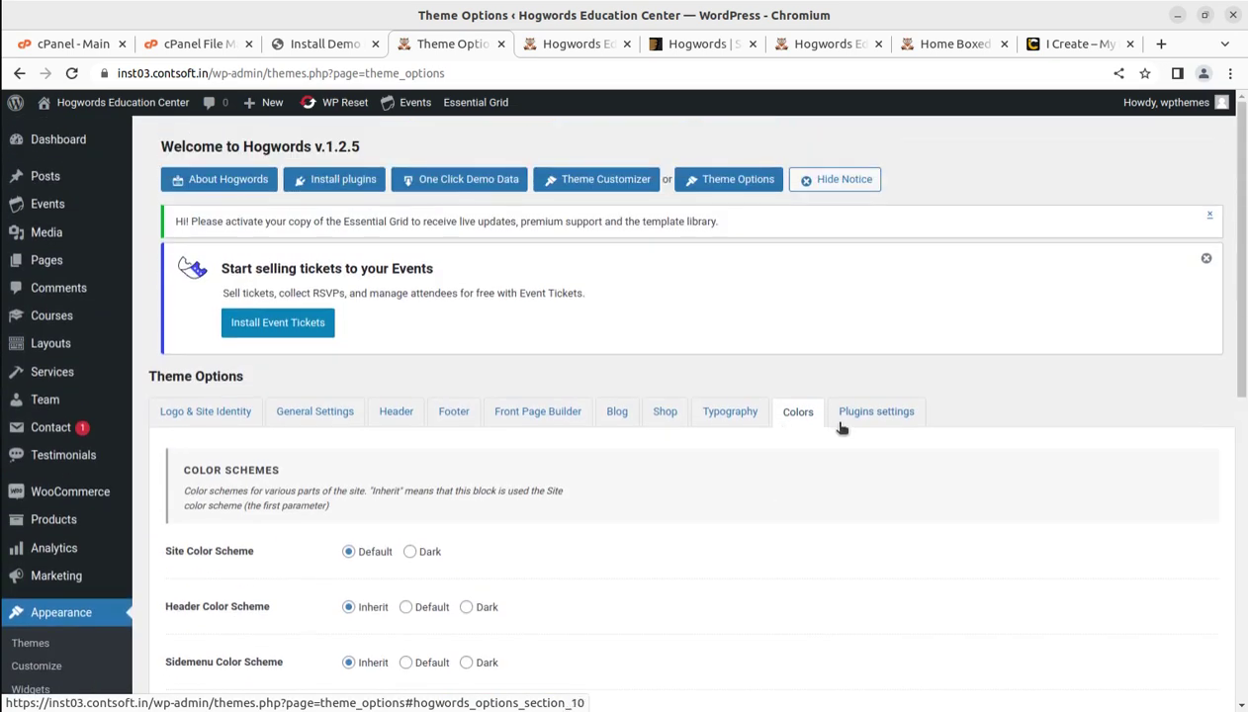
Review the Courses options in the Plugins settings, covering archive style, header, sidebar, footer, additional panels and single course
left_click(862, 415)
scroll(633, 528, "down", 2)
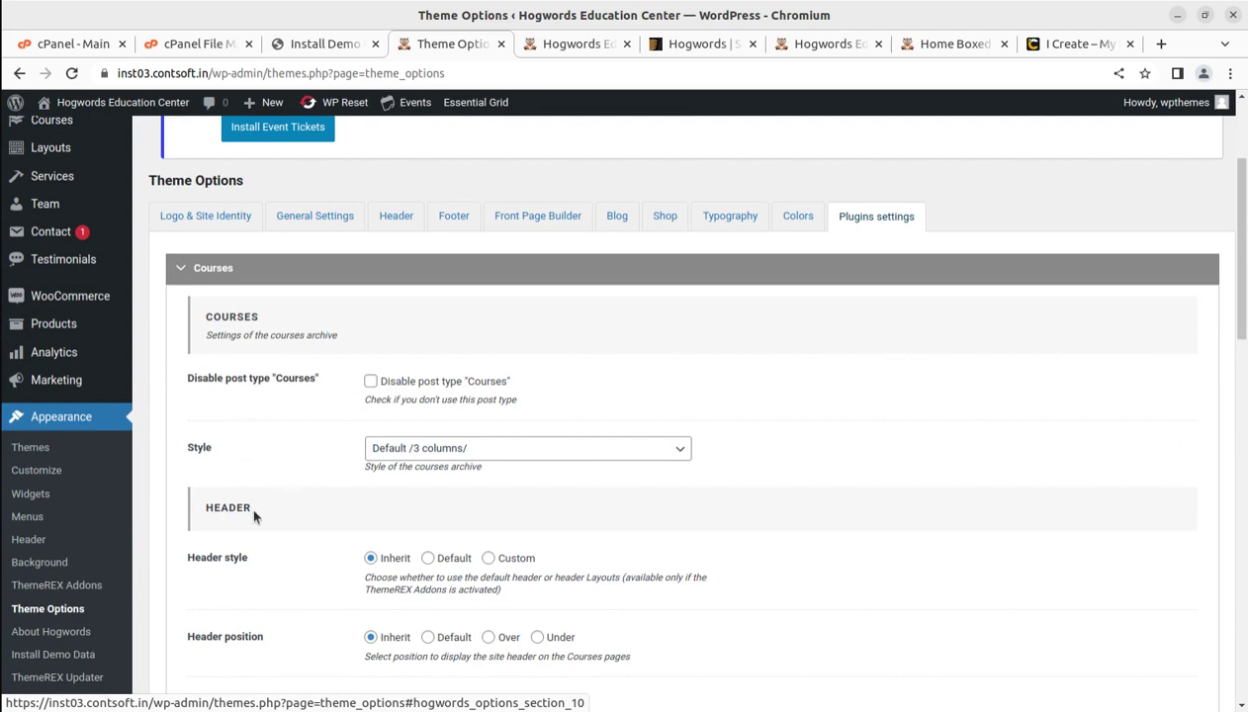
scroll(561, 489, "down", 4)
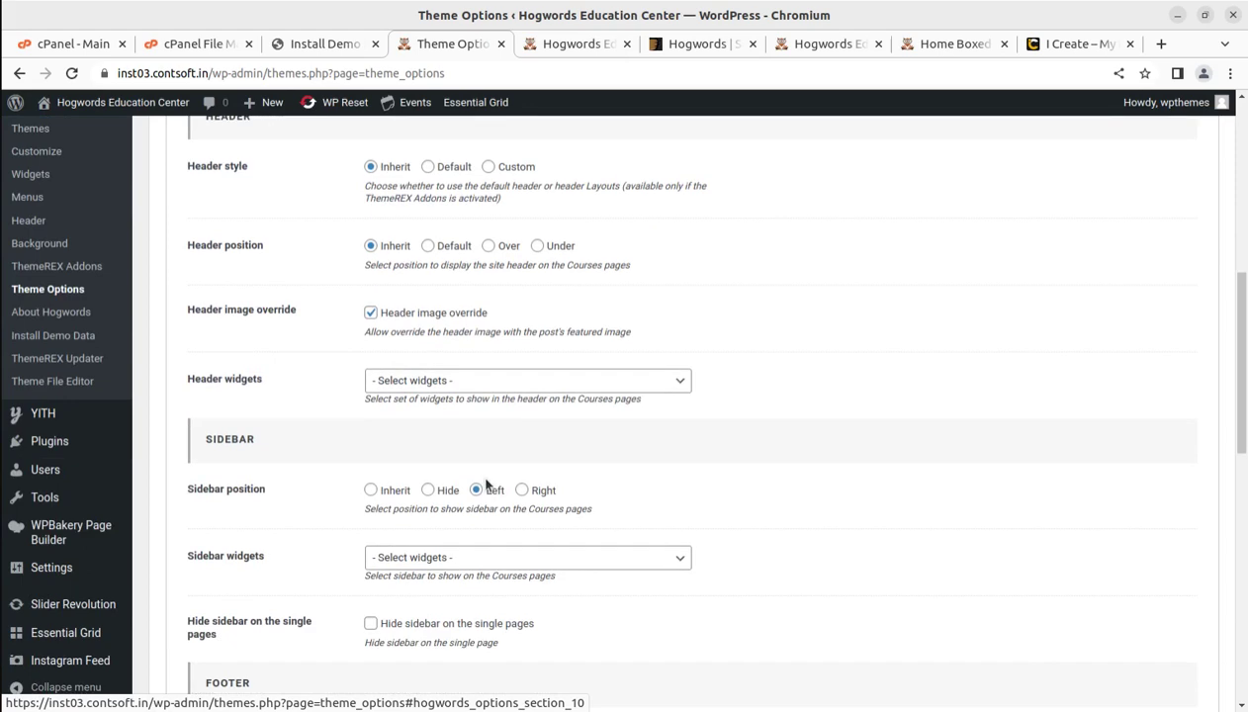
scroll(296, 484, "down", 4)
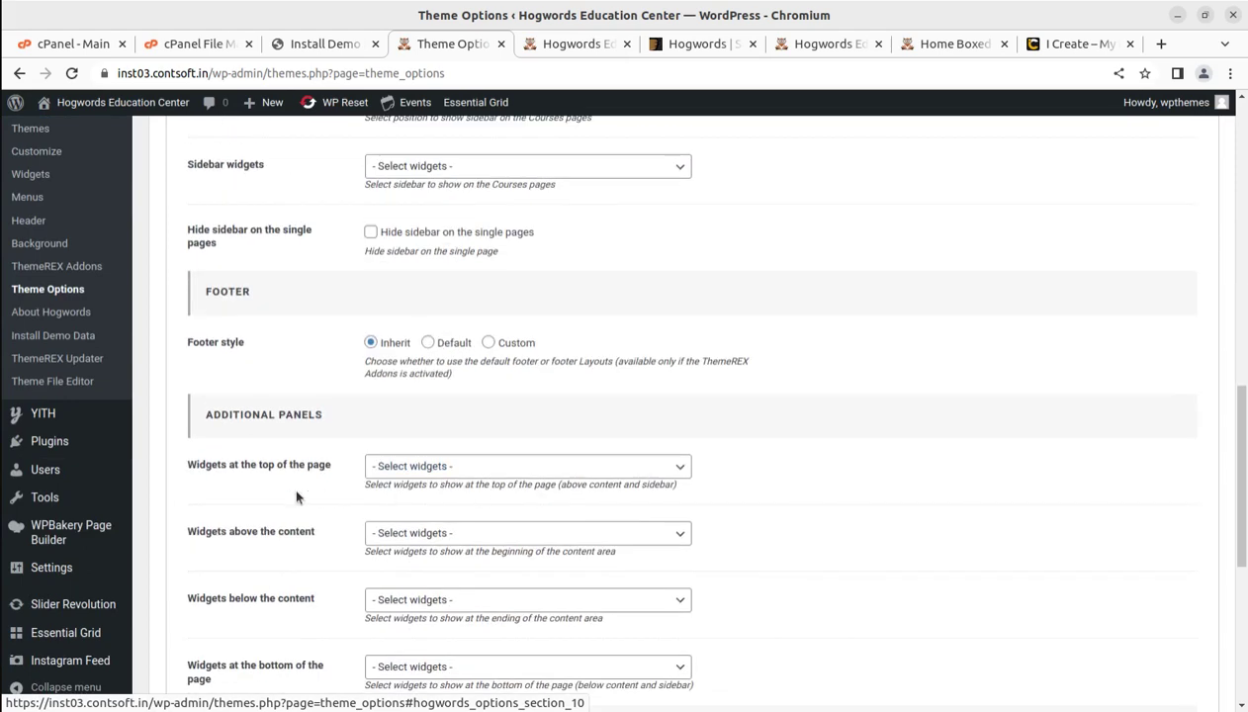
scroll(437, 487, "down", 3)
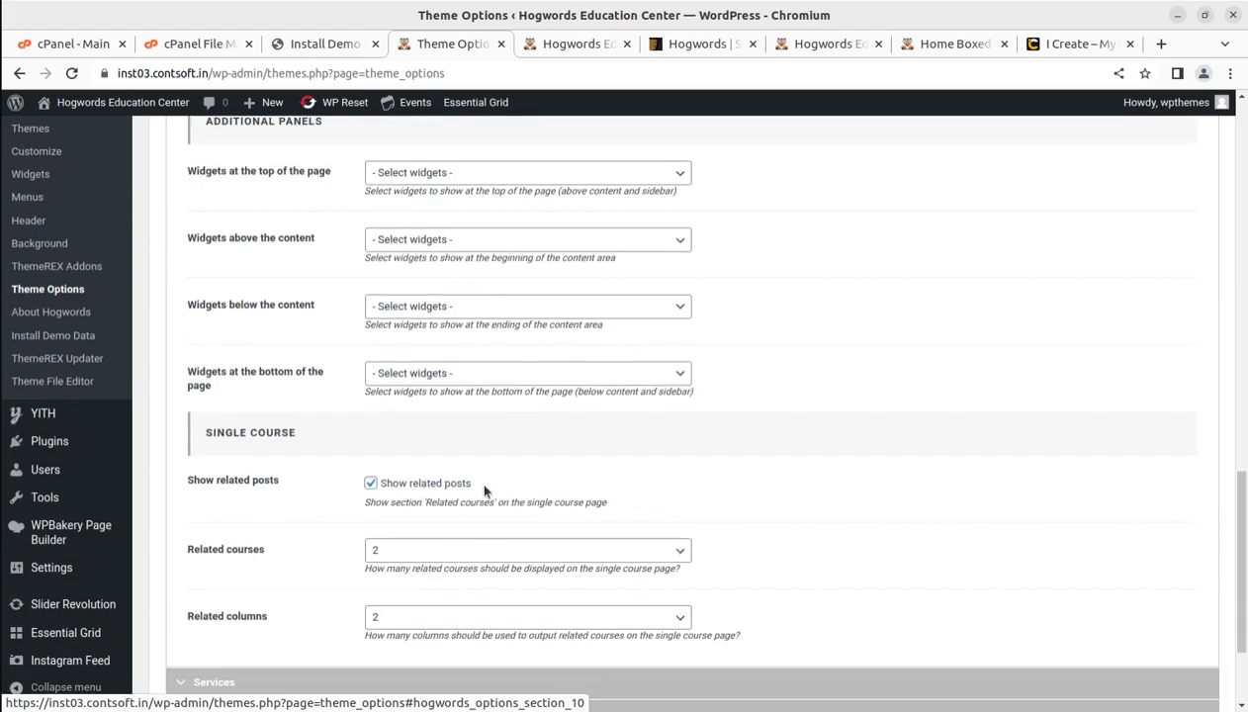
scroll(475, 487, "down", 2)
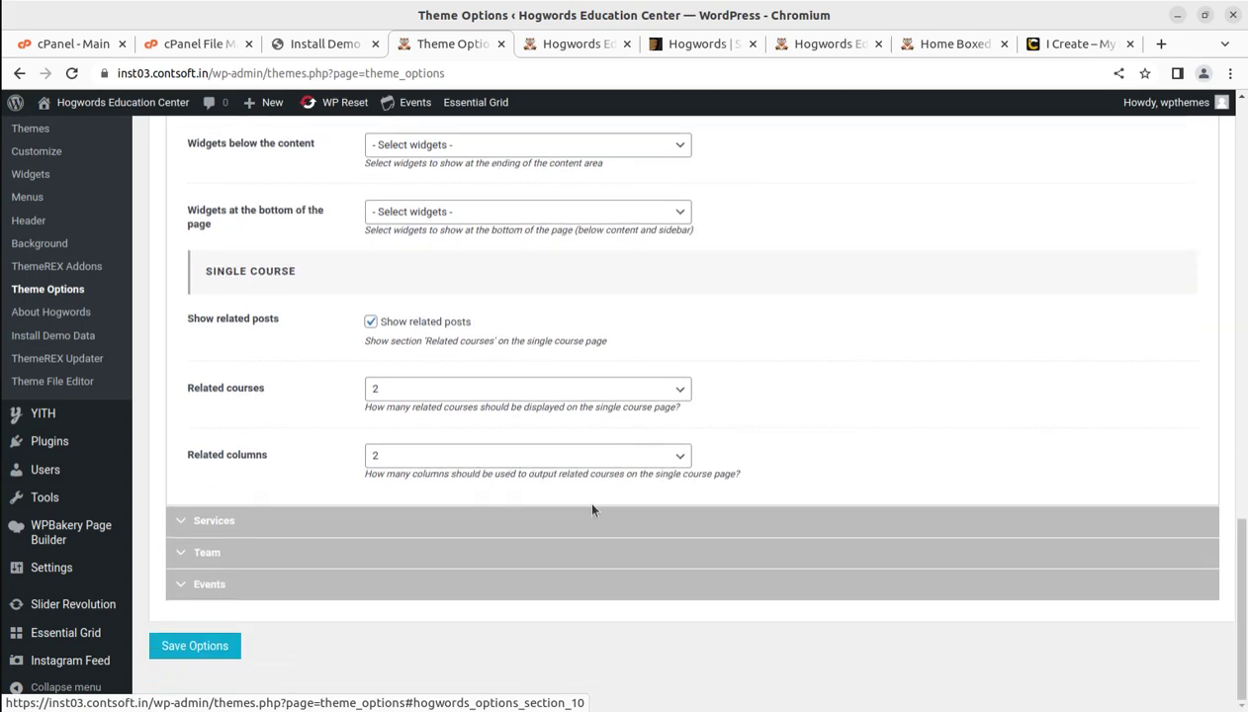
scroll(959, 472, "up", 6)
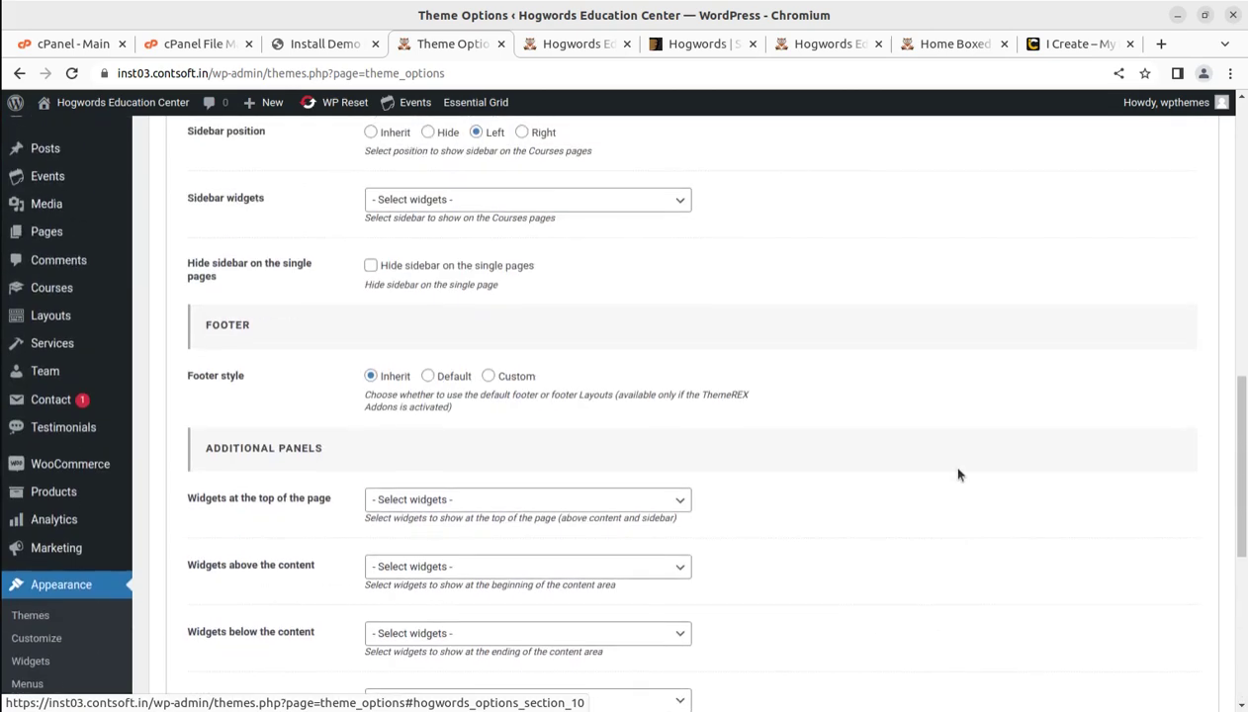
scroll(957, 475, "up", 6)
scroll(957, 474, "up", 4)
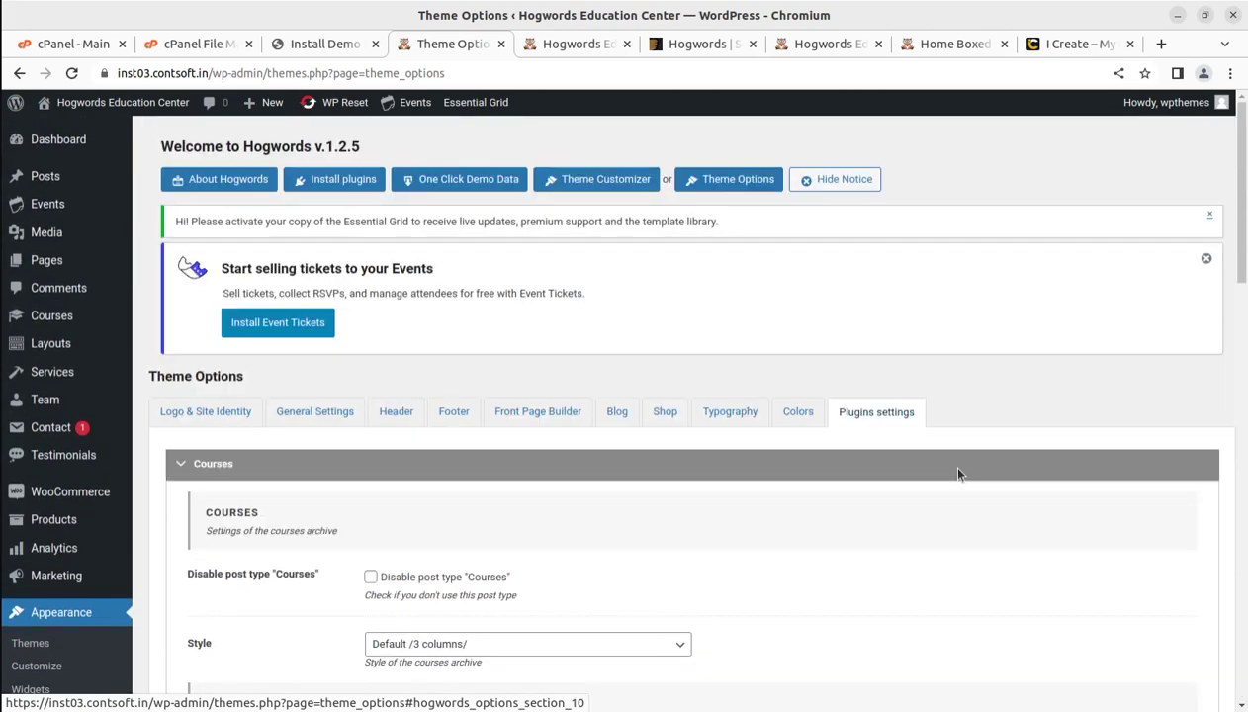
scroll(455, 563, "down", 4)
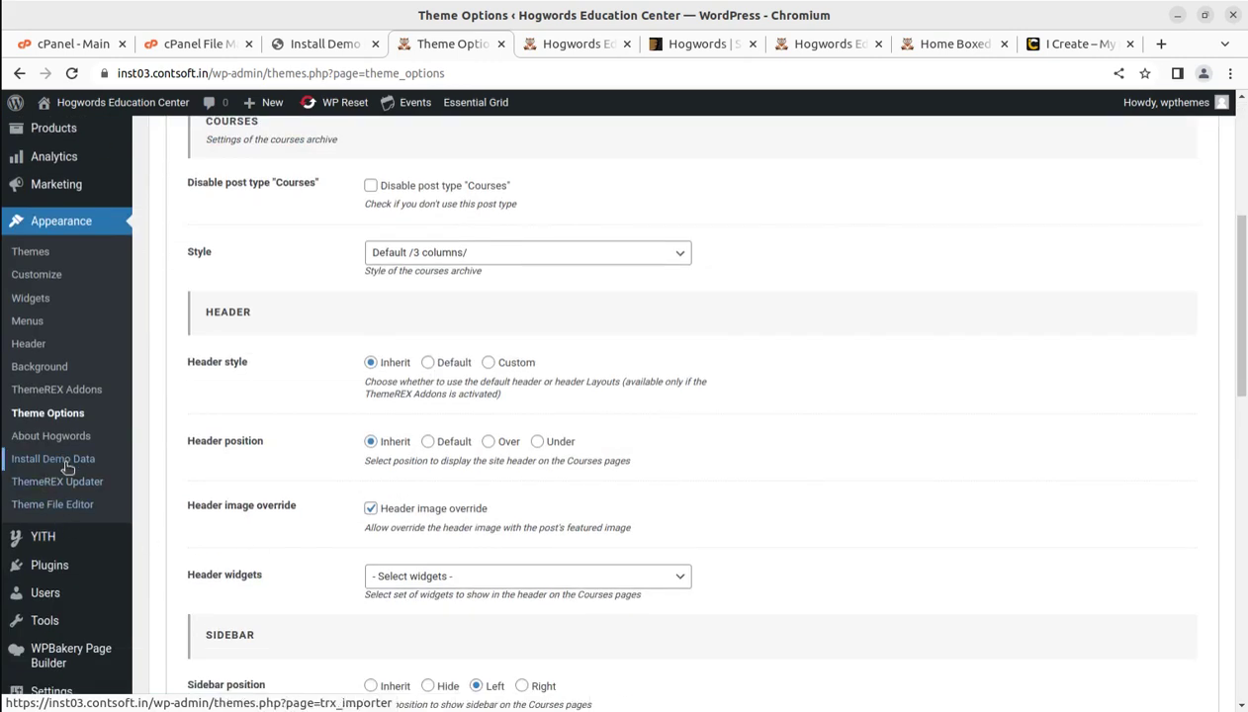
scroll(66, 468, "down", 4)
mouse_move(61, 469)
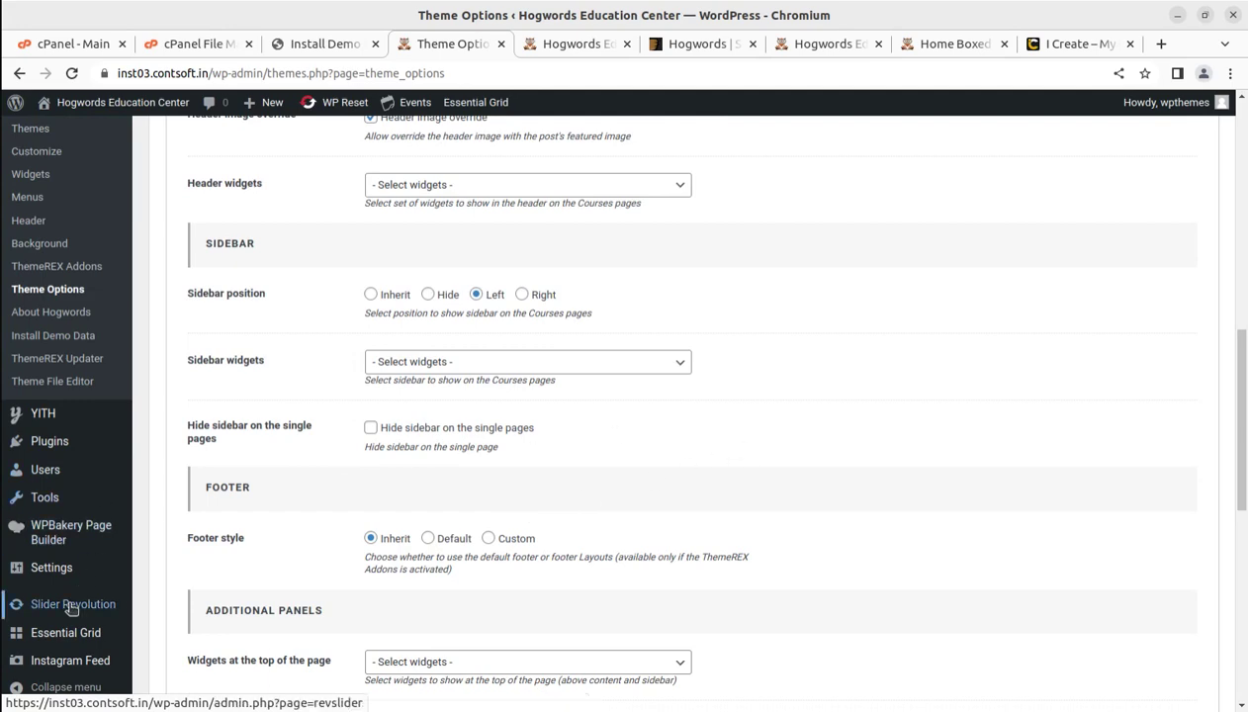
mouse_move(71, 608)
scroll(71, 608, "down", 1)
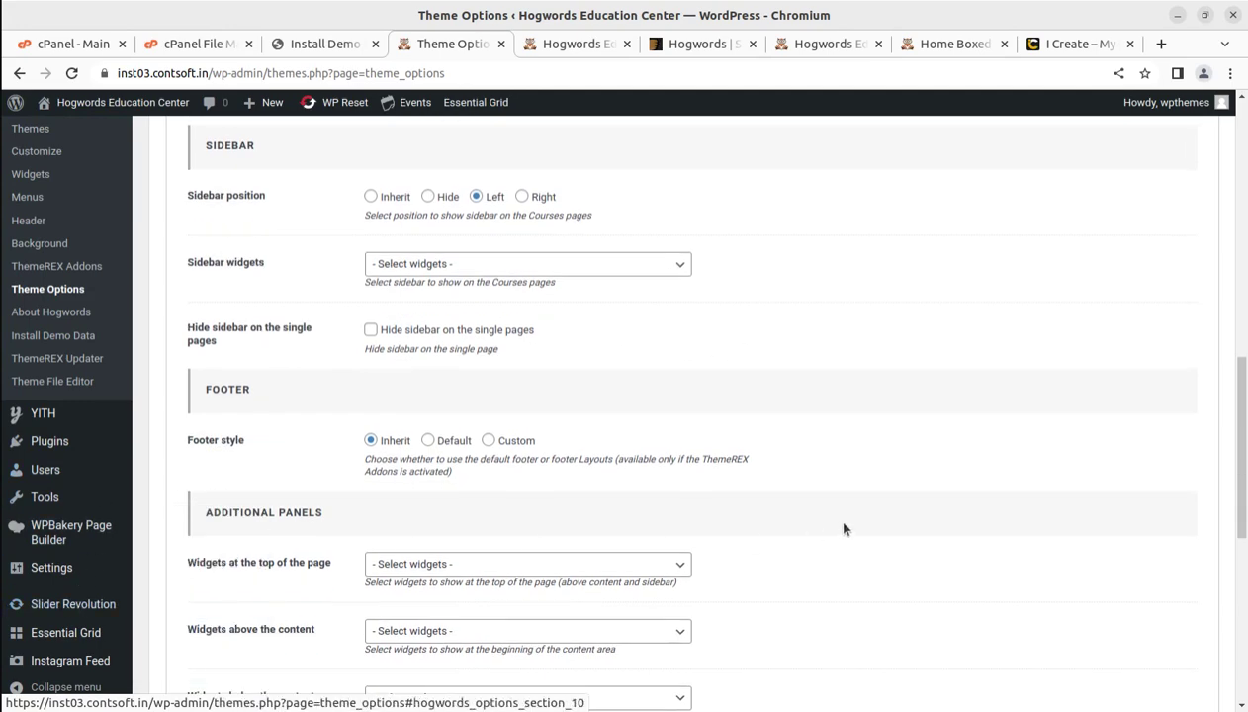
scroll(843, 528, "up", 10)
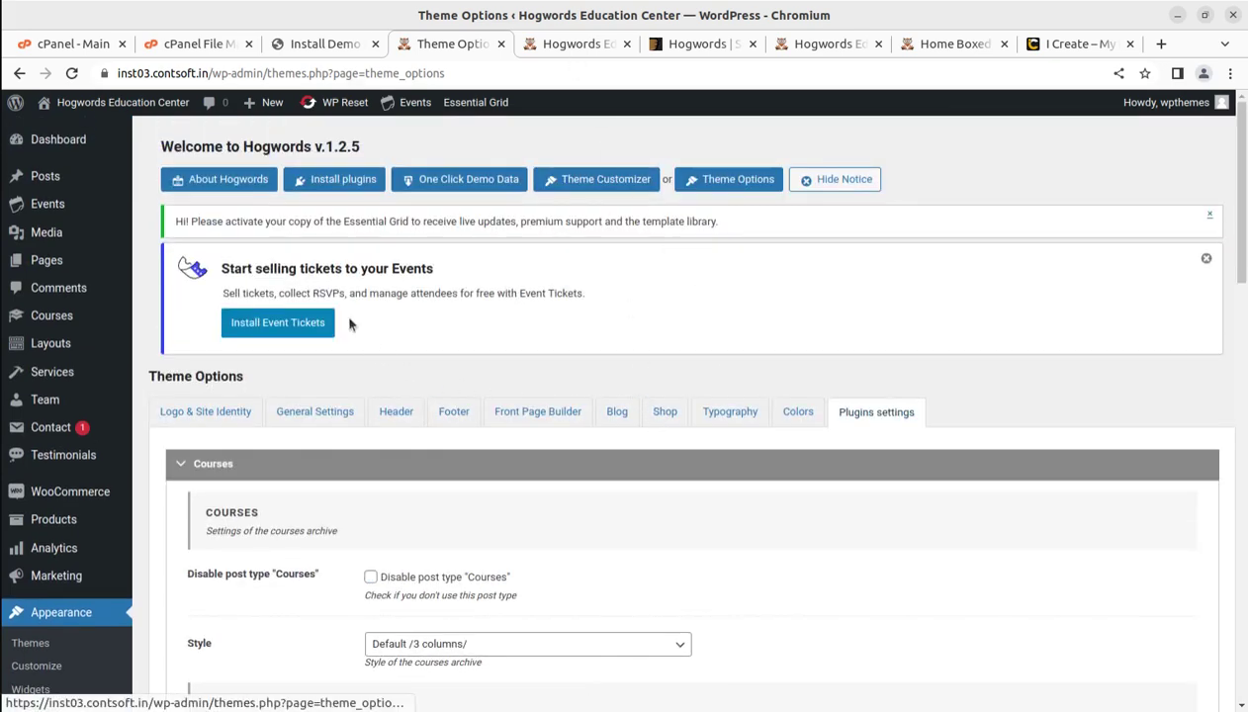
left_click(309, 45)
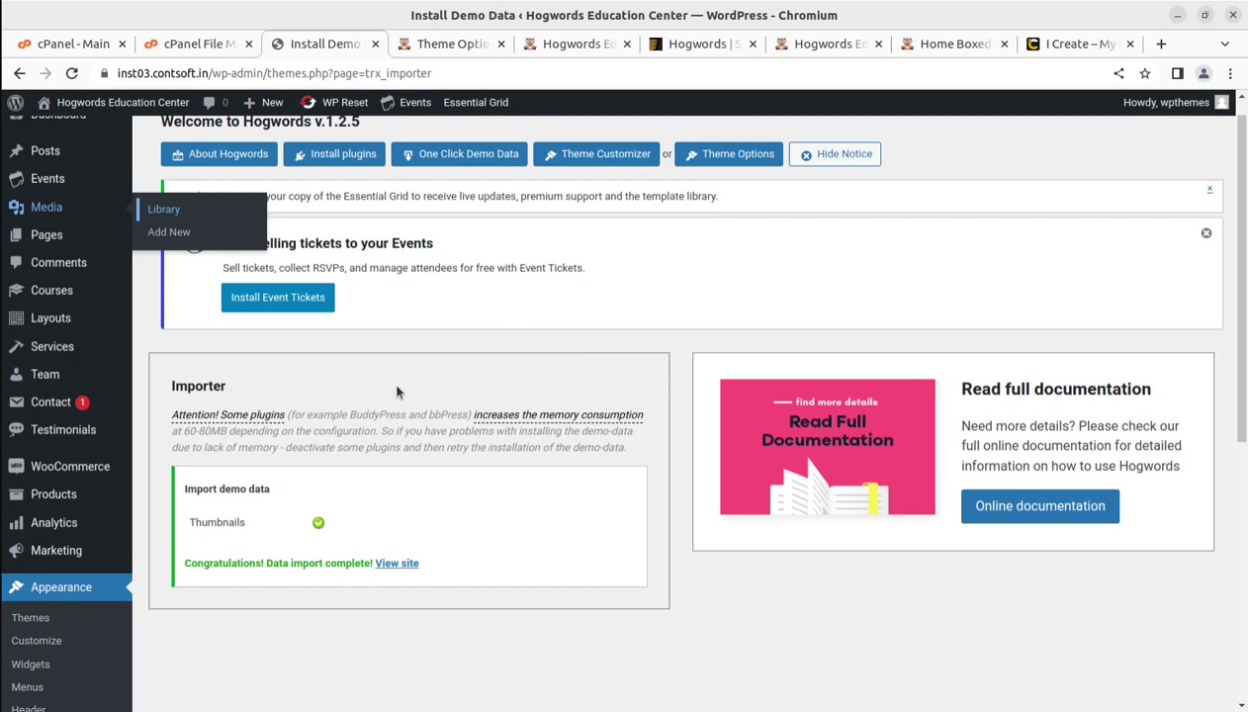
left_click(439, 44)
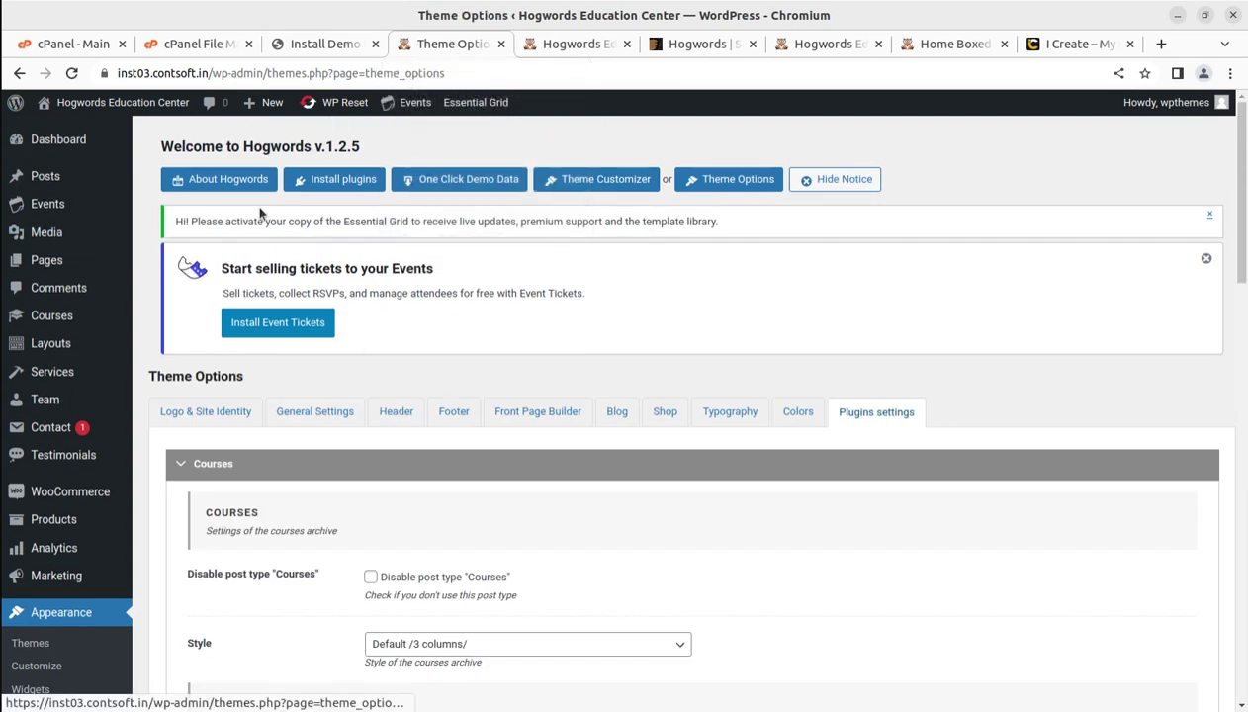
Visit the live site and review the home page's course listings, partner logos and higher education section
mouse_move(67, 111)
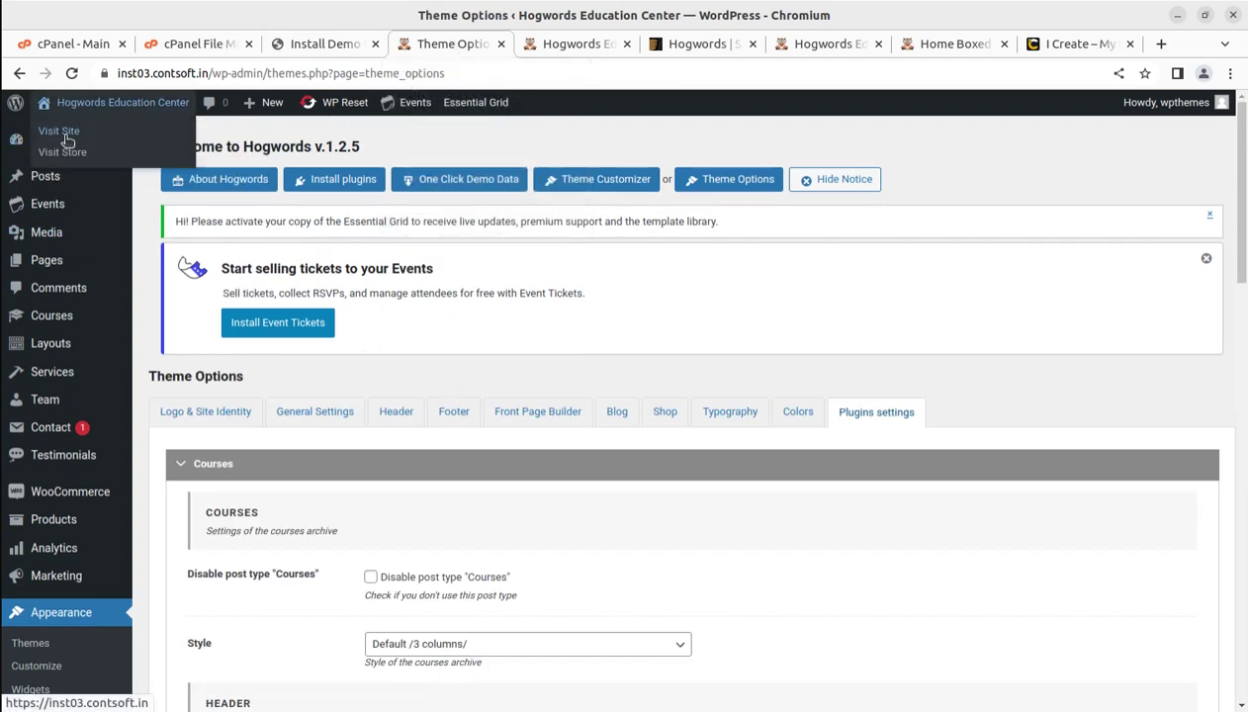
left_click(63, 135)
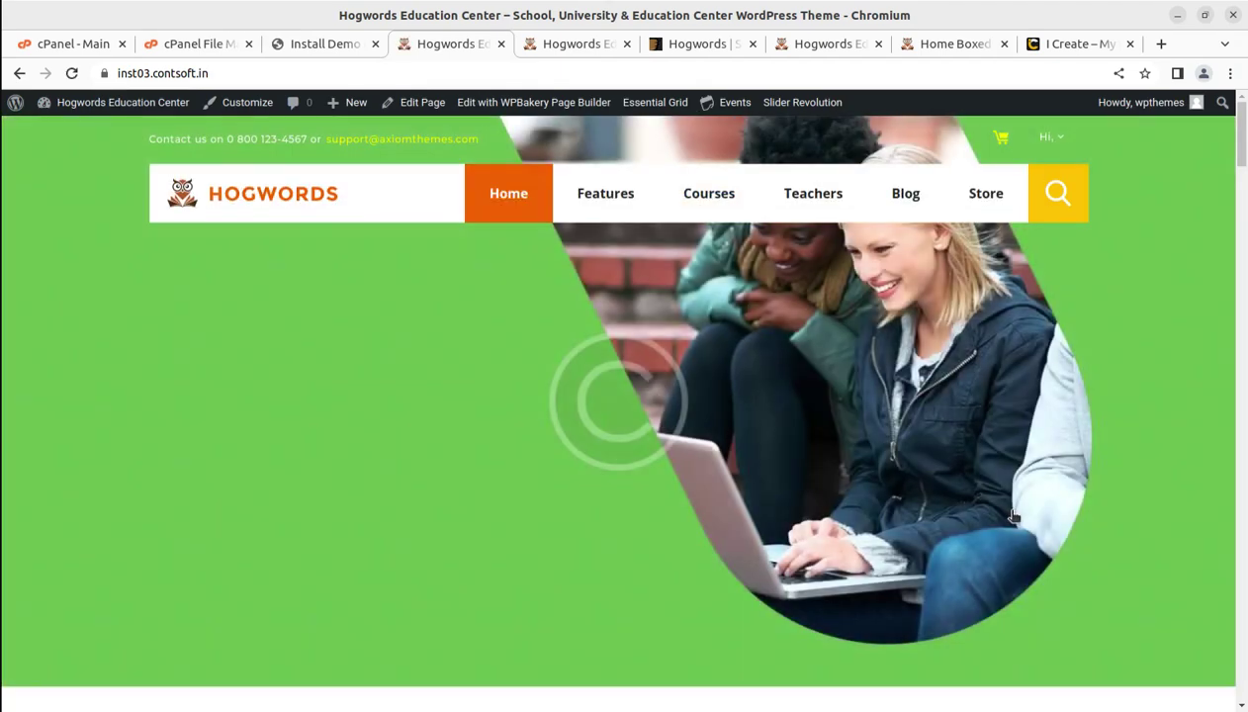
scroll(988, 514, "down", 5)
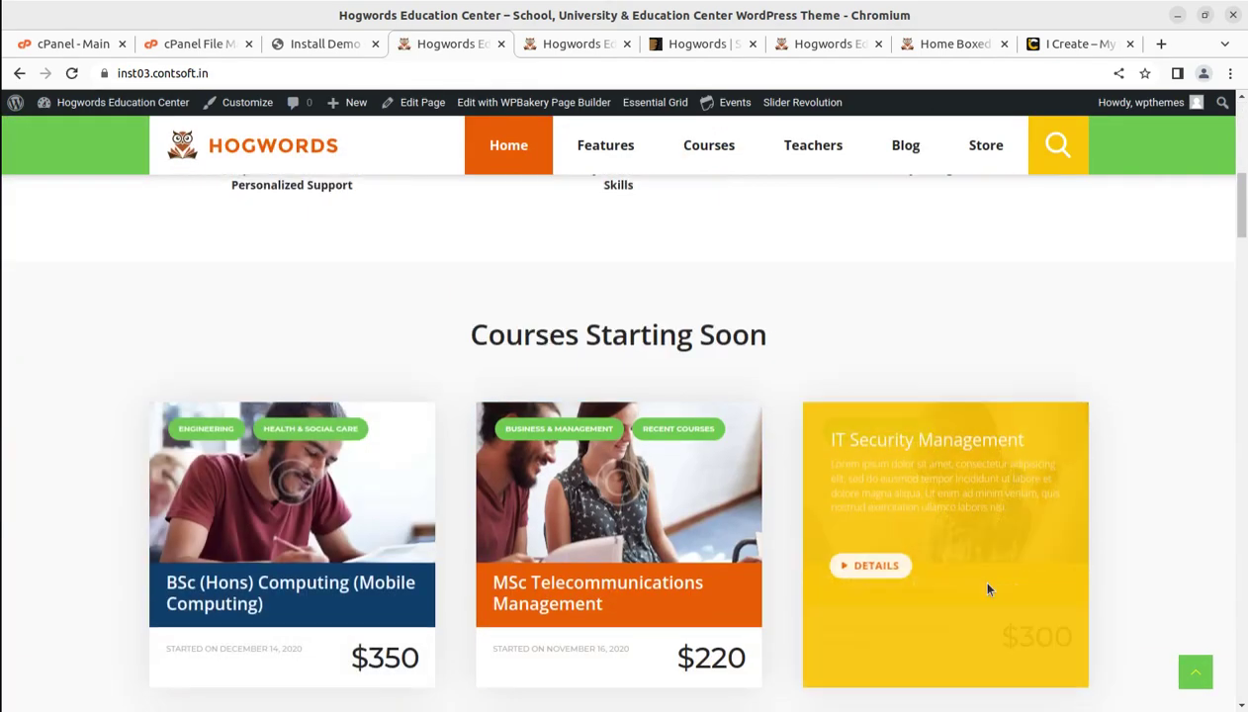
scroll(460, 445, "down", 4)
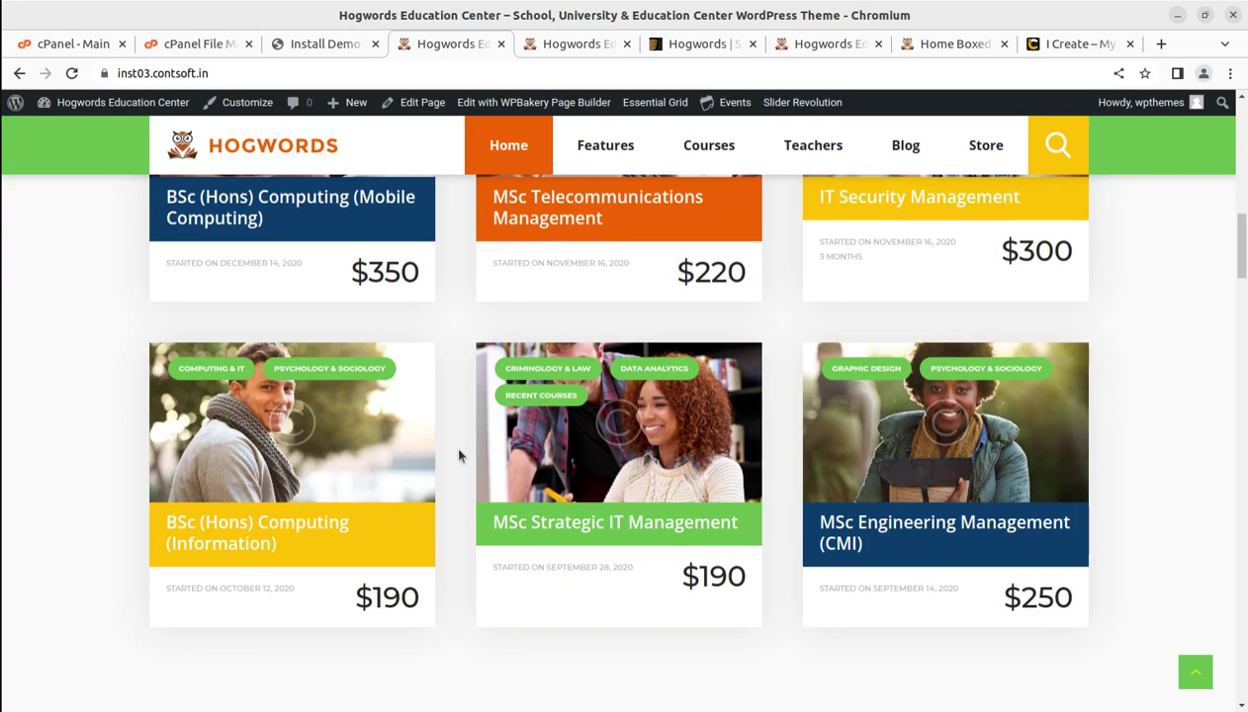
scroll(458, 456, "down", 8)
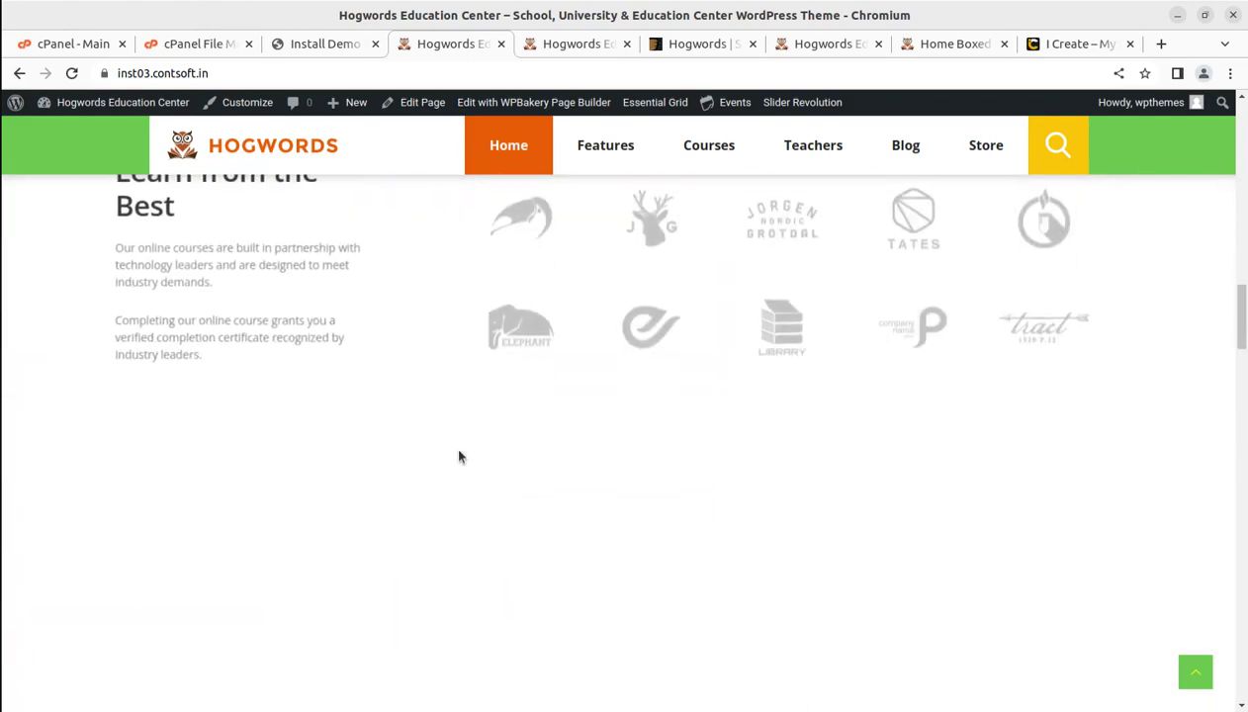
scroll(459, 455, "down", 4)
View the Typography page and the Shortcodes page with its video, slider, audio and progress bar elements
mouse_move(603, 138)
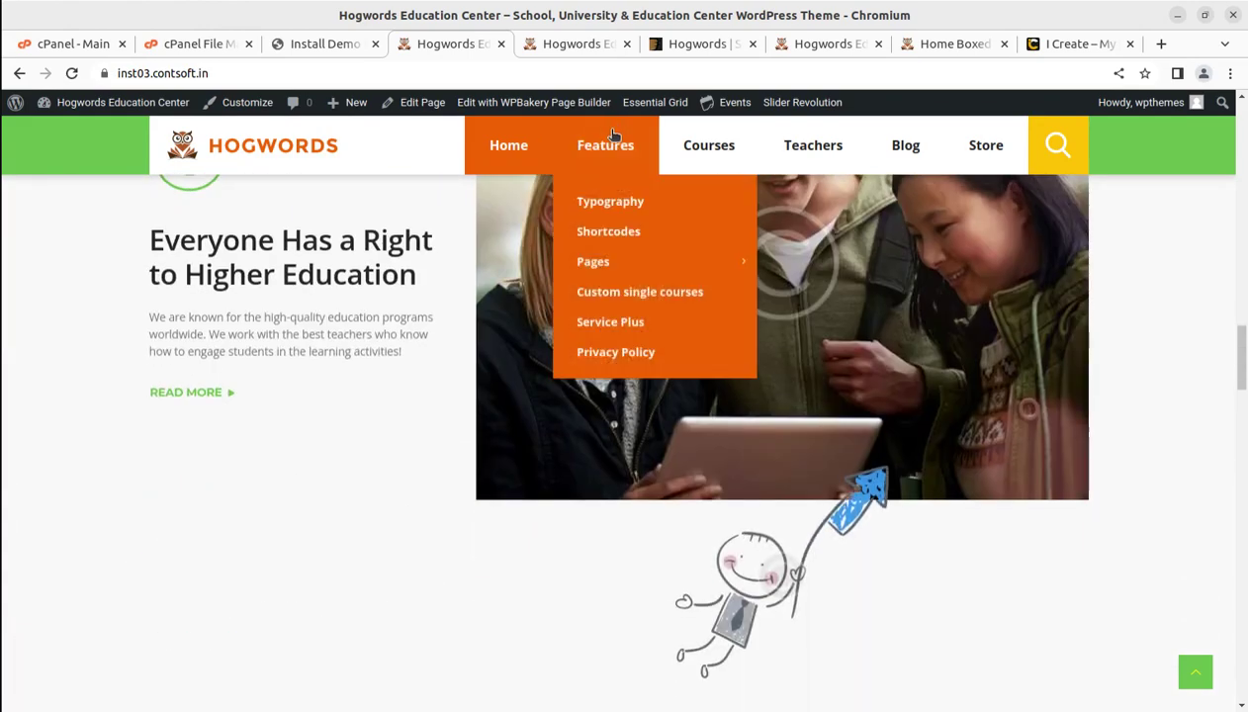
left_click(599, 202)
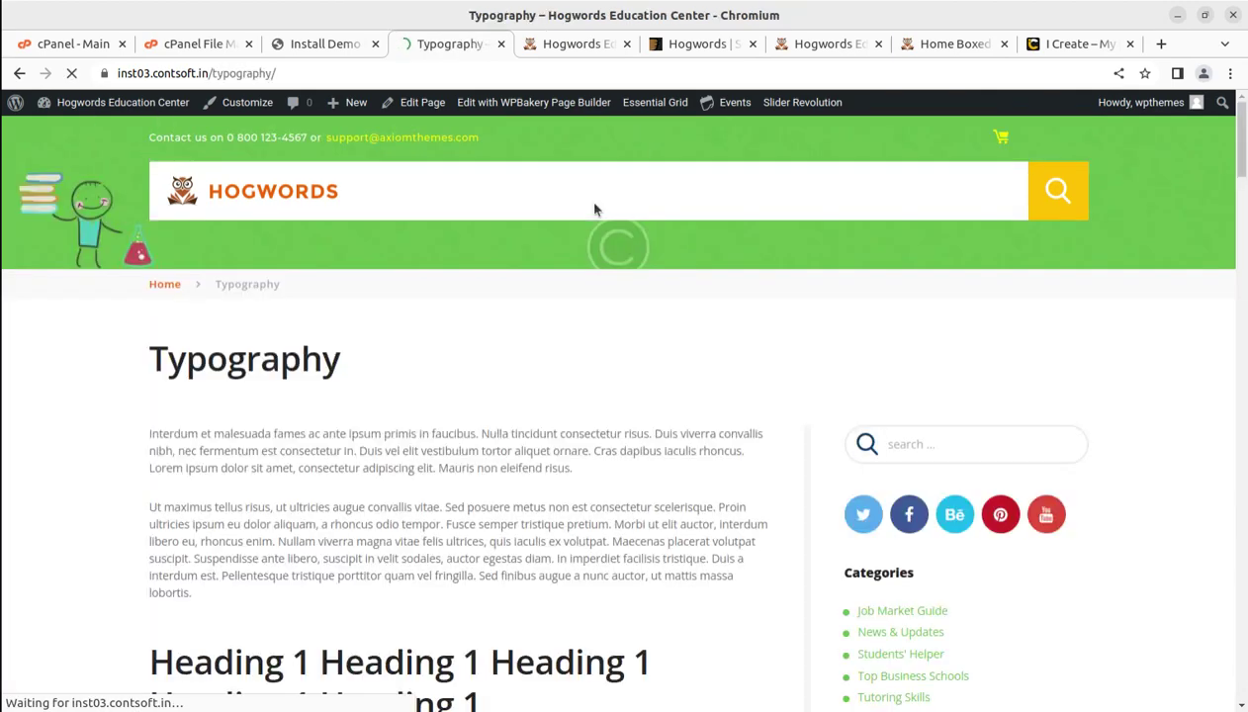
mouse_move(593, 209)
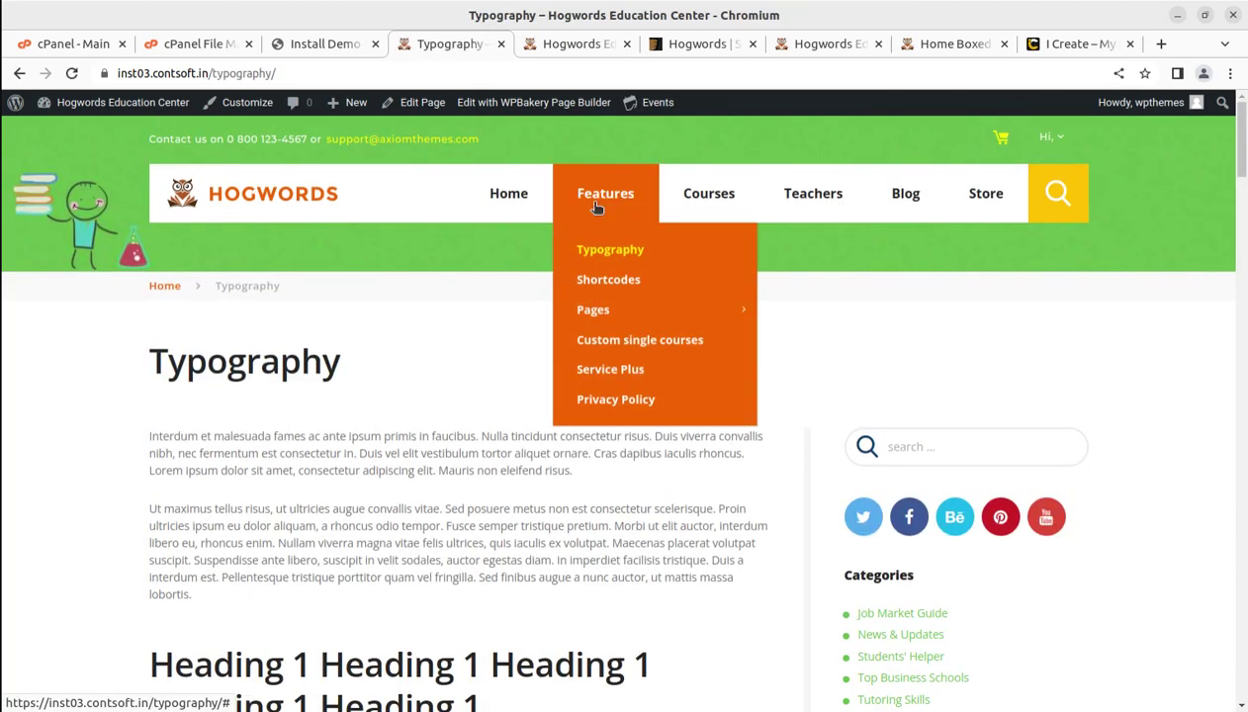
left_click(585, 281)
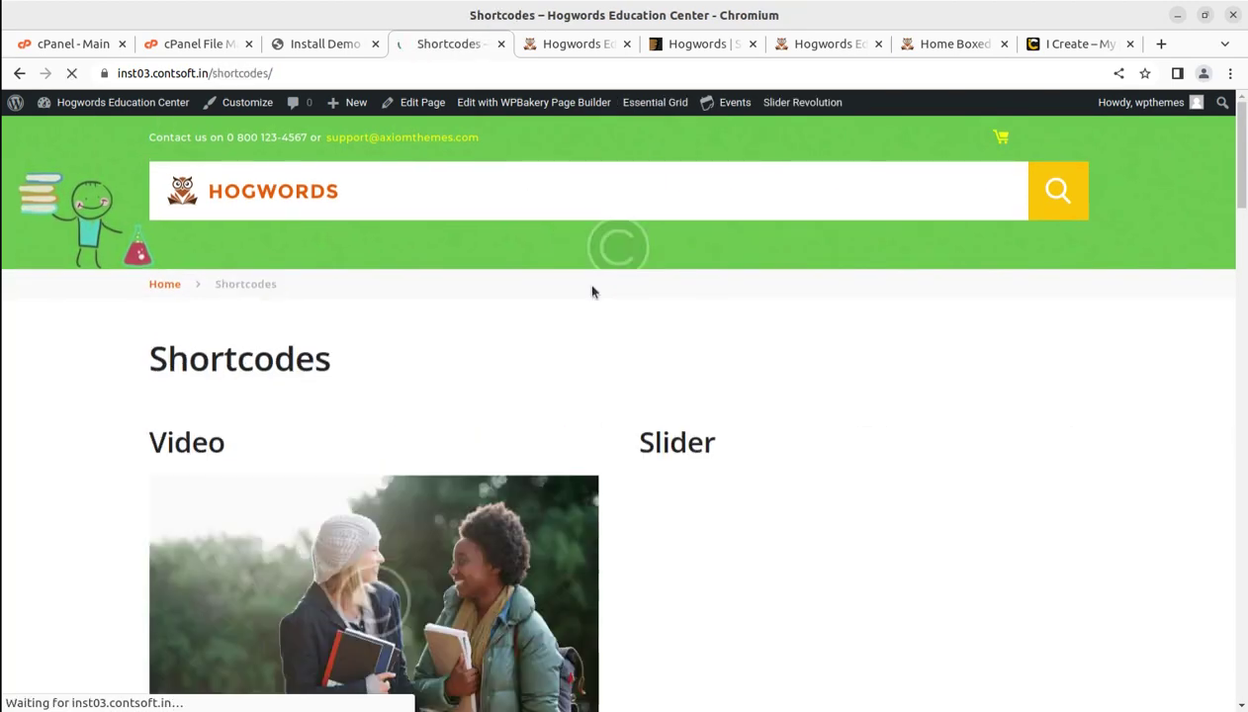
scroll(707, 329, "down", 4)
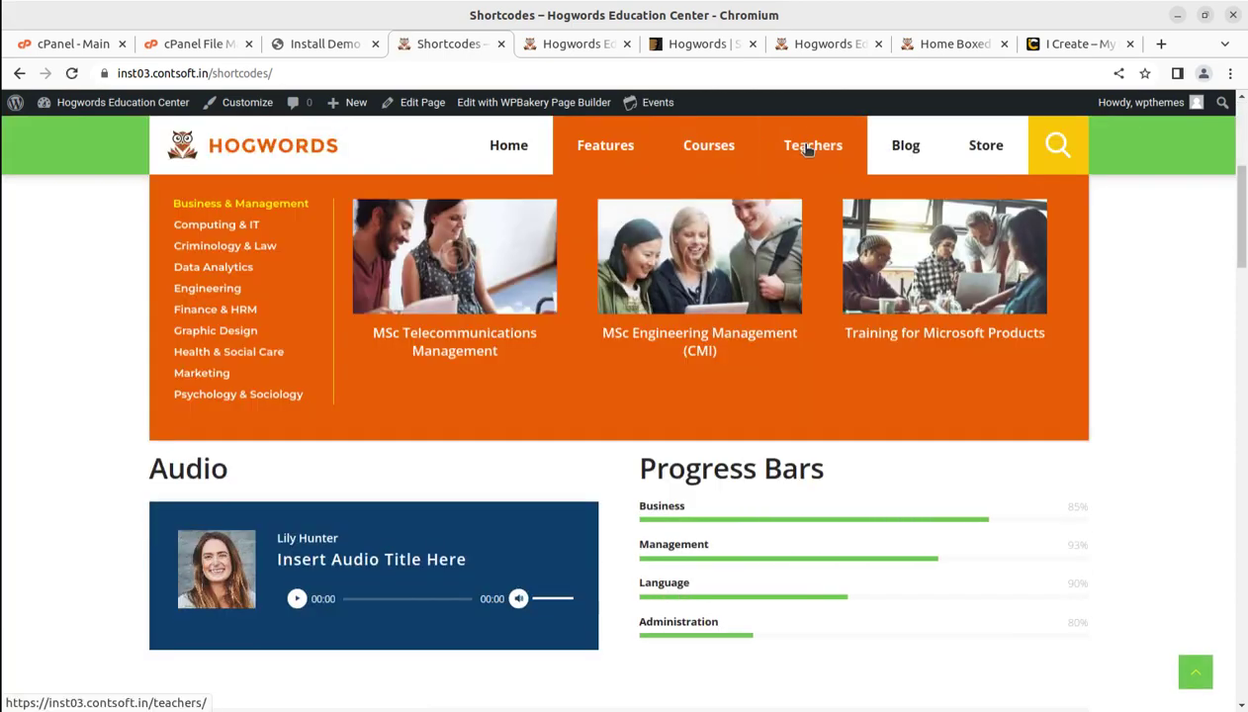
Review the Teachers page and the site's Blog and Home navigation entries, and return to the home page
left_click(806, 148)
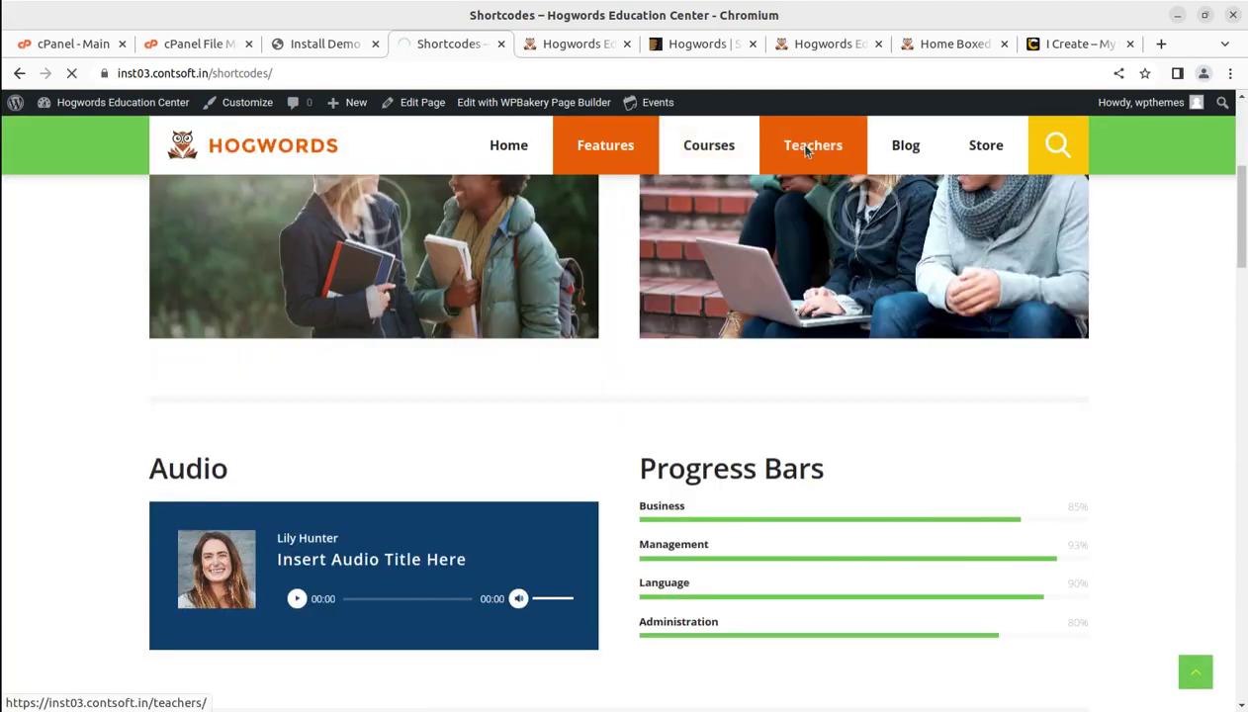
scroll(553, 346, "down", 3)
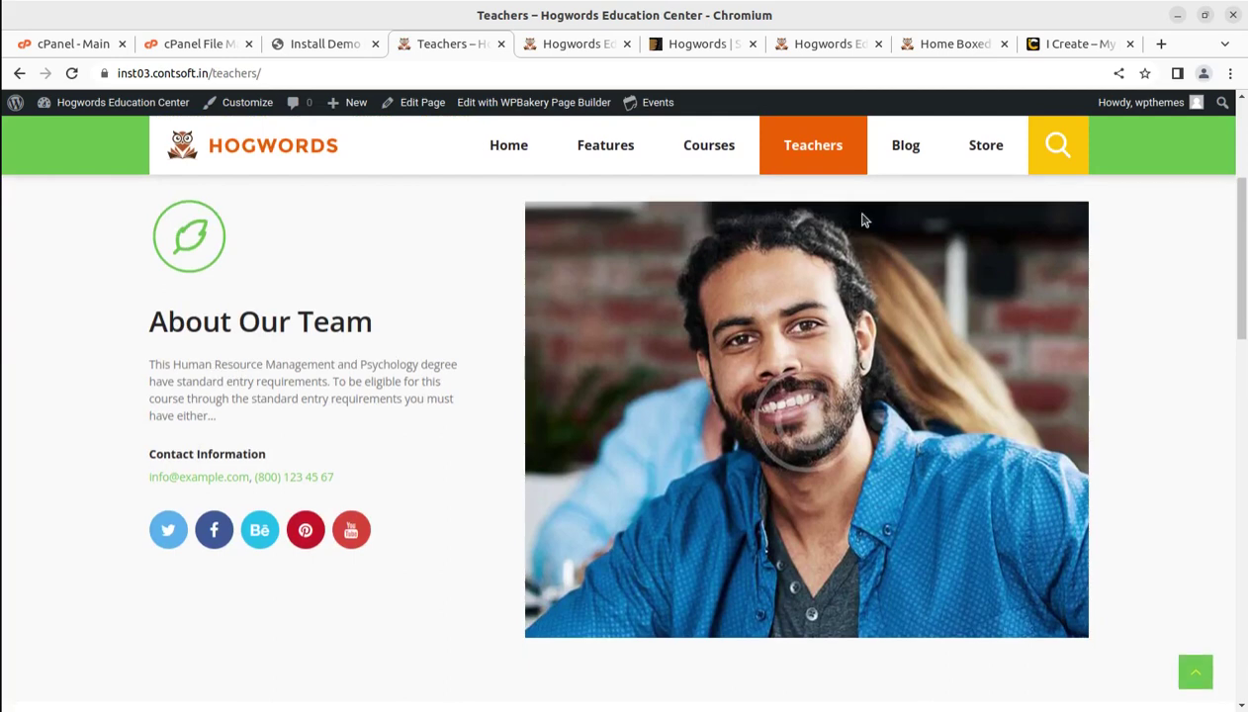
left_click(894, 159)
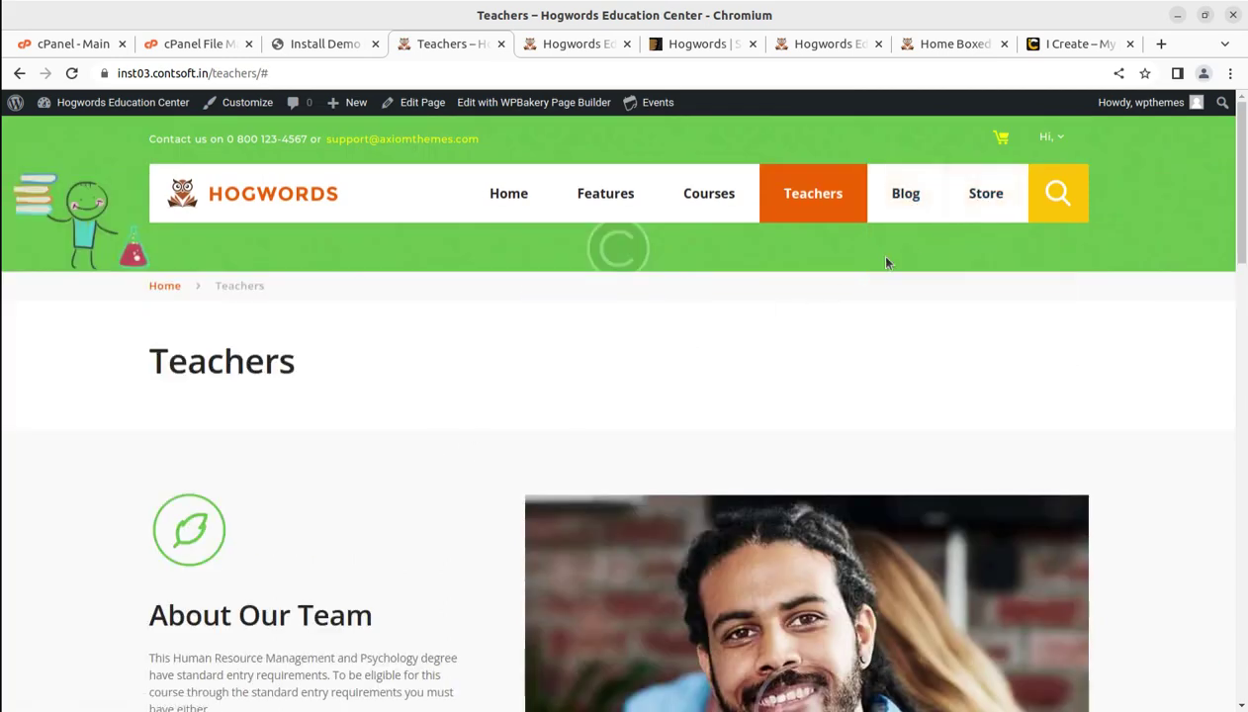
mouse_move(942, 227)
mouse_move(502, 192)
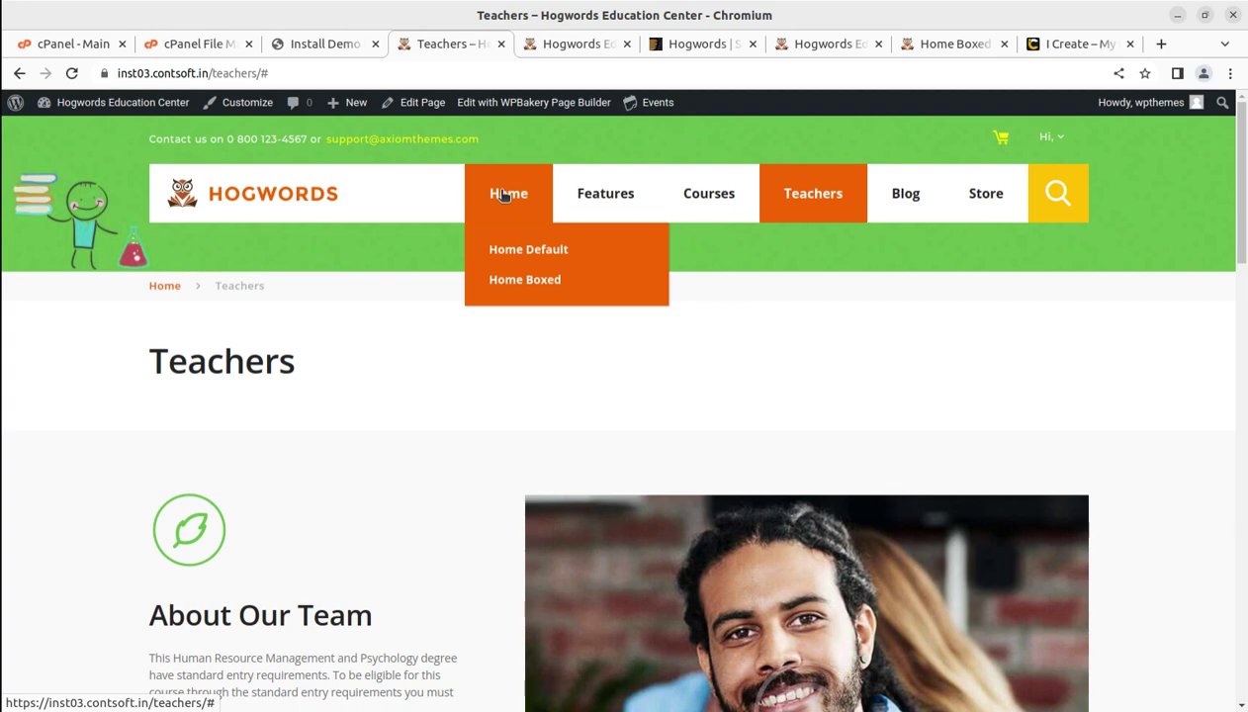
left_click(237, 203)
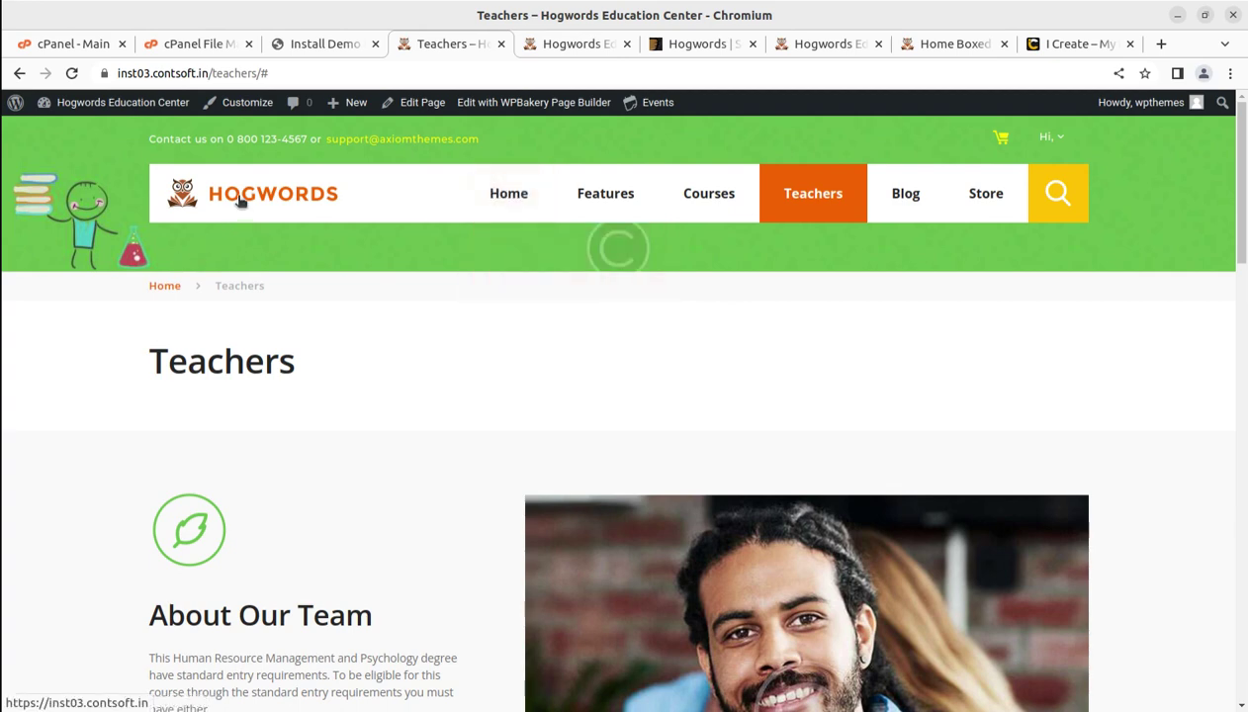